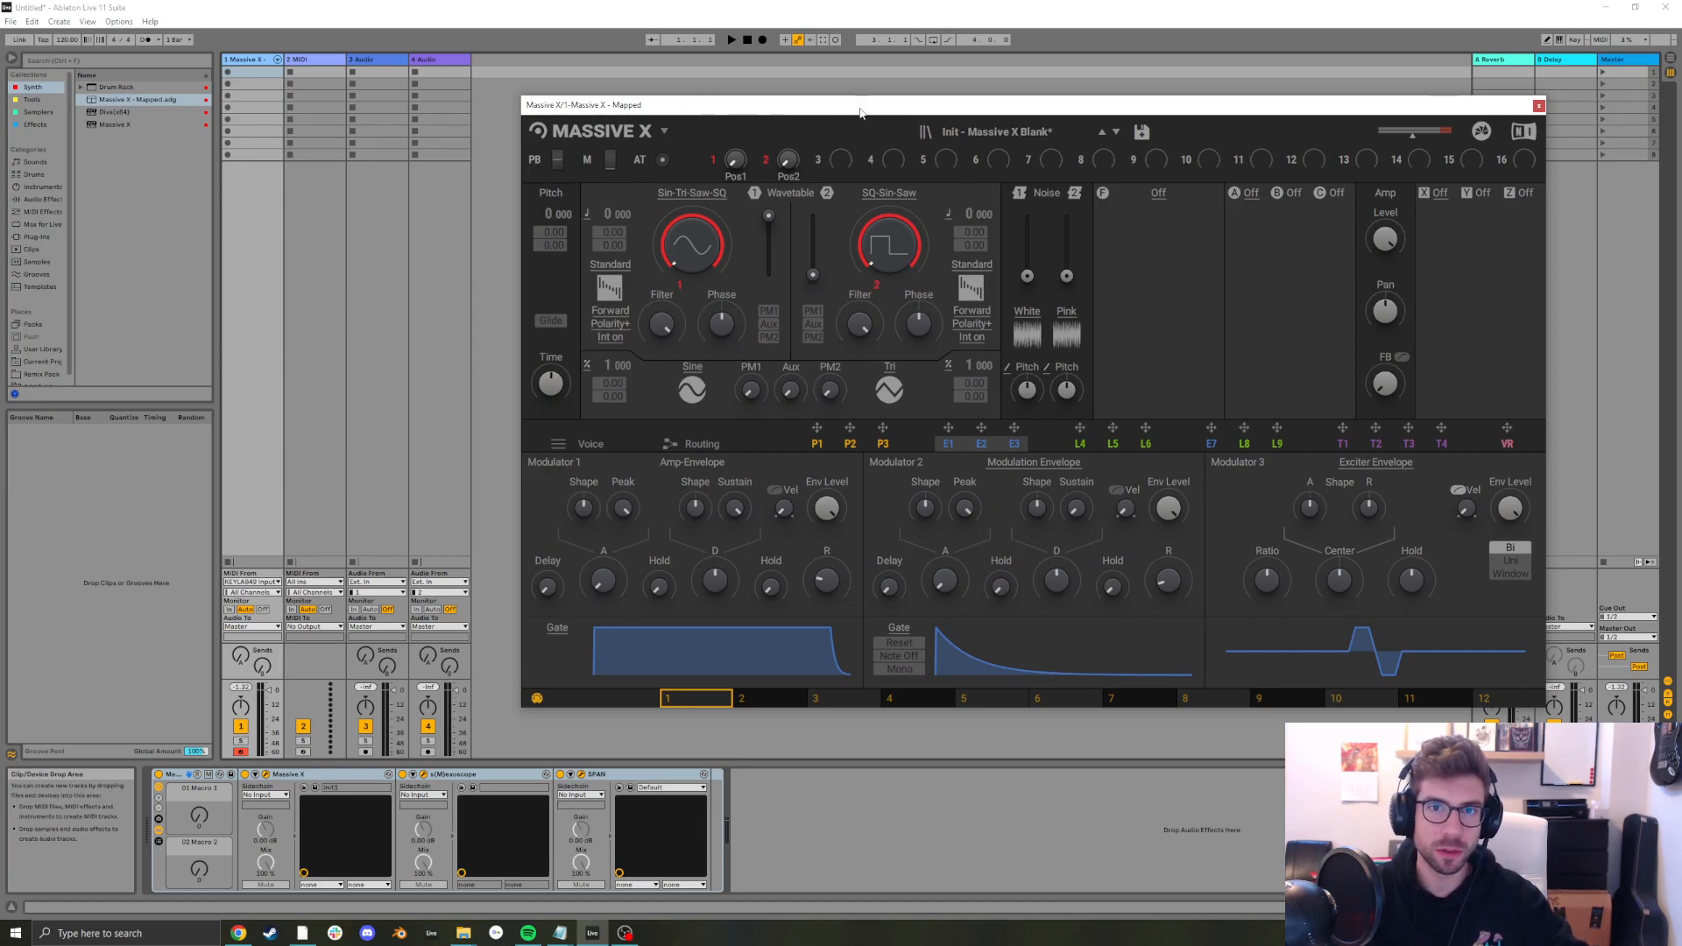
{"action": "left_click_drag", "start_coordinate": [860, 112], "coordinate": [854, 118]}
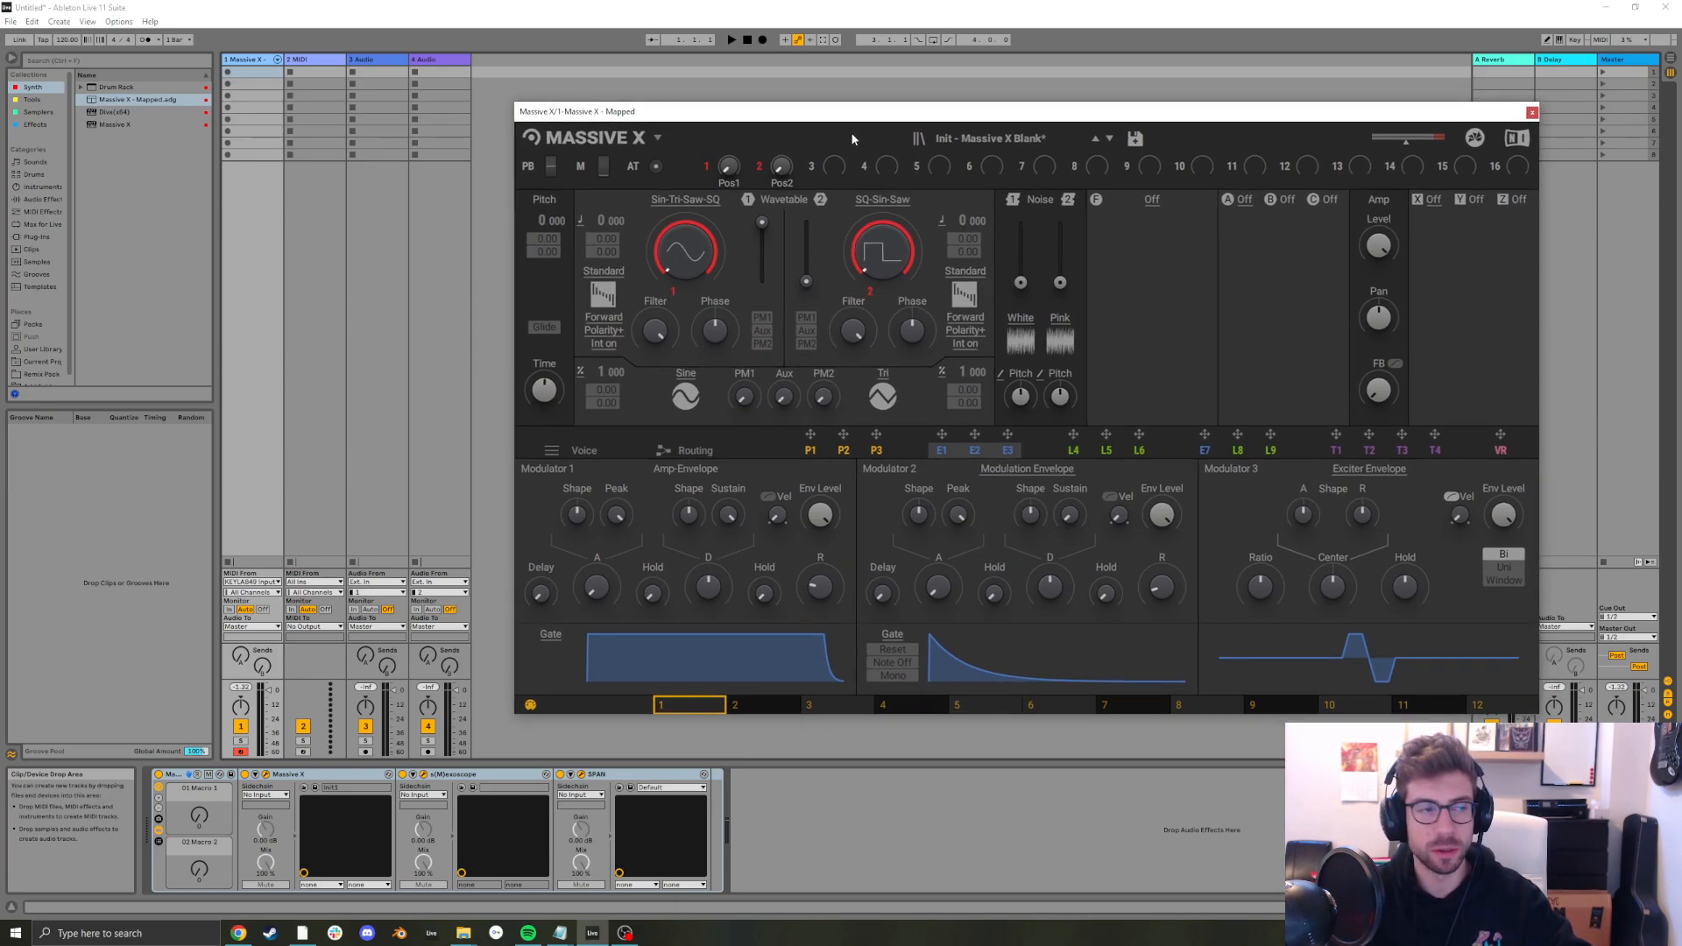
{"action": "mouse_move", "coordinate": [897, 114]}
{"action": "left_mouse_down"}
{"action": "mouse_move", "coordinate": [859, 118]}
{"action": "mouse_move", "coordinate": [894, 110]}
{"action": "left_mouse_up"}
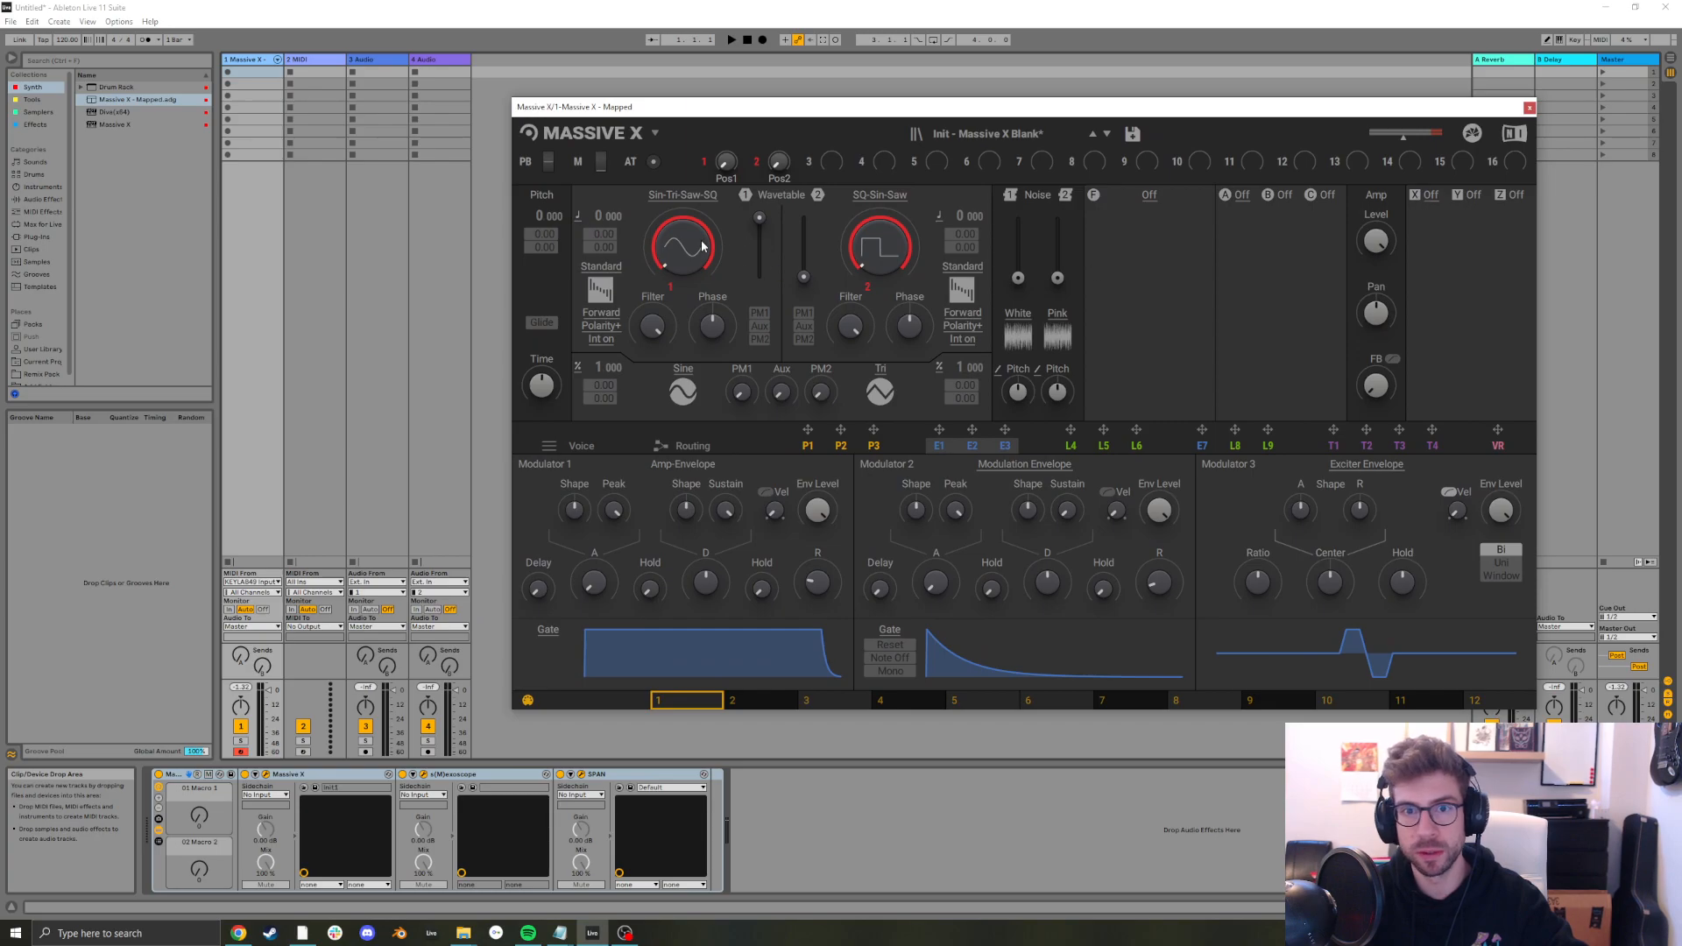
{"action": "mouse_move", "coordinate": [760, 217]}
{"action": "left_mouse_down"}
{"action": "mouse_move", "coordinate": [759, 247]}
{"action": "mouse_move", "coordinate": [760, 209]}
{"action": "left_mouse_up"}
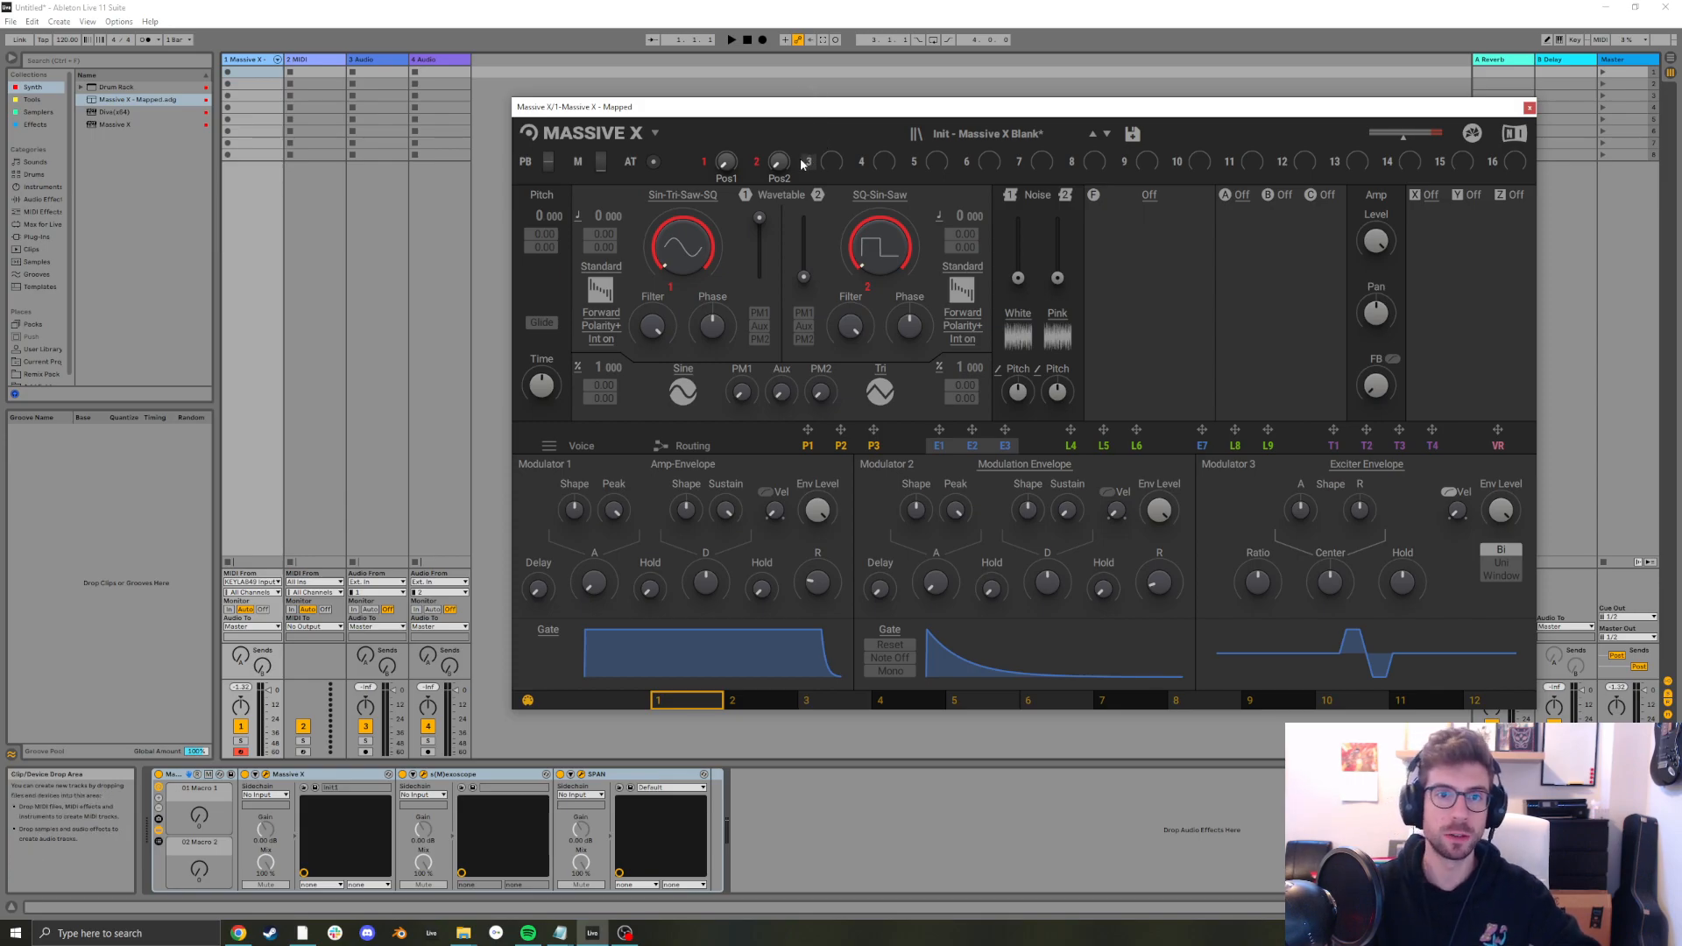
Delete the mapped Massive X rack from the first MIDI track
{"action": "left_click", "coordinate": [291, 775]}
{"action": "left_click", "coordinate": [182, 775]}
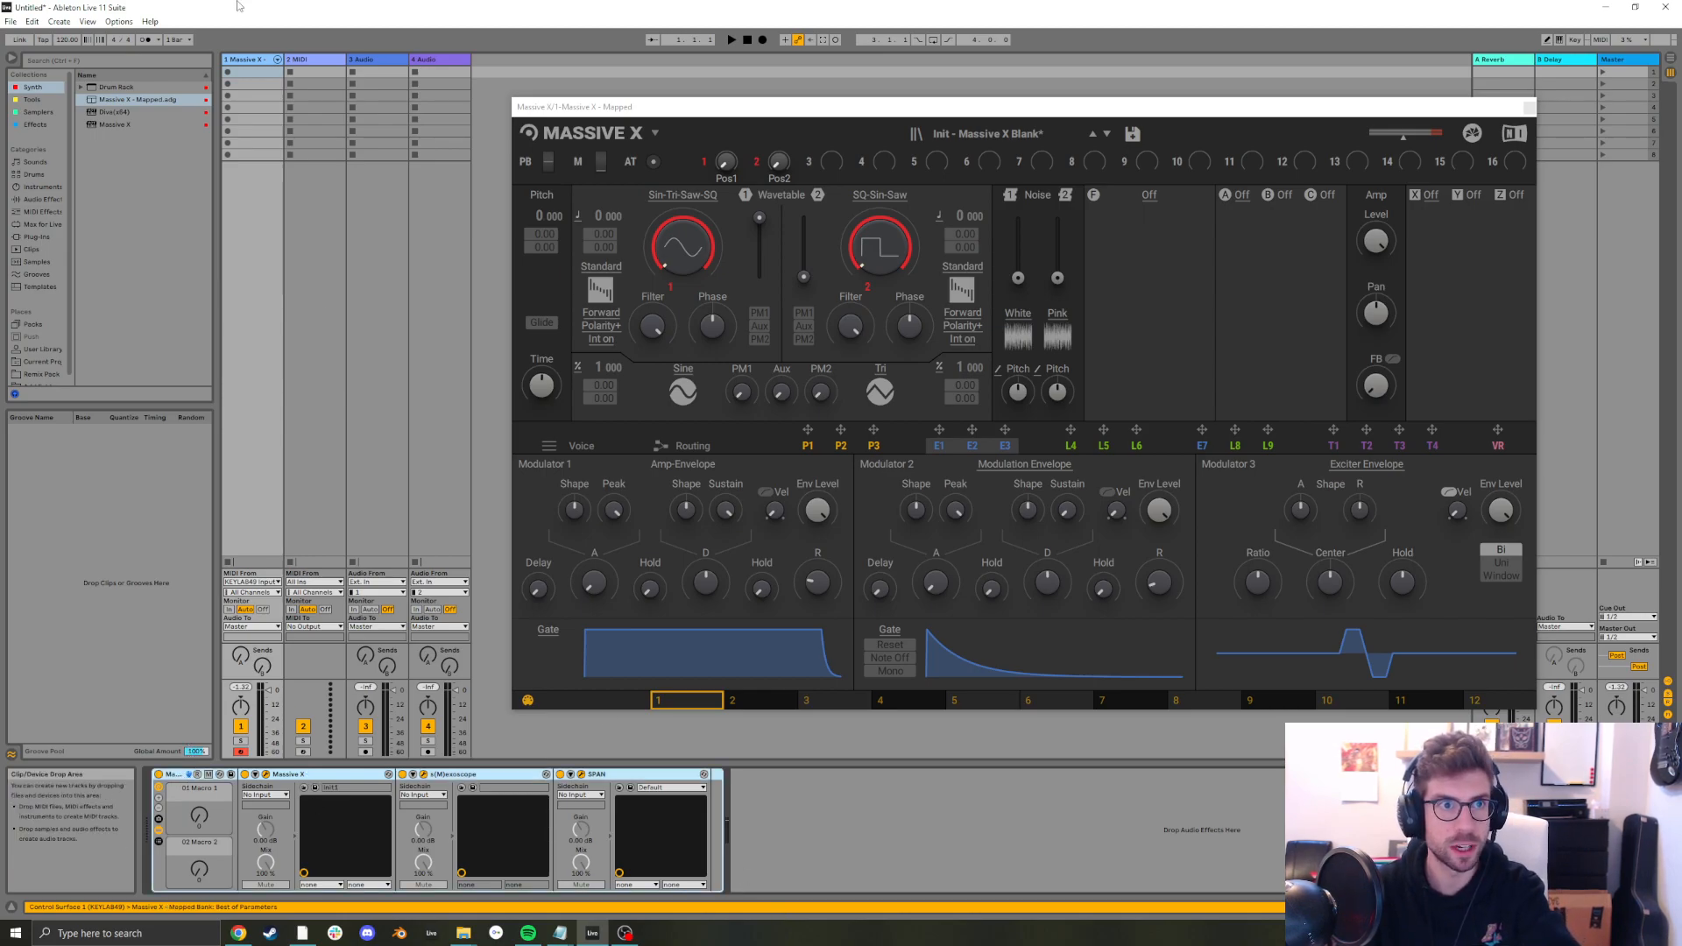
{"action": "left_click", "coordinate": [243, 61]}
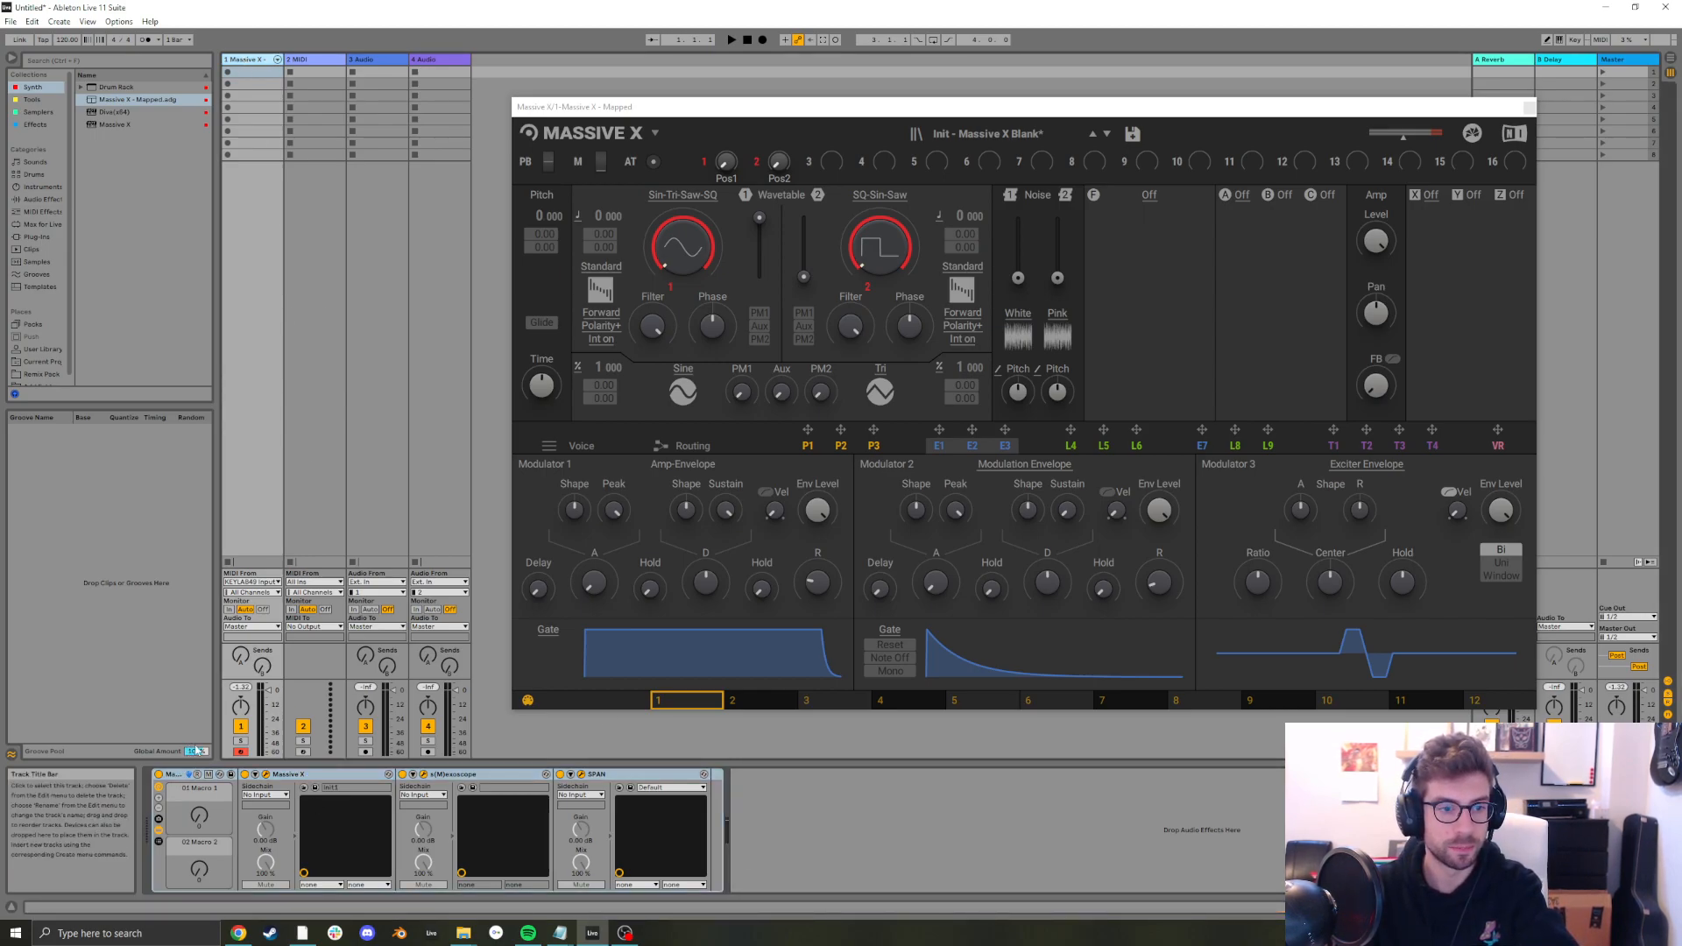
{"action": "left_click", "coordinate": [173, 774]}
{"action": "key", "text": "Delete"}
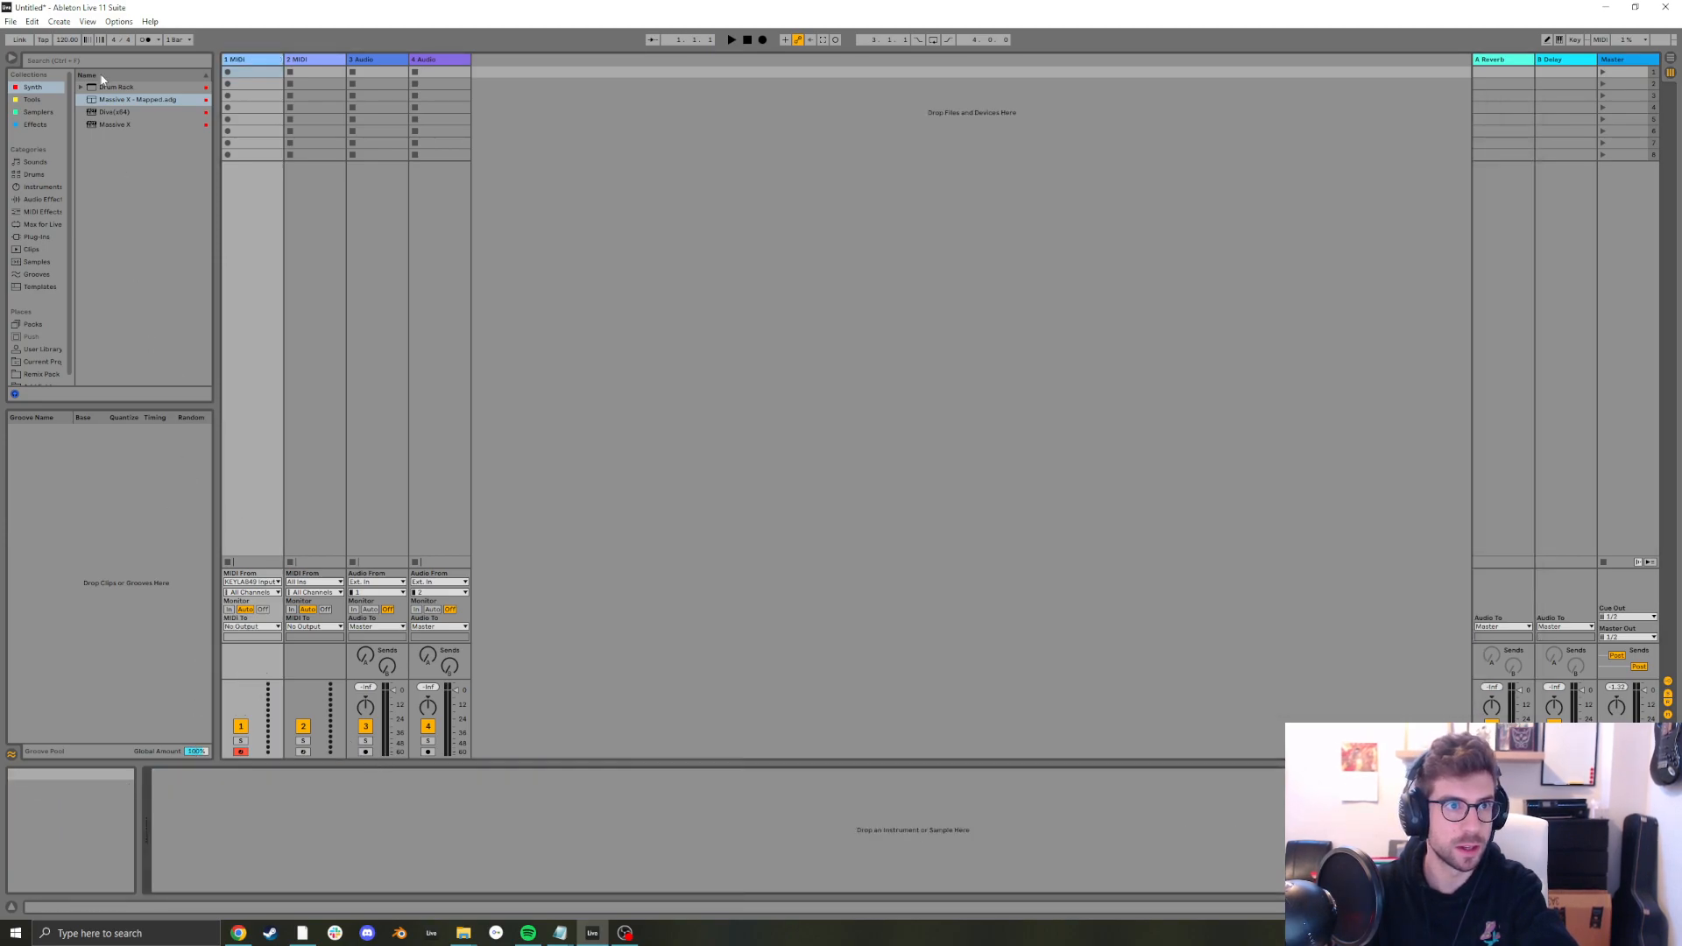
Load the plain Massive X plug-in from the Synth collection onto a new track
{"action": "left_click", "coordinate": [116, 125]}
{"action": "left_click_drag", "start_coordinate": [236, 151], "coordinate": [658, 246]}
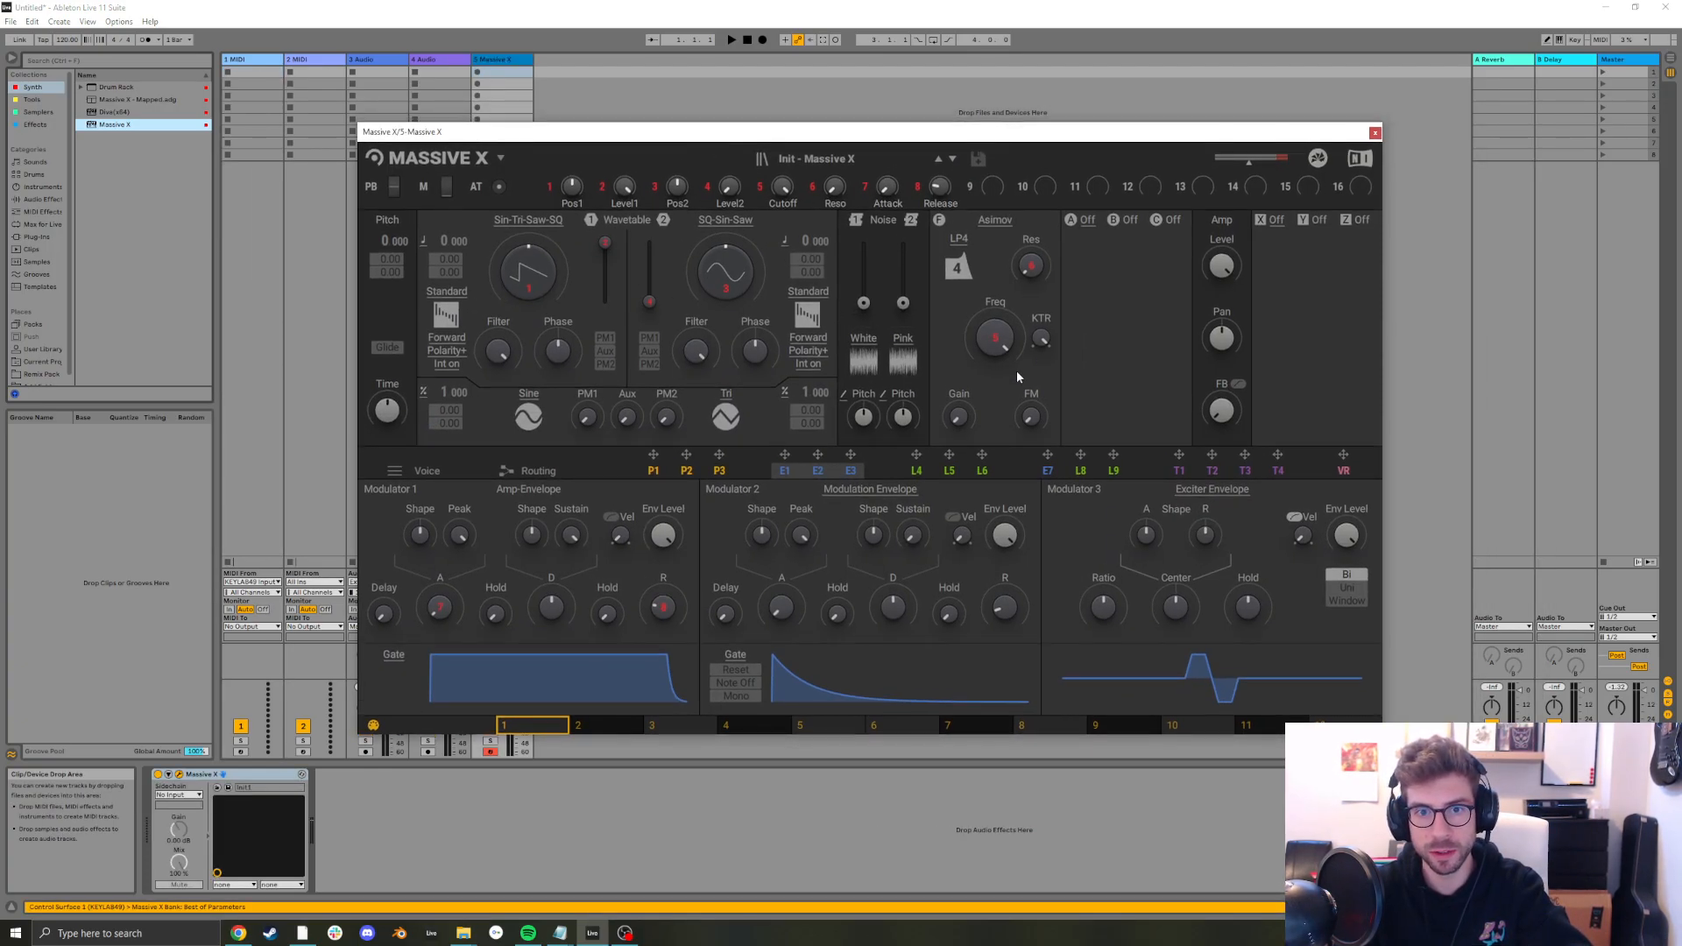
{"action": "left_click_drag", "start_coordinate": [878, 134], "coordinate": [950, 132]}
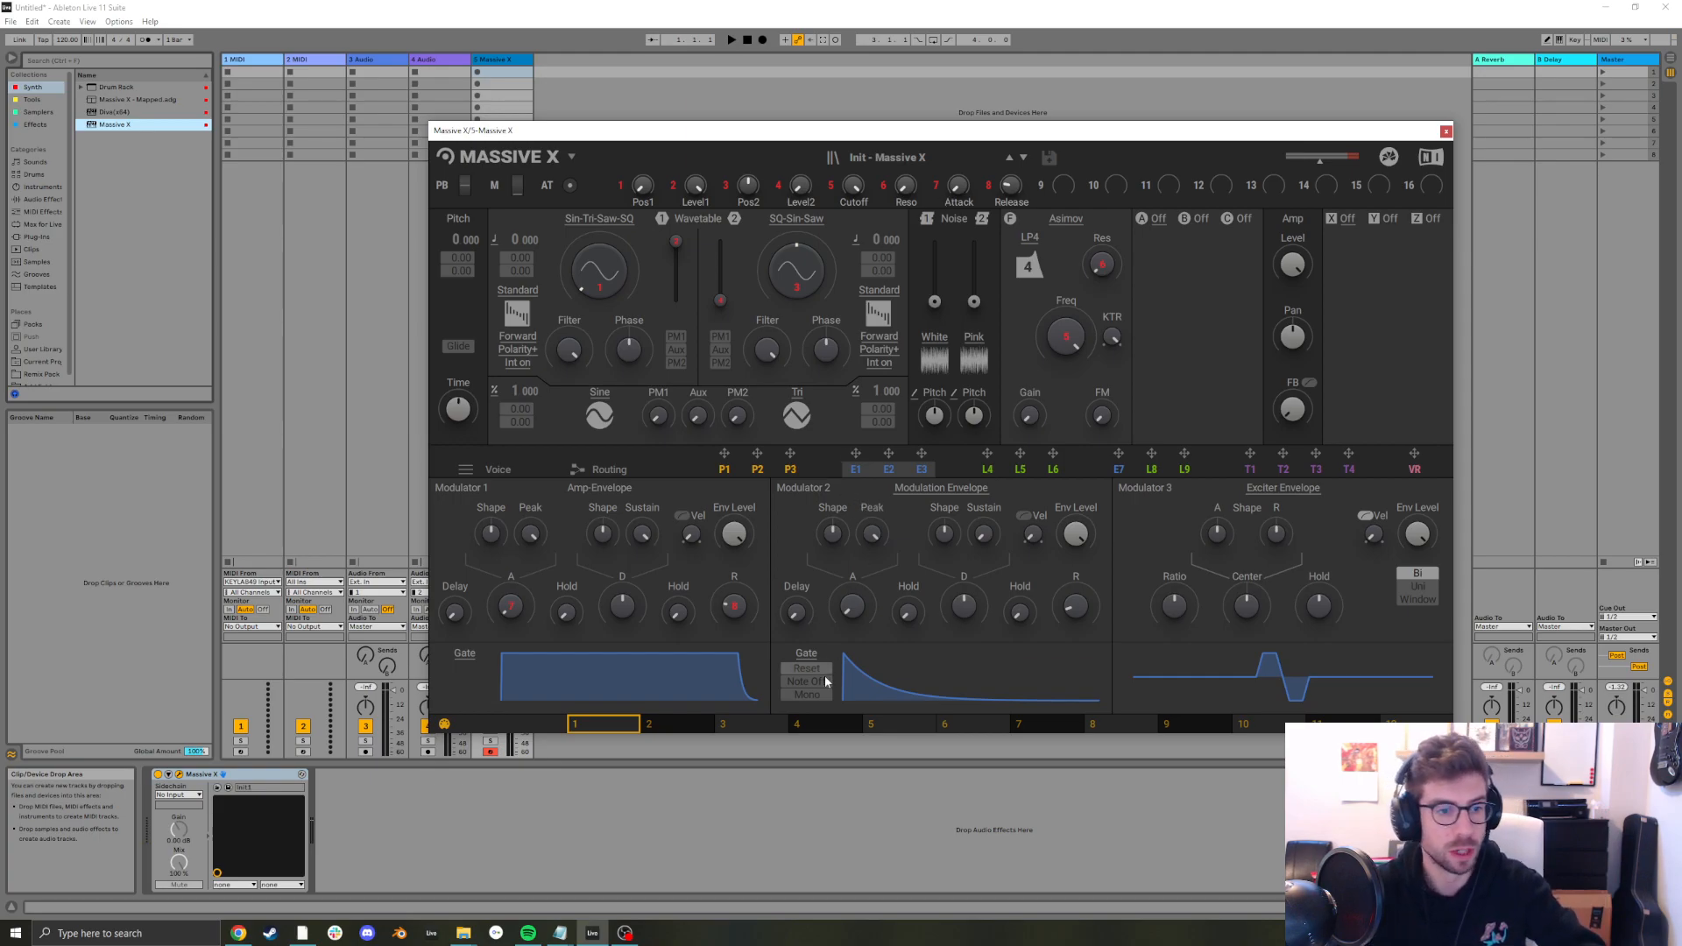
Unfold the plug-in parameters of the Massive X device and nudge the synth's Level1 macro knob
{"action": "left_click", "coordinate": [250, 776]}
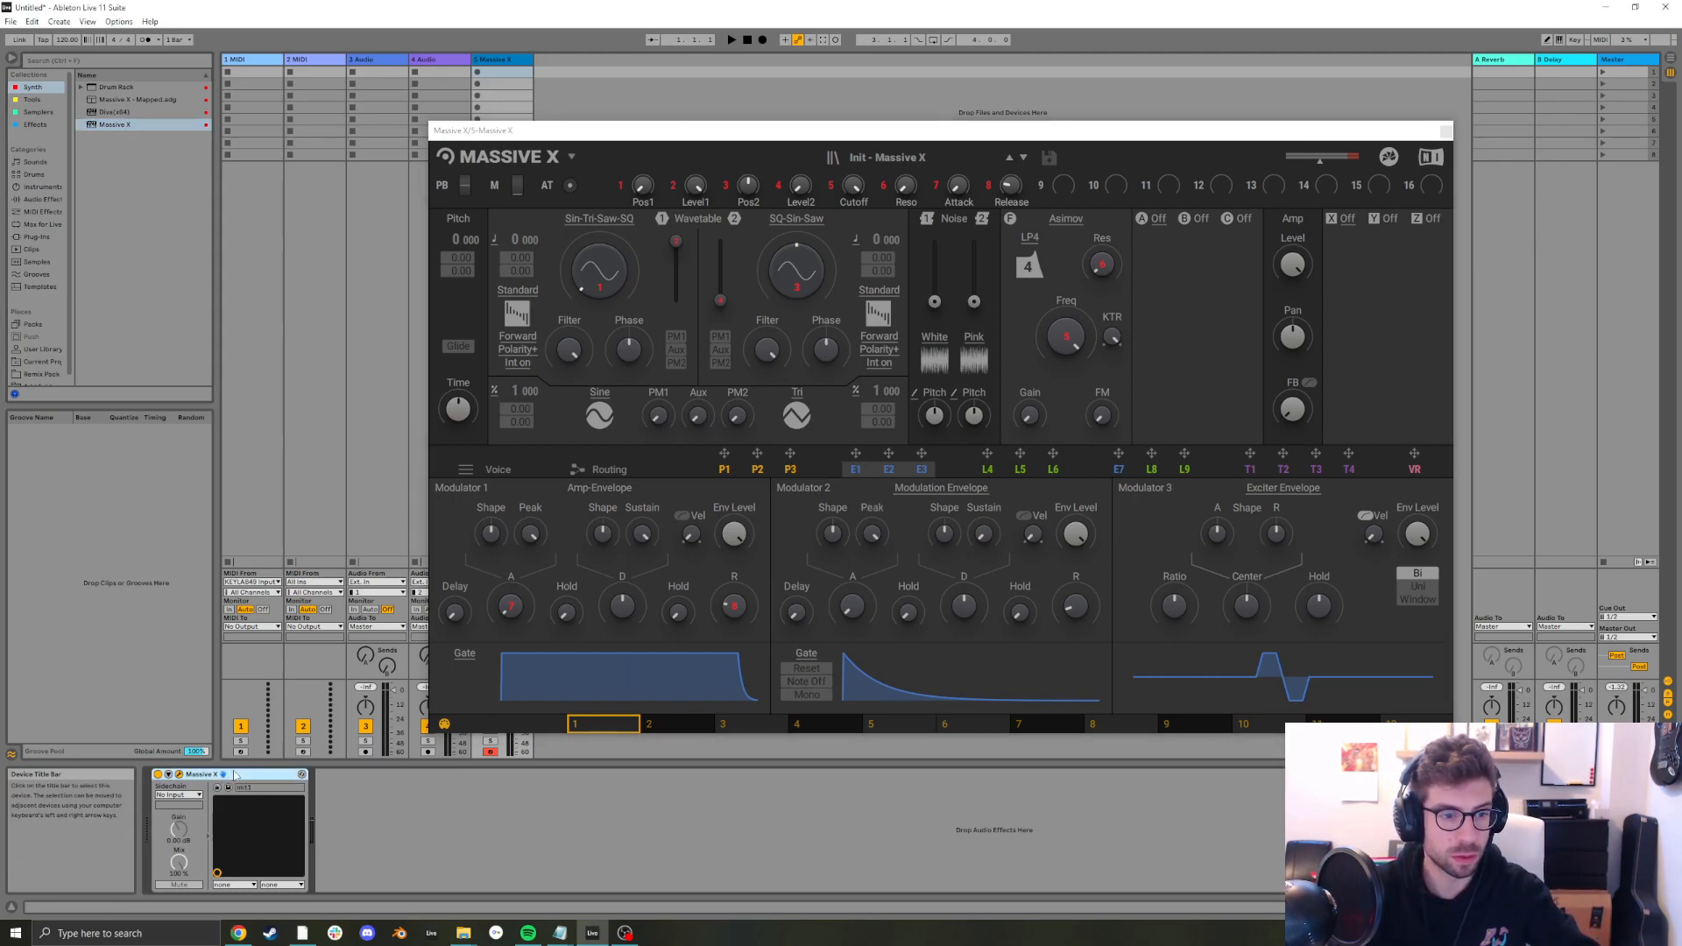
{"action": "left_click", "coordinate": [216, 786]}
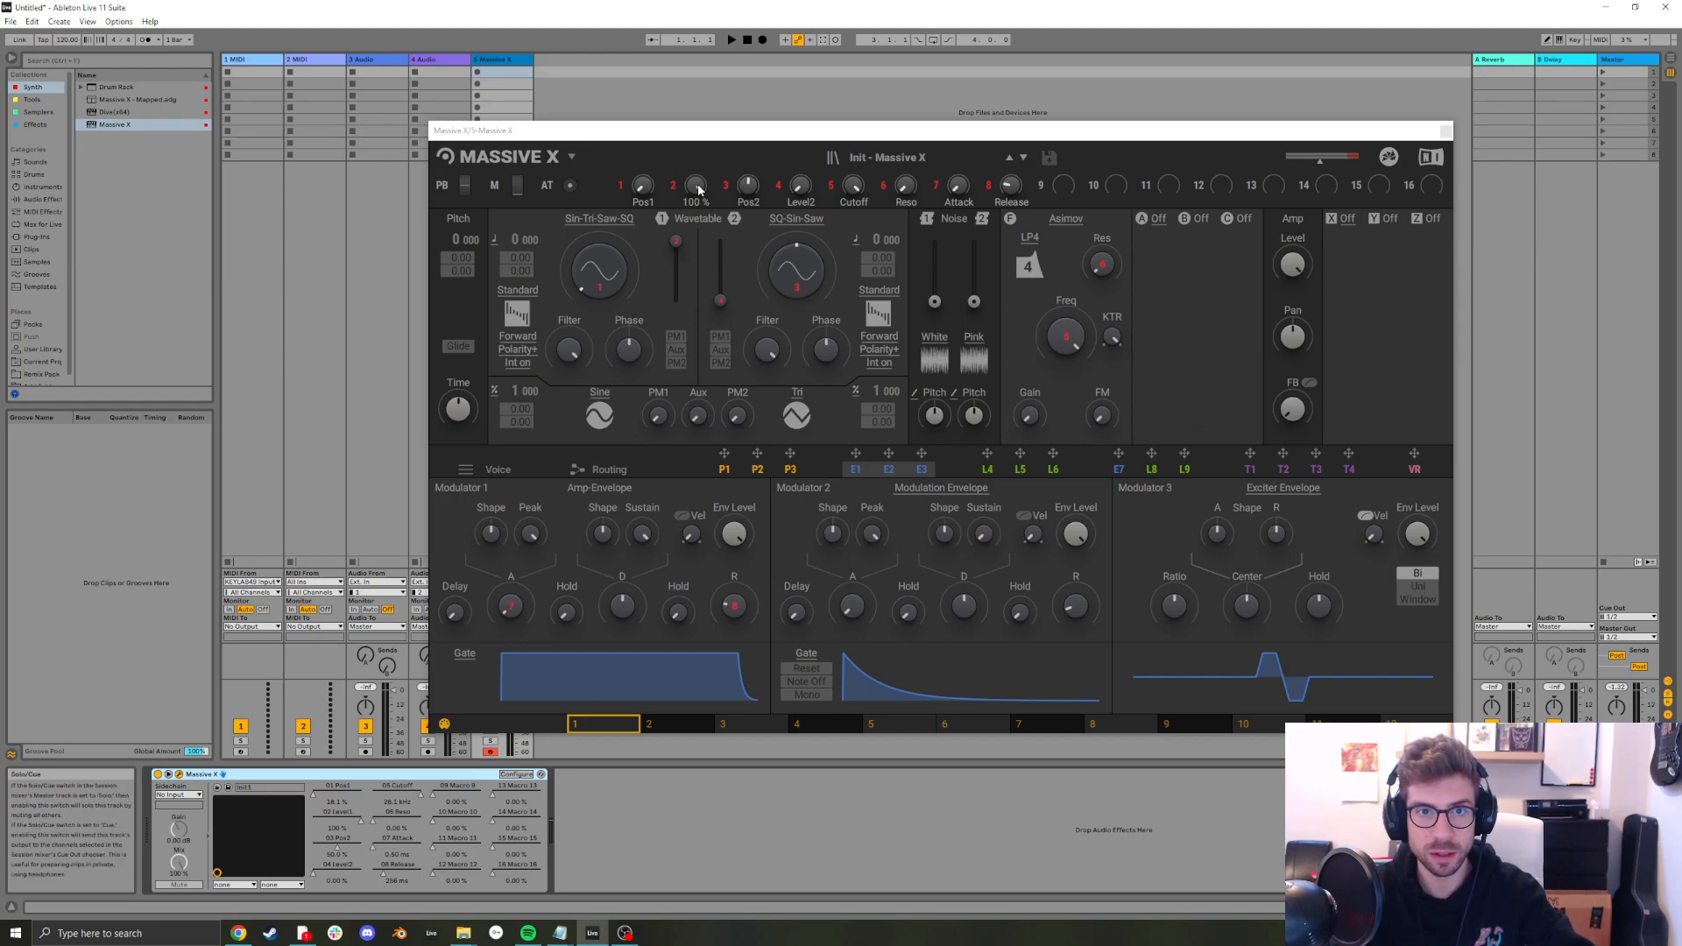
{"action": "mouse_move", "coordinate": [698, 190]}
{"action": "left_mouse_down"}
{"action": "mouse_move", "coordinate": [698, 254]}
{"action": "mouse_move", "coordinate": [698, 197]}
{"action": "left_mouse_up"}
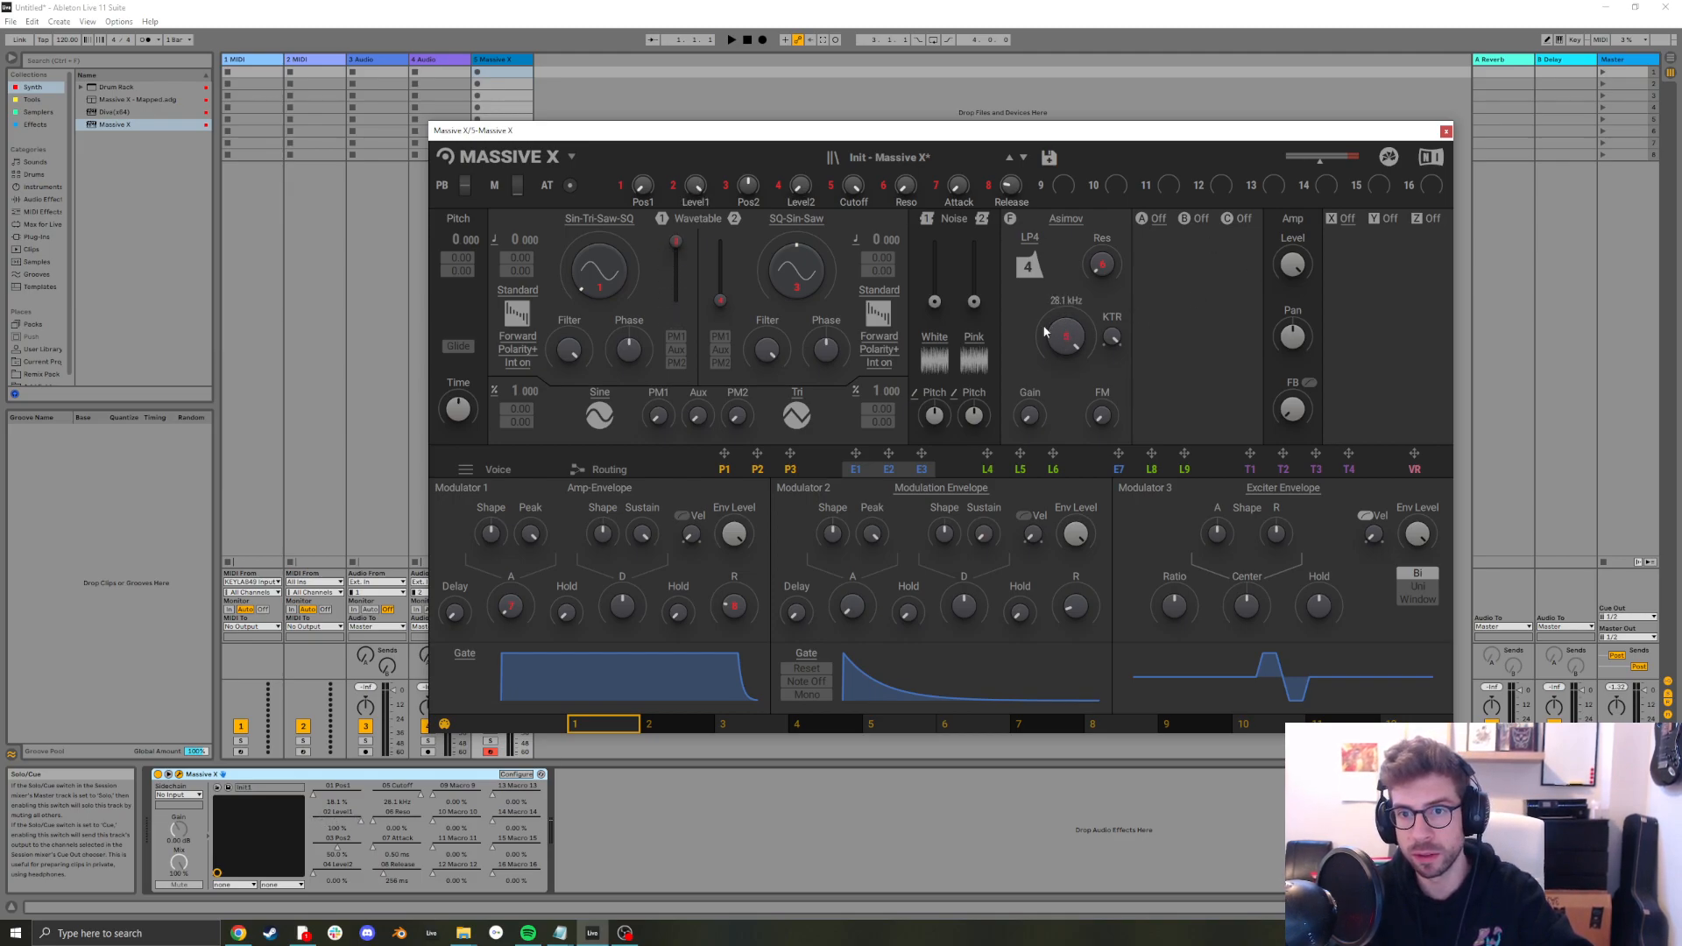
Try to assign macro 2 to the Asimov filter's Freq, cancel the reassignment, and test the Freq knob with the Cutoff macro
{"action": "left_click_drag", "start_coordinate": [674, 190], "coordinate": [1057, 372]}
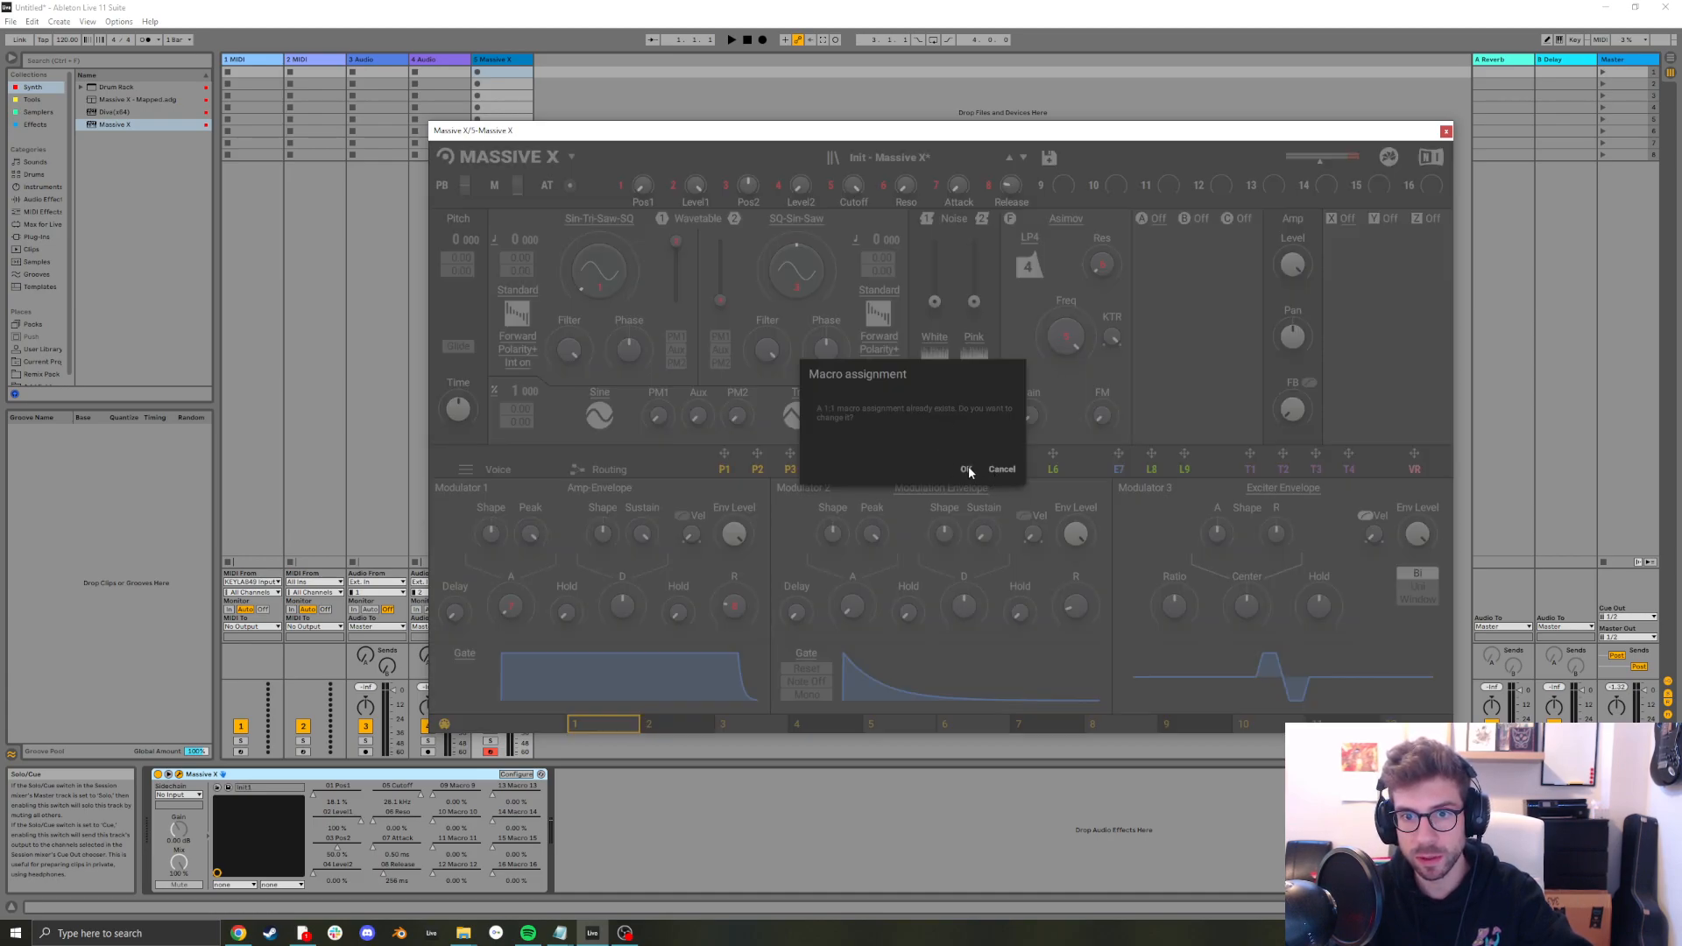
{"action": "left_click", "coordinate": [998, 468]}
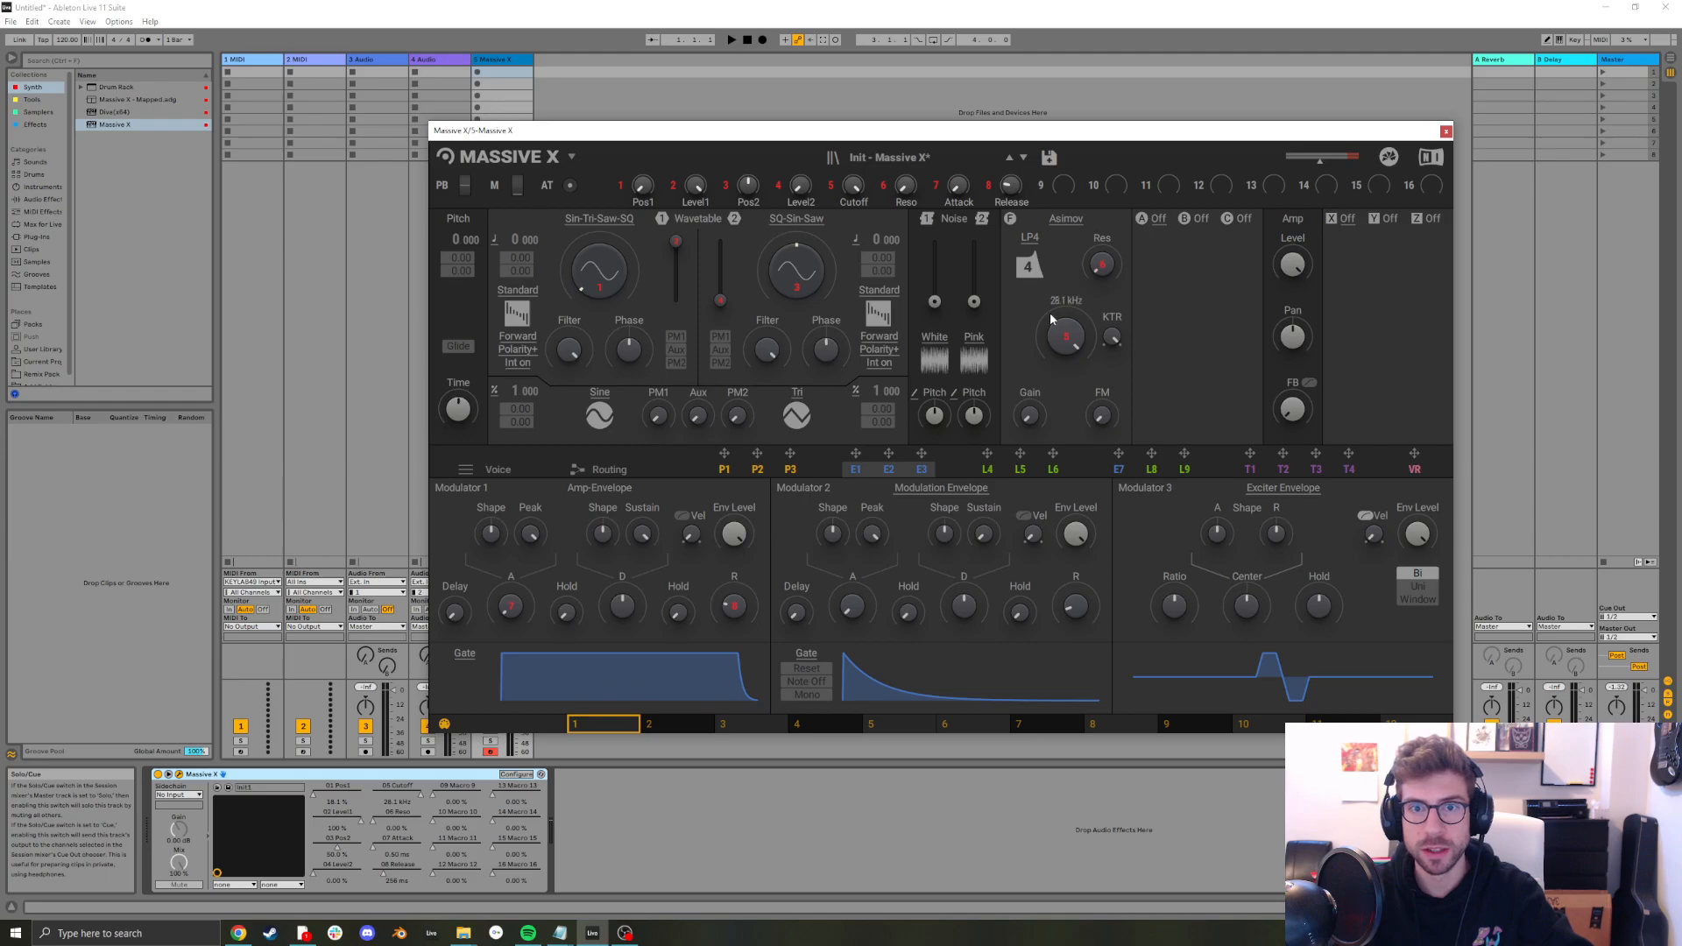
{"action": "left_click_drag", "start_coordinate": [1065, 344], "coordinate": [1064, 389]}
{"action": "left_click_drag", "start_coordinate": [855, 186], "coordinate": [855, 127]}
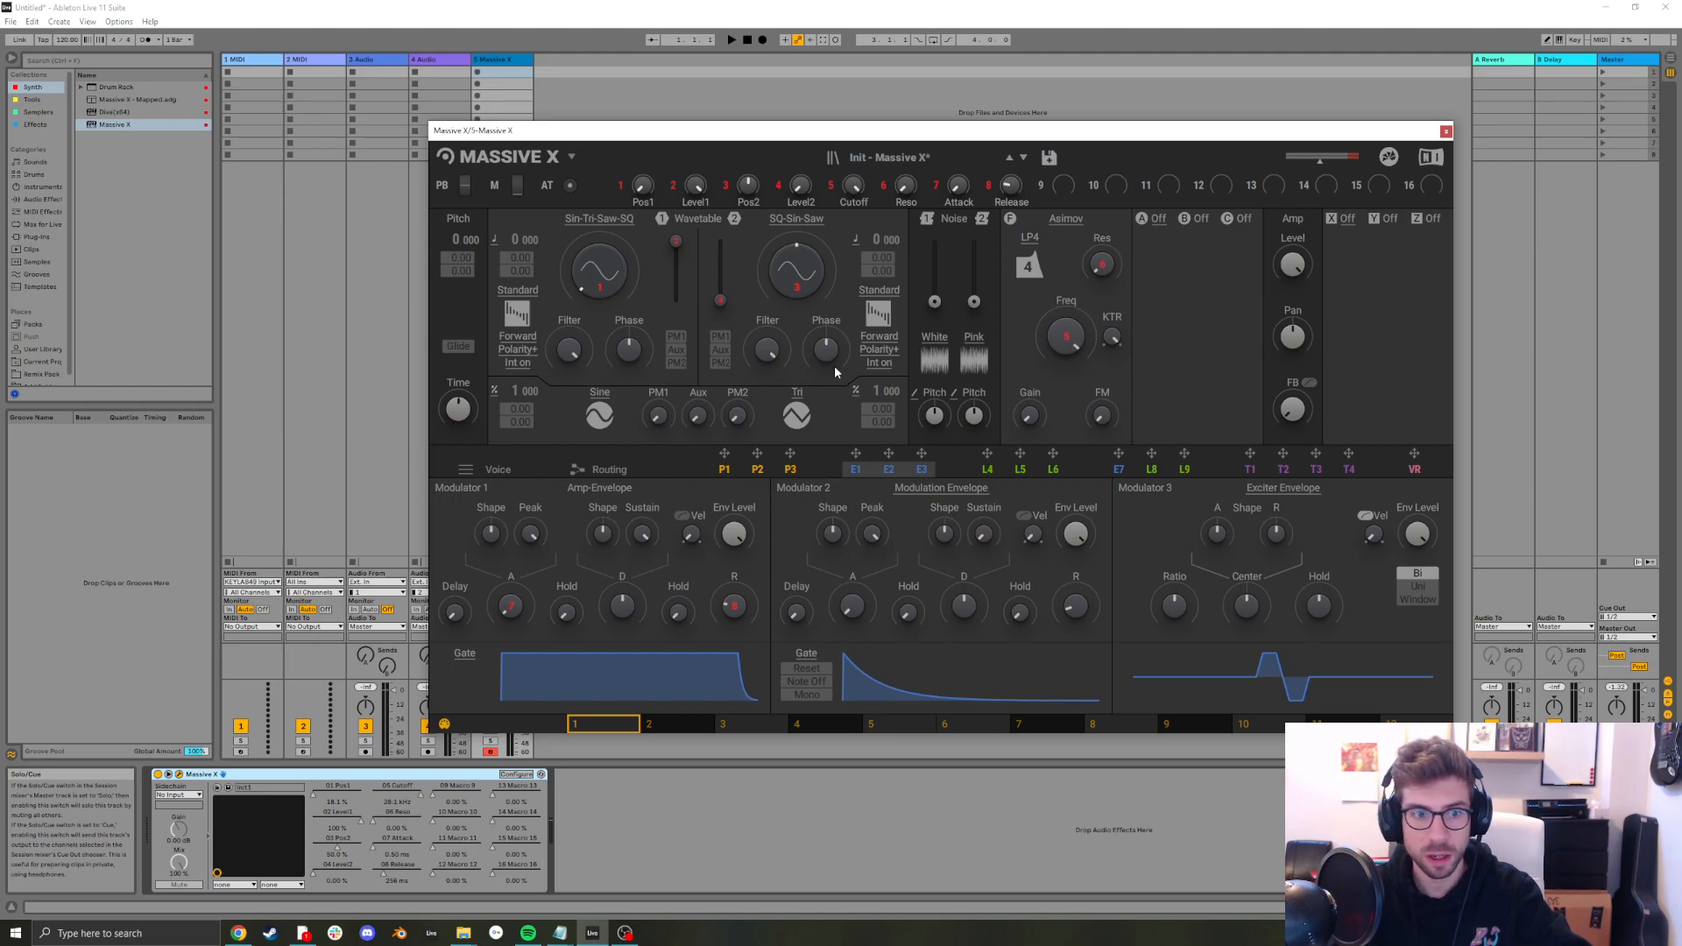
Adjust the Massive X device's Cutoff parameter and map it to a knob on the MIDI controller
{"action": "mouse_move", "coordinate": [419, 795]}
{"action": "left_mouse_down"}
{"action": "mouse_move", "coordinate": [418, 841]}
{"action": "mouse_move", "coordinate": [418, 795]}
{"action": "mouse_move", "coordinate": [399, 794]}
{"action": "mouse_move", "coordinate": [421, 793]}
{"action": "mouse_move", "coordinate": [372, 792]}
{"action": "mouse_move", "coordinate": [405, 797]}
{"action": "left_mouse_up"}
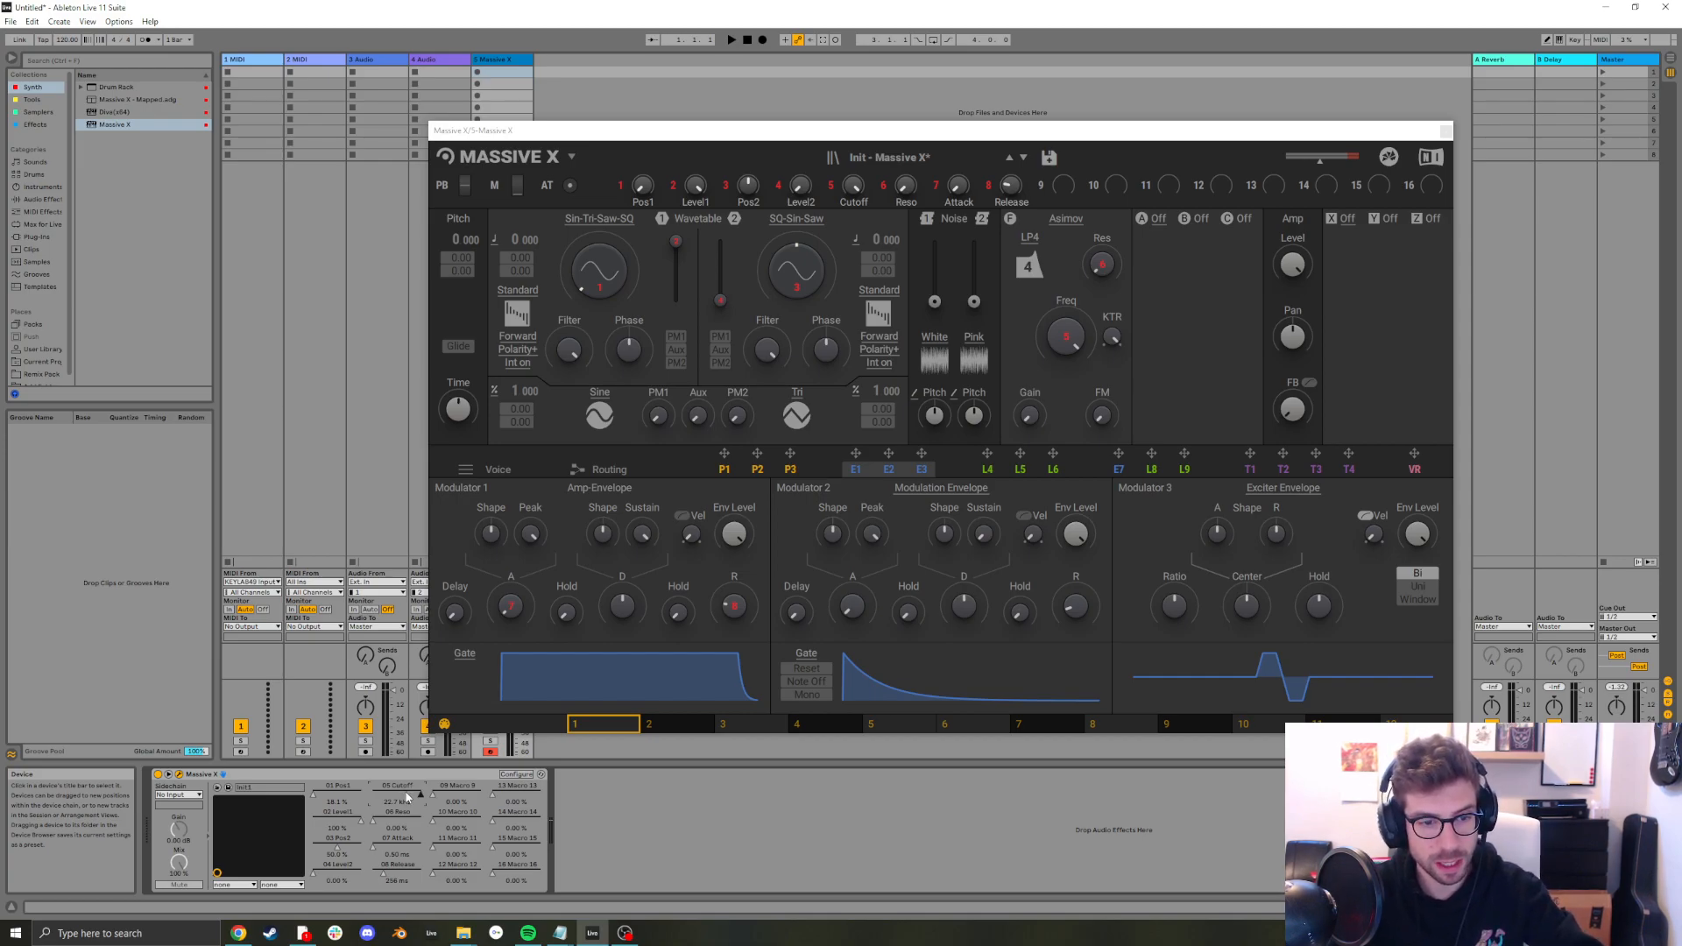
{"action": "key", "text": "ctrl+m"}
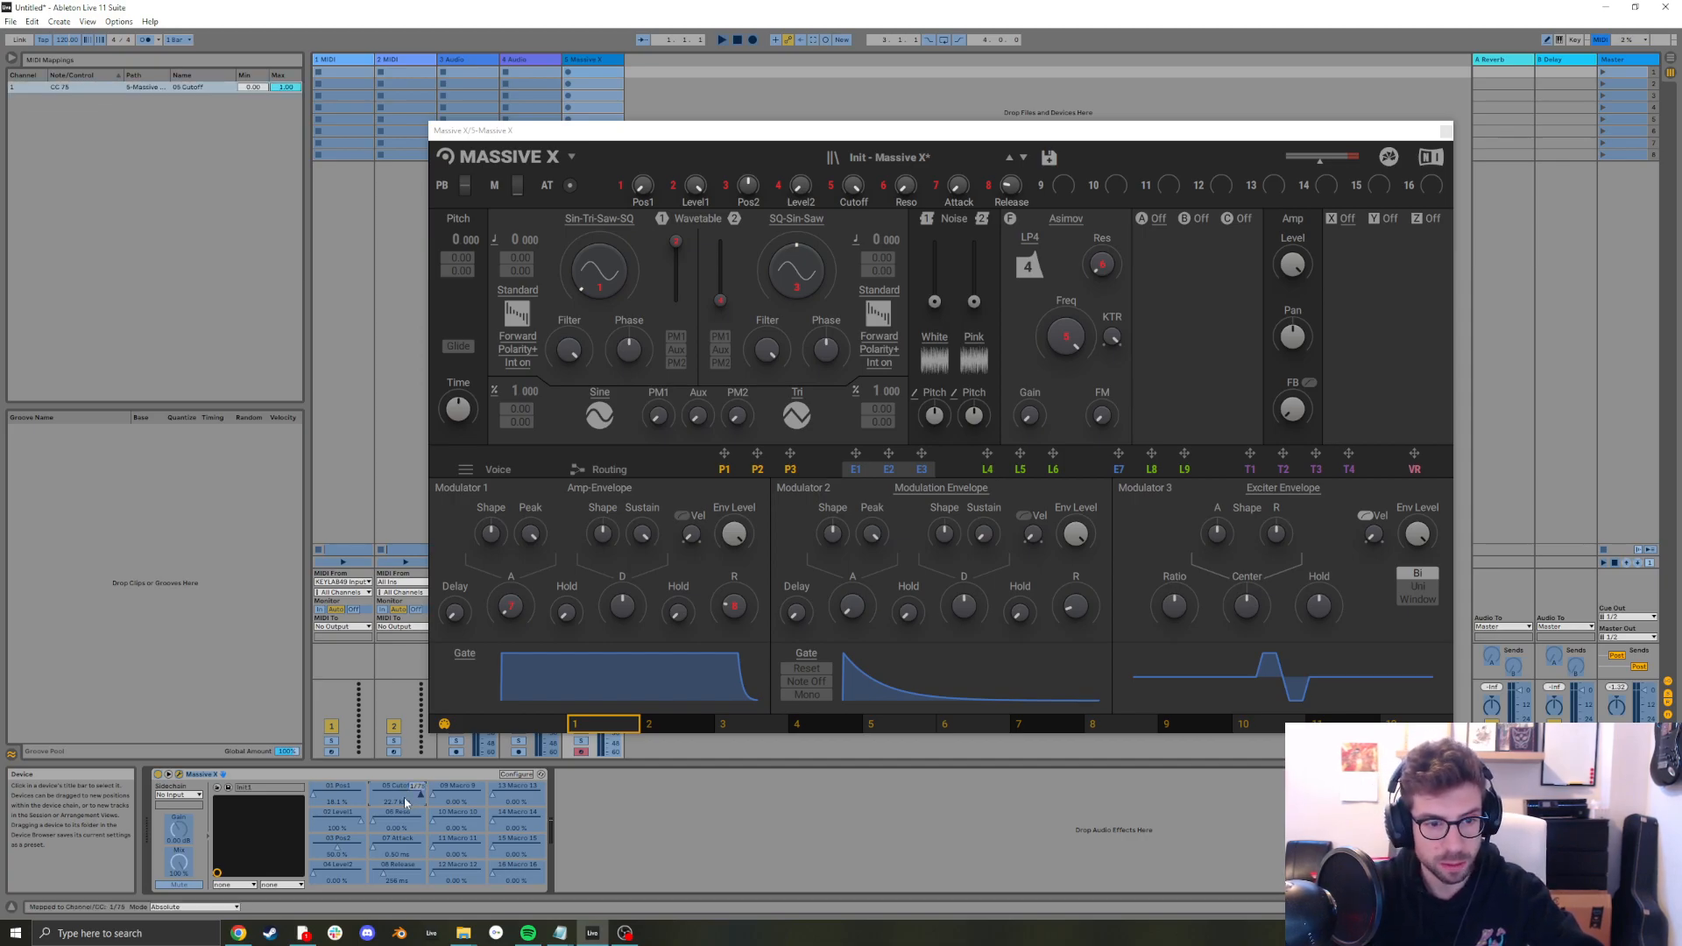
{"action": "key", "text": "ctrl+m"}
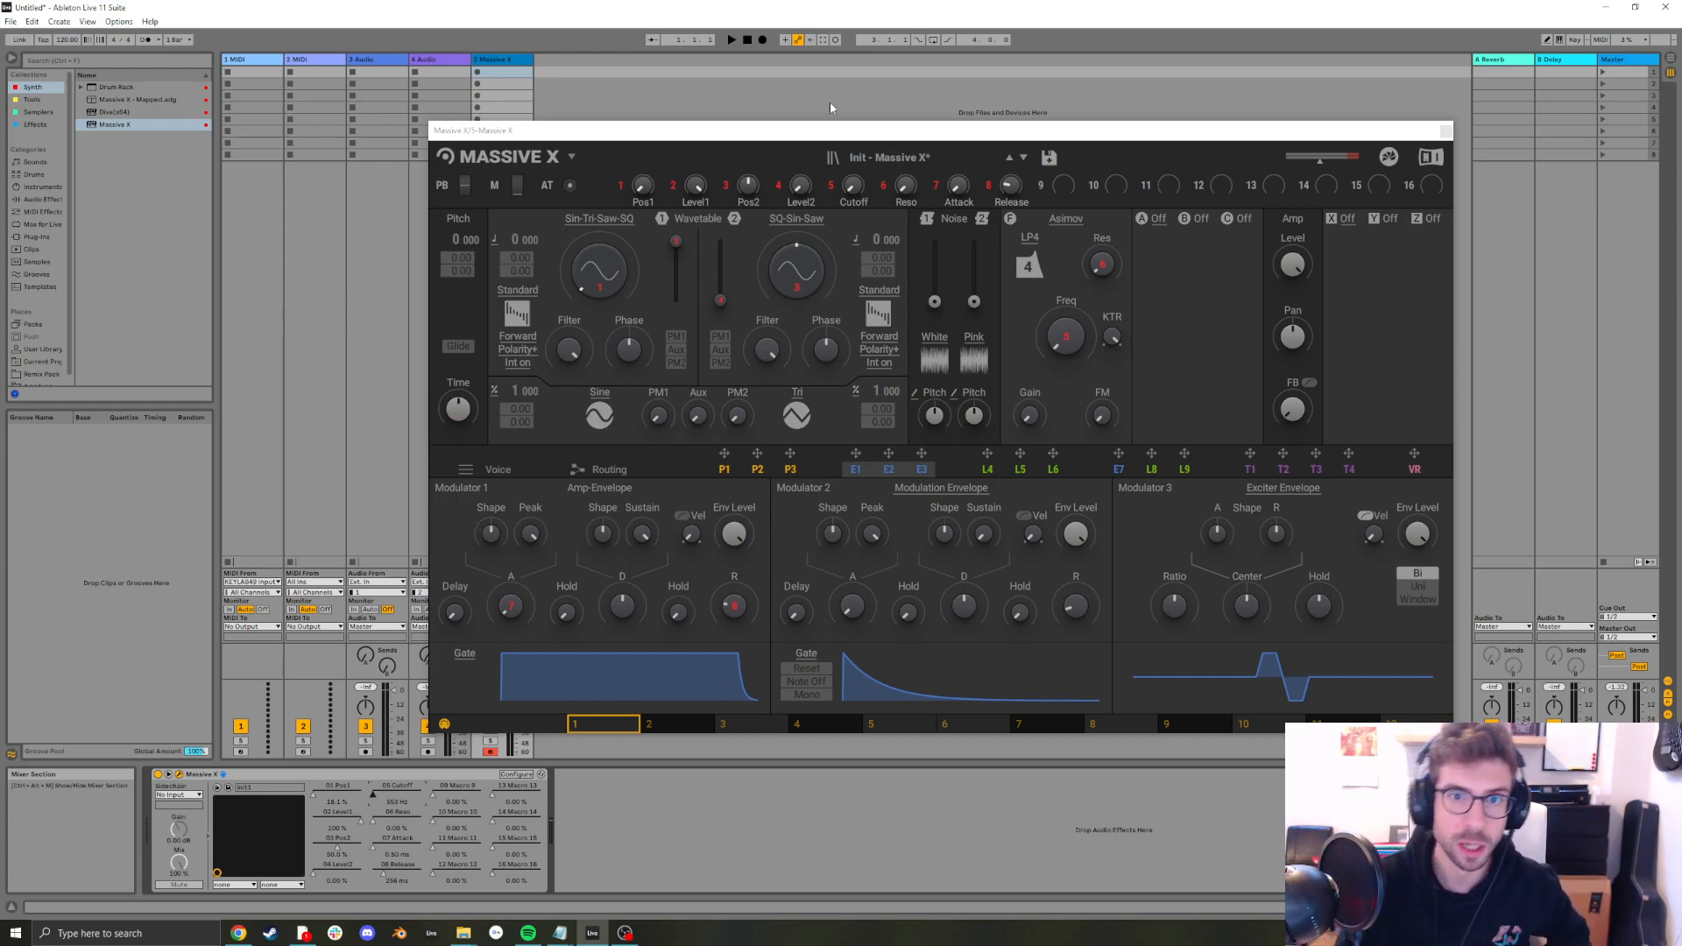
Group the Massive X device into an Instrument Rack and show the rack's macro controls
{"action": "left_click", "coordinate": [249, 782]}
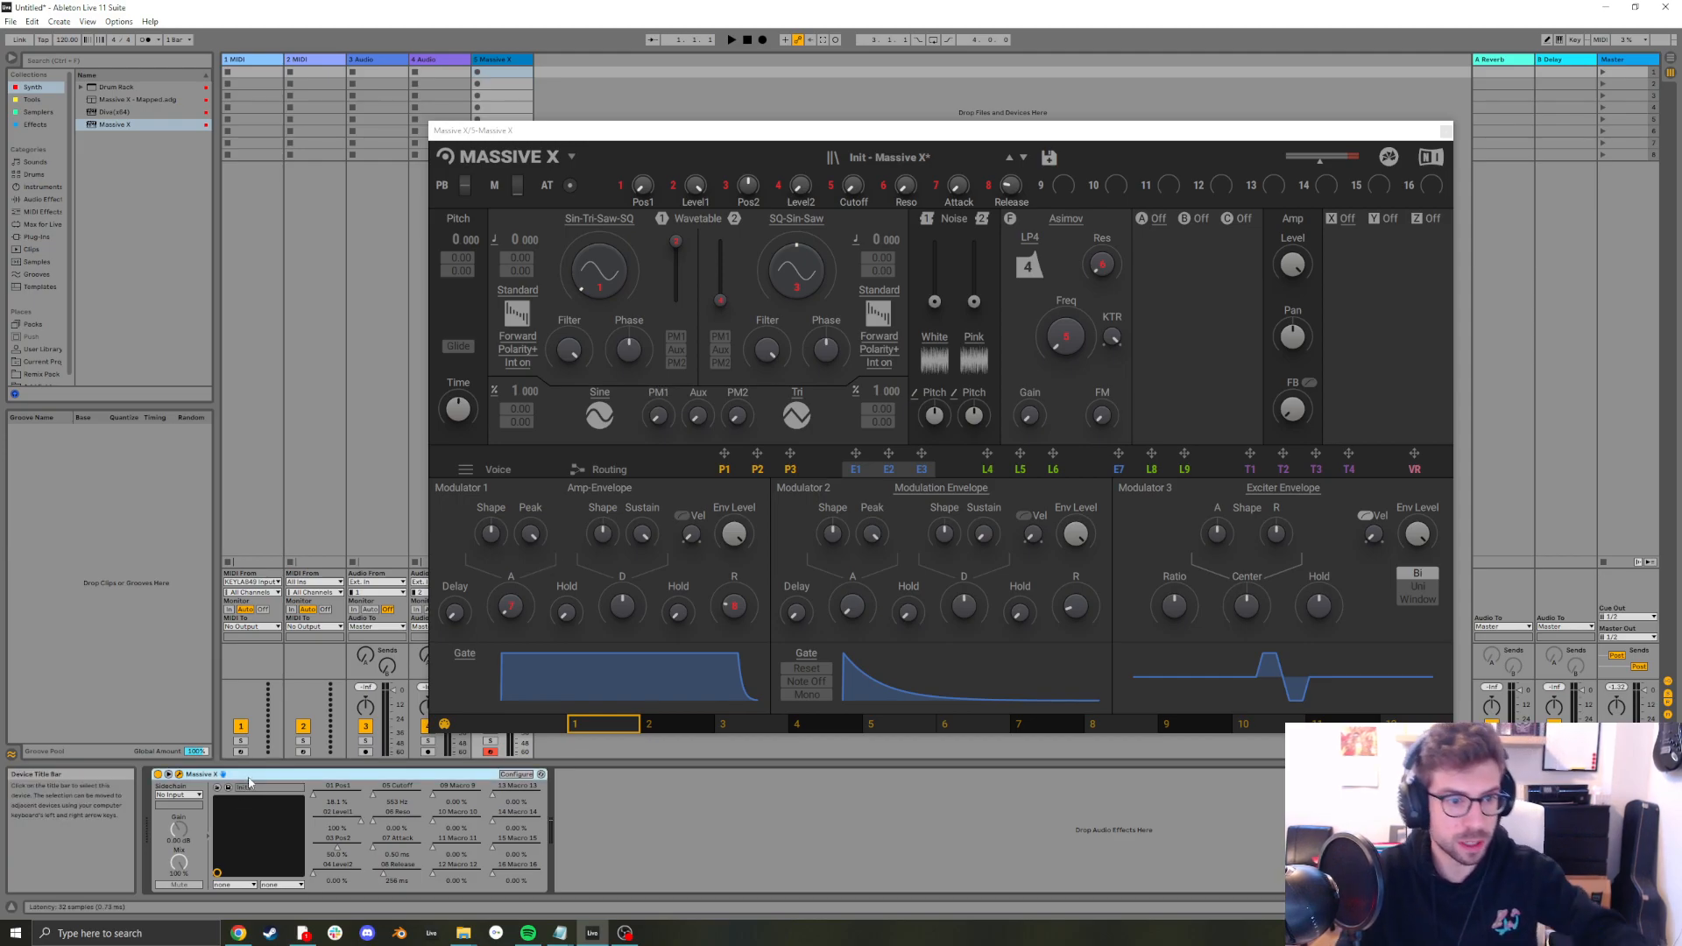
{"action": "key", "text": "ctrl+g"}
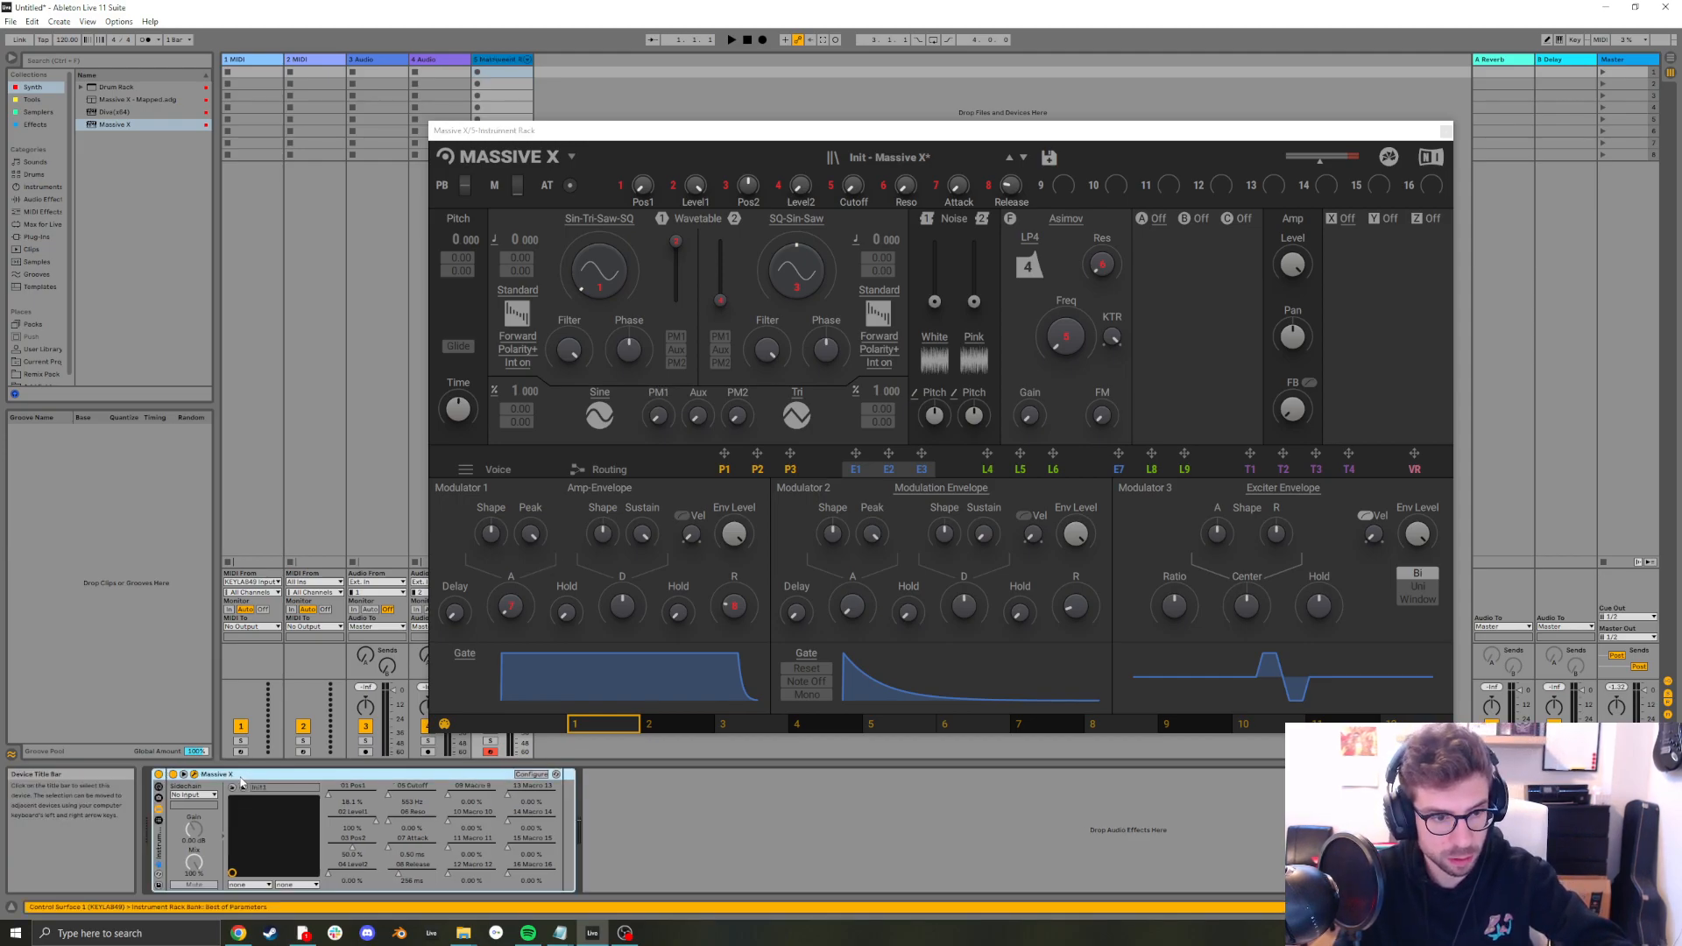
{"action": "left_click", "coordinate": [158, 786]}
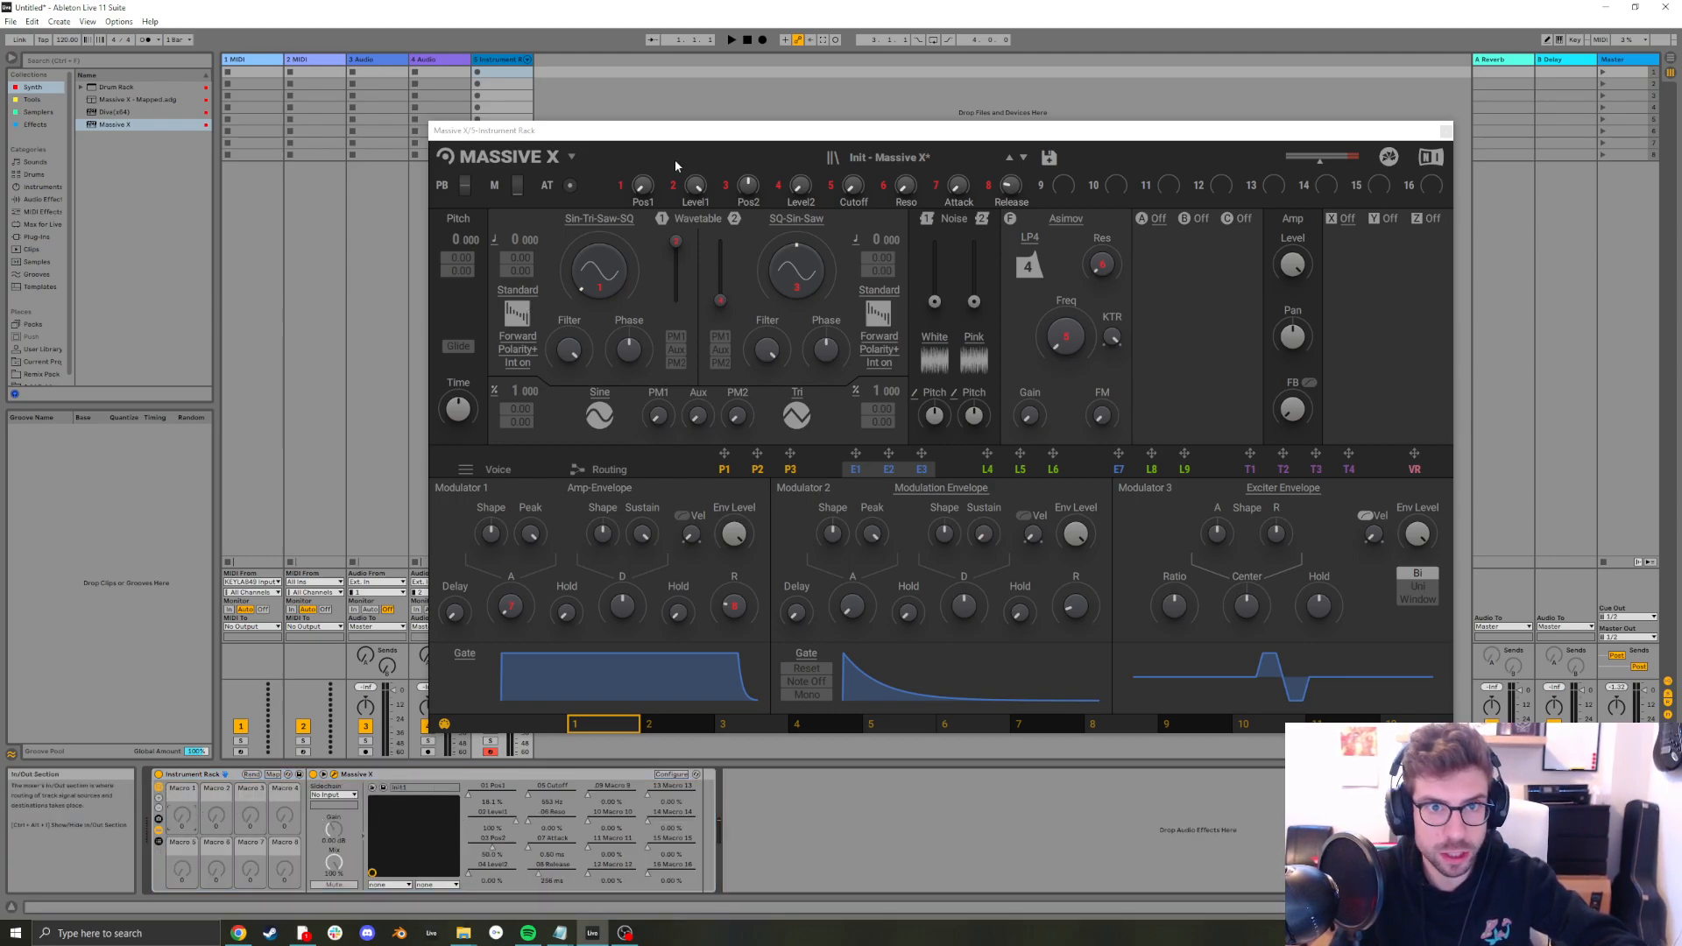
Lower the Pos1 macro, and remove all configured parameters from the Massive X device, including the MIDI-mapped Cutoff
{"action": "left_click_drag", "start_coordinate": [643, 184], "coordinate": [643, 206]}
{"action": "left_click", "coordinate": [493, 787]}
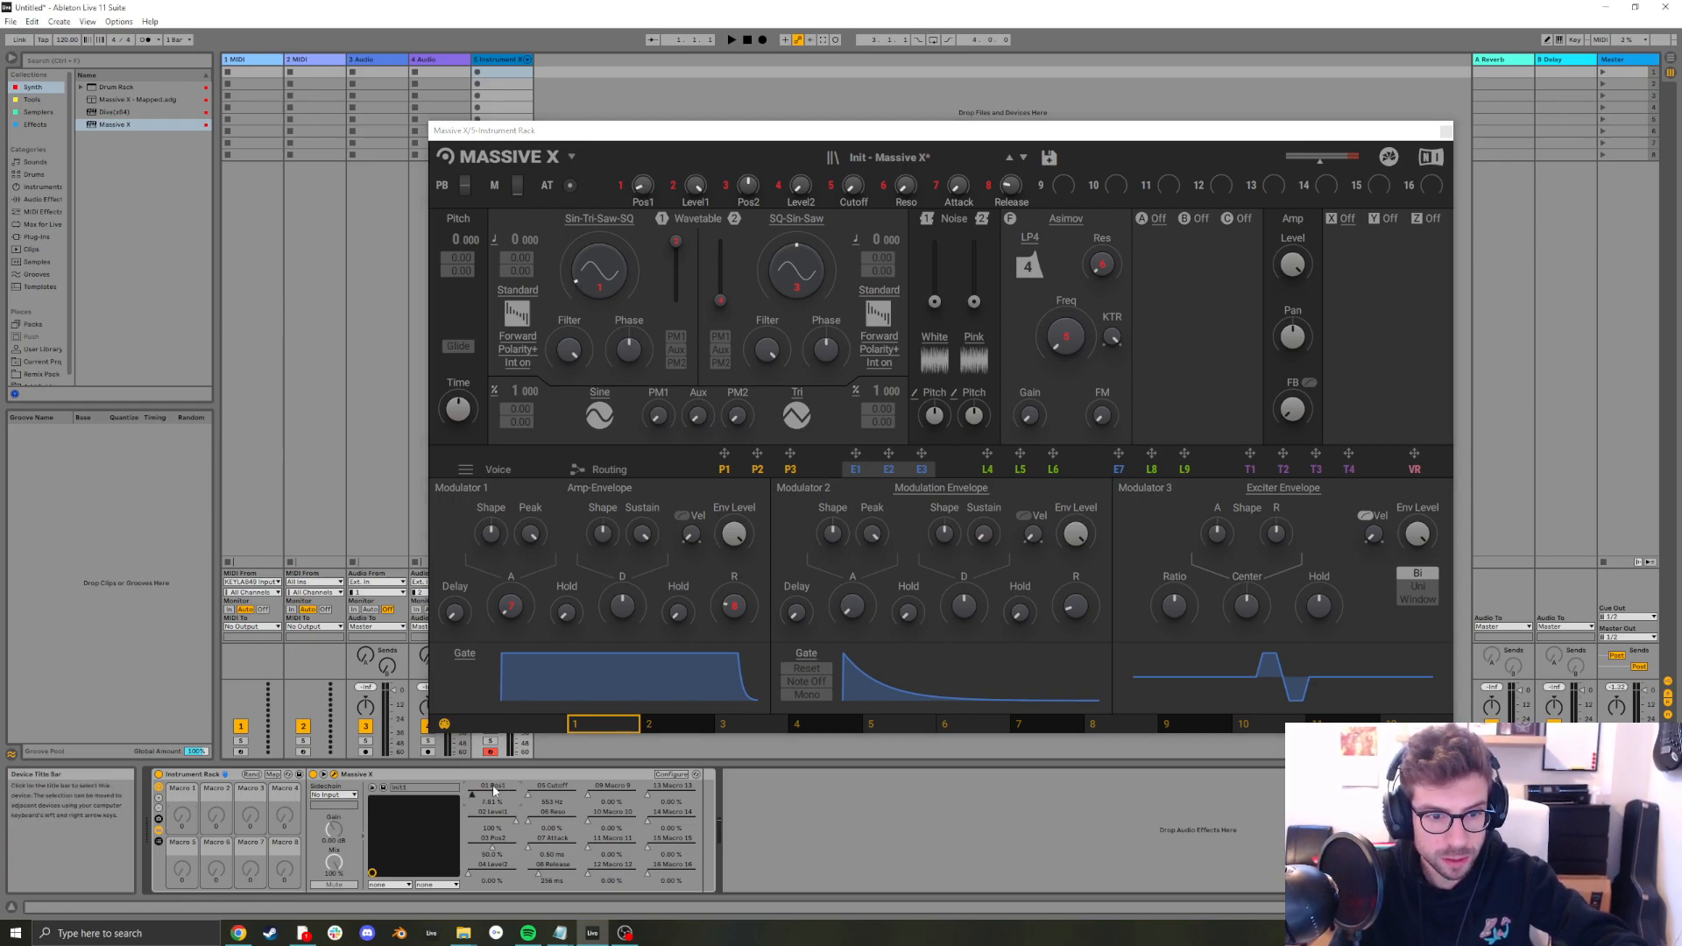
{"action": "left_click", "coordinate": [672, 775]}
{"action": "left_click", "coordinate": [508, 797]}
{"action": "key", "text": "Delete"}
{"action": "key", "text": "Delete"}
{"action": "key", "text": "Delete"}
{"action": "key", "text": "Delete"}
{"action": "key", "text": "Delete"}
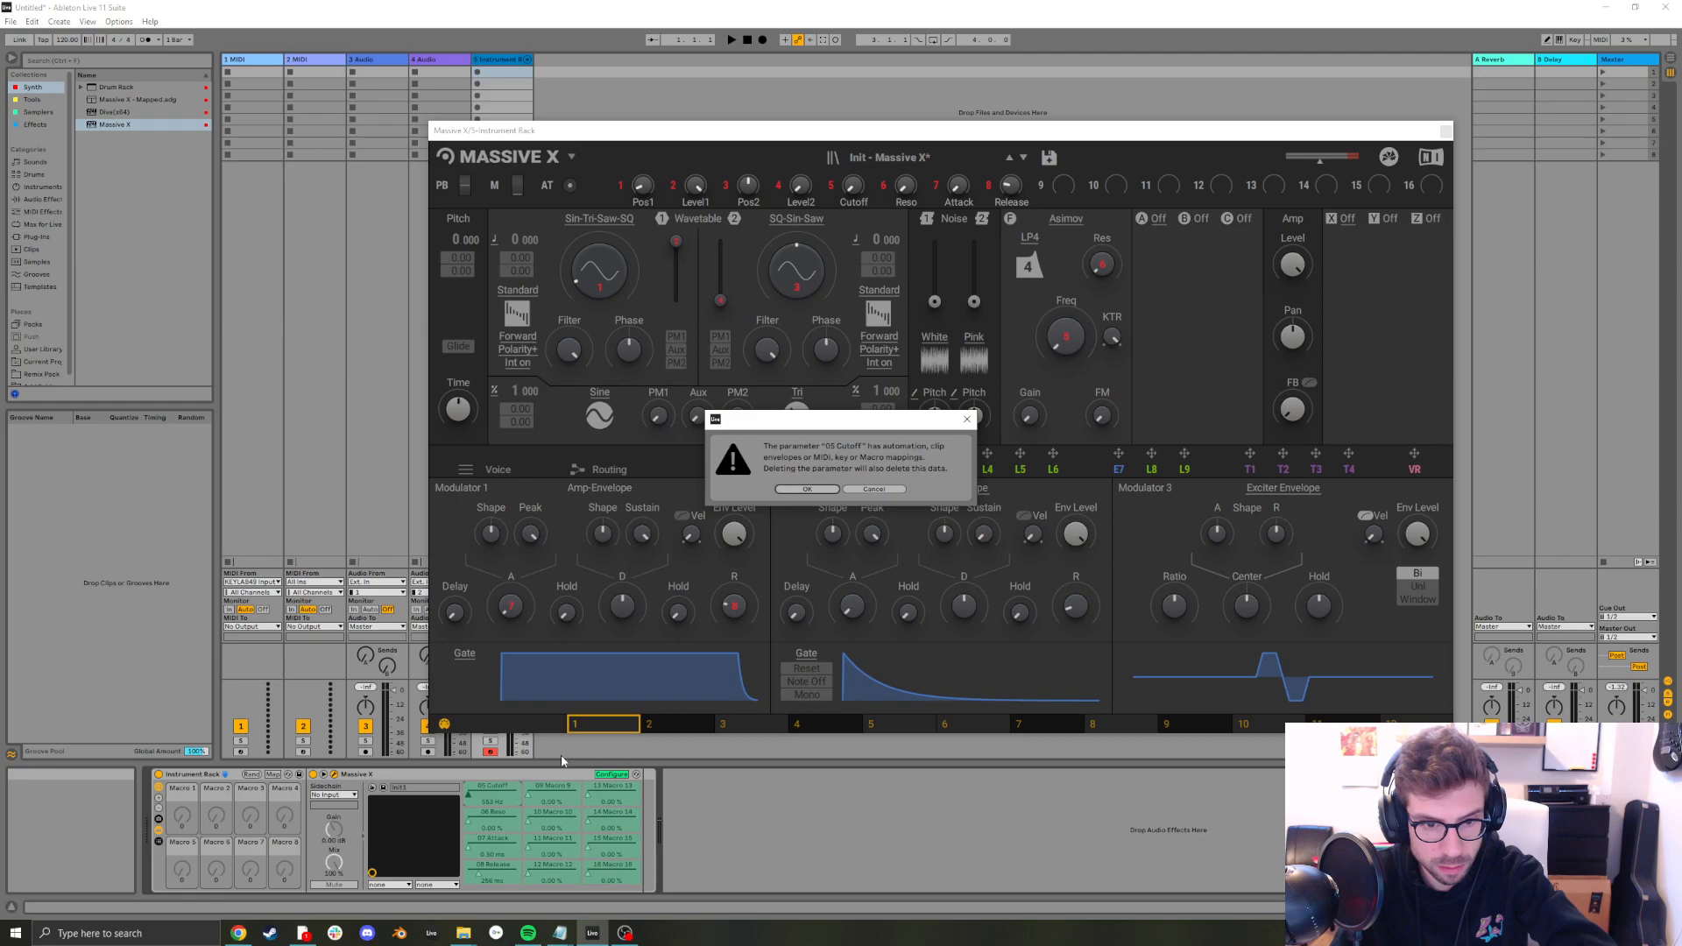
{"action": "left_click", "coordinate": [805, 489]}
{"action": "key", "text": "Delete"}
{"action": "key", "text": "Delete"}
{"action": "key", "text": "Delete"}
{"action": "key", "text": "Delete"}
{"action": "key", "text": "Delete"}
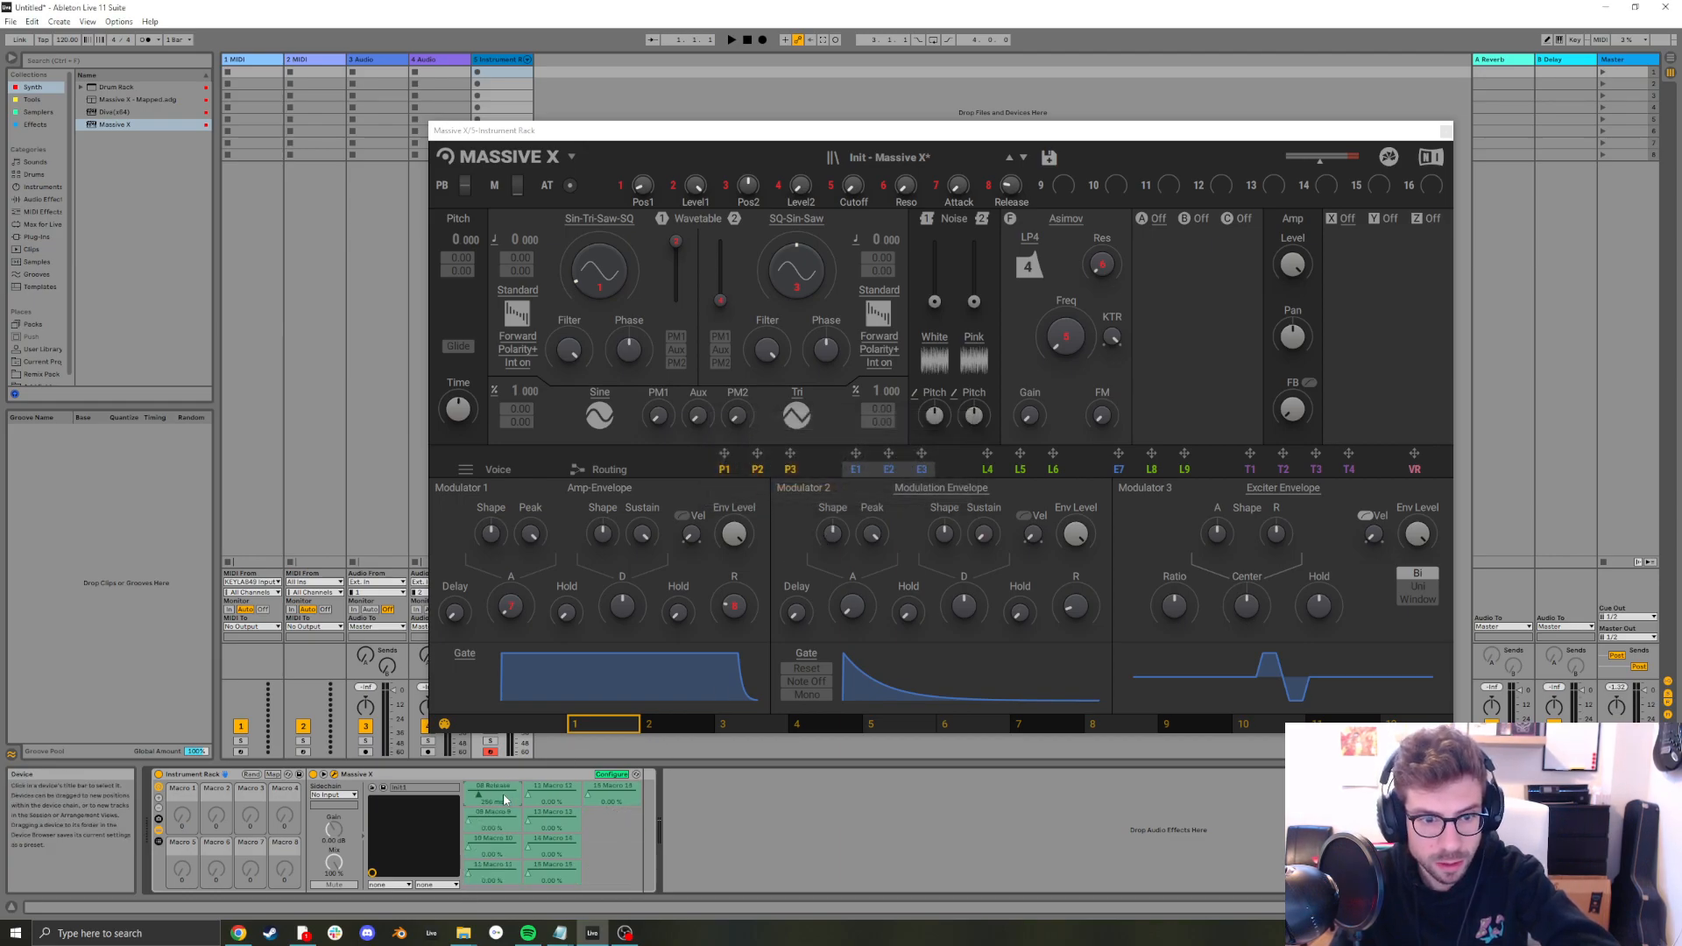
{"action": "key", "text": "Delete"}
{"action": "key", "text": "Delete"}
{"action": "key", "text": "Delete"}
{"action": "key", "text": "Delete"}
{"action": "key", "text": "Delete"}
{"action": "key", "text": "Delete"}
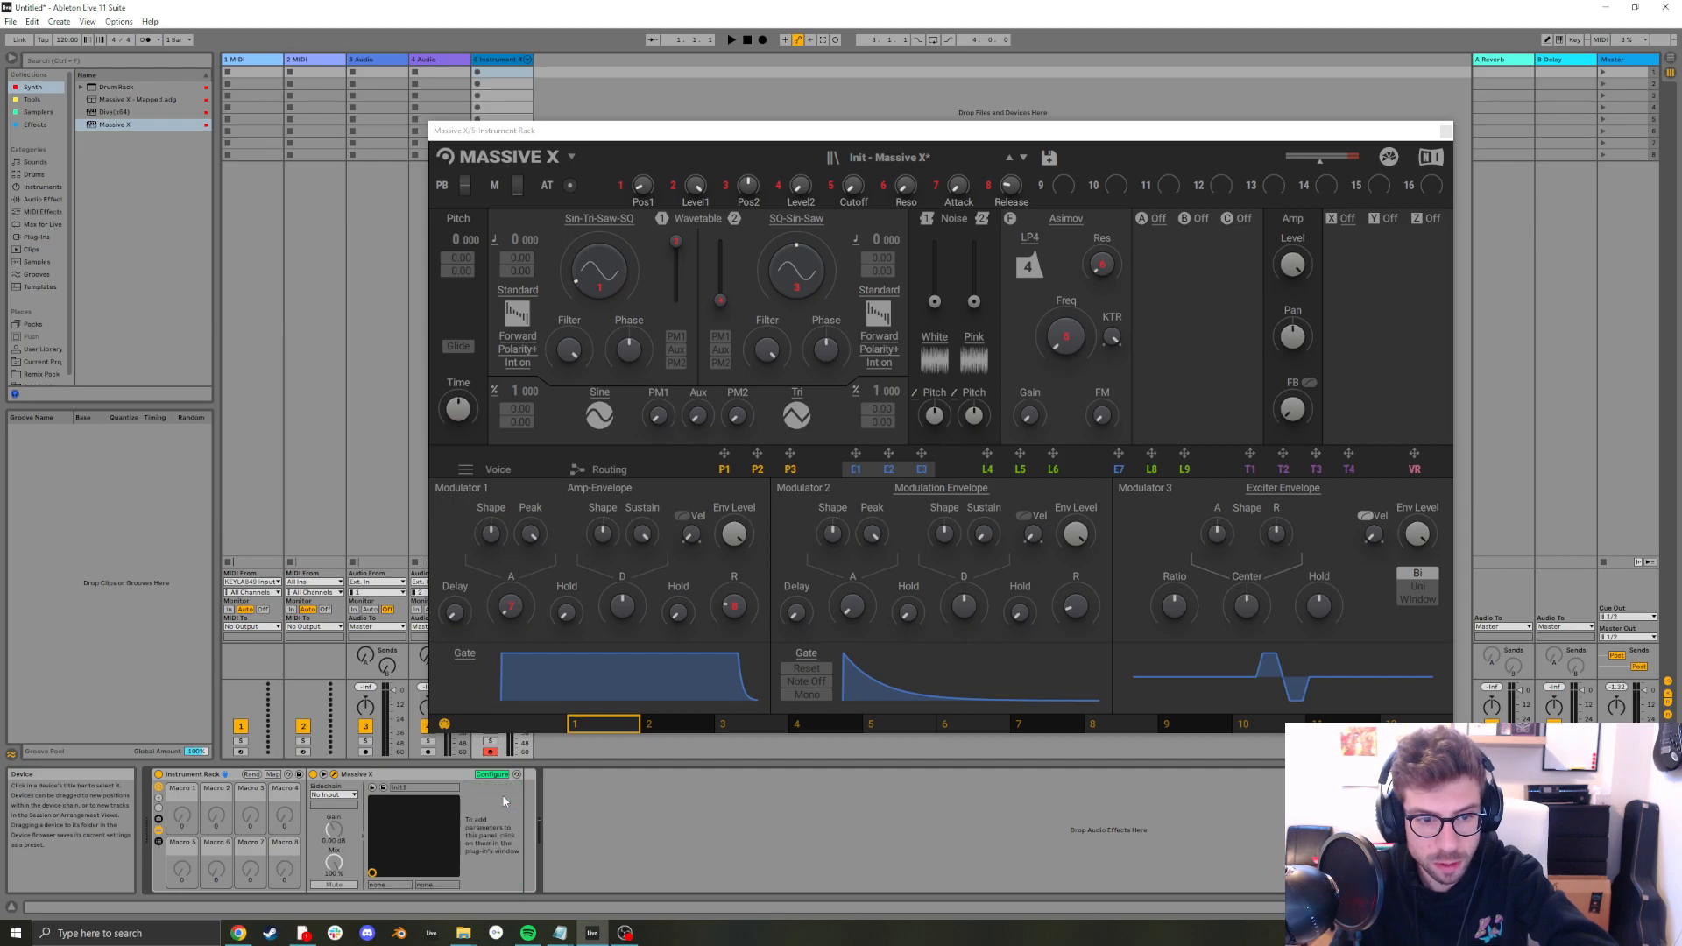
Configure the Massive X device to expose Pos1, Level1, Pos2, Level2, Cutoff, Reso, Attack and Release, and finish configuring
{"action": "left_click", "coordinate": [642, 185]}
{"action": "left_click", "coordinate": [695, 185]}
{"action": "left_click", "coordinate": [748, 185]}
{"action": "left_click", "coordinate": [801, 185]}
{"action": "left_click", "coordinate": [852, 184]}
{"action": "left_click", "coordinate": [905, 184]}
{"action": "left_click", "coordinate": [958, 185]}
{"action": "left_click", "coordinate": [1007, 185]}
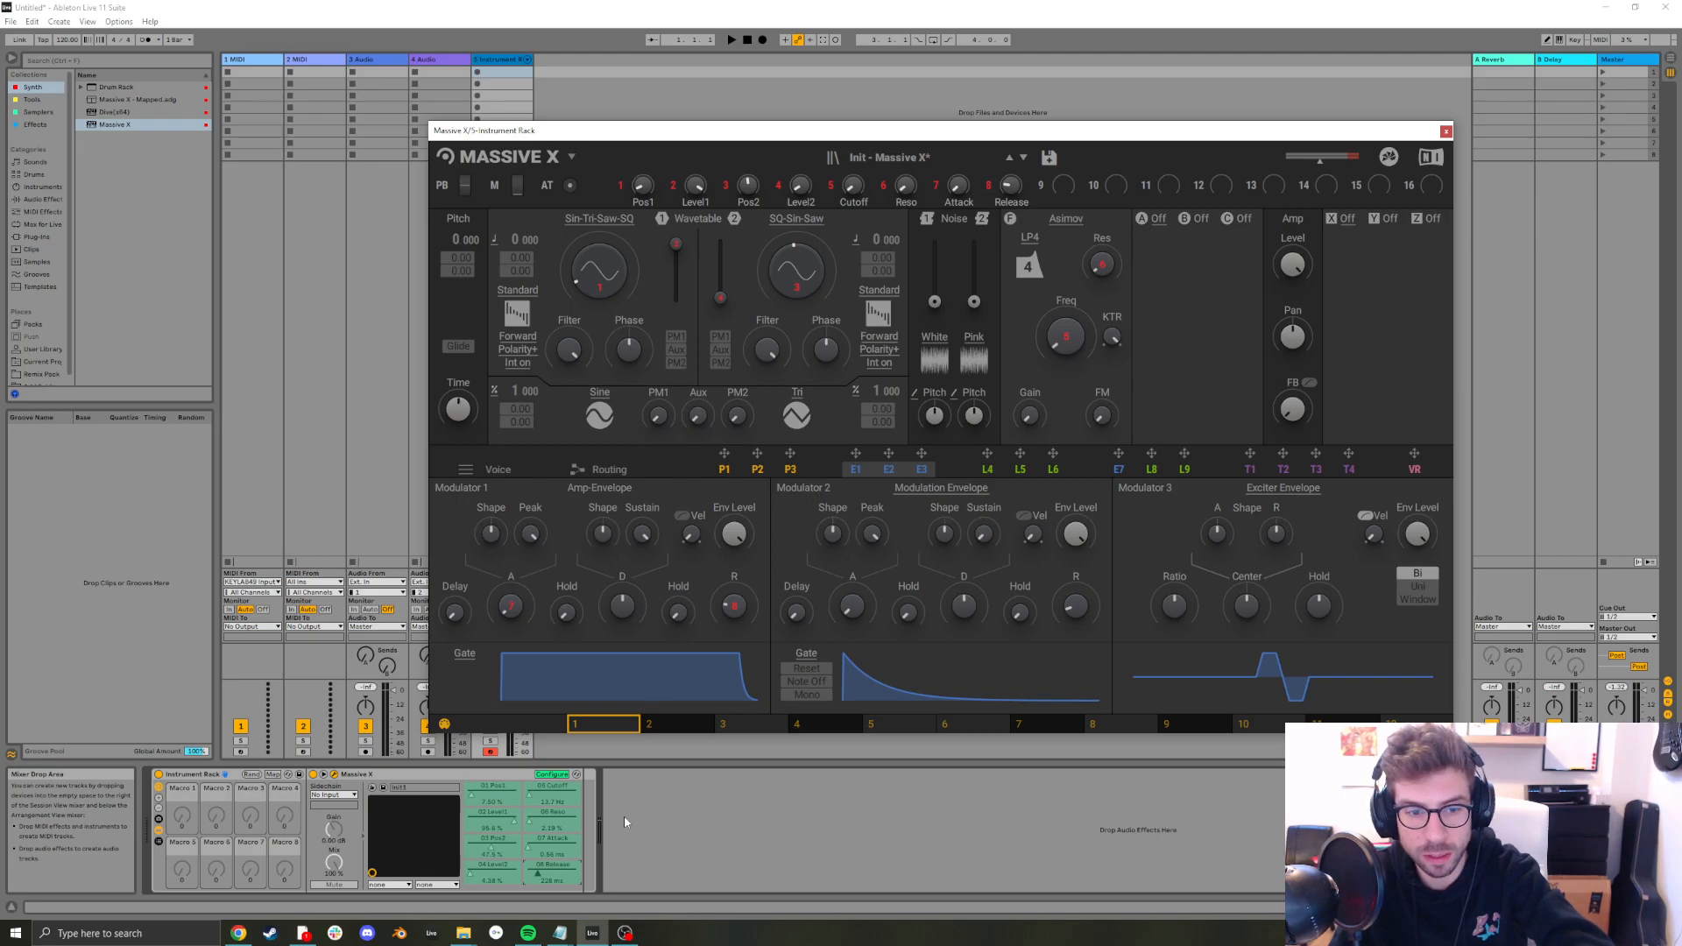
{"action": "left_click", "coordinate": [554, 776]}
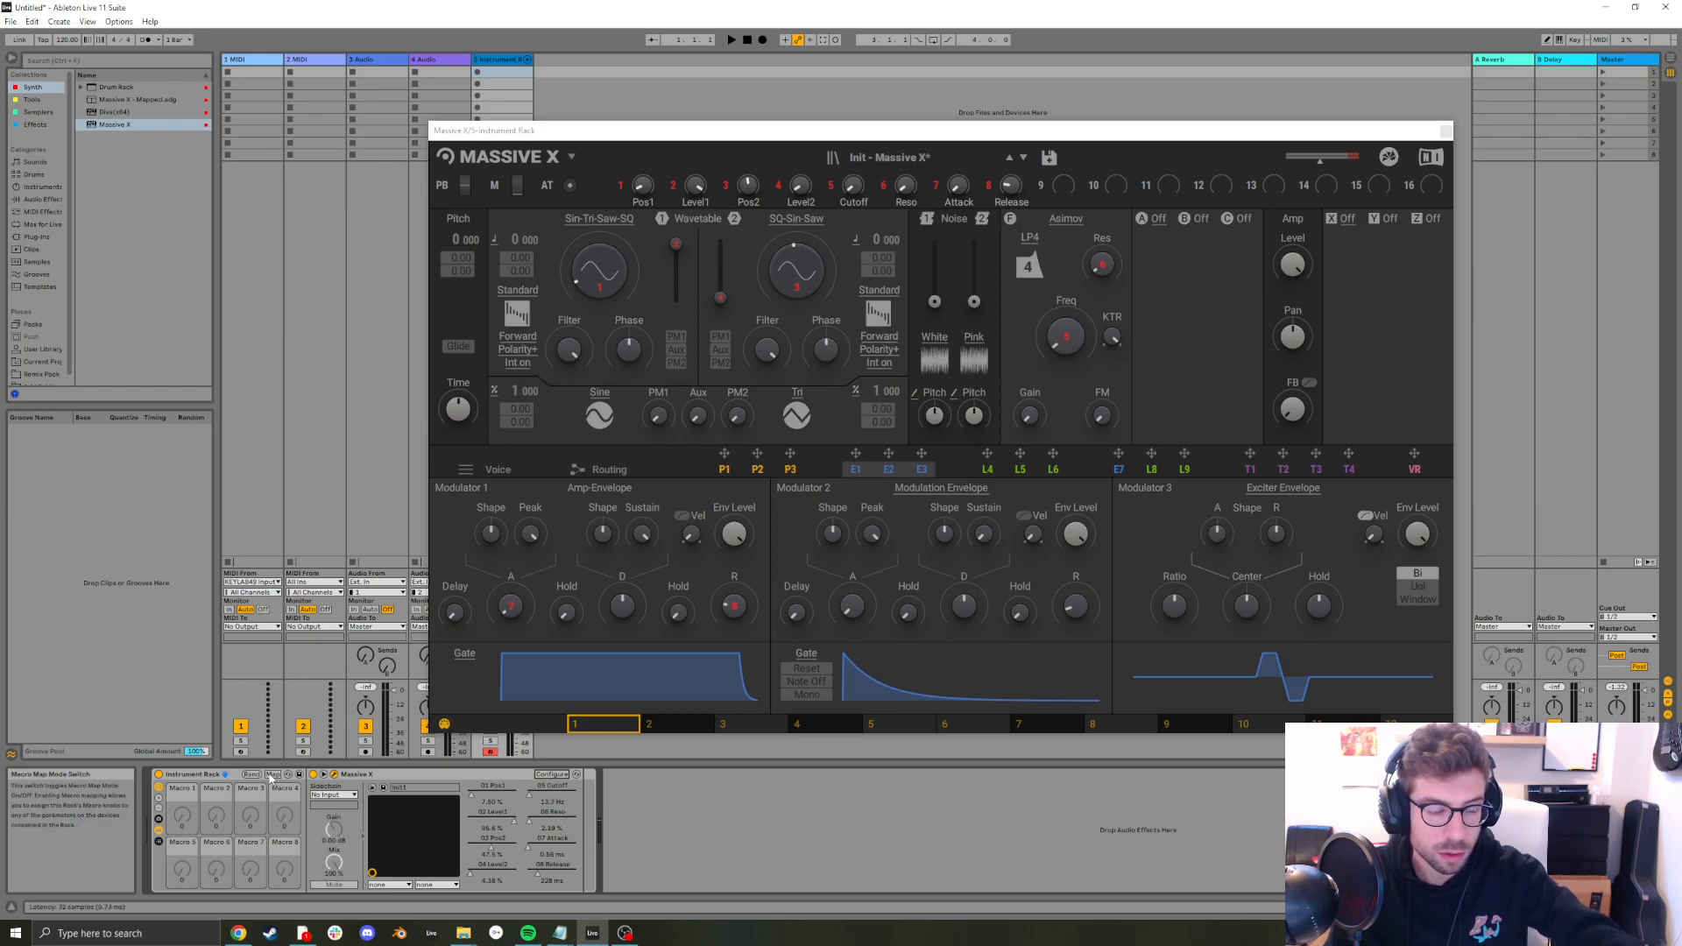
Map the Instrument Rack's Macros 1 to 8 to Pos1, Level1, Pos2, Level2, Cutoff, Reso, Attack and Release, in that order
{"action": "left_click", "coordinate": [273, 775]}
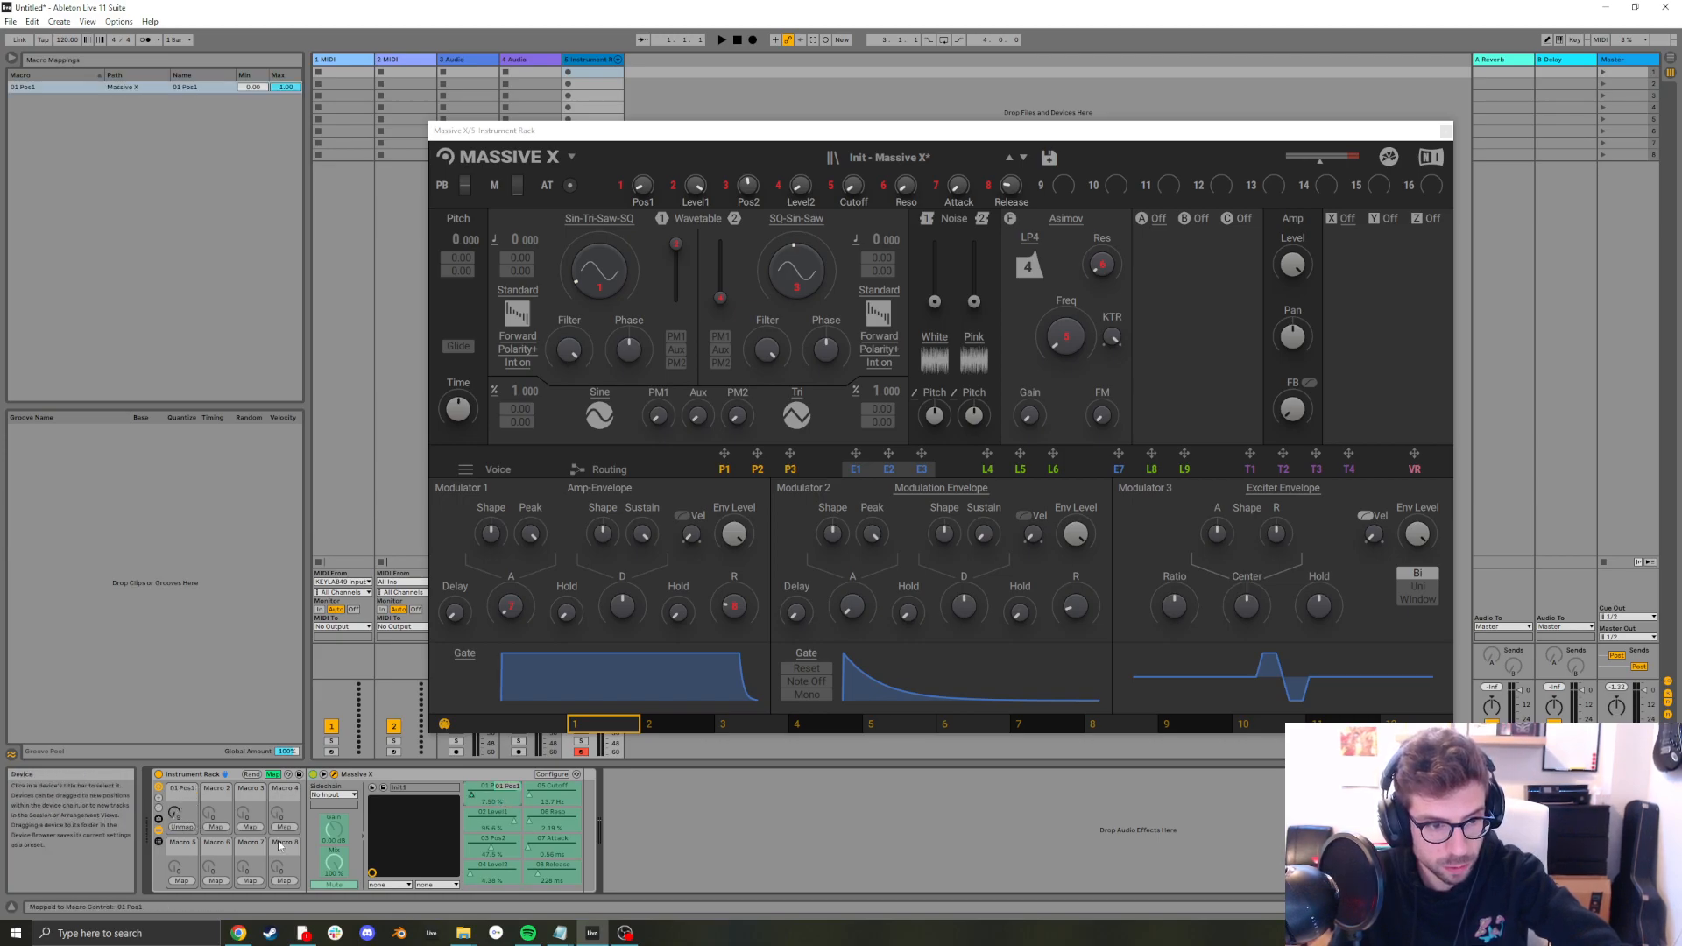
{"action": "left_click", "coordinate": [492, 829]}
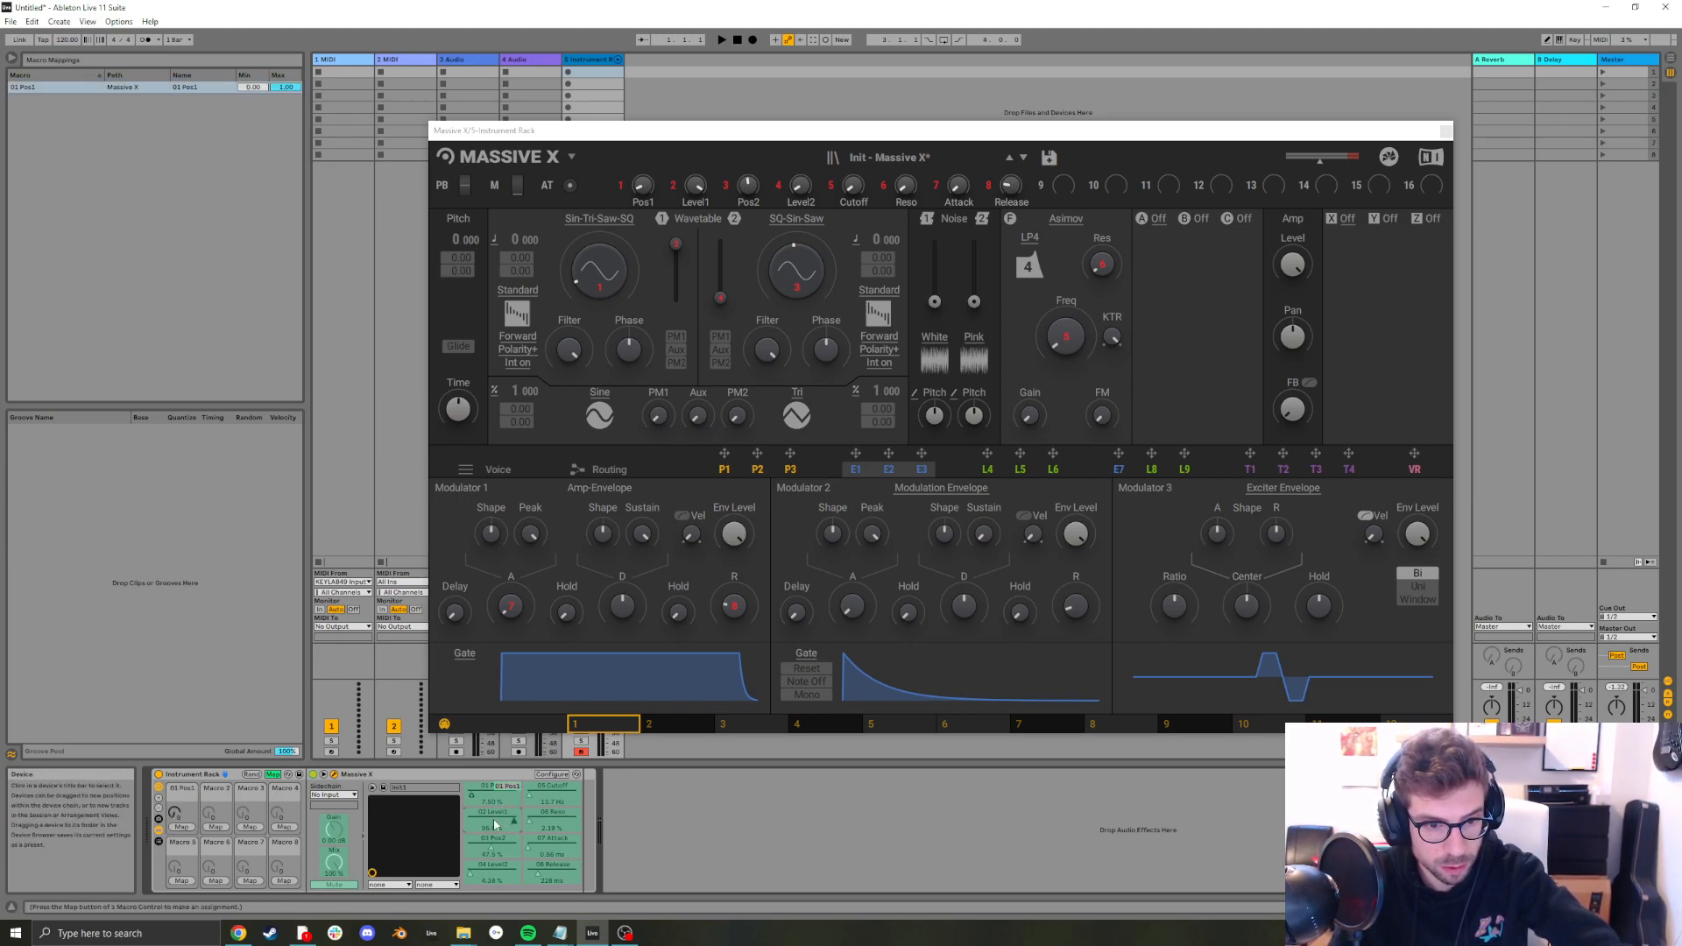
{"action": "left_click", "coordinate": [216, 827]}
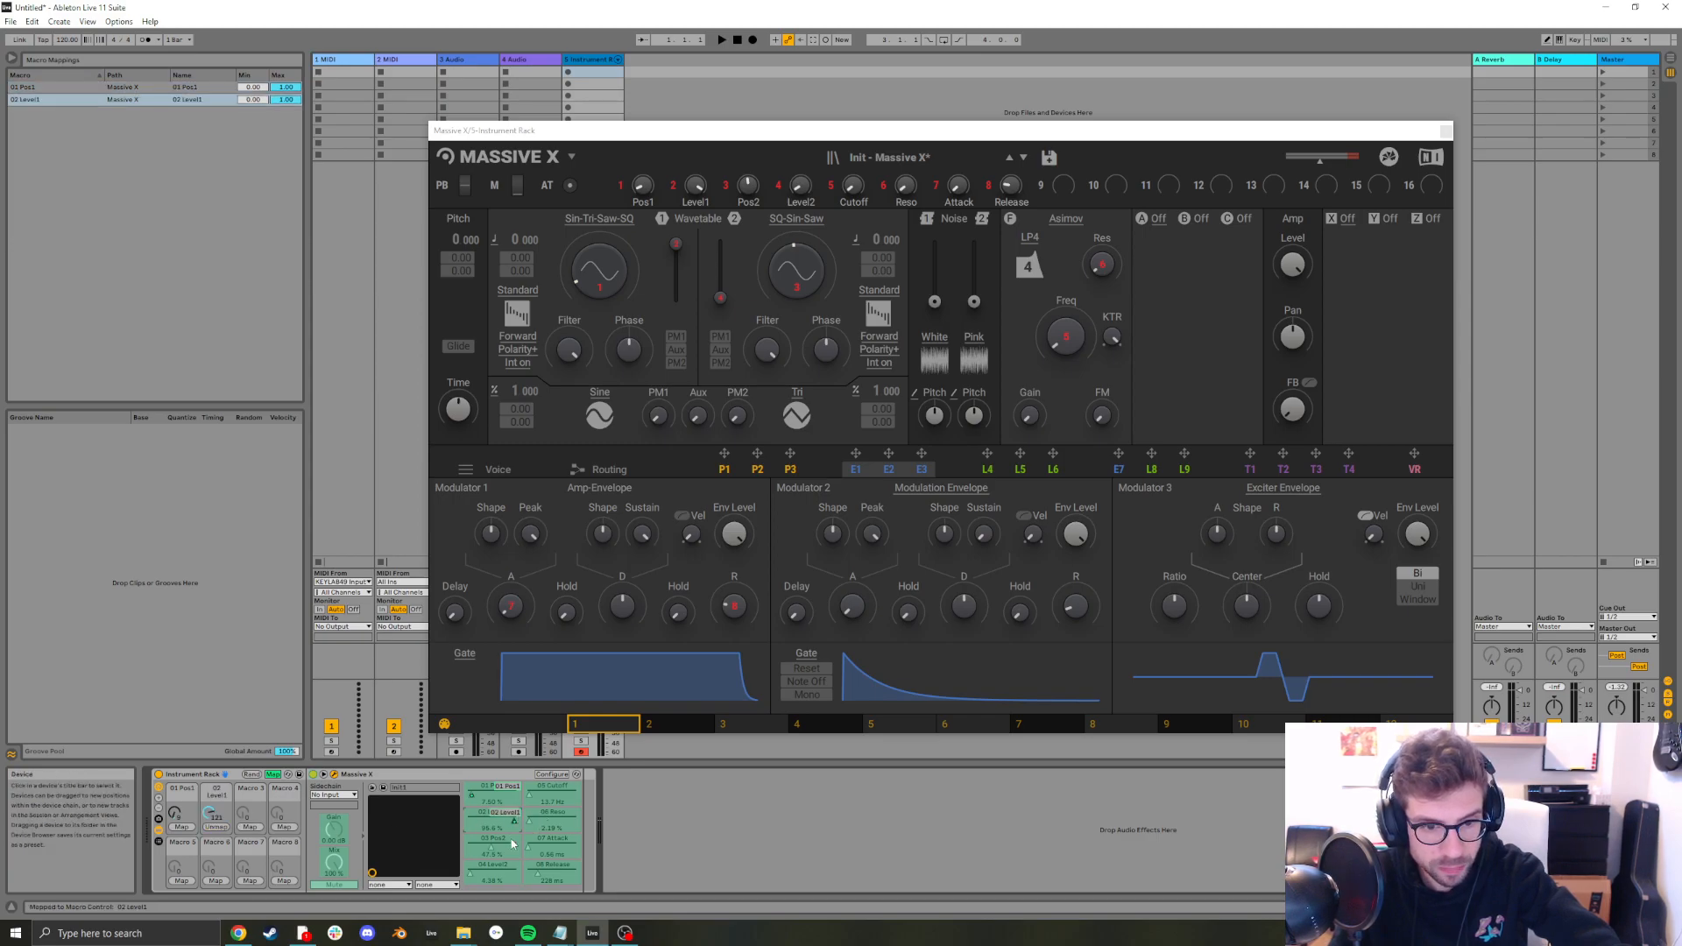
{"action": "left_click", "coordinate": [250, 827]}
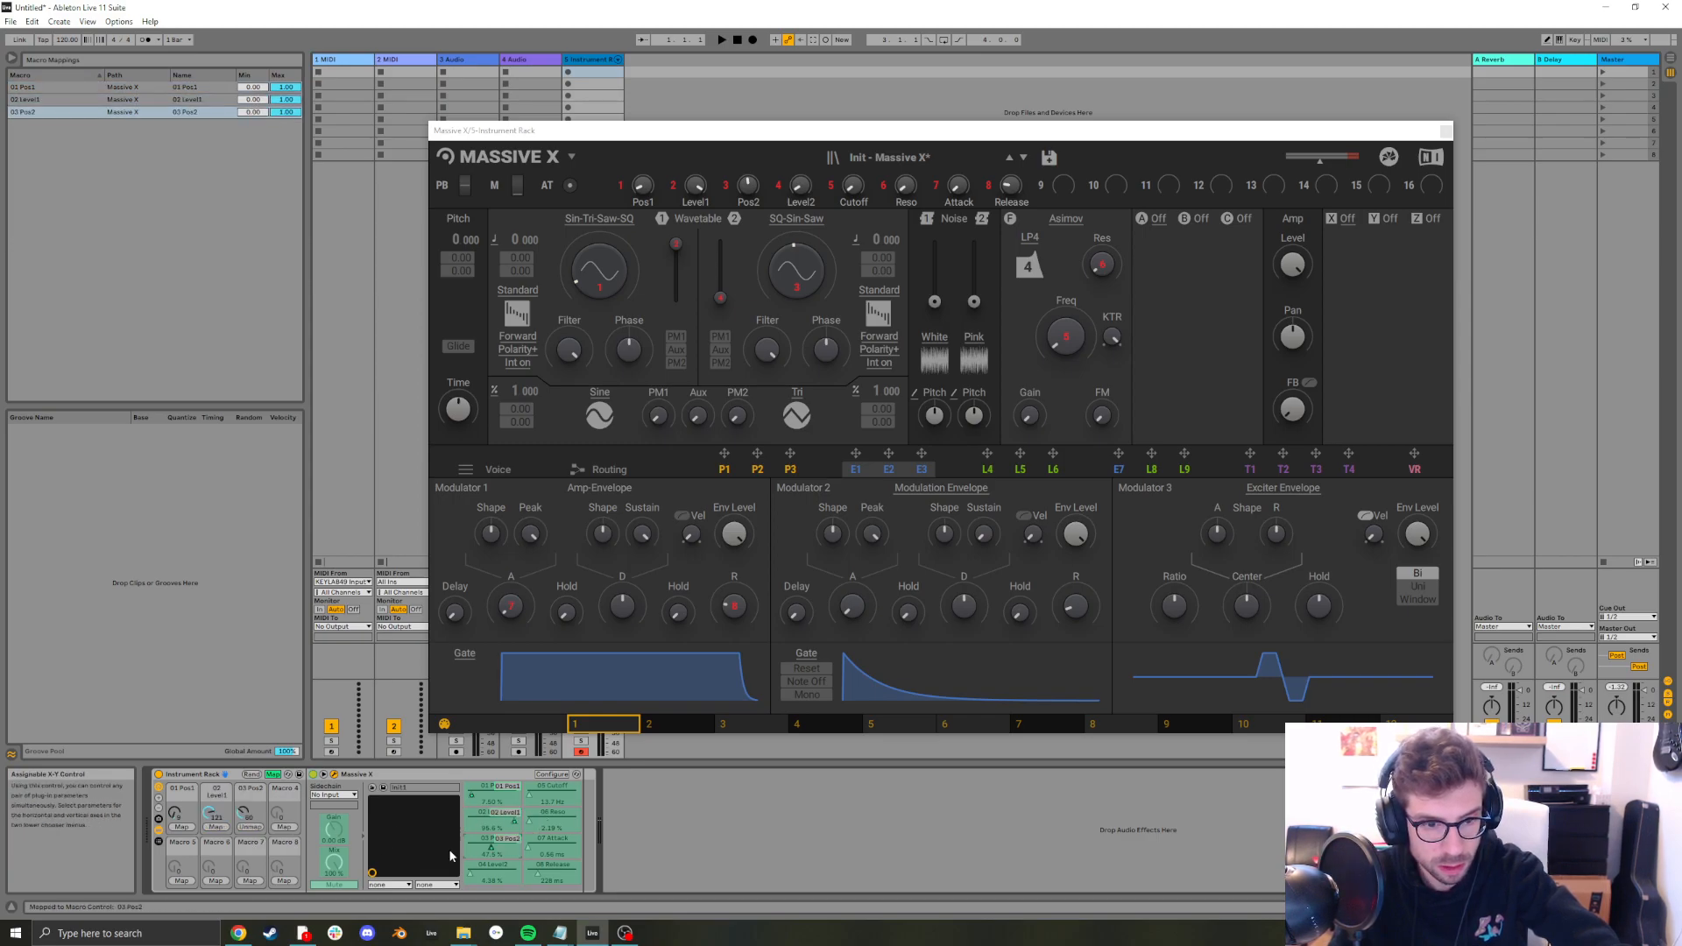
{"action": "left_click", "coordinate": [286, 827]}
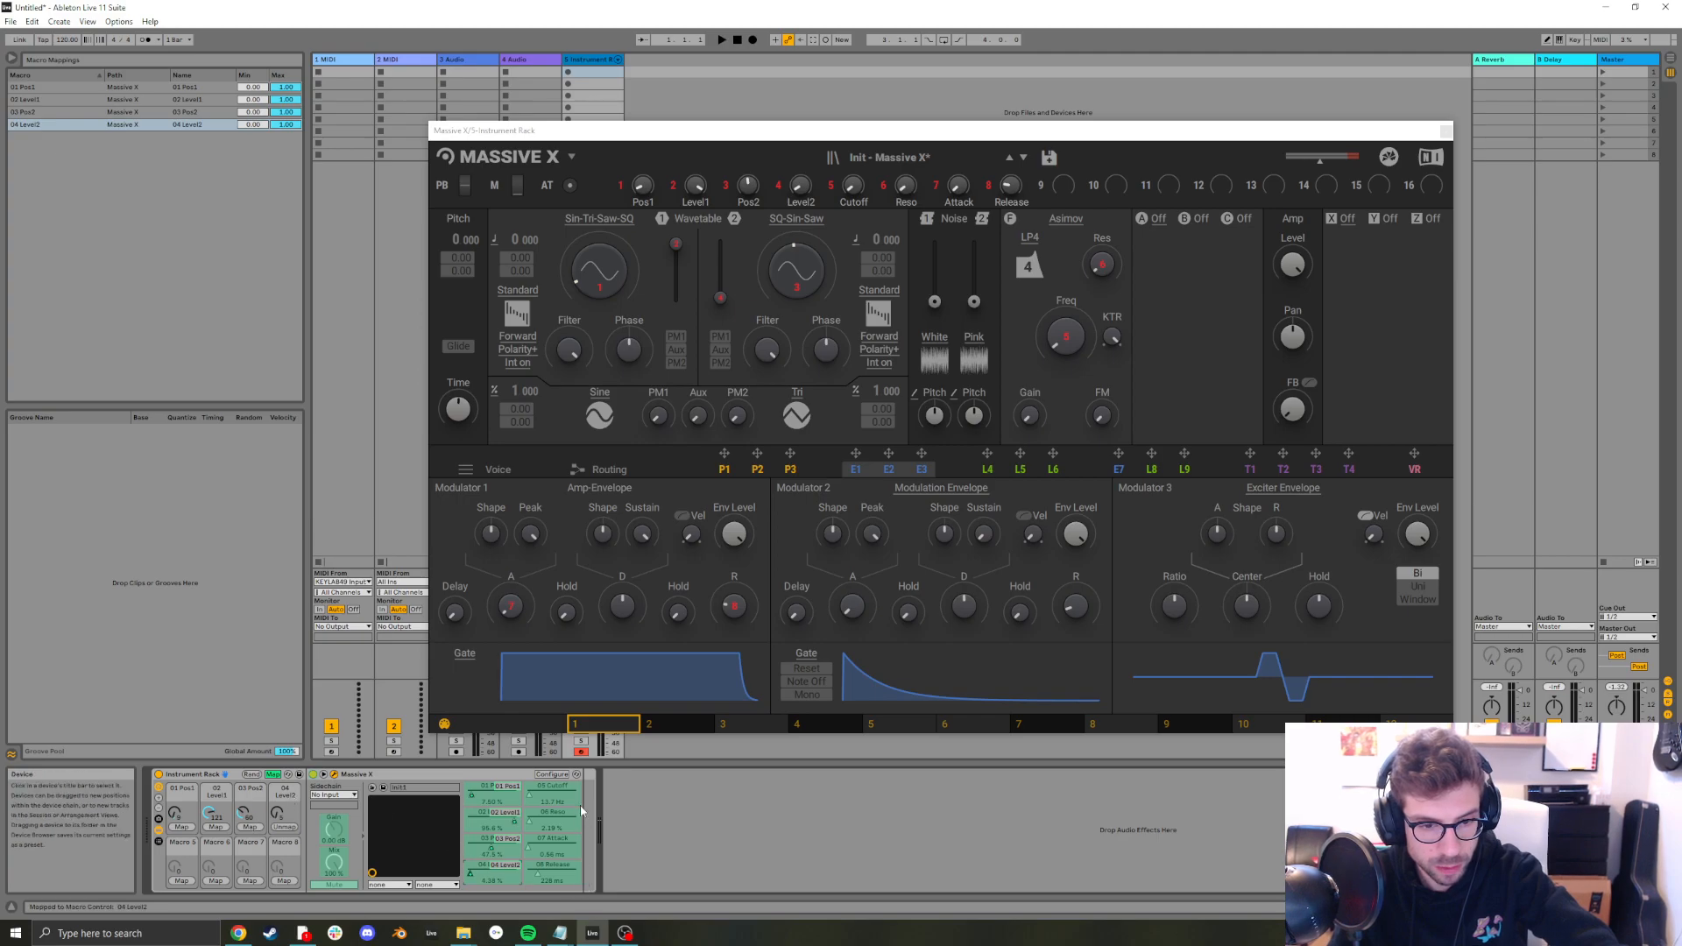
{"action": "left_click", "coordinate": [181, 880]}
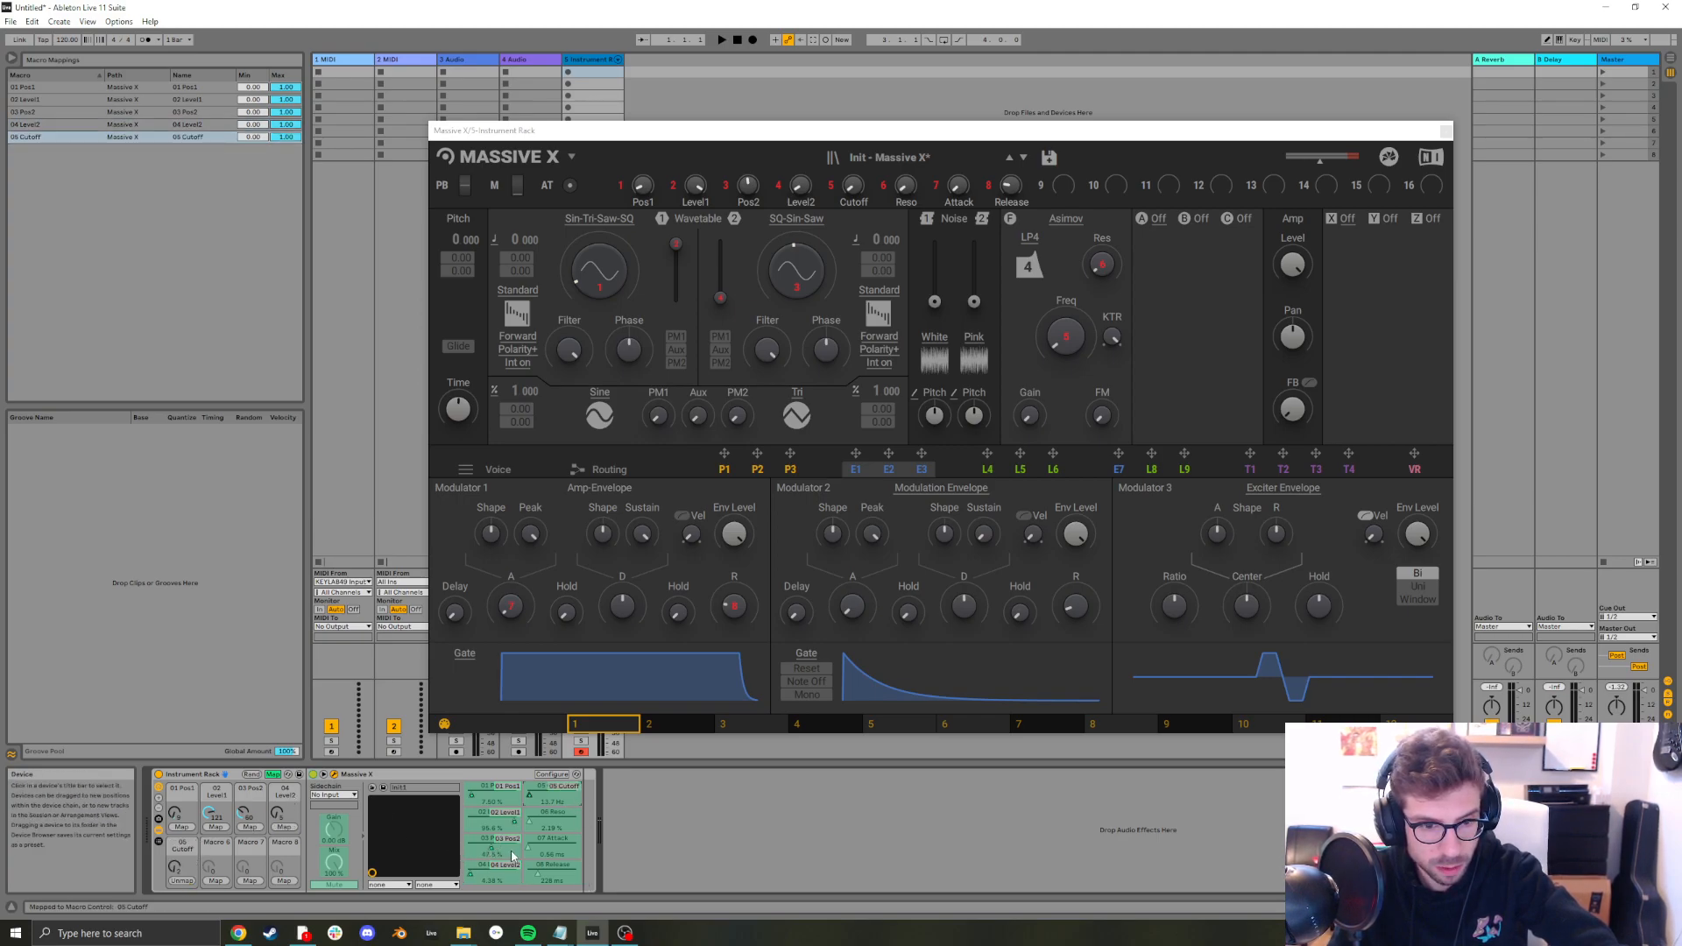
{"action": "left_click", "coordinate": [214, 882]}
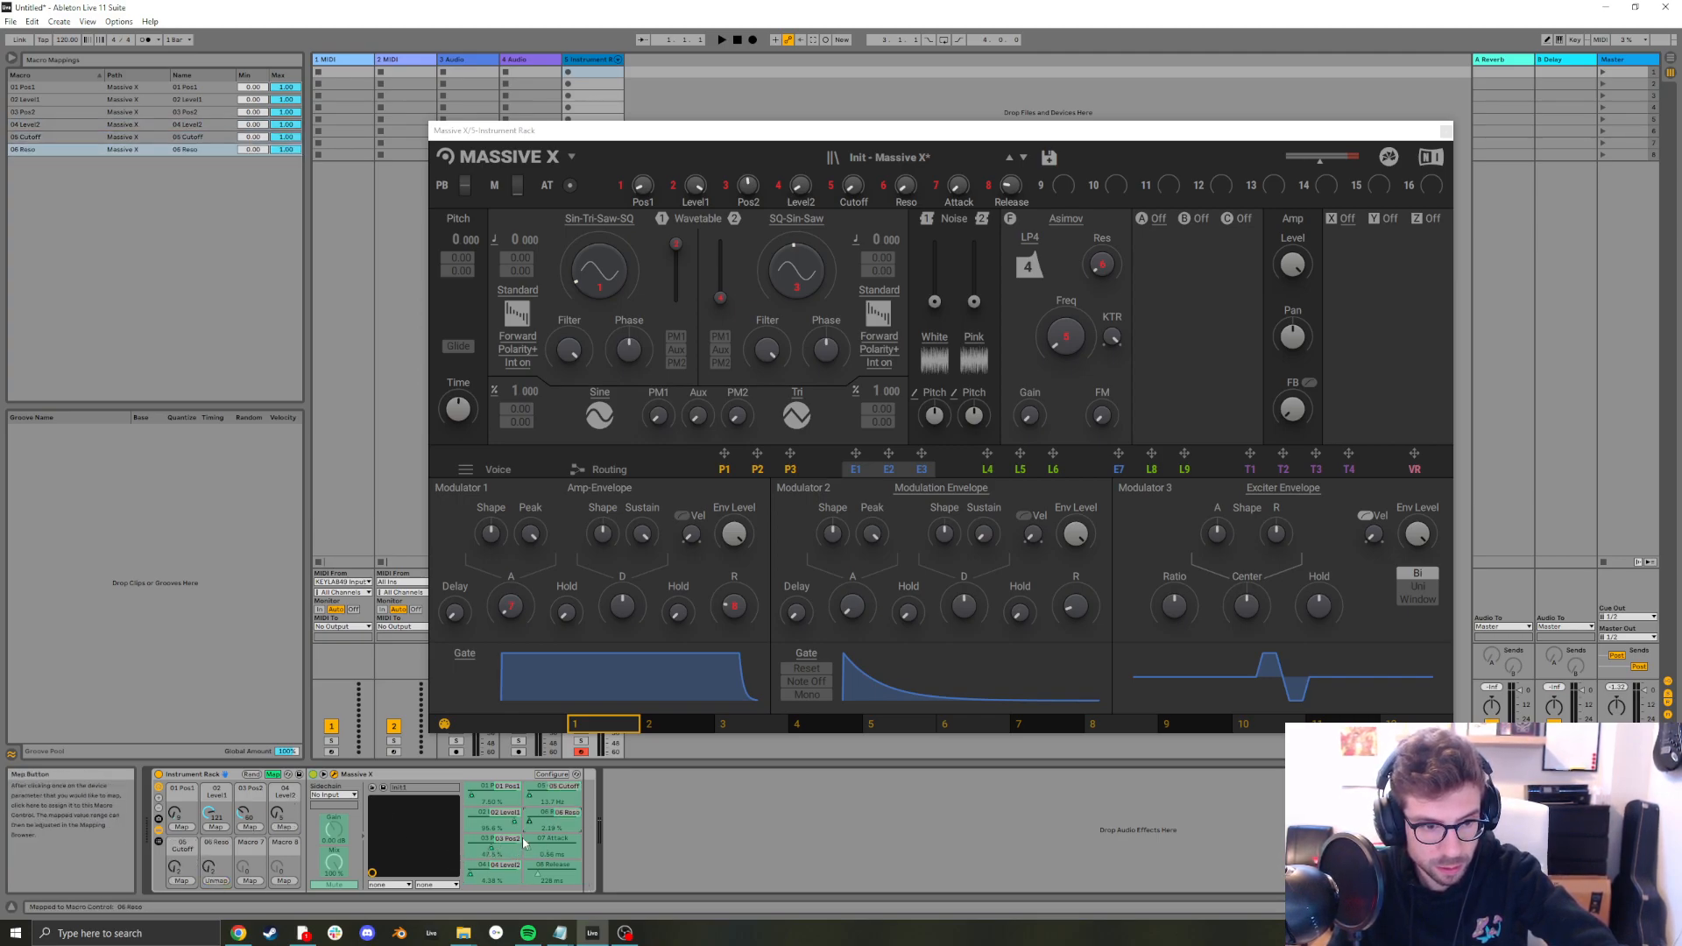
{"action": "left_click", "coordinate": [251, 882]}
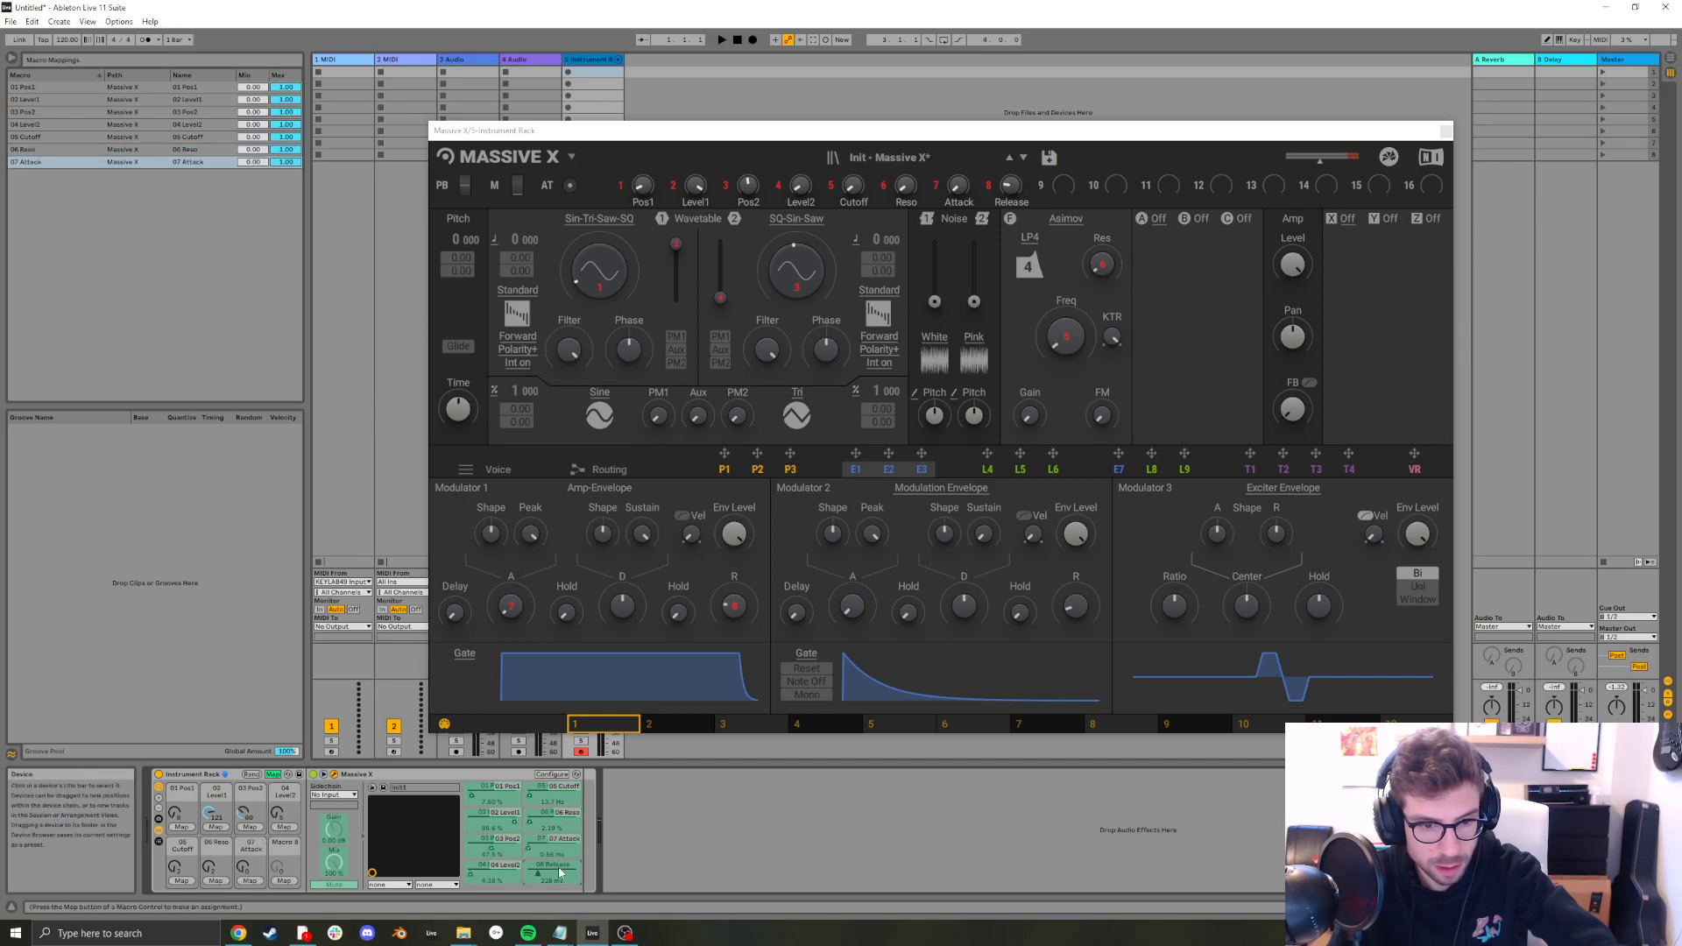
{"action": "left_click", "coordinate": [278, 881]}
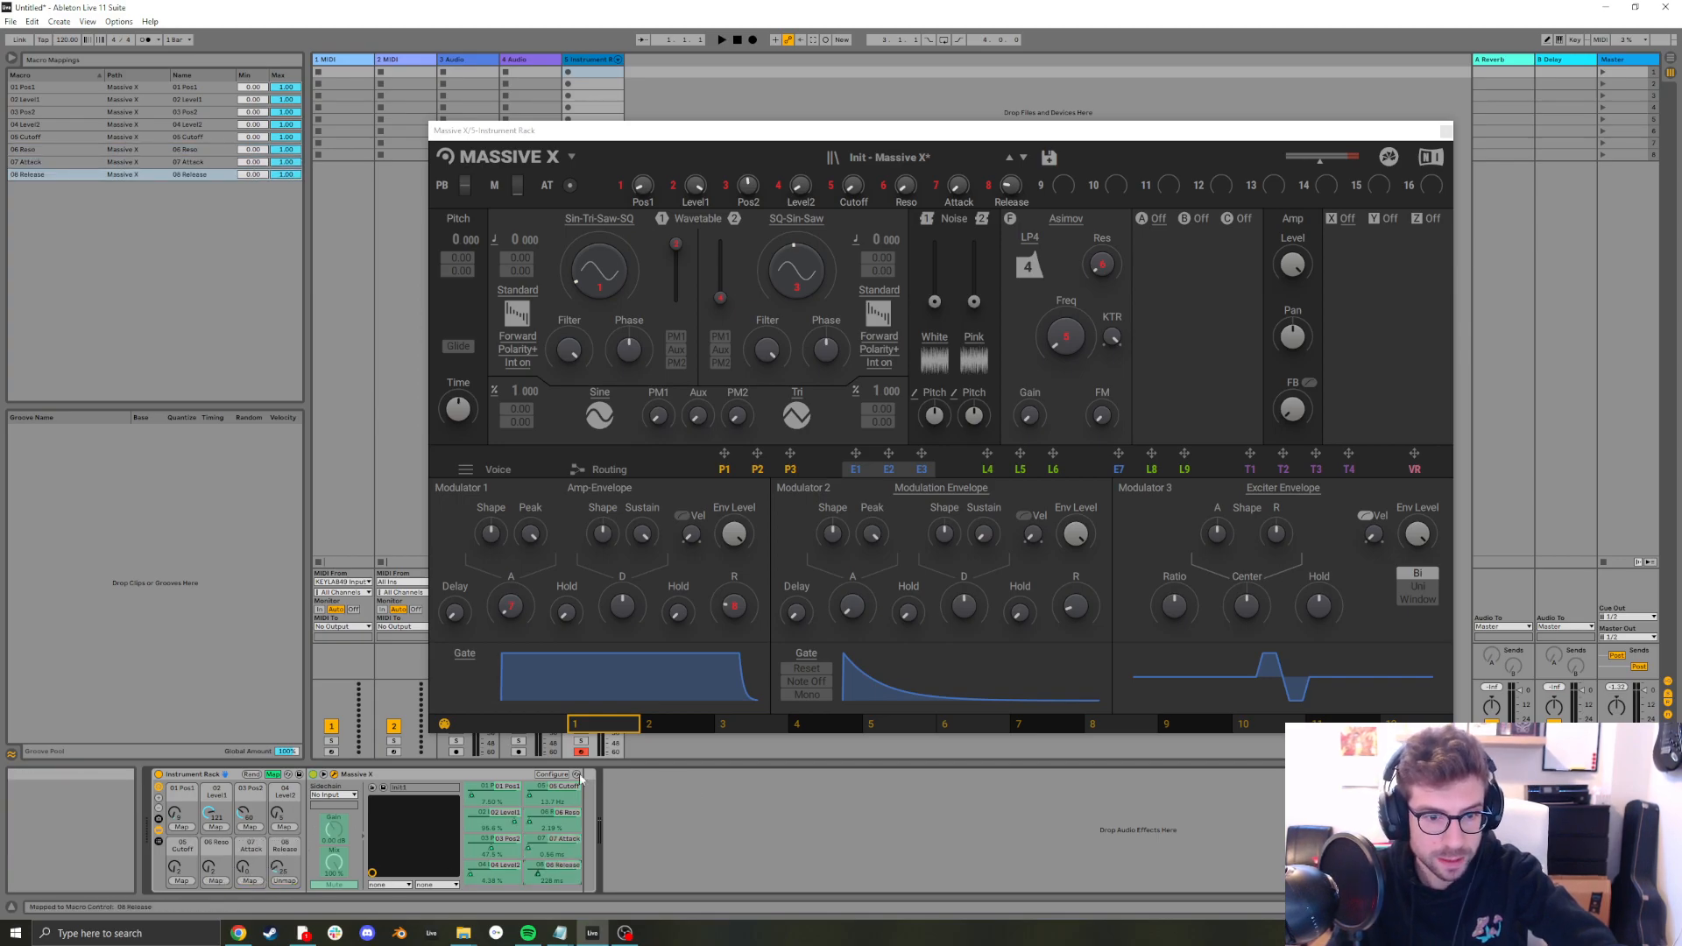
Leave the macro mapping mode and collapse the Massive X device inside the Instrument Rack
{"action": "left_click", "coordinate": [273, 775]}
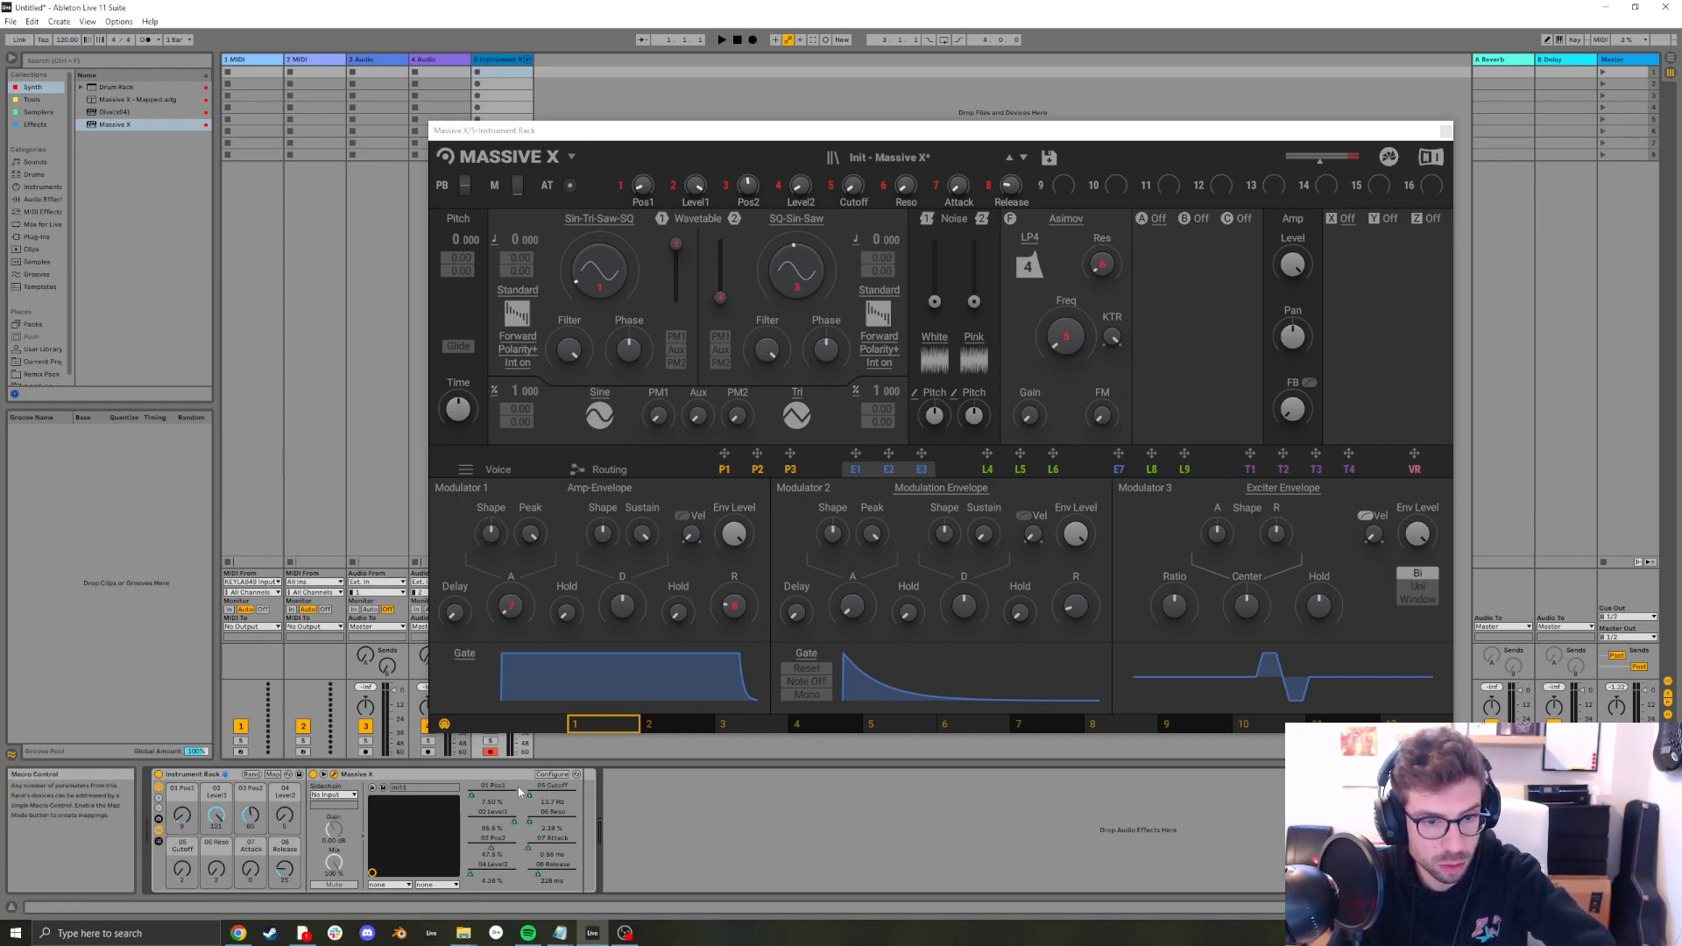
{"action": "left_click", "coordinate": [366, 775]}
{"action": "double_click", "coordinate": [366, 776]}
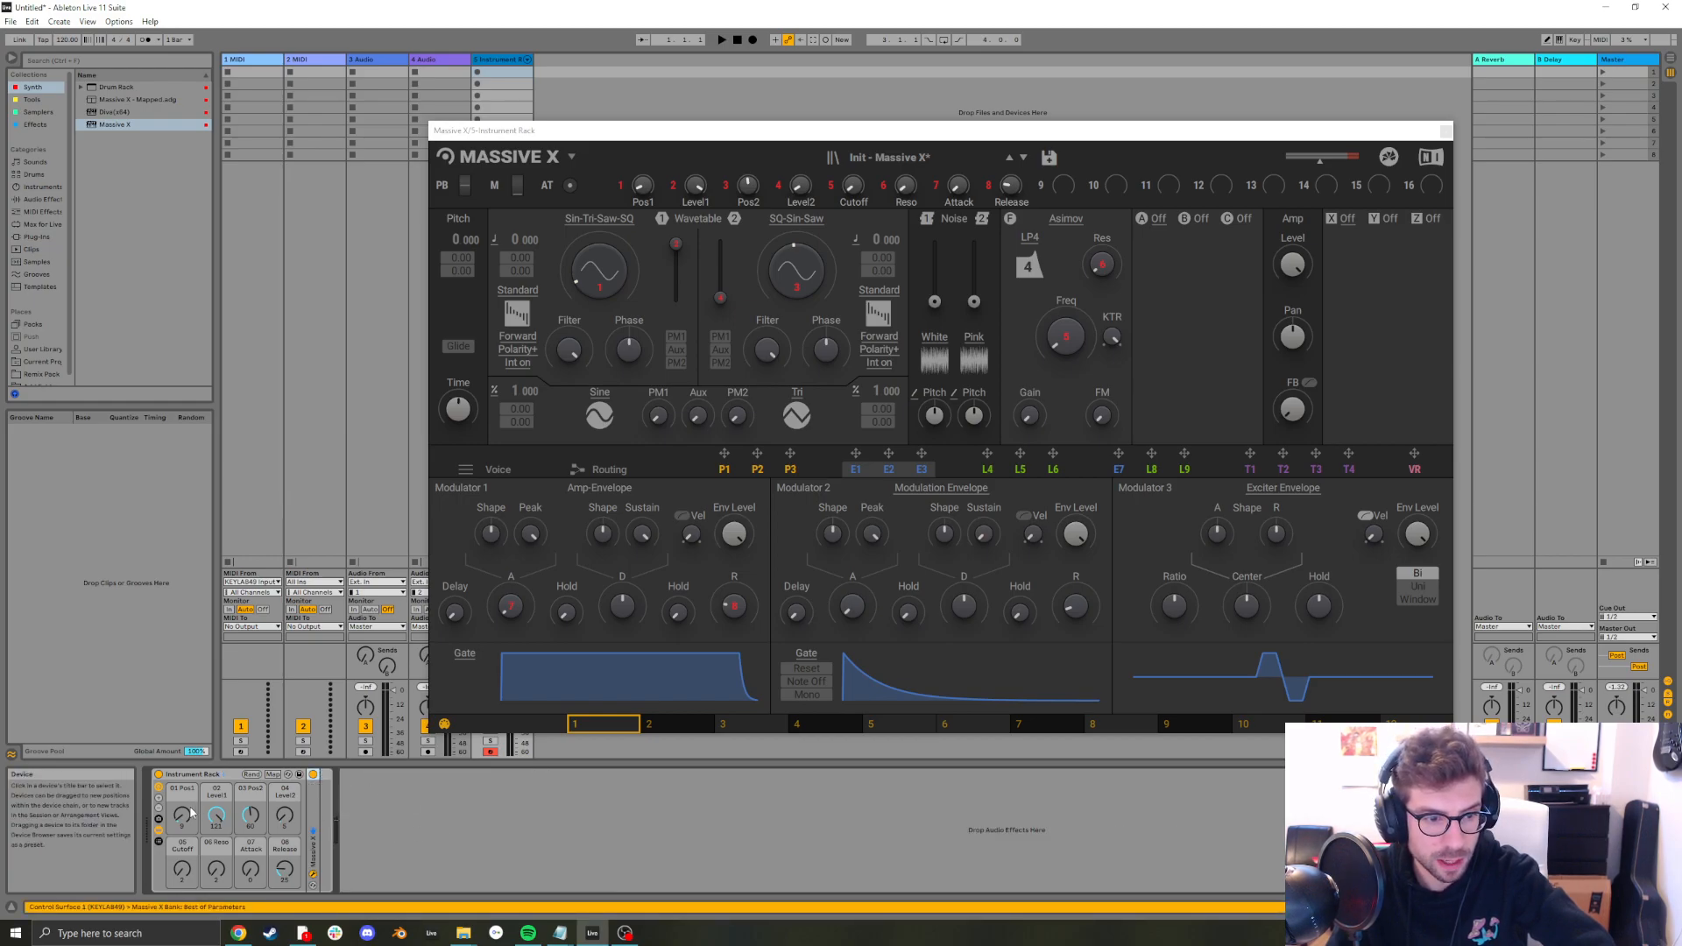
Test the Pos1 macro by raising it and returning it to 0, and check the rack's macros in MIDI mapping mode
{"action": "mouse_move", "coordinate": [182, 814]}
{"action": "left_mouse_down"}
{"action": "mouse_move", "coordinate": [182, 753]}
{"action": "mouse_move", "coordinate": [182, 820]}
{"action": "mouse_move", "coordinate": [182, 798]}
{"action": "left_mouse_up"}
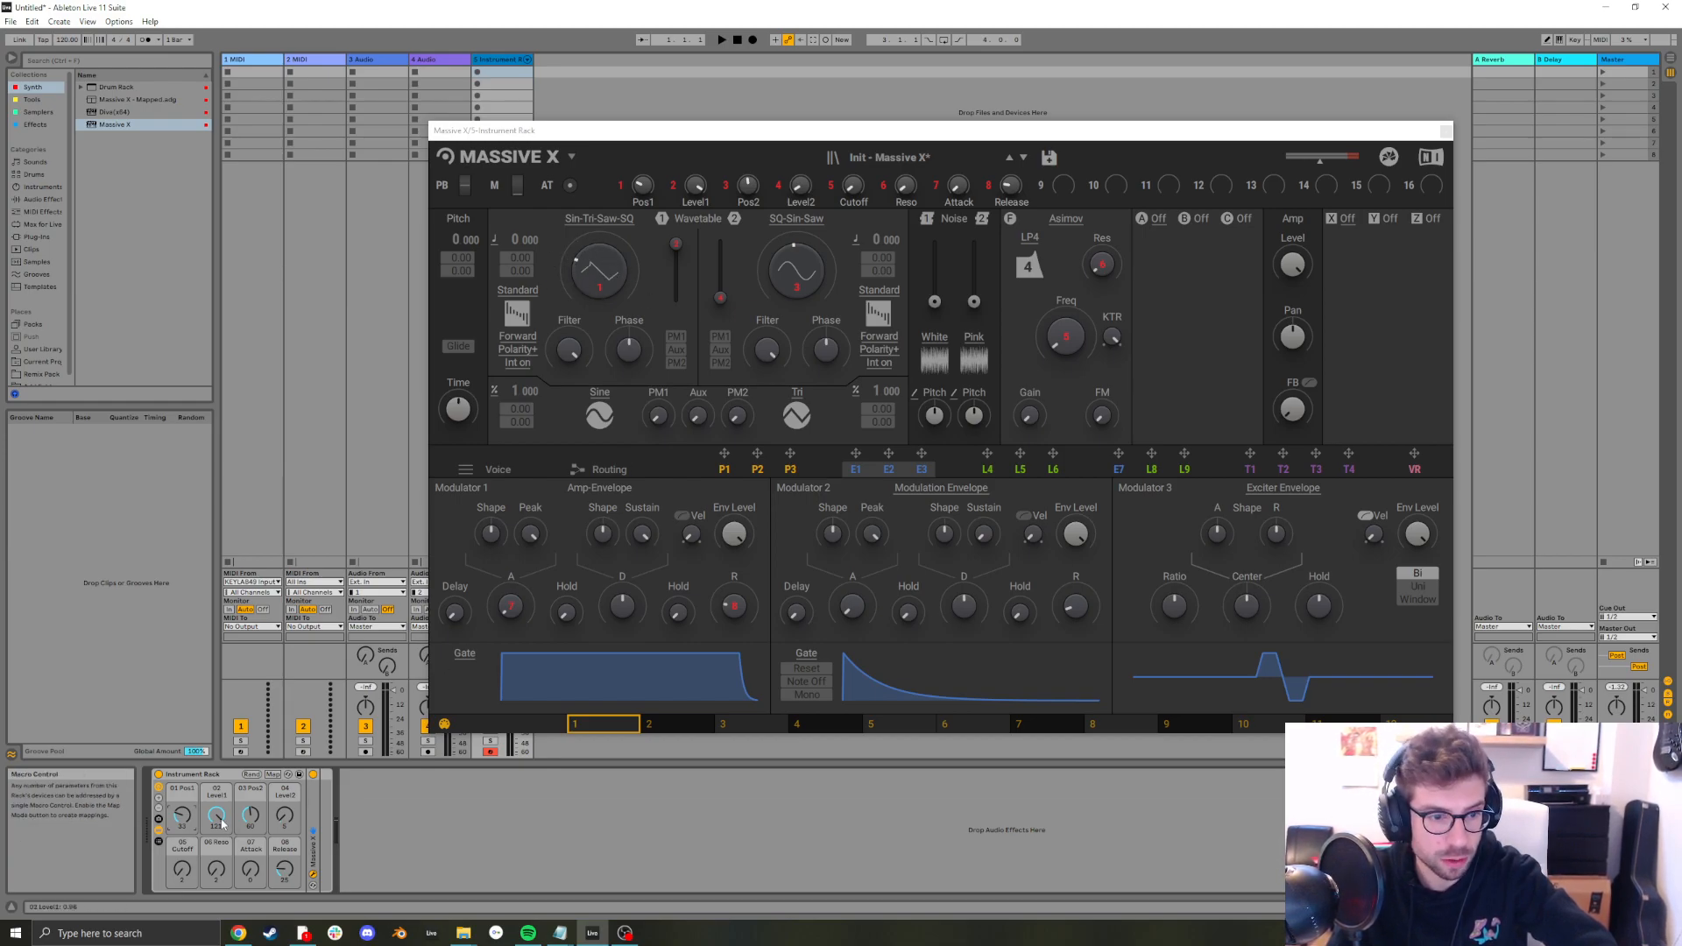
{"action": "left_click_drag", "start_coordinate": [183, 819], "coordinate": [183, 850]}
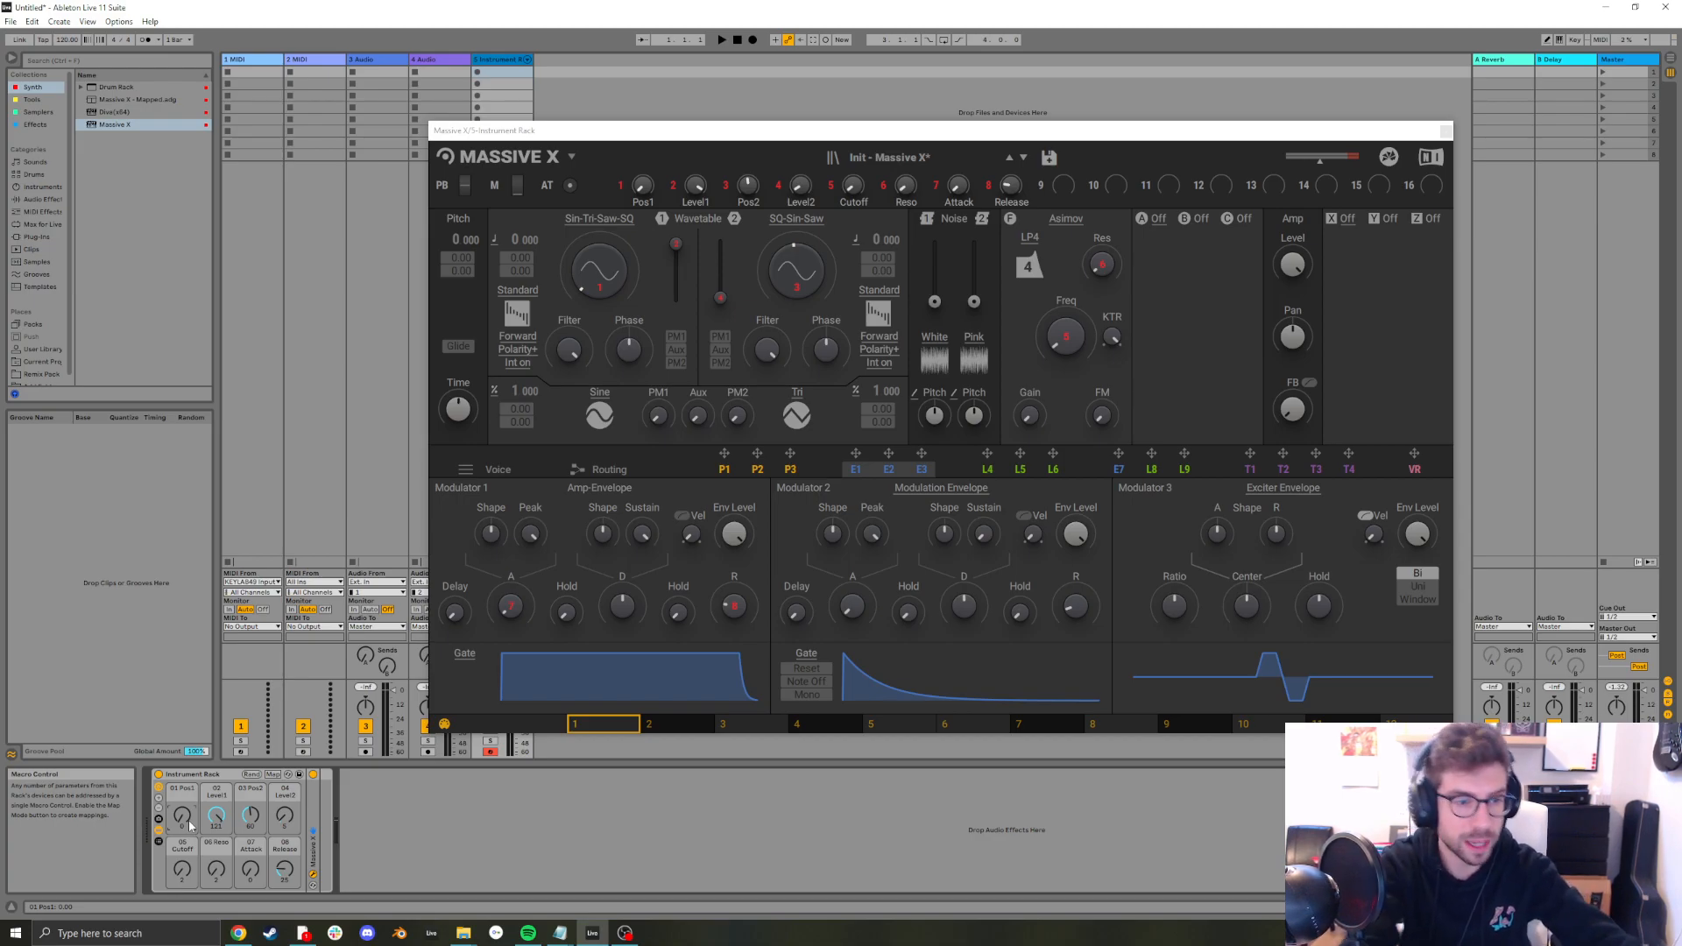
{"action": "key", "text": "ctrl+m"}
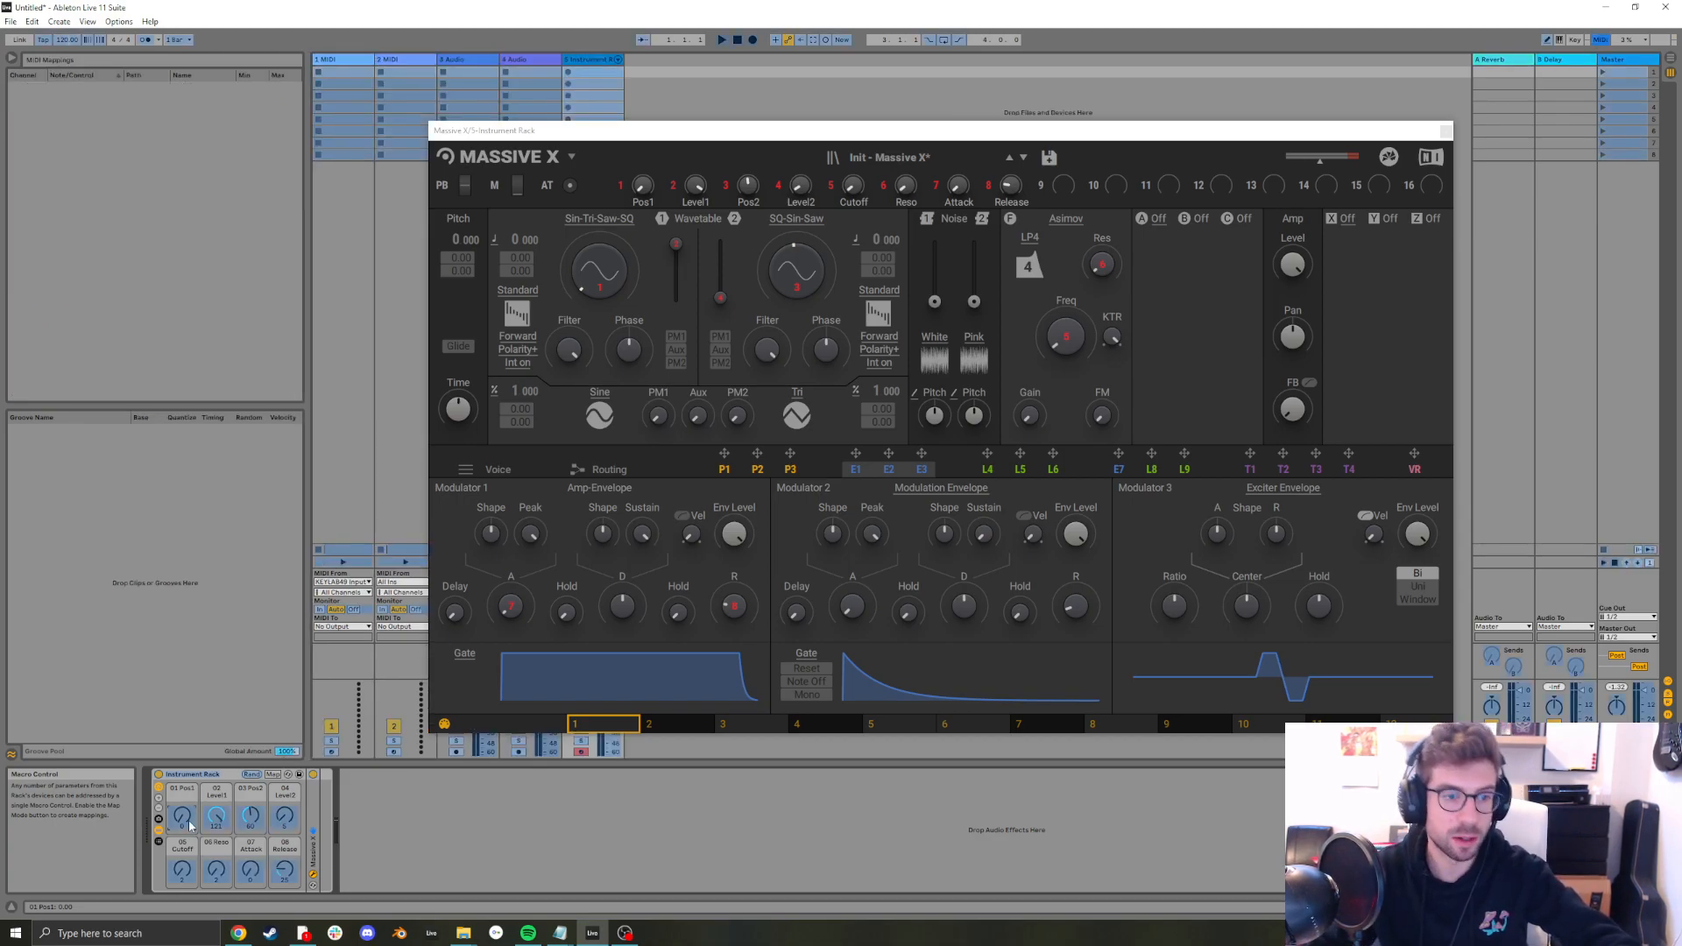
{"action": "key", "text": "ctrl+m"}
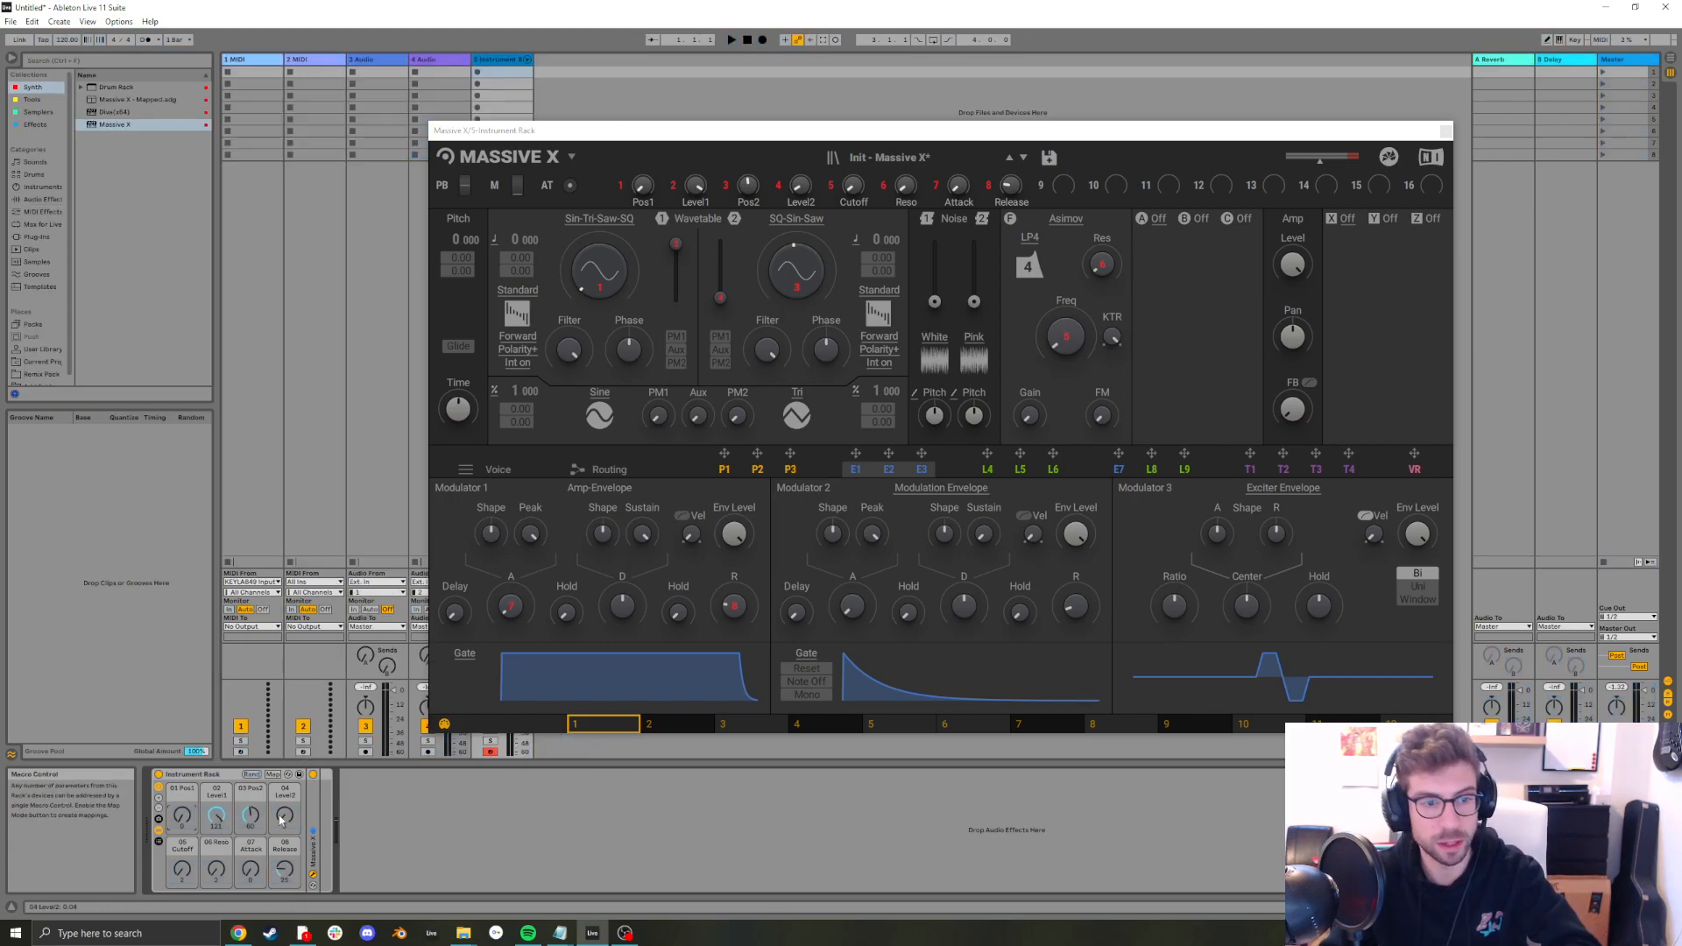
{"action": "left_click", "coordinate": [196, 777]}
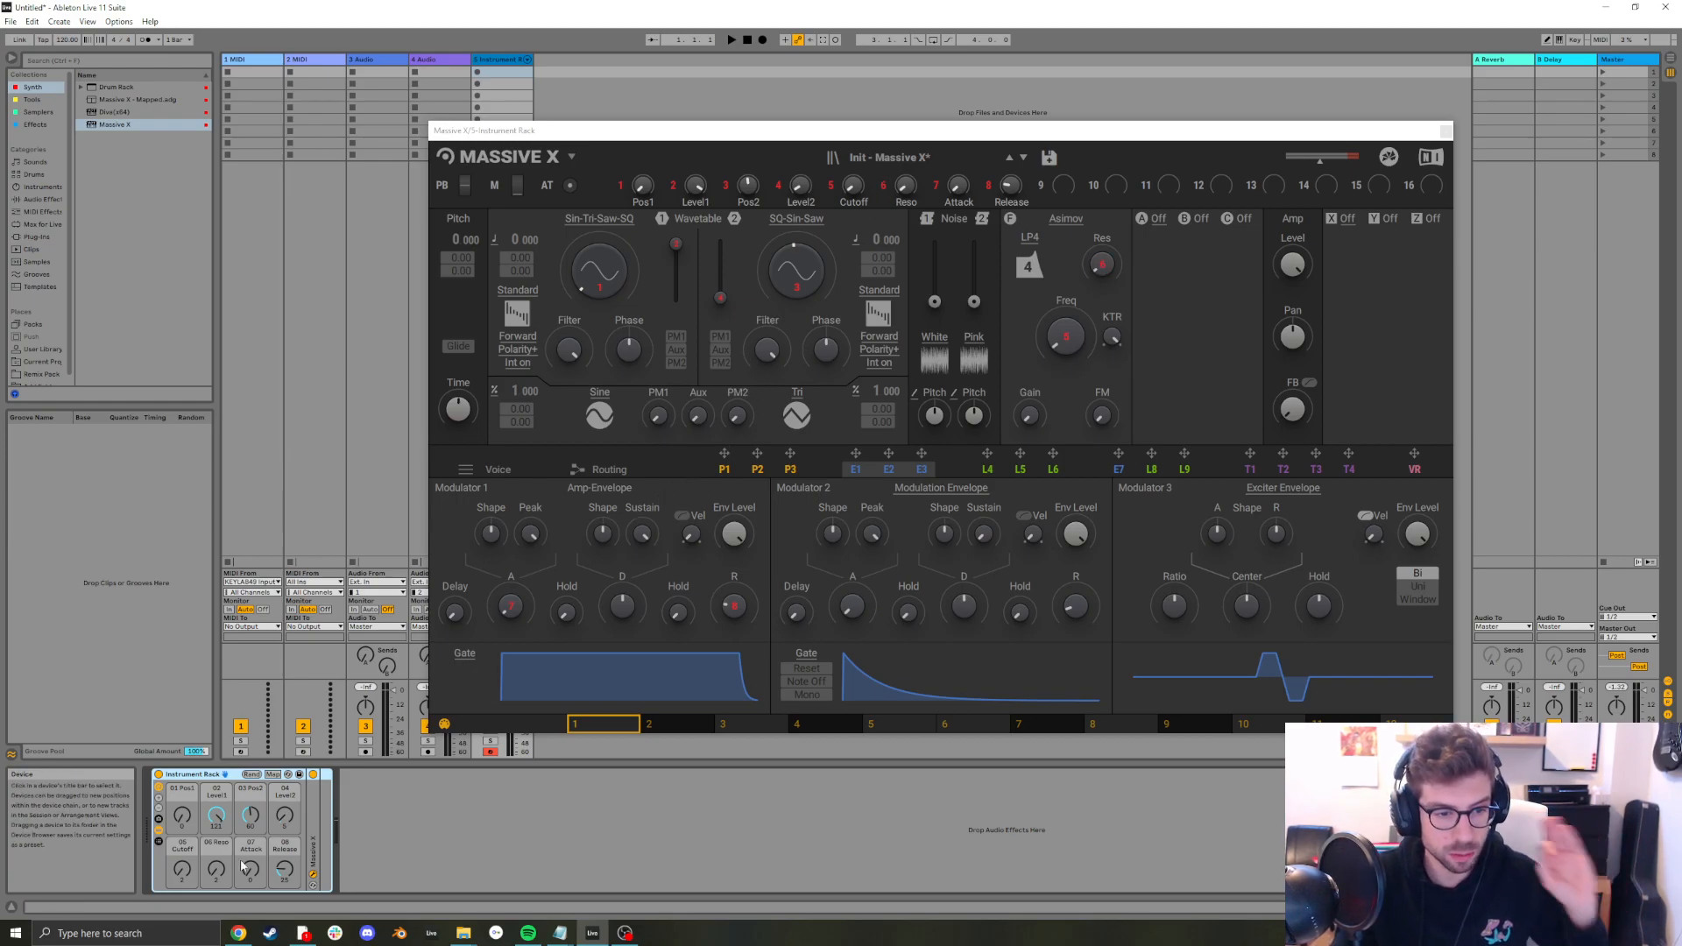
Switch to Chrome and examine the address and title of Ableton's article "Creating your own Control Surface script"
{"action": "left_click", "coordinate": [237, 933]}
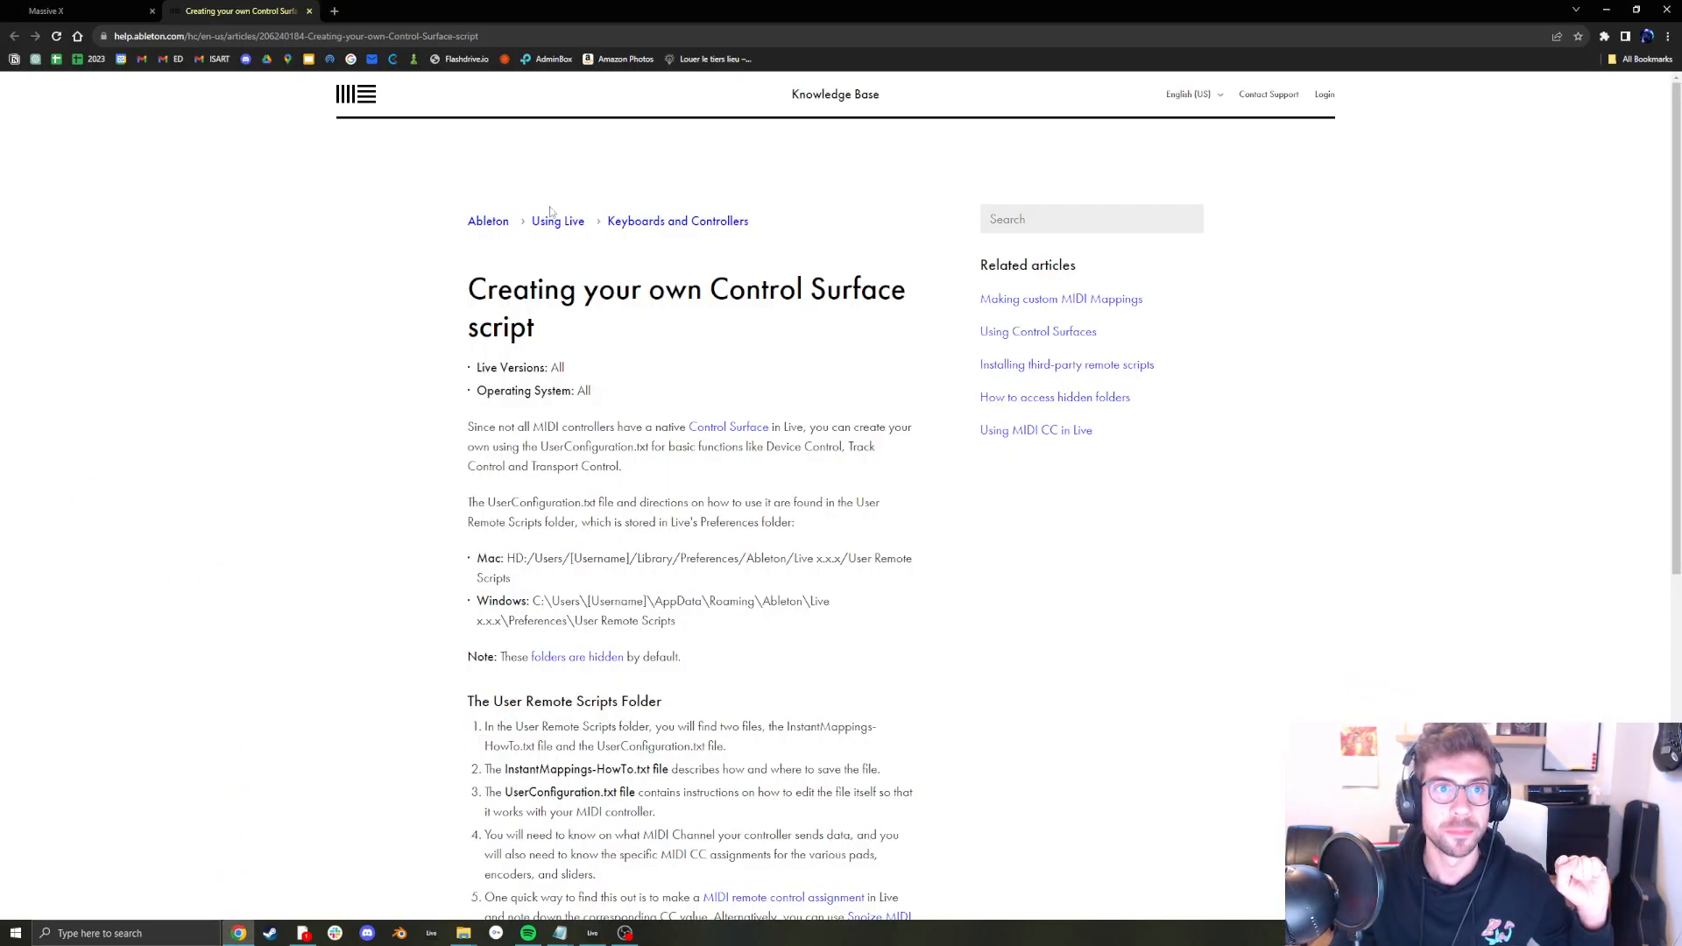
{"action": "left_click", "coordinate": [281, 40]}
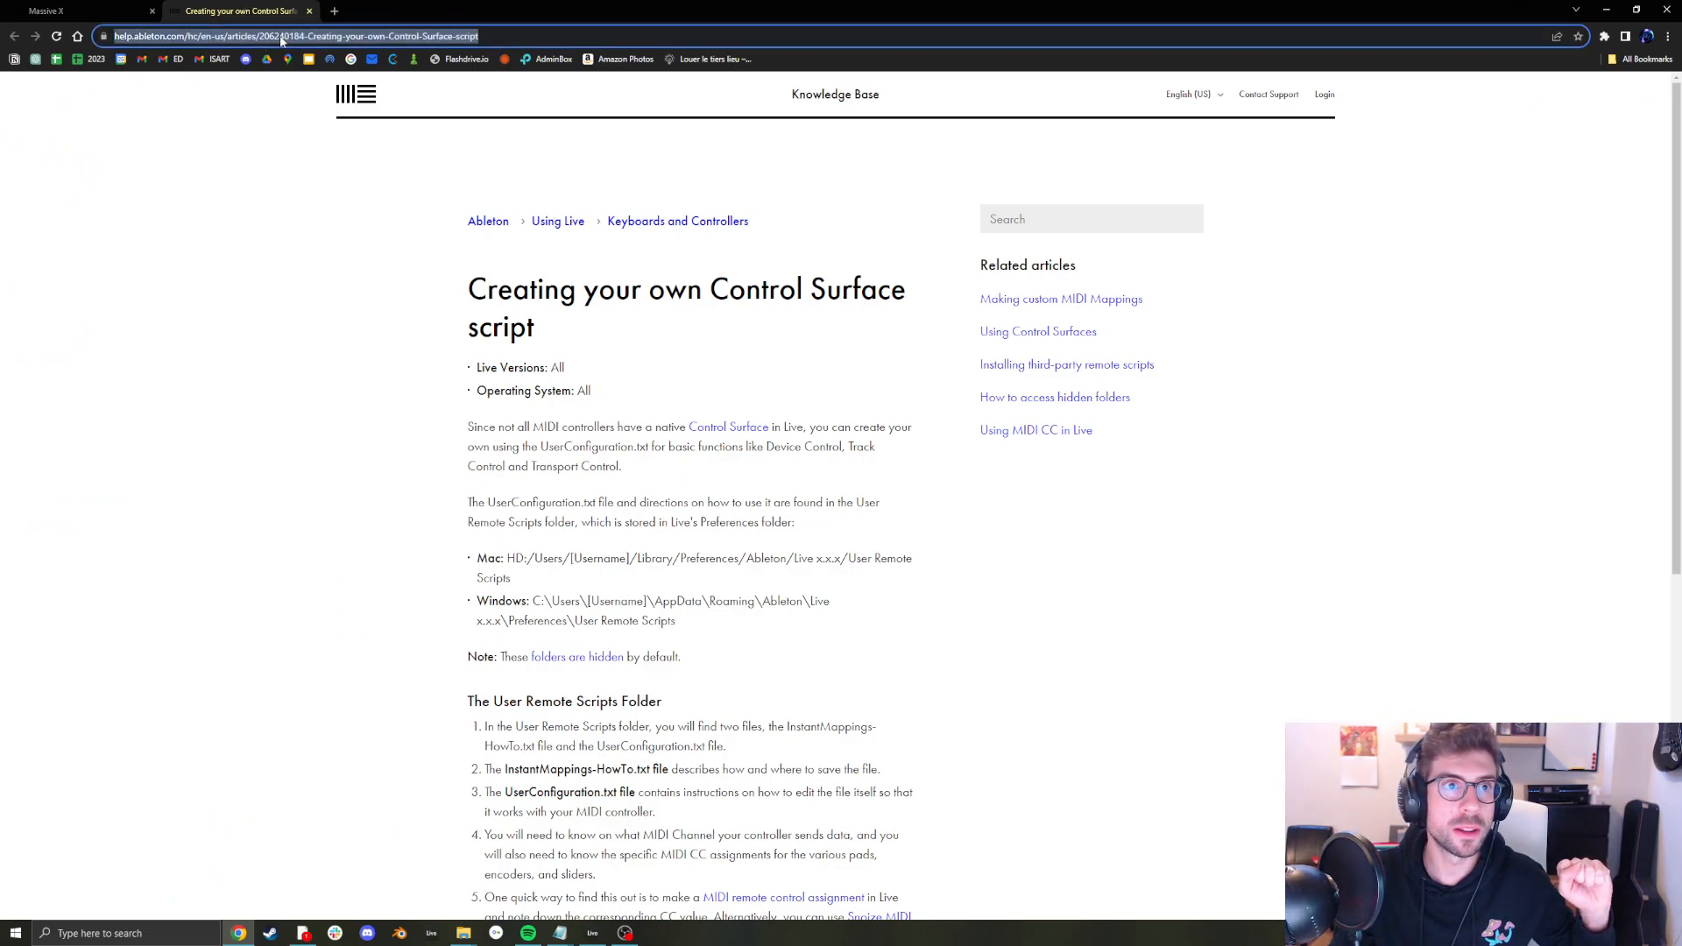
{"action": "left_click", "coordinate": [209, 36]}
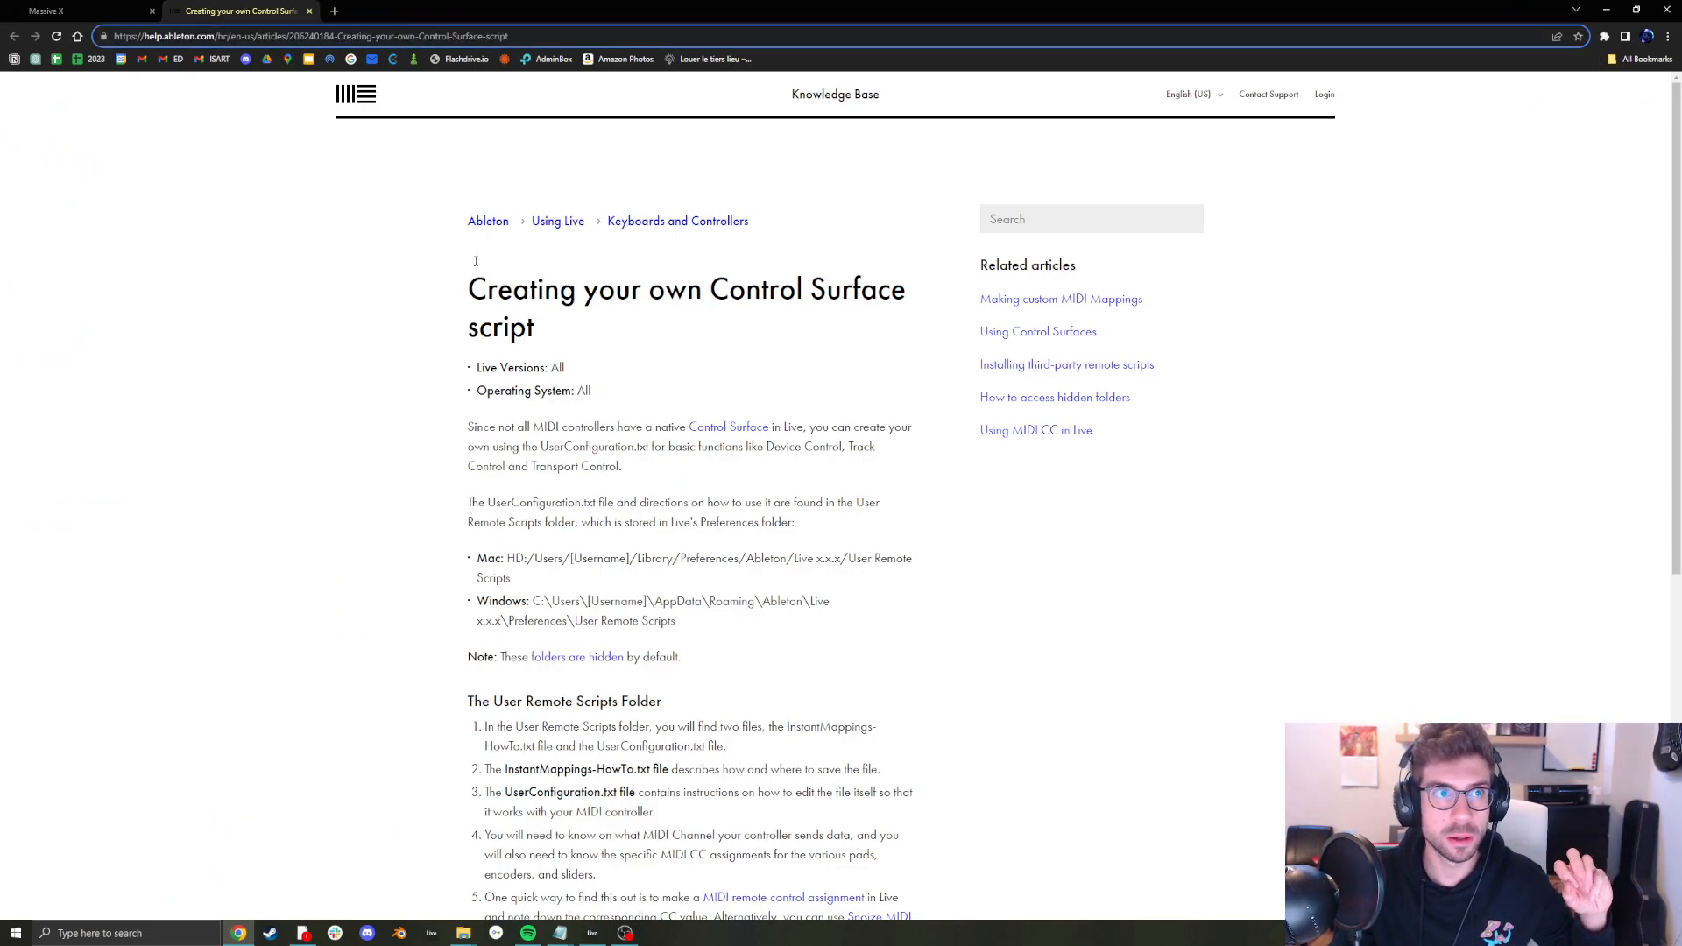
{"action": "left_click_drag", "start_coordinate": [519, 292], "coordinate": [745, 294]}
{"action": "left_click", "coordinate": [663, 297]}
{"action": "left_click_drag", "start_coordinate": [451, 300], "coordinate": [826, 338]}
{"action": "left_click", "coordinate": [841, 326]}
{"action": "left_click_drag", "start_coordinate": [552, 338], "coordinate": [472, 292]}
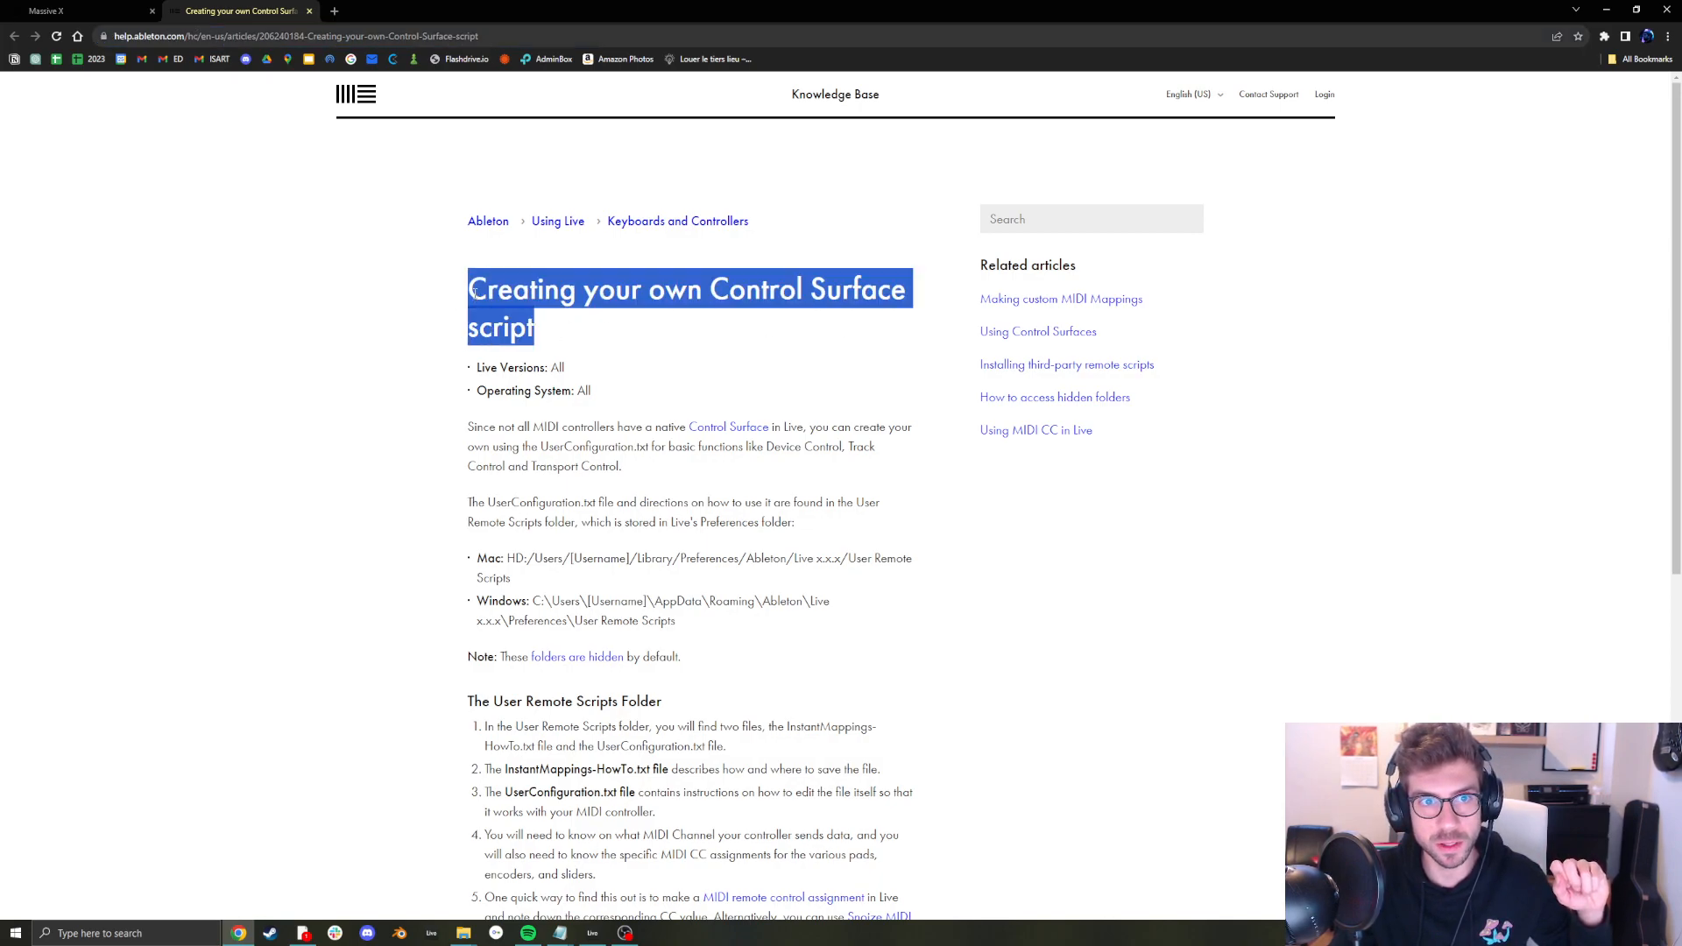
{"action": "left_click", "coordinate": [643, 554]}
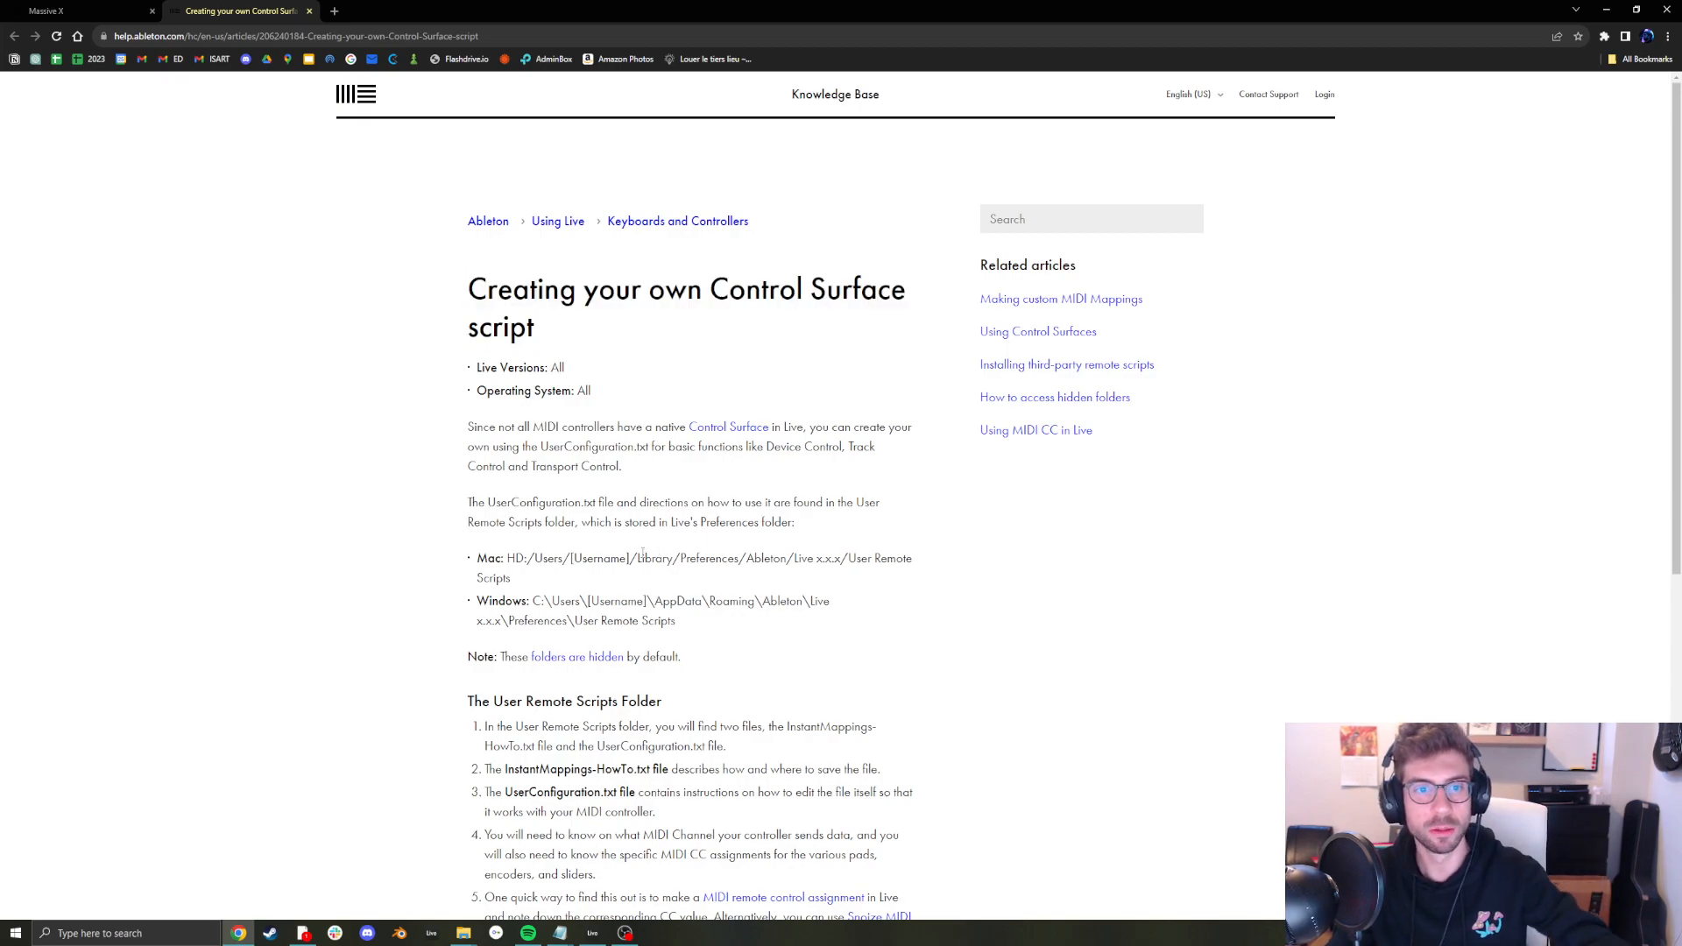
Examine the Mac and Windows paths of the User Remote Scripts folder in the article
{"action": "left_click_drag", "start_coordinate": [536, 601], "coordinate": [706, 628]}
{"action": "left_click", "coordinate": [578, 578]}
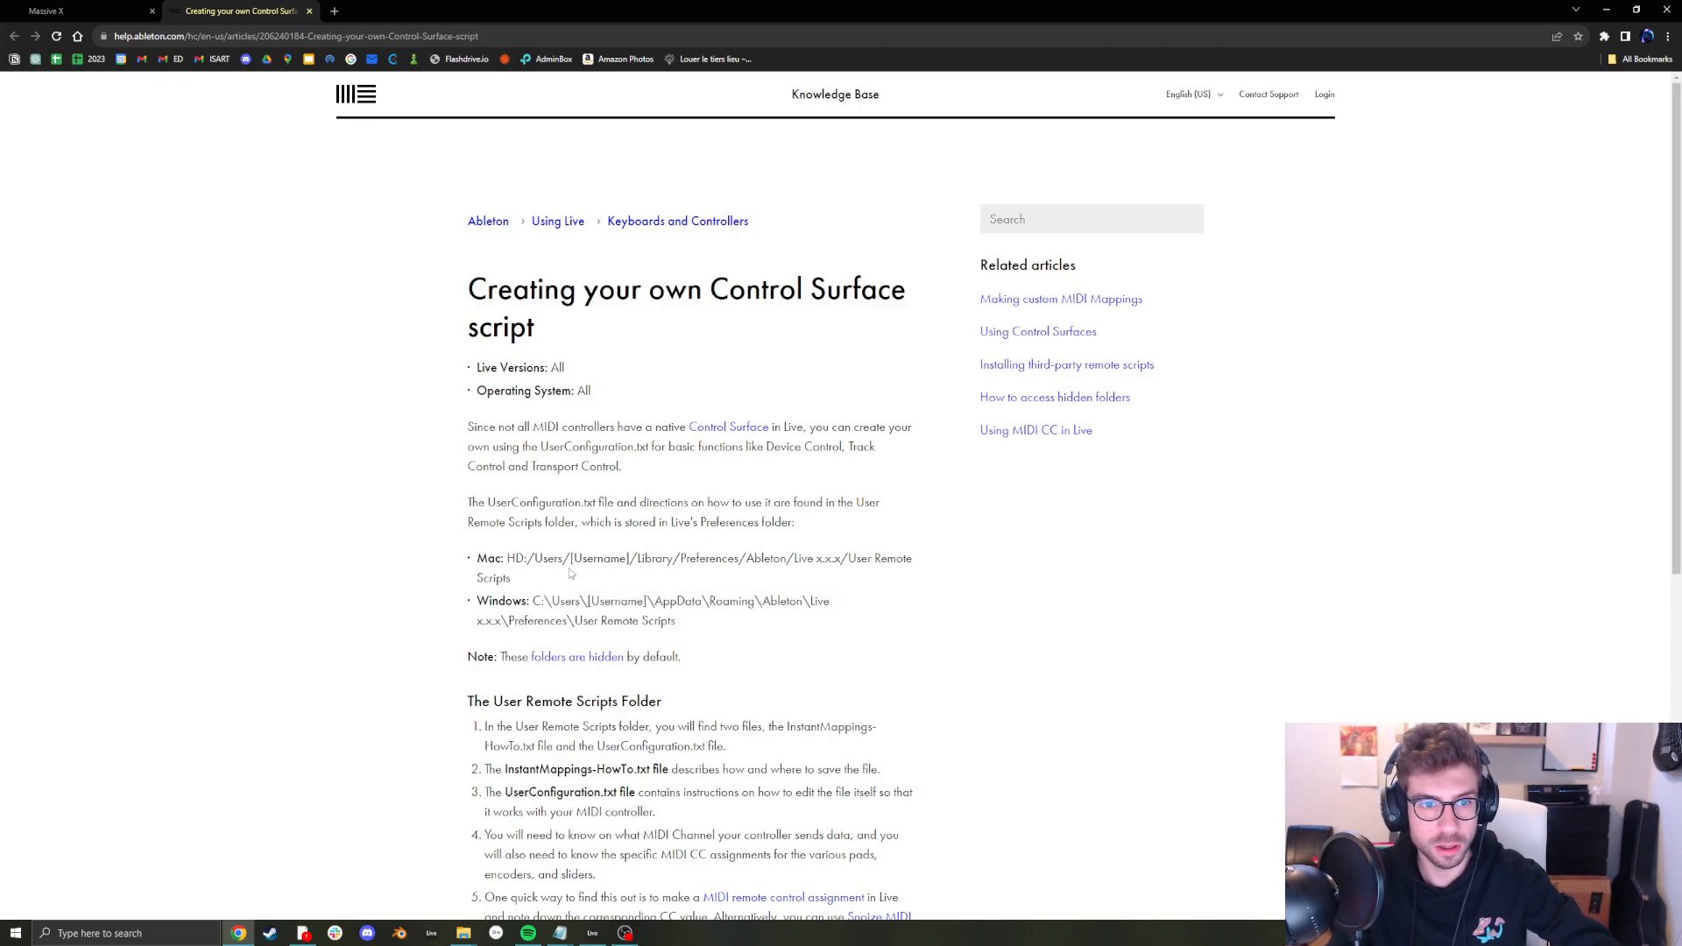
{"action": "left_click_drag", "start_coordinate": [509, 558], "coordinate": [725, 627]}
{"action": "left_click_drag", "start_coordinate": [579, 601], "coordinate": [790, 602]}
{"action": "left_click", "coordinate": [578, 582]}
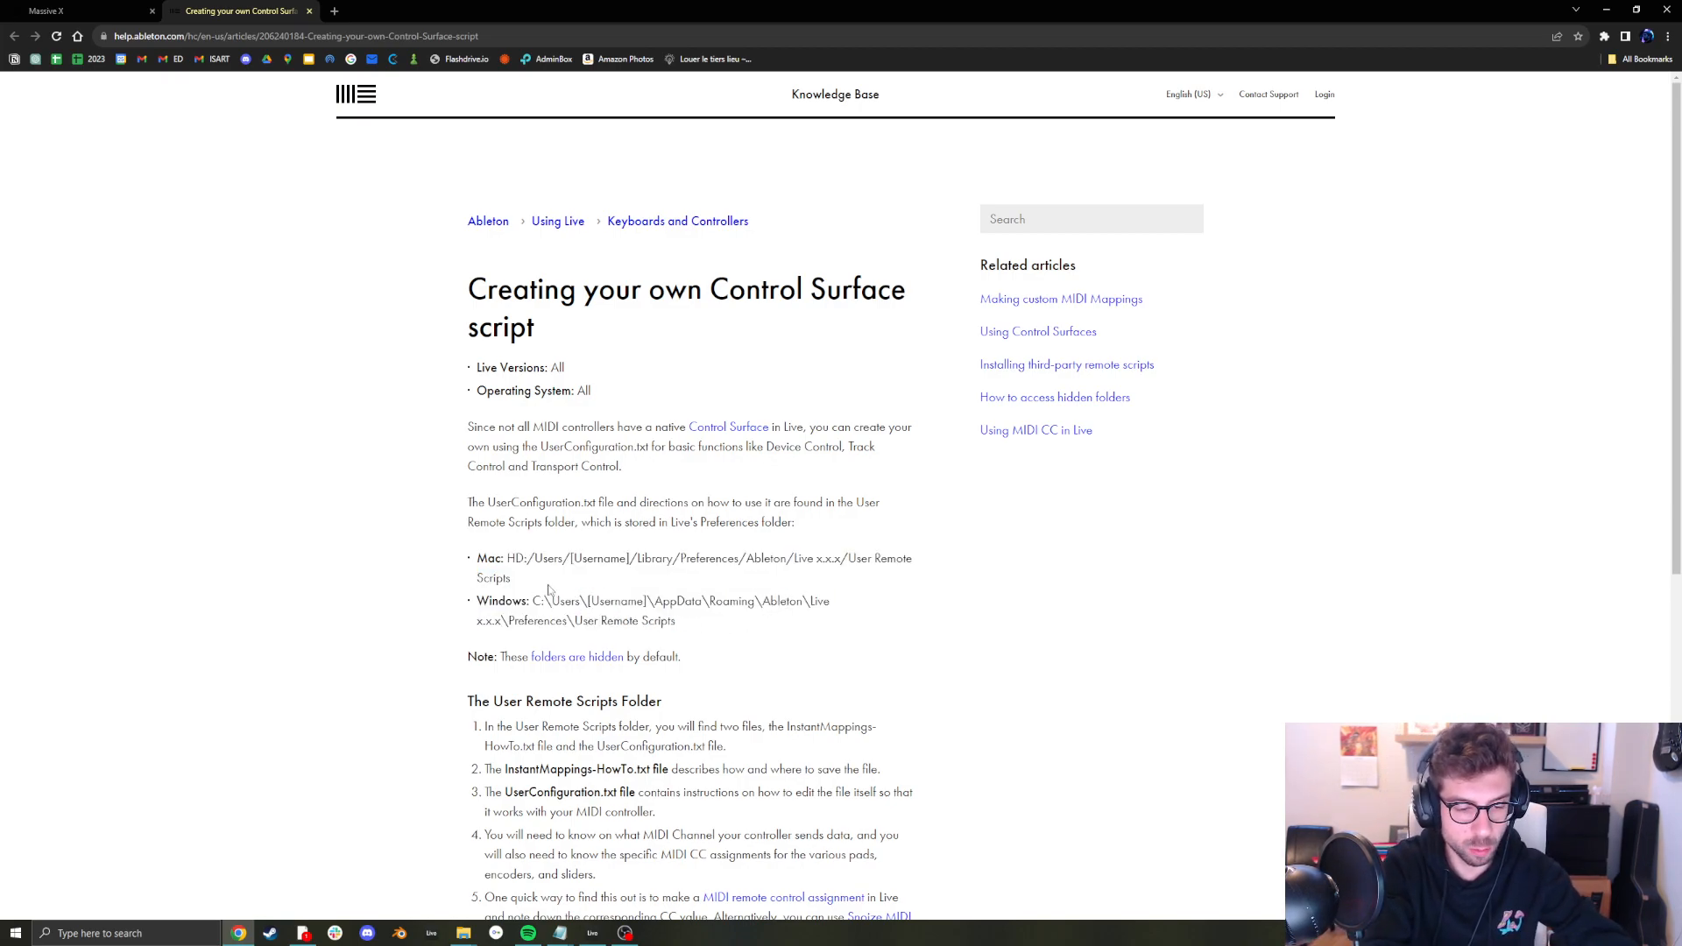
Open the Windows %appdata% folder and go to Ableton, Live 11.3.13, Preferences, User Remote Scripts
{"action": "key", "text": "super+r"}
{"action": "key", "text": "Left"}
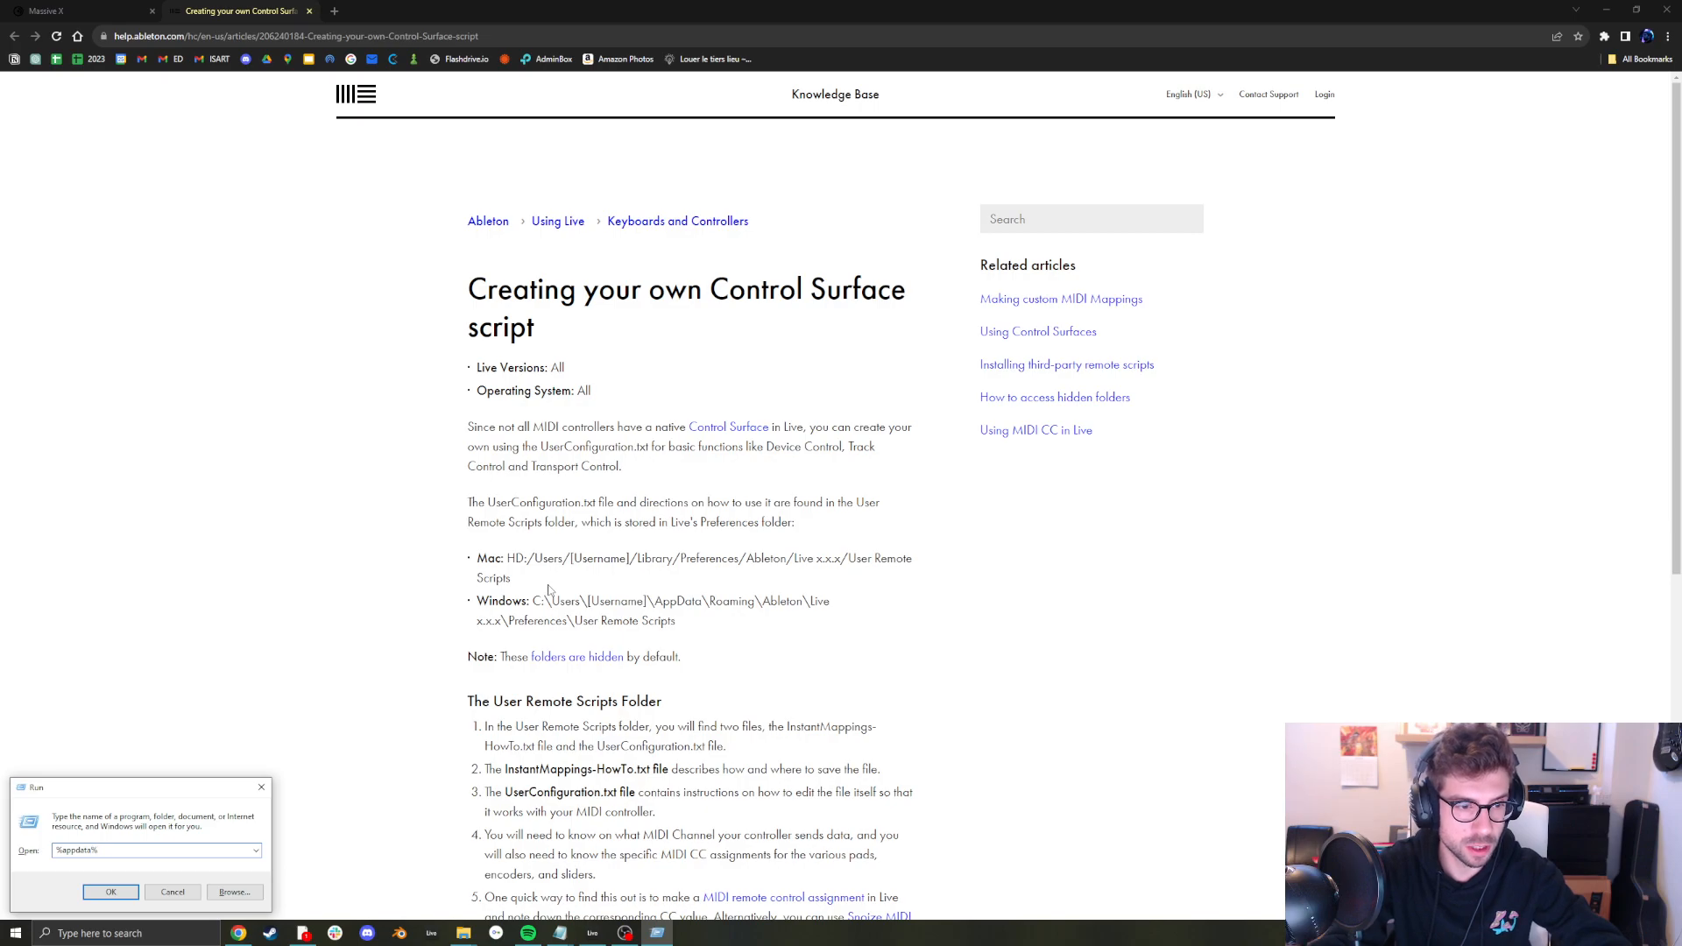
{"action": "key", "text": "Return"}
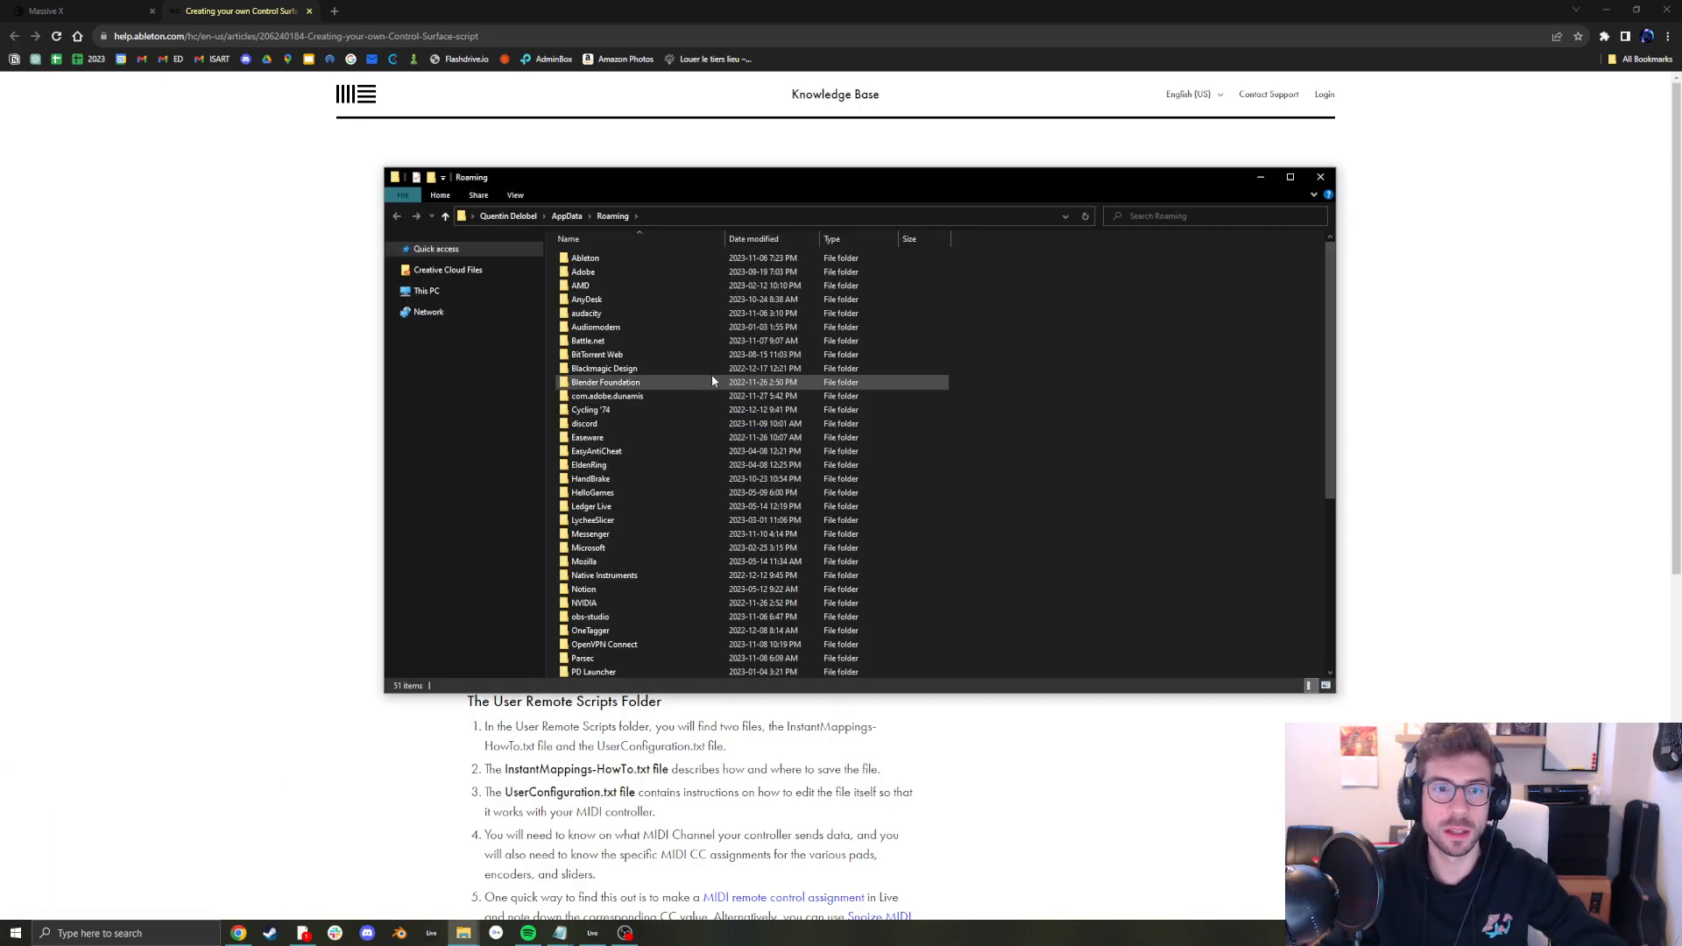
{"action": "double_click", "coordinate": [643, 259]}
{"action": "double_click", "coordinate": [621, 398]}
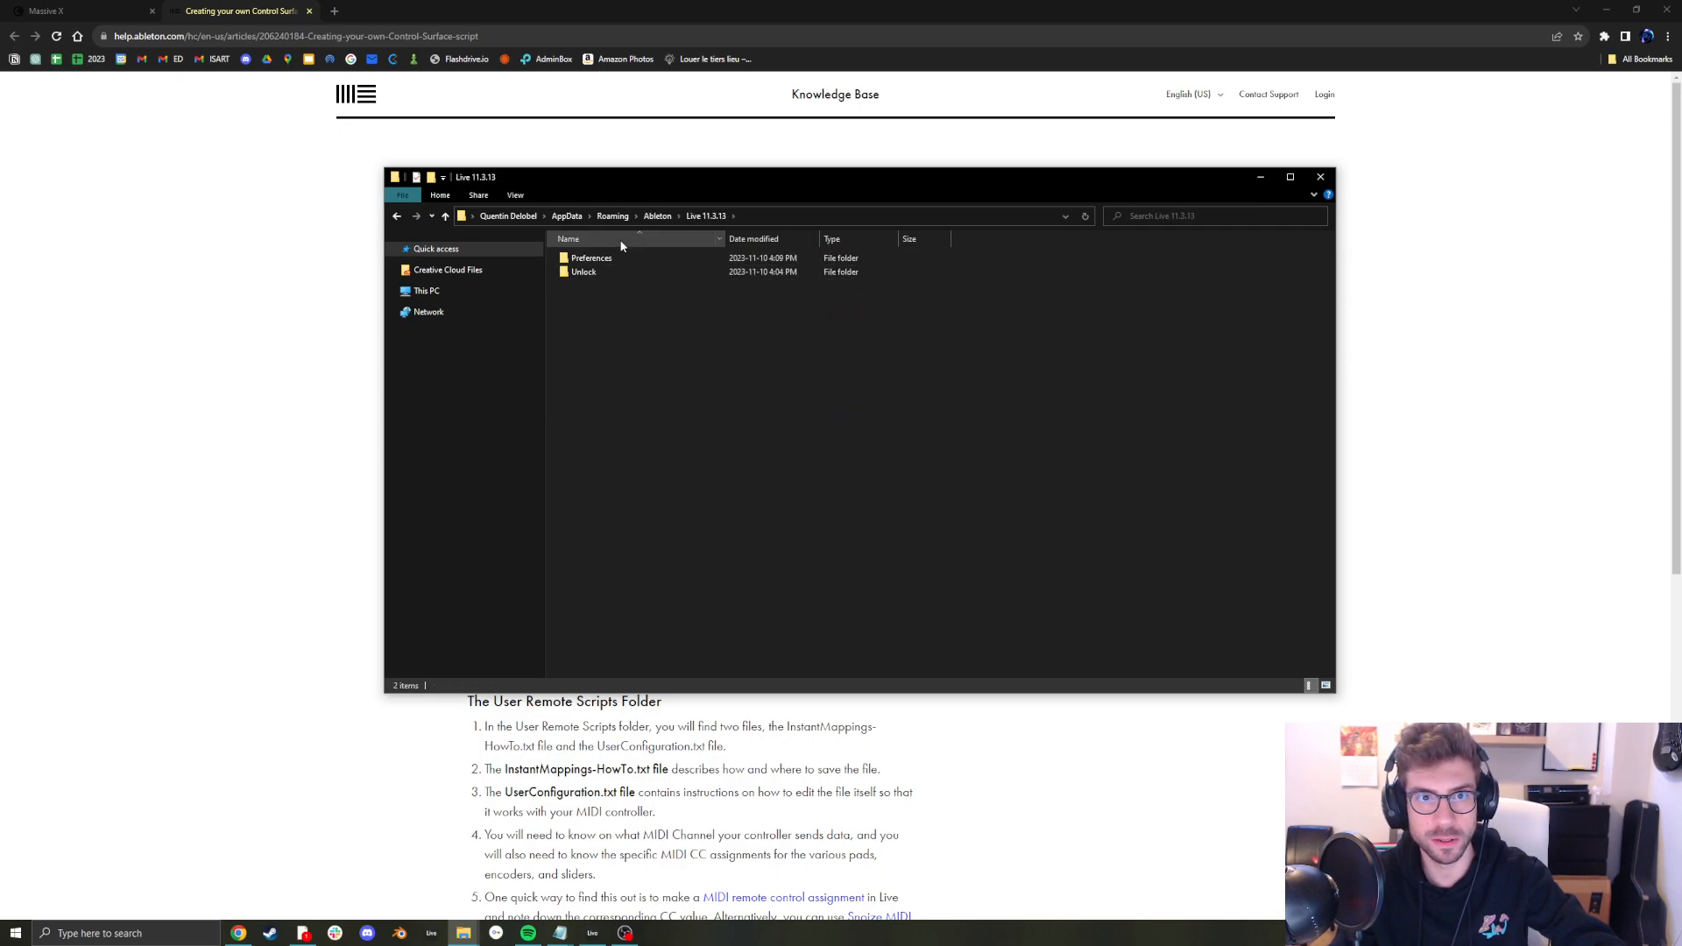
{"action": "left_click", "coordinate": [613, 260]}
{"action": "double_click", "coordinate": [613, 260]}
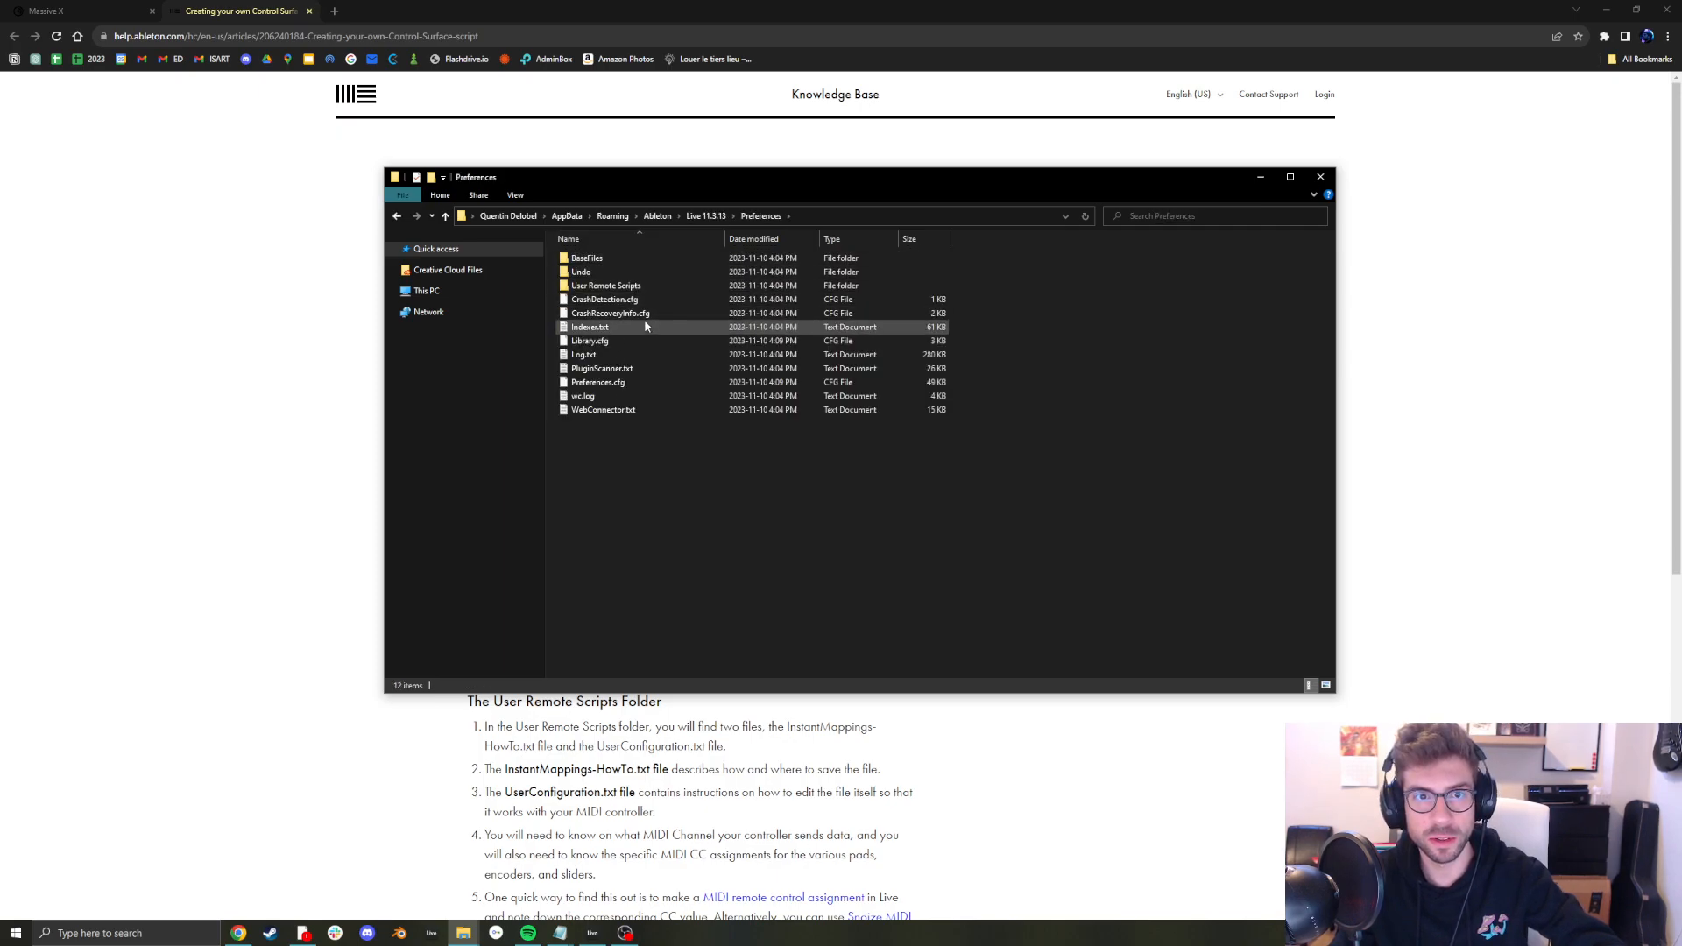
{"action": "double_click", "coordinate": [642, 287]}
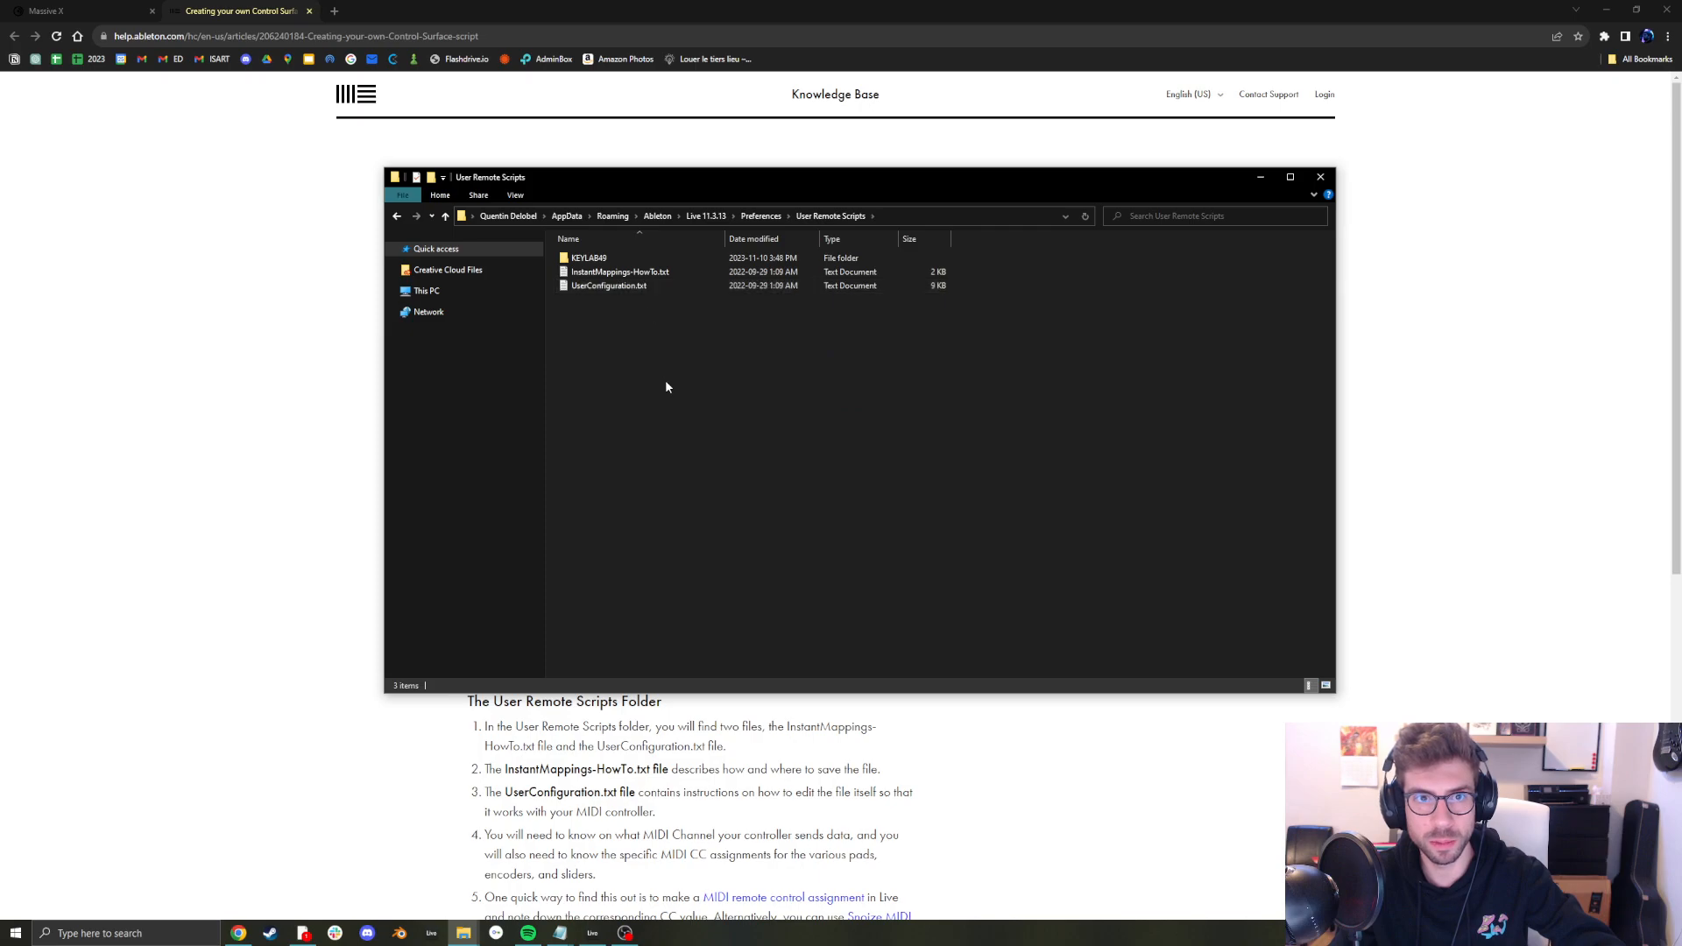
Examine the InstantMappings-HowTo.txt and UserConfiguration.txt files and the KEYLAB49 folder in User Remote Scripts
{"action": "left_click_drag", "start_coordinate": [634, 322], "coordinate": [617, 277]}
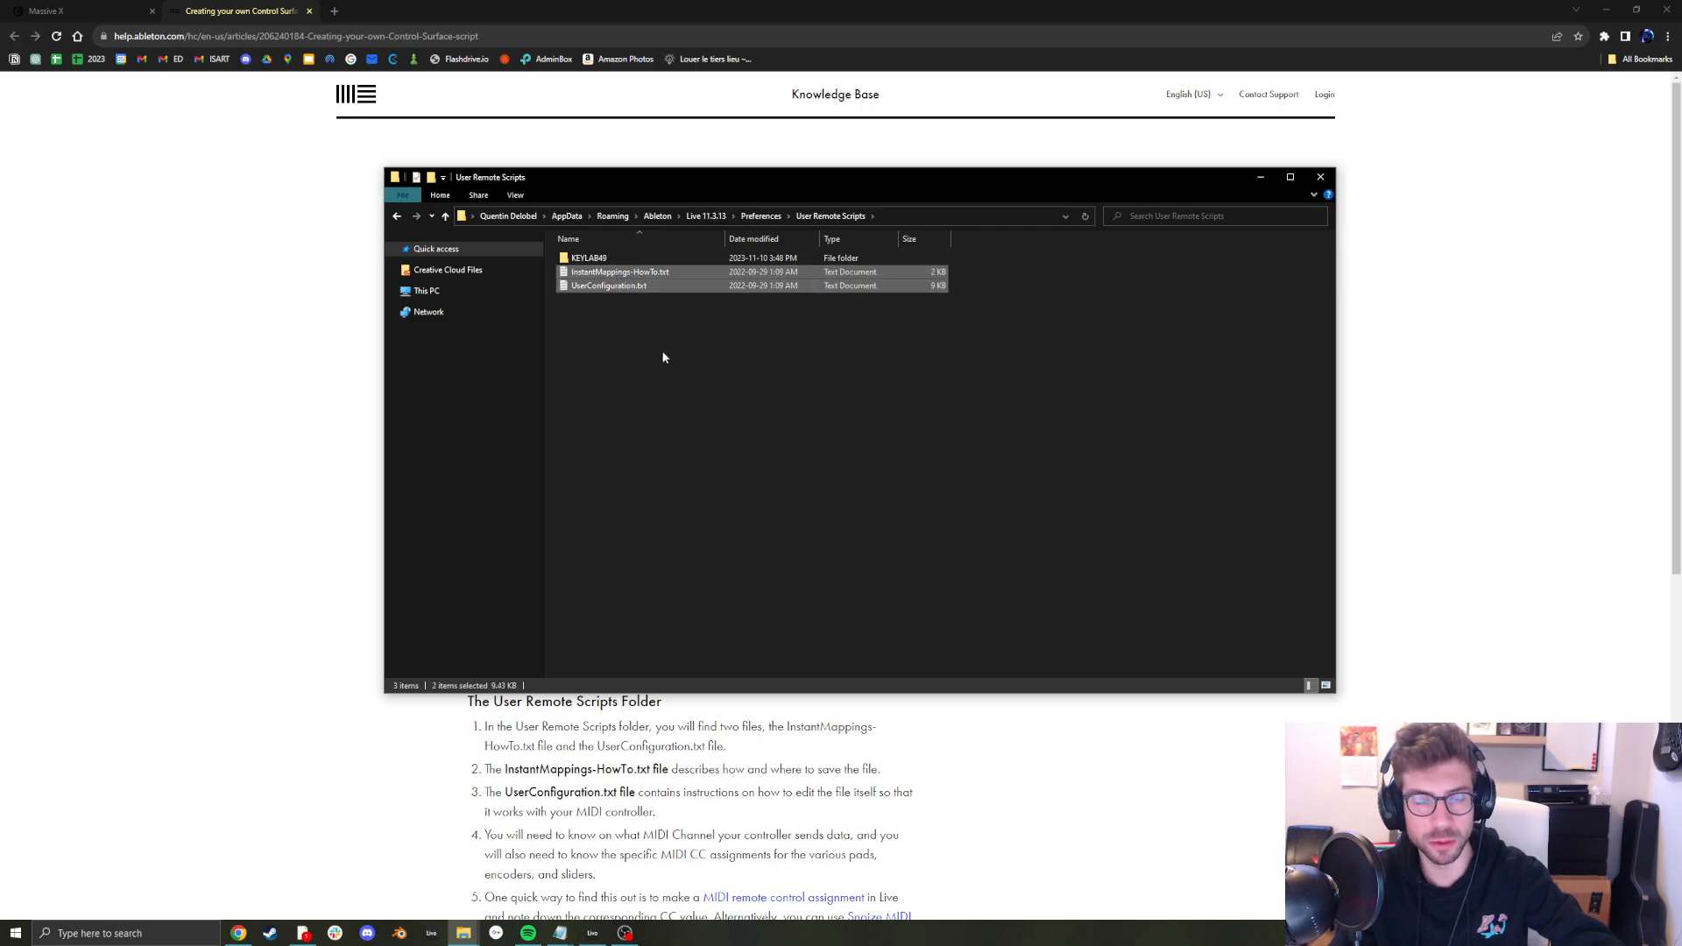
{"action": "left_click", "coordinate": [624, 360]}
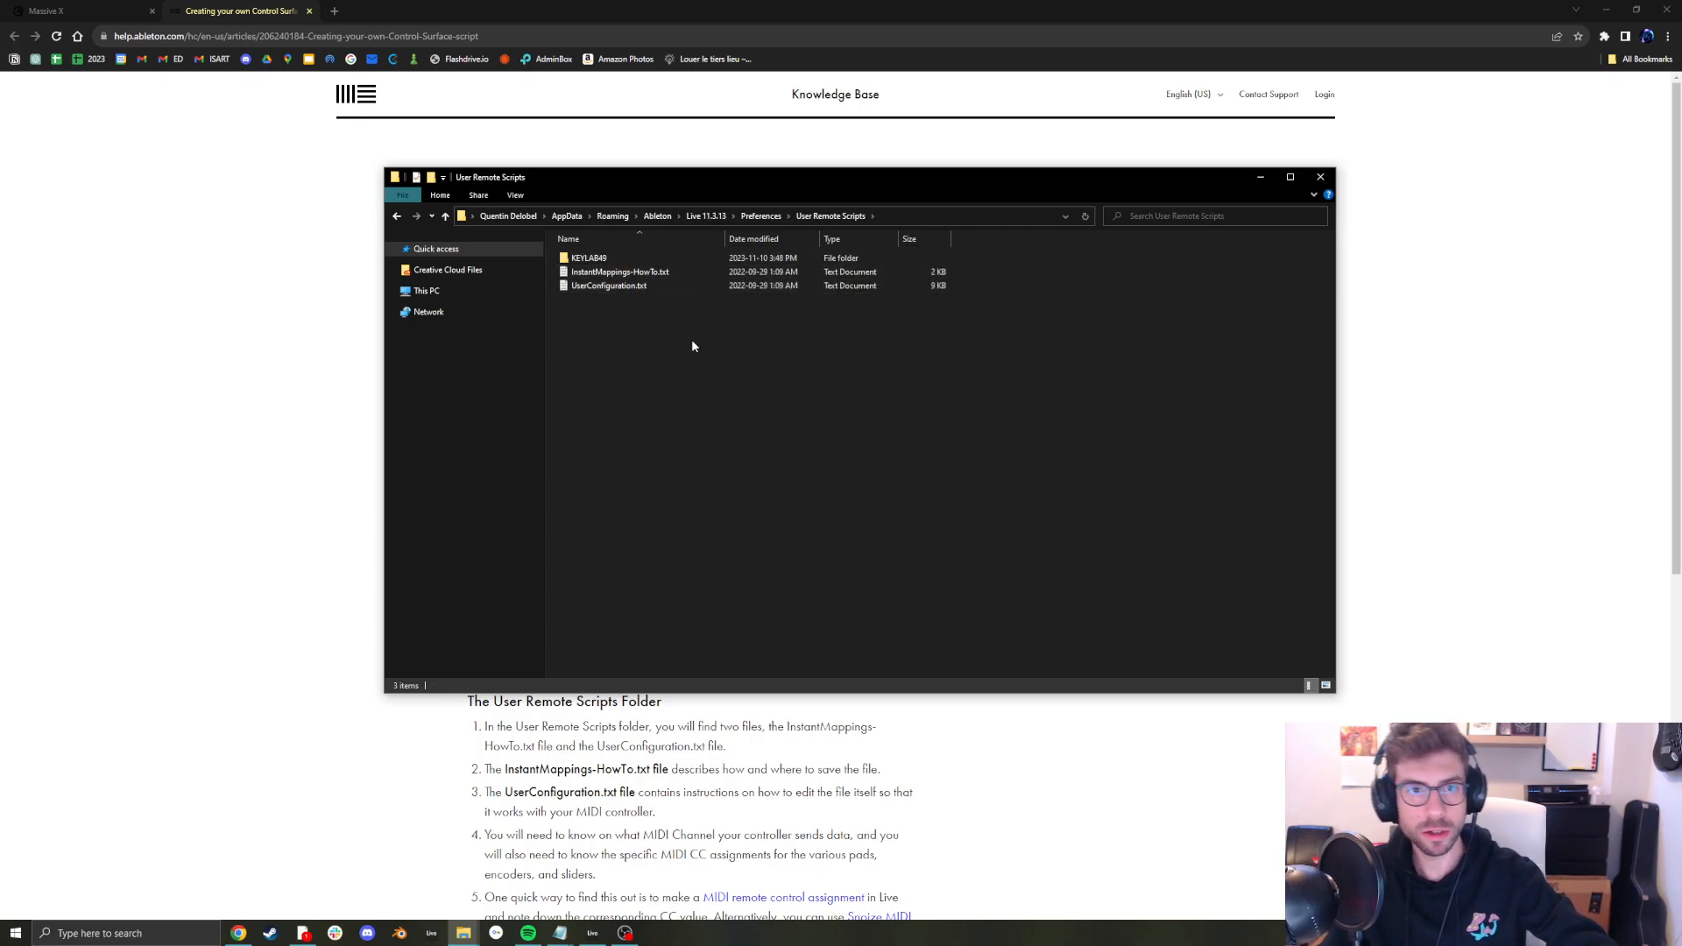
{"action": "left_click", "coordinate": [607, 259]}
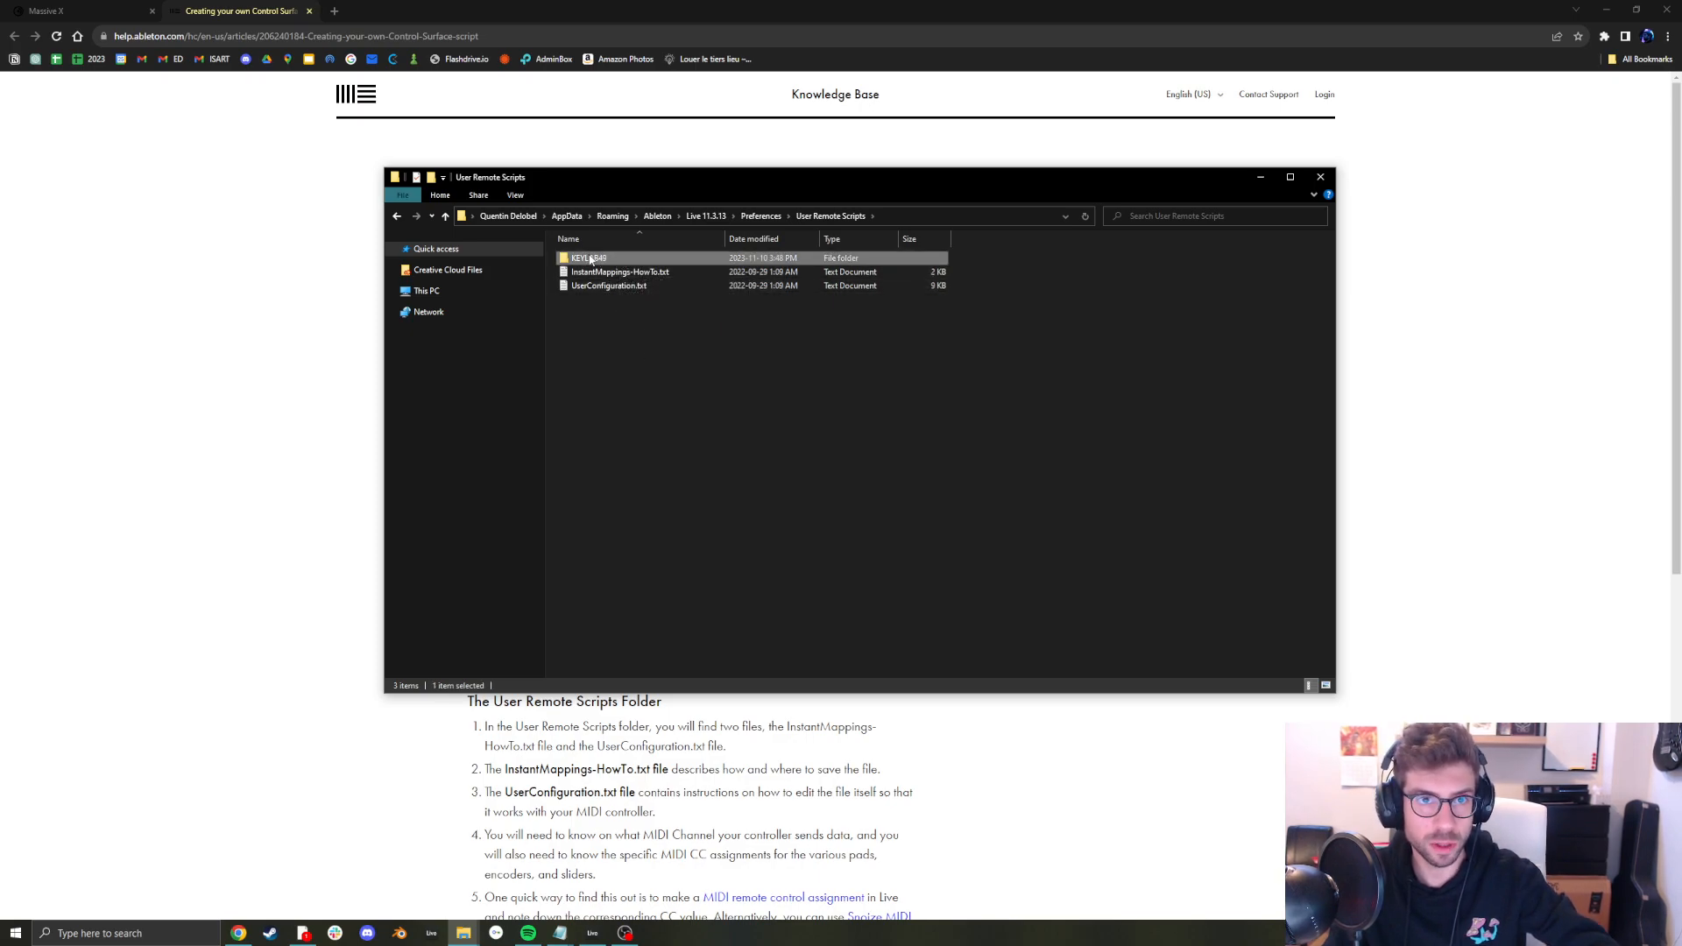
Switch to Ableton Live and set the first control surface to KEYLAB49 with Arturia KeyLab Essential 49 as input in the MIDI preferences
{"action": "key", "text": "alt+Tab"}
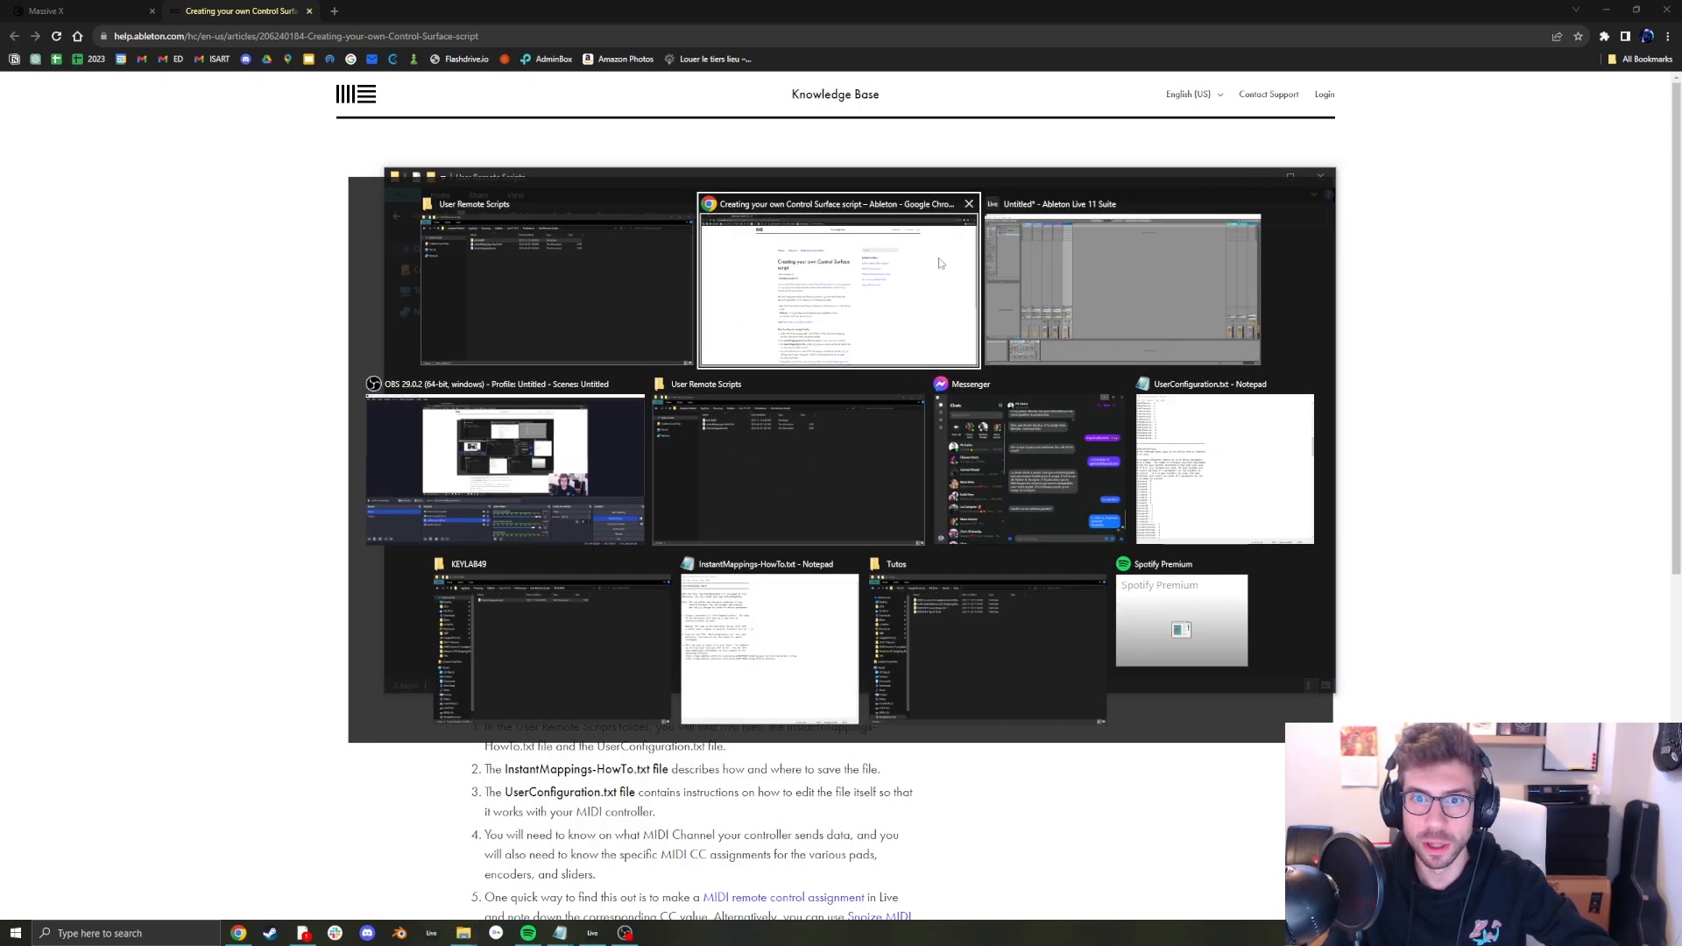
{"action": "left_click", "coordinate": [1063, 255]}
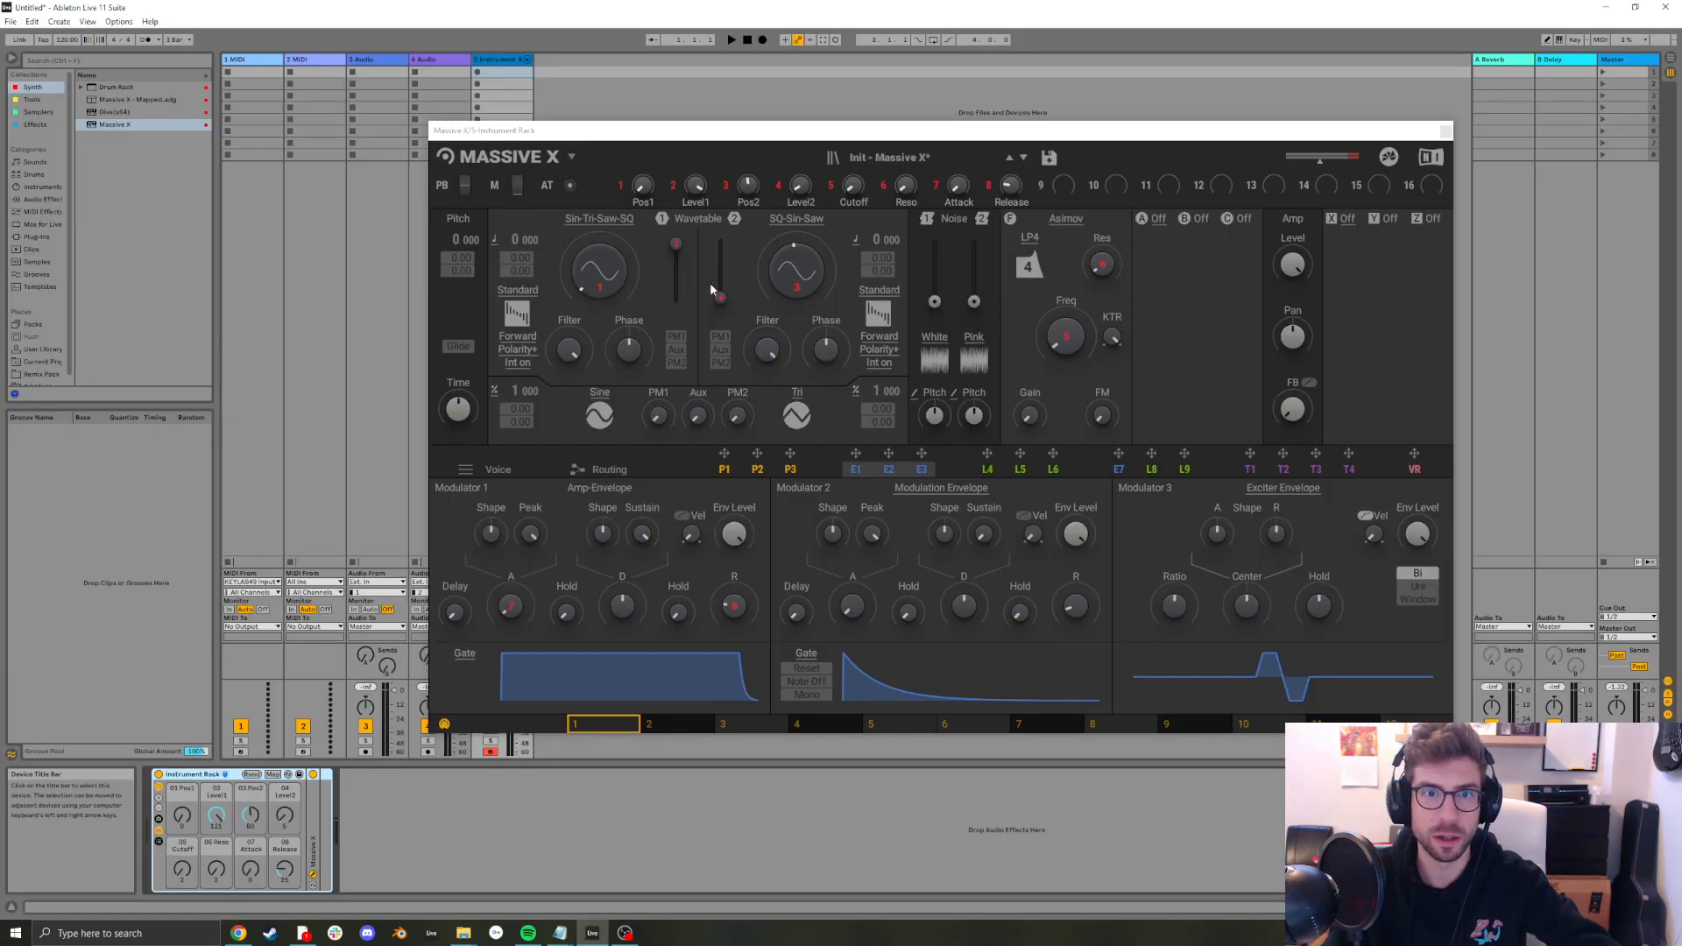
{"action": "left_click", "coordinate": [113, 23]}
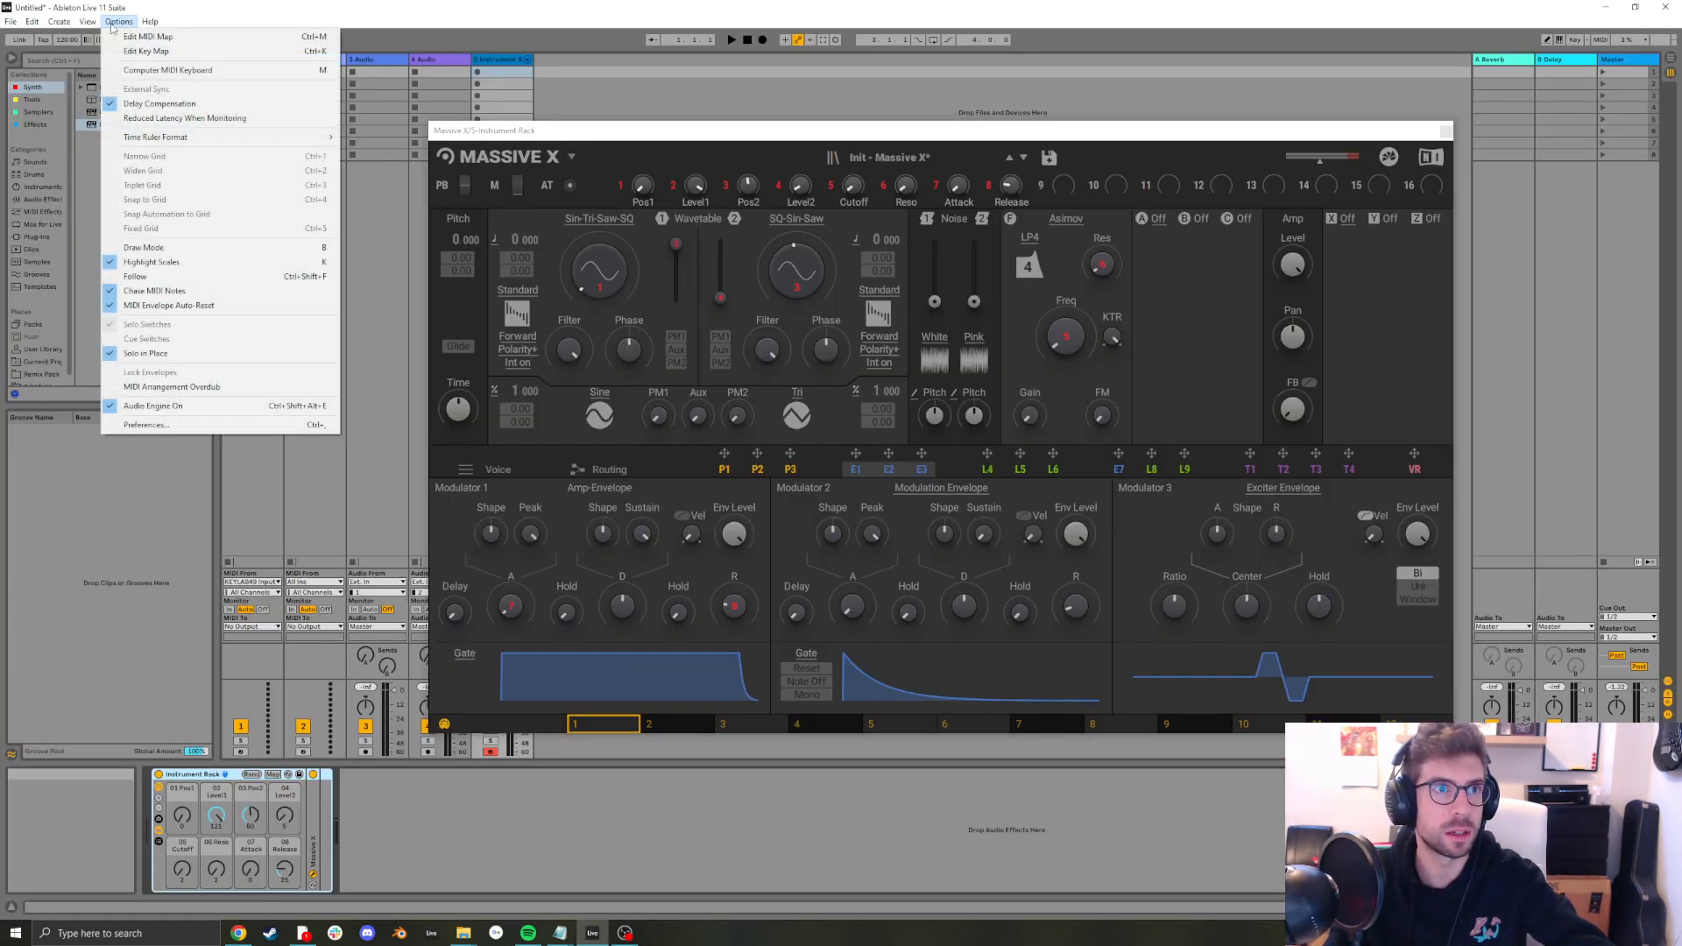
{"action": "left_click", "coordinate": [145, 424]}
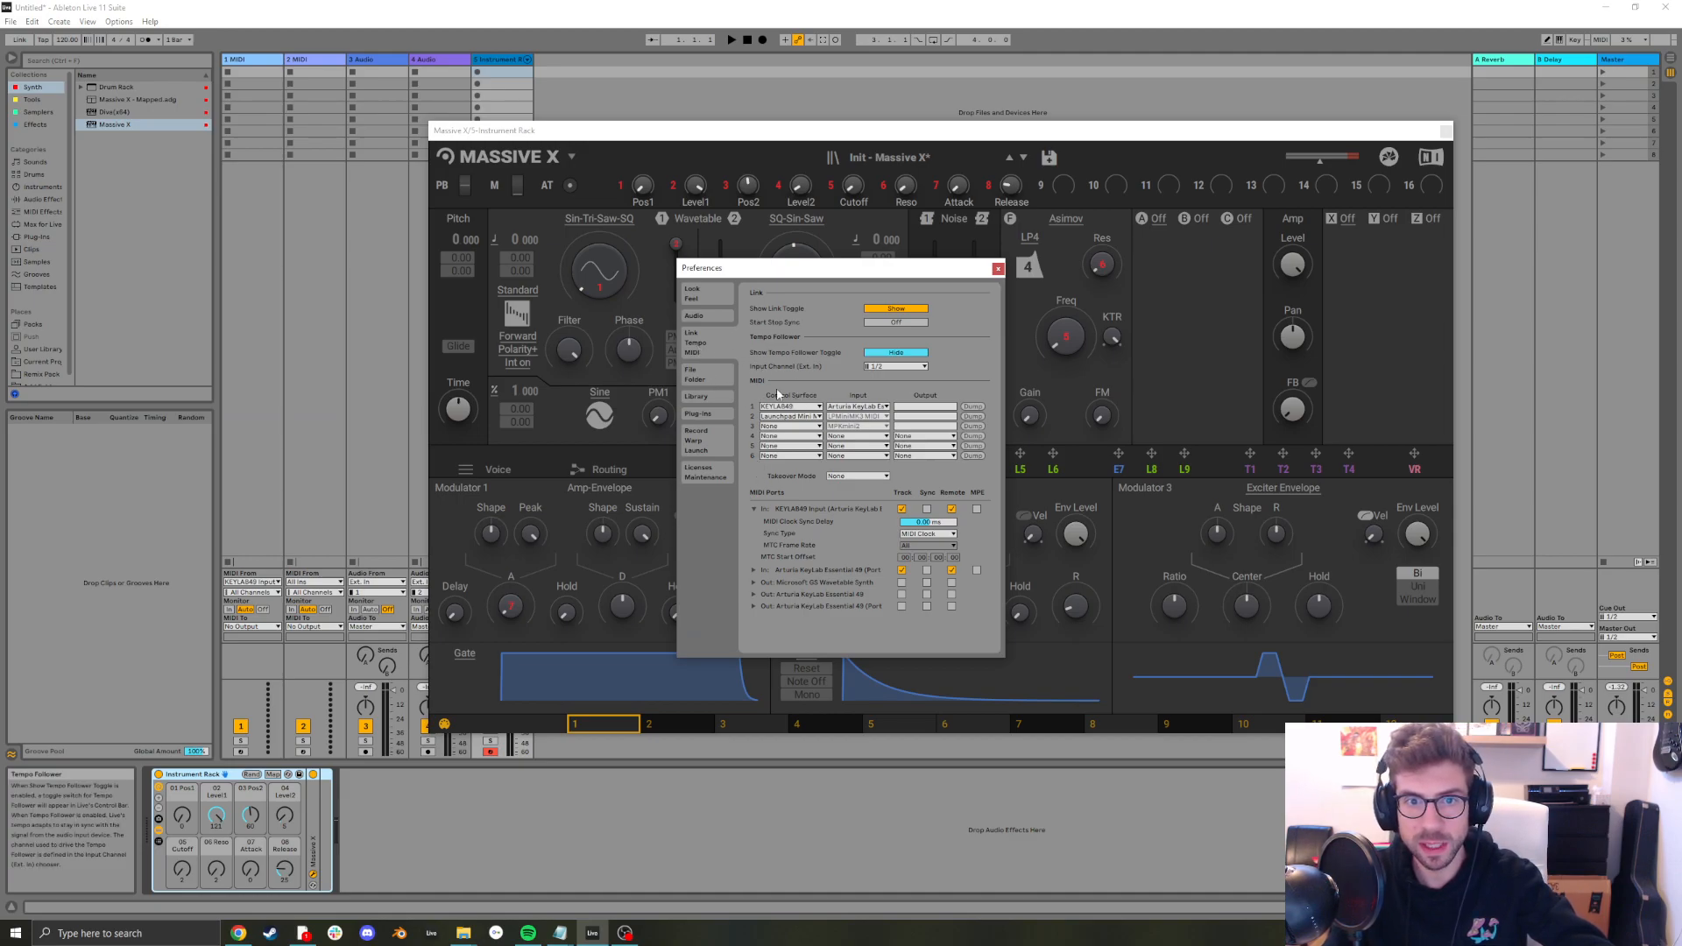
{"action": "left_click", "coordinate": [813, 408]}
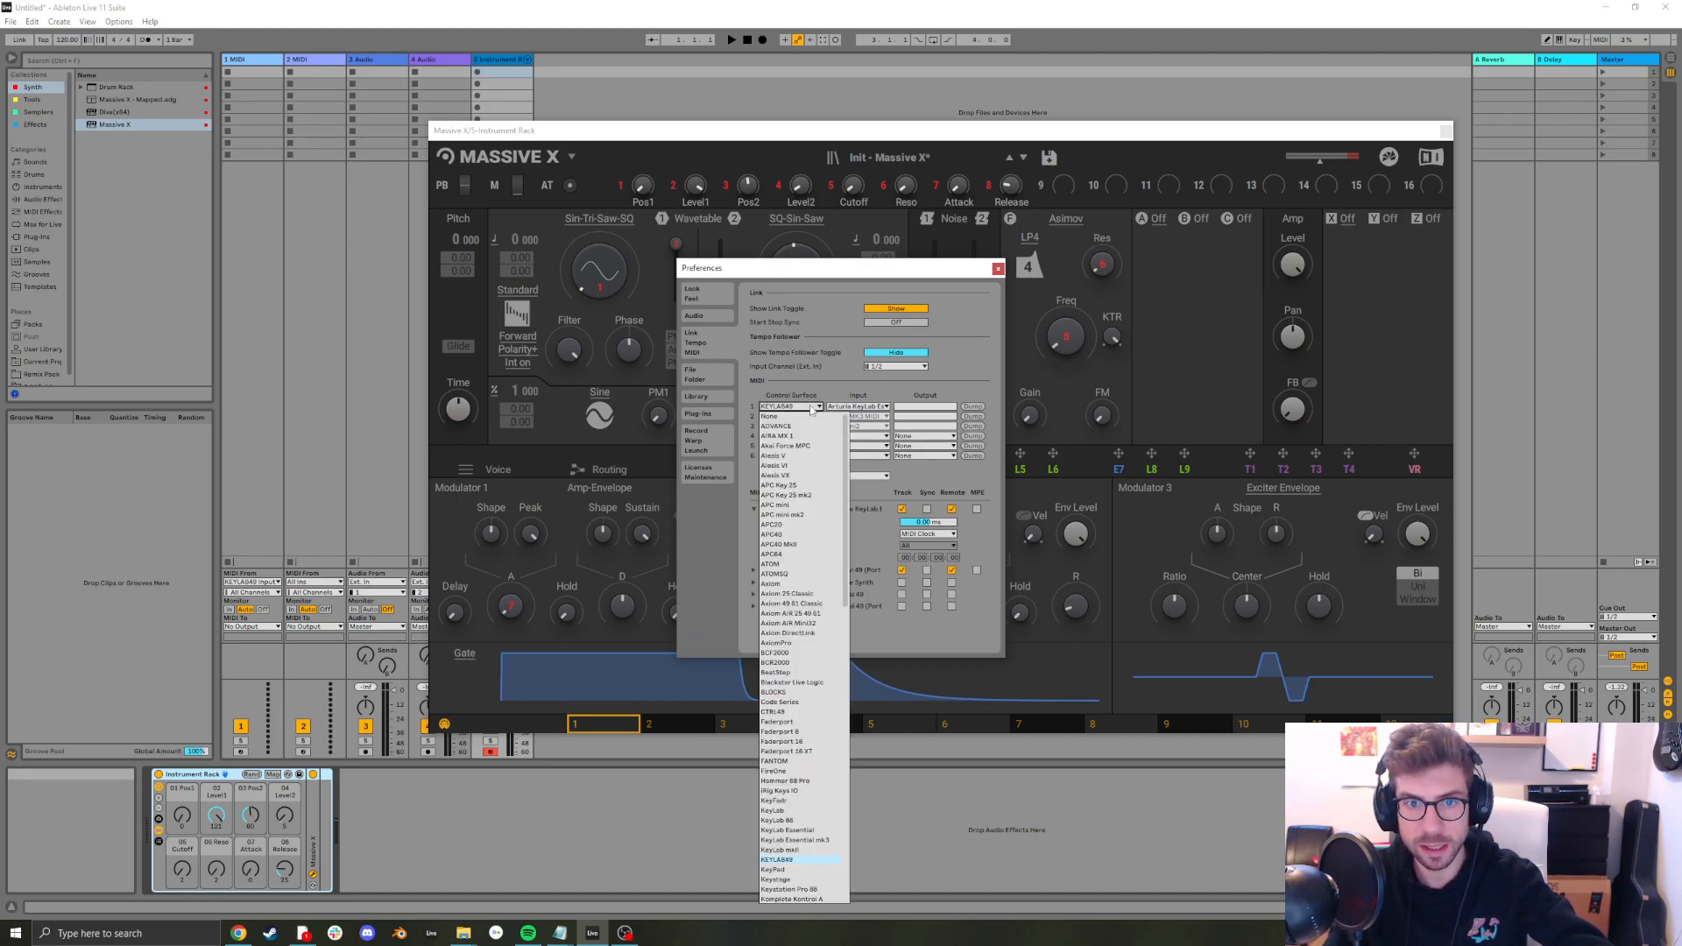
{"action": "left_click", "coordinate": [789, 862]}
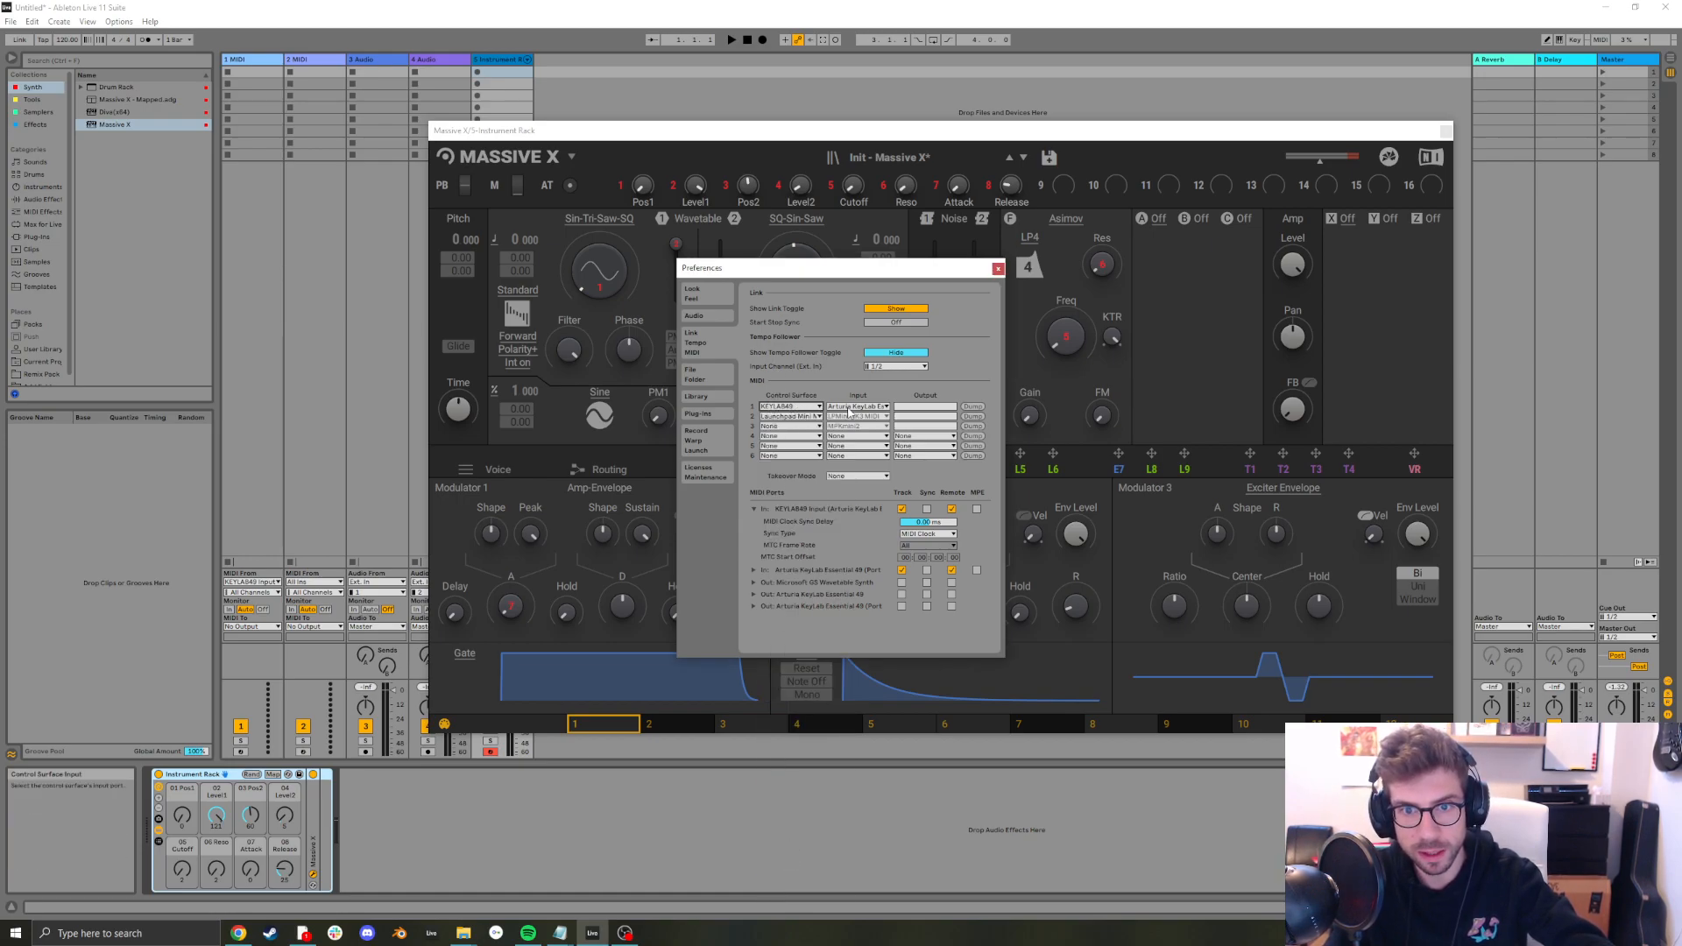
{"action": "left_click", "coordinate": [866, 408]}
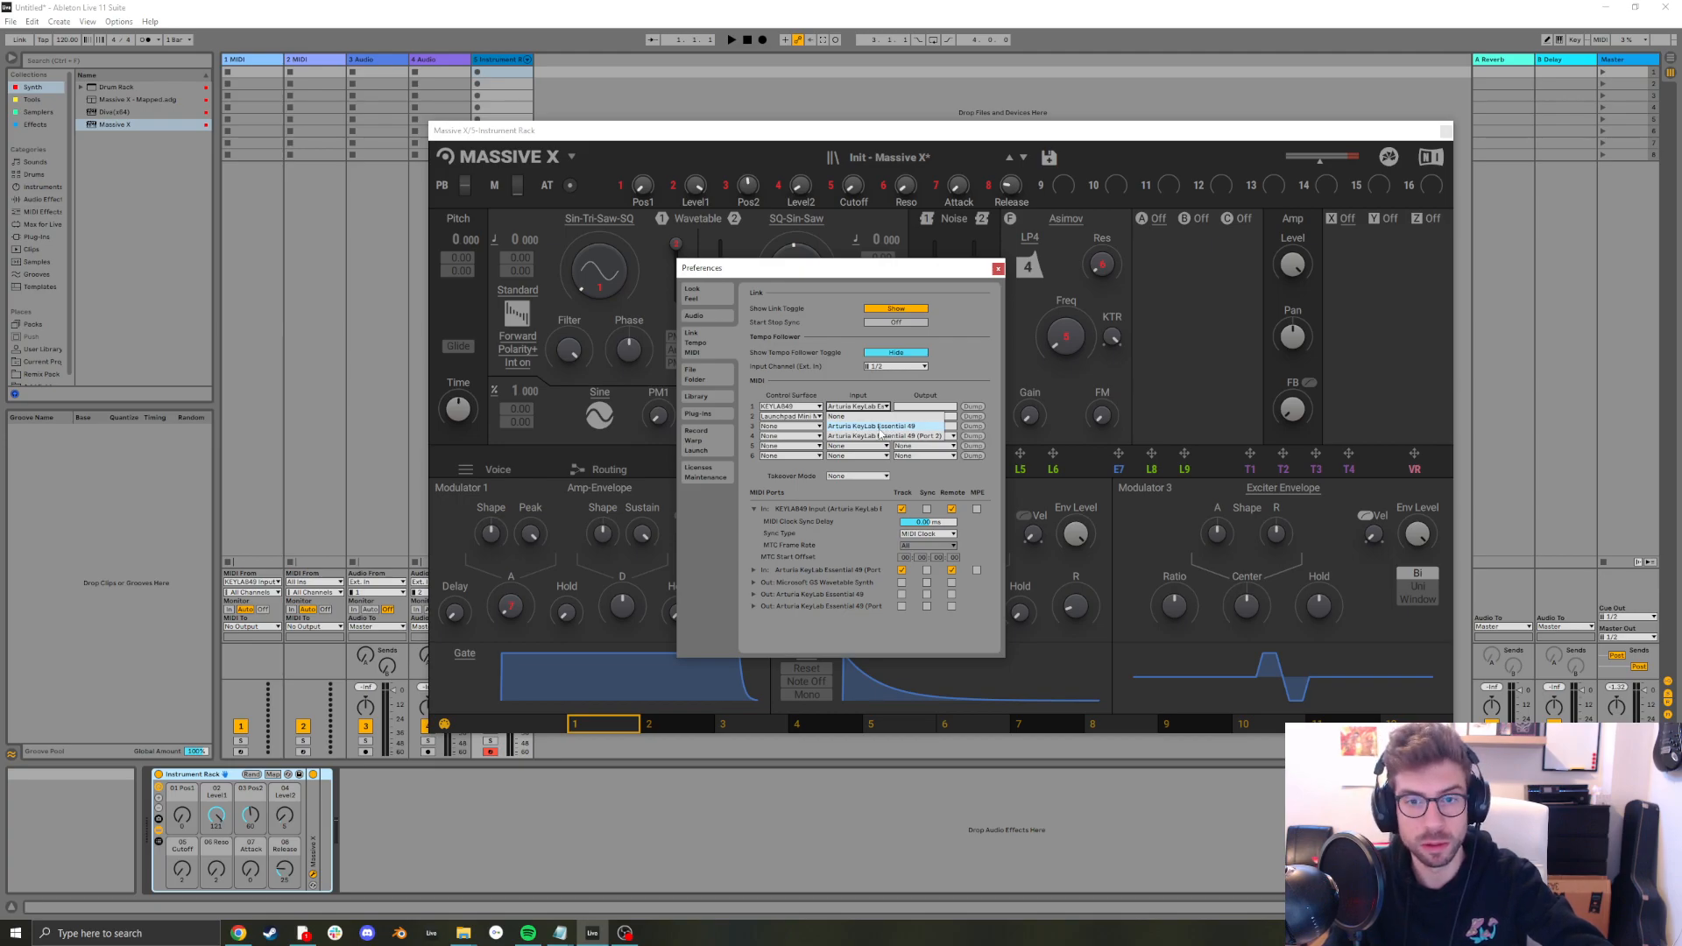
{"action": "left_click", "coordinate": [881, 429]}
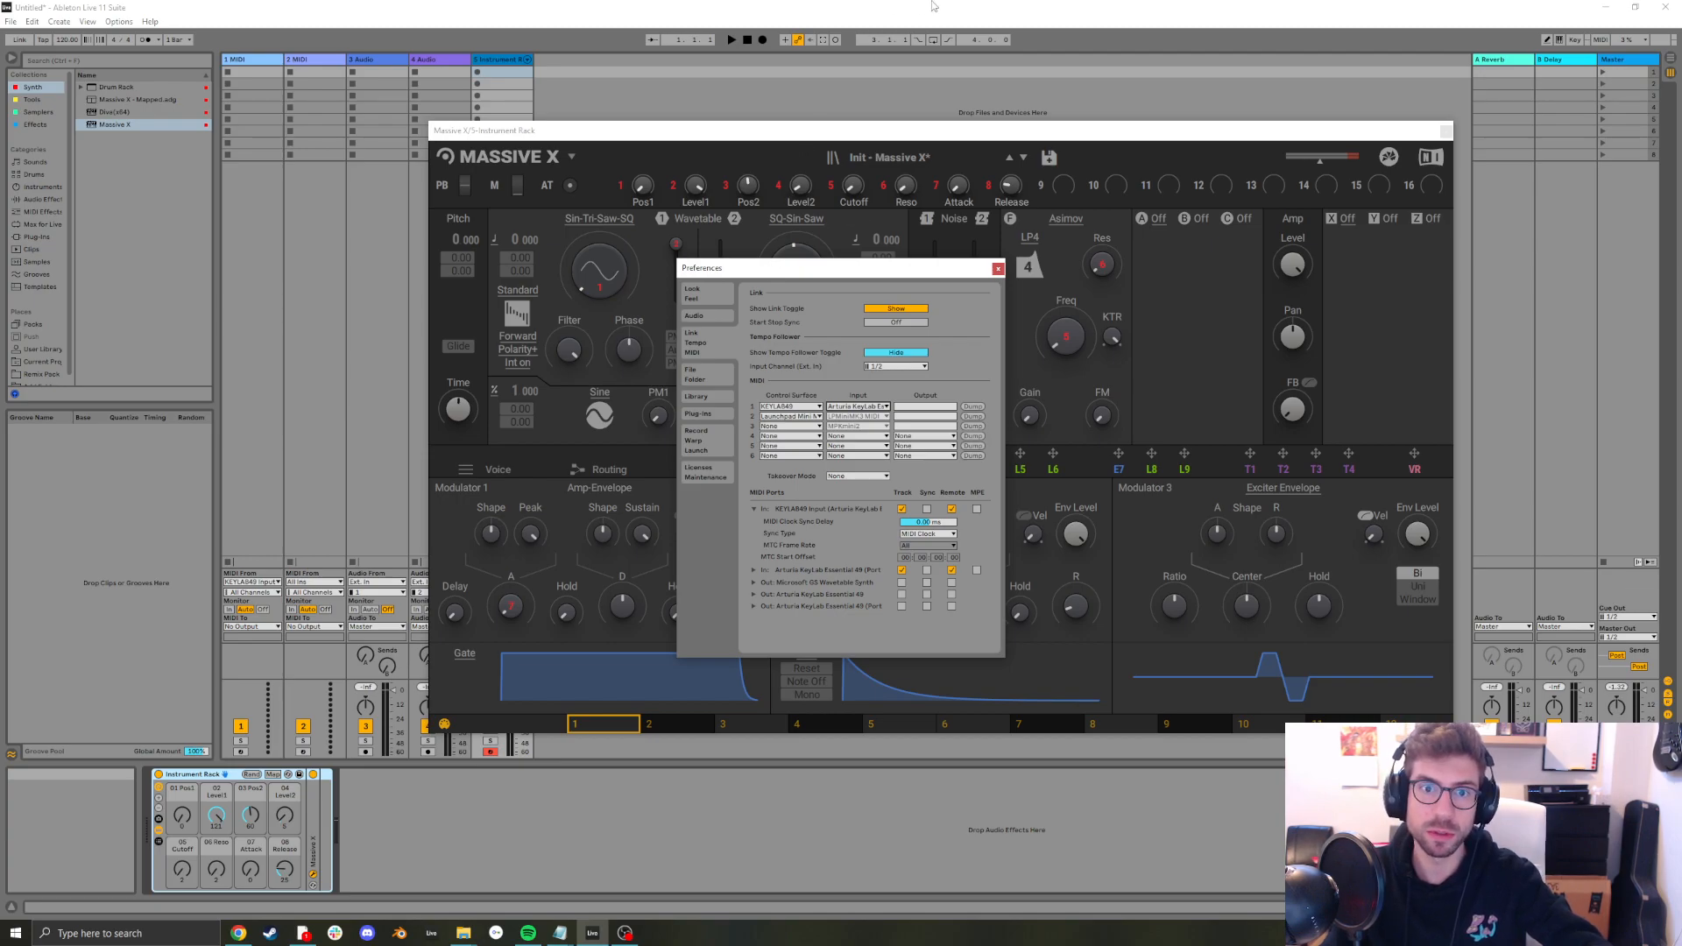
{"action": "left_click", "coordinate": [998, 270]}
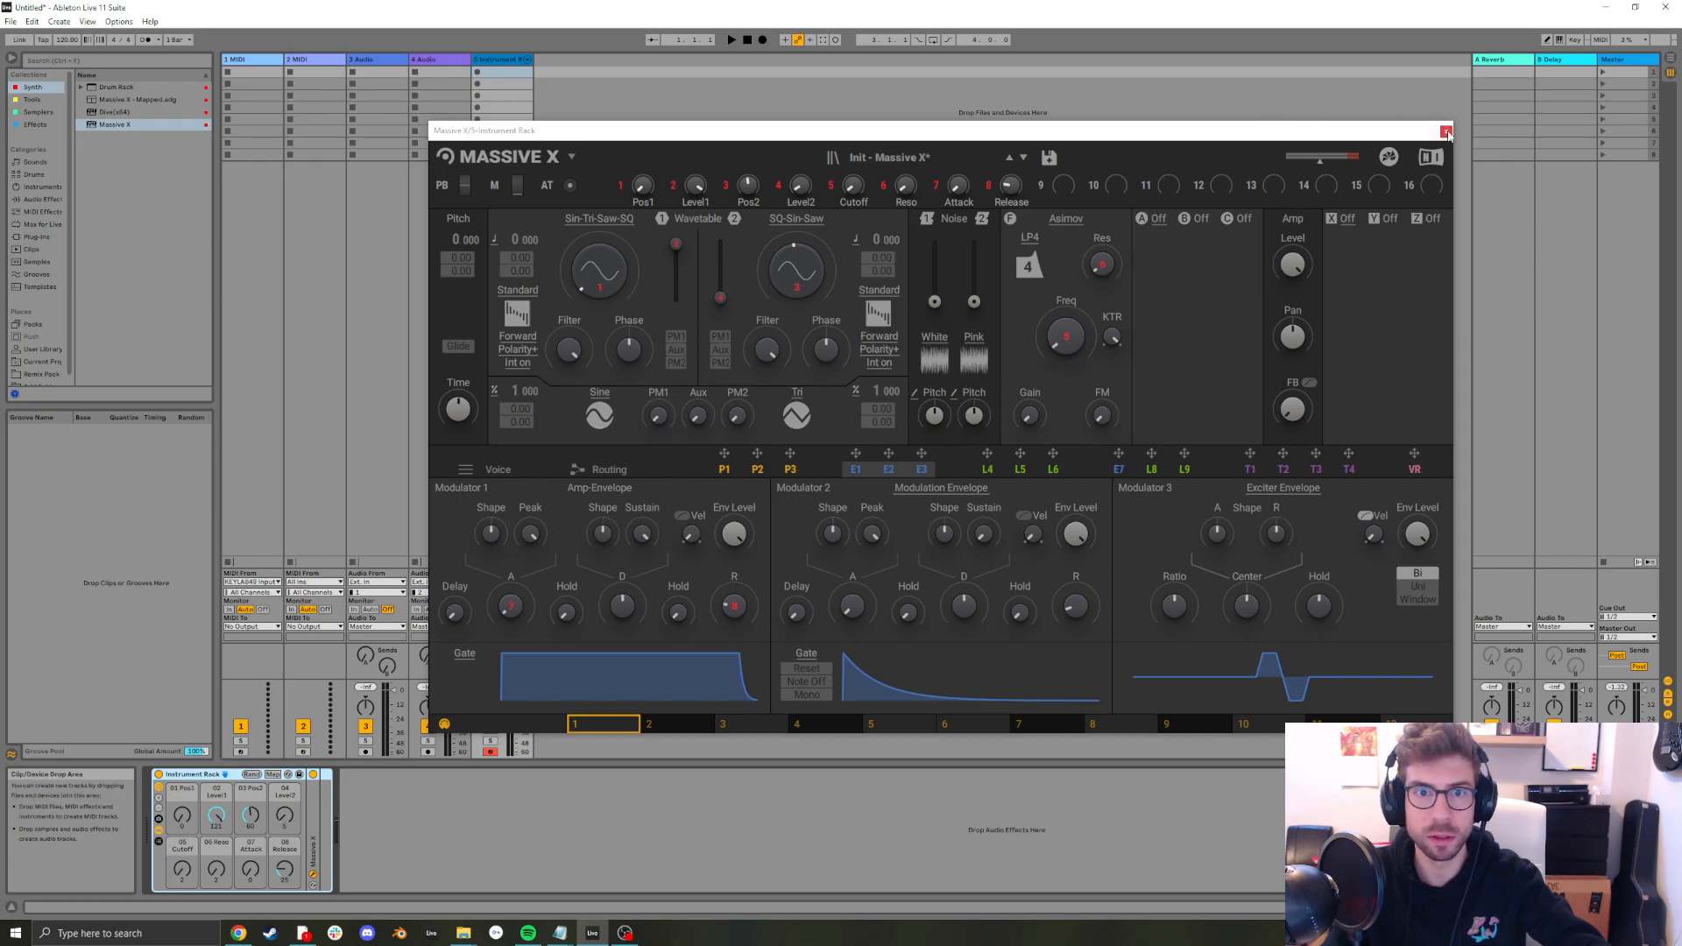
Close the Massive X plug-in window and save the Instrument Rack as a preset named CustomMidiMap
{"action": "left_click", "coordinate": [1446, 132]}
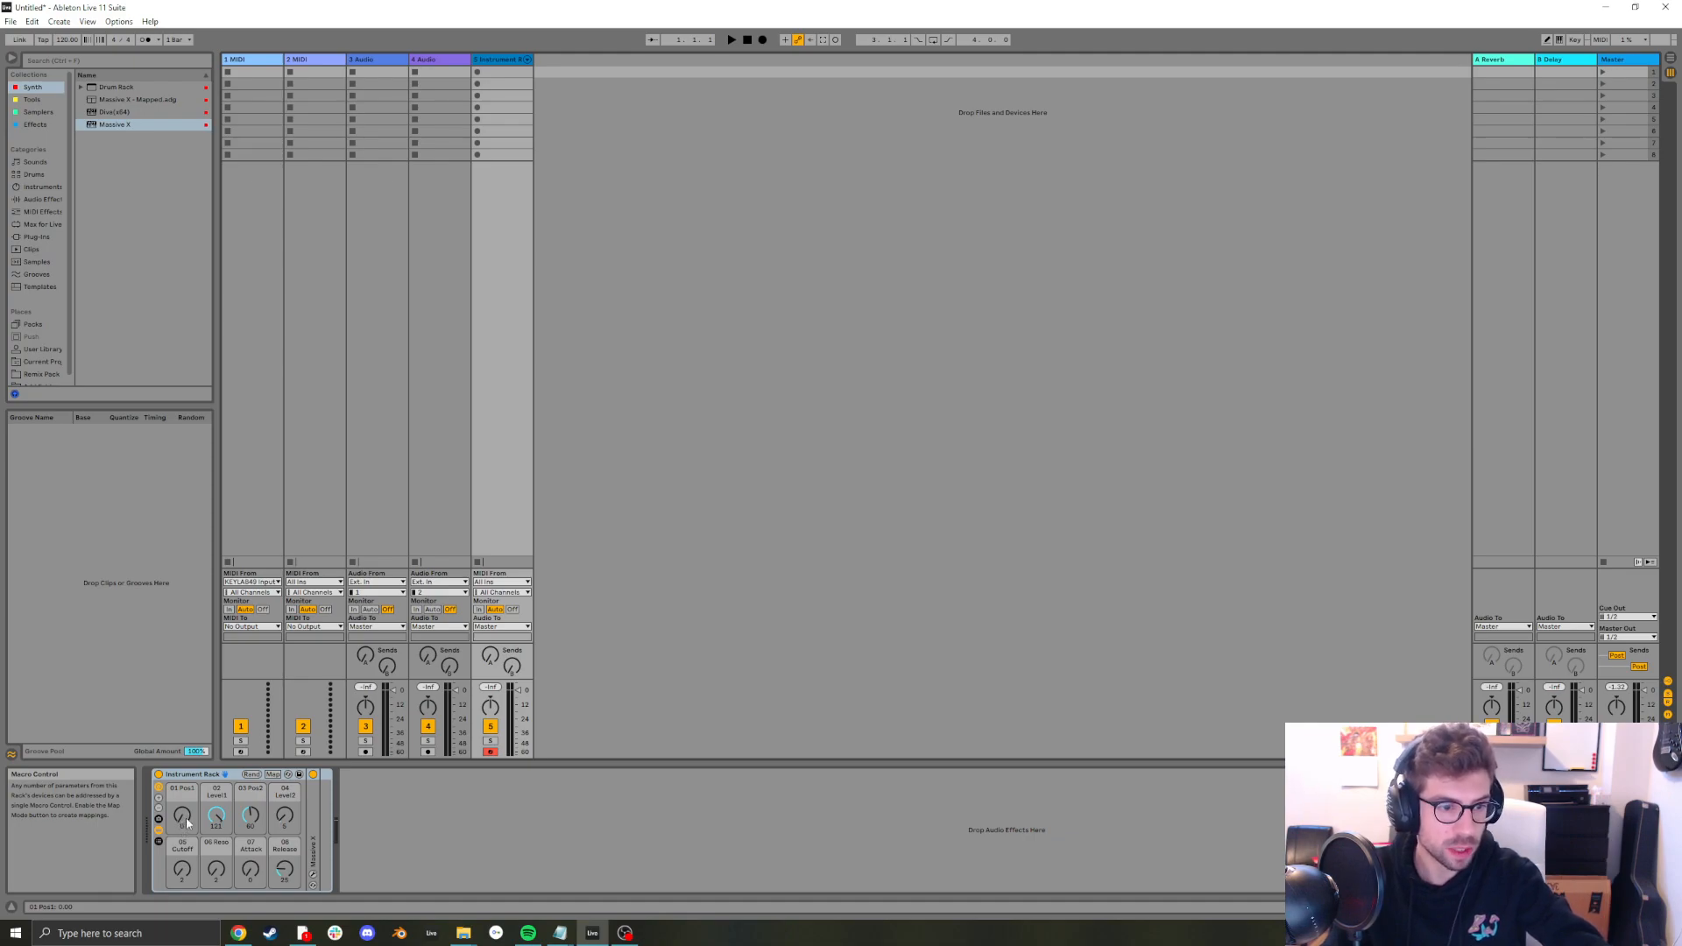
{"action": "left_click", "coordinate": [196, 776]}
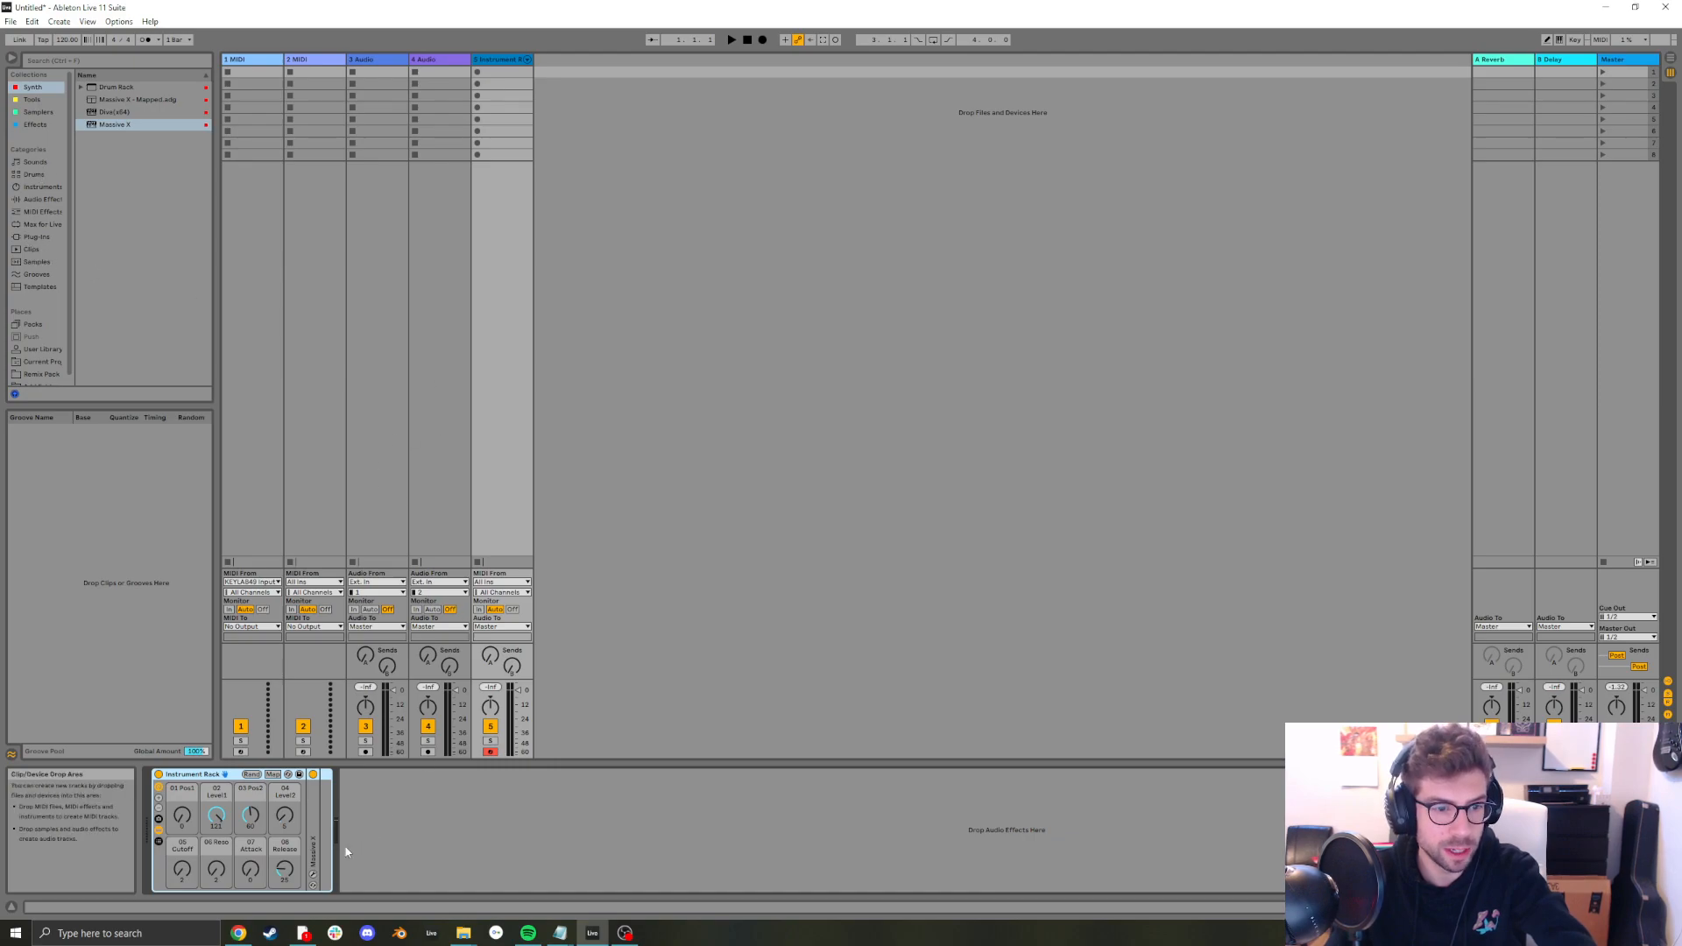
{"action": "left_click", "coordinate": [300, 776]}
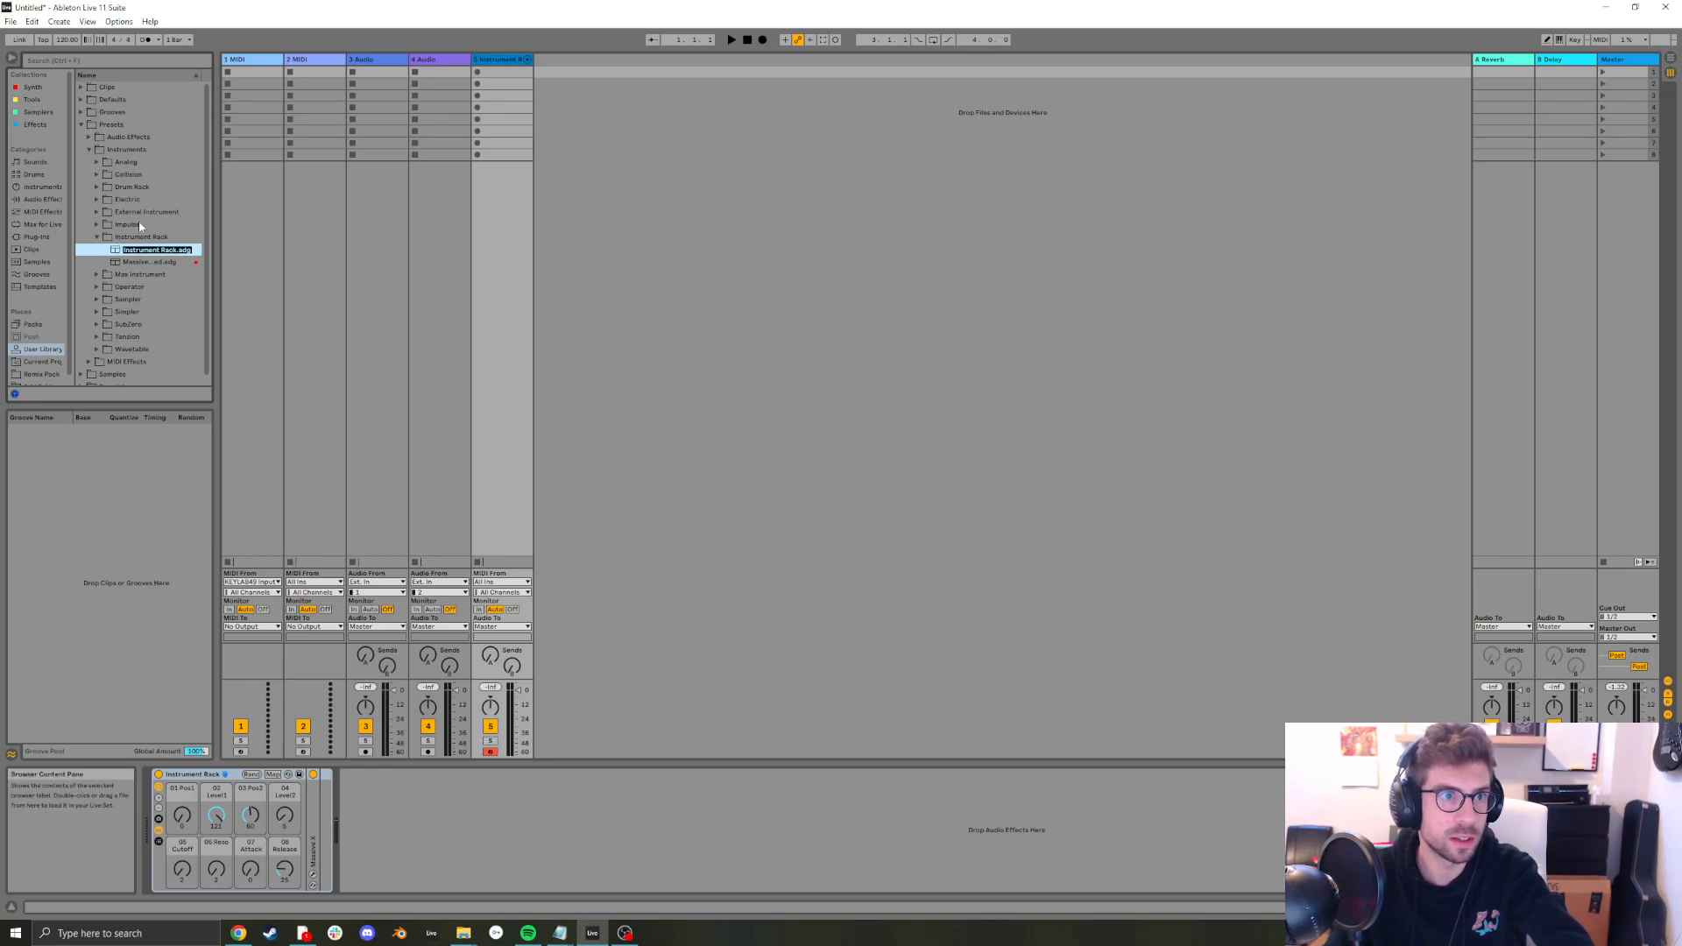
{"action": "type", "text": "CustomMidiMap"}
{"action": "key", "text": "Return"}
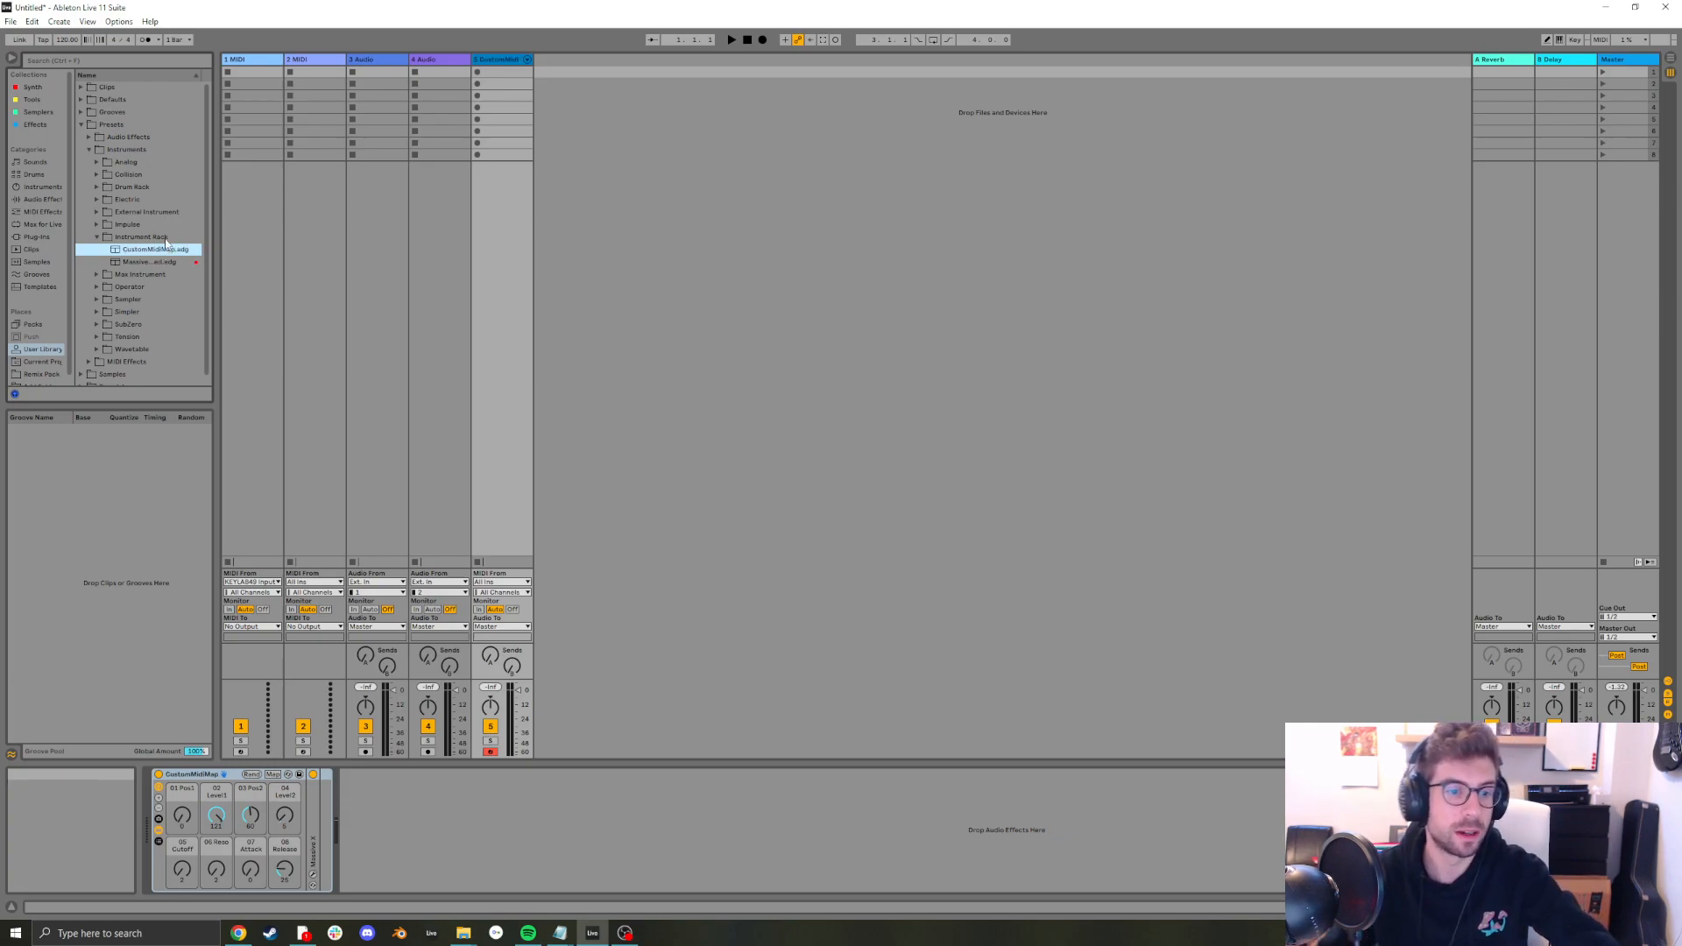
Delete the CustomMidiMap rack from the MIDI track and load it again from the saved preset in the User Library
{"action": "left_click", "coordinate": [560, 780]}
{"action": "left_click", "coordinate": [217, 774]}
{"action": "key", "text": "Delete"}
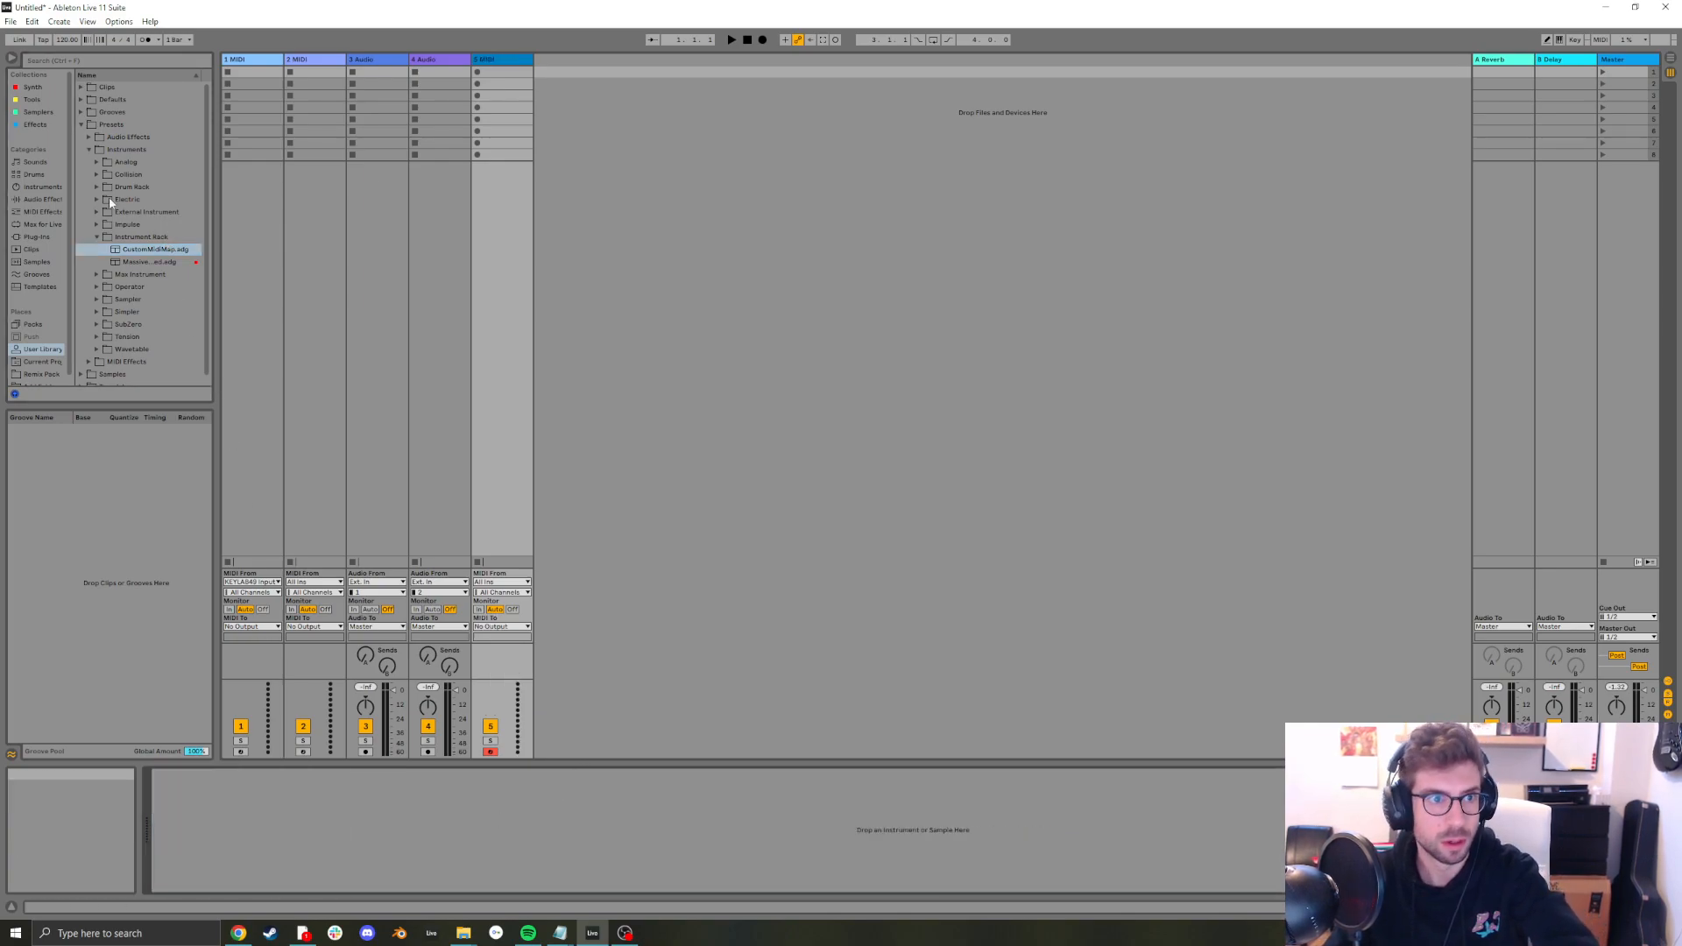
{"action": "left_click", "coordinate": [147, 252]}
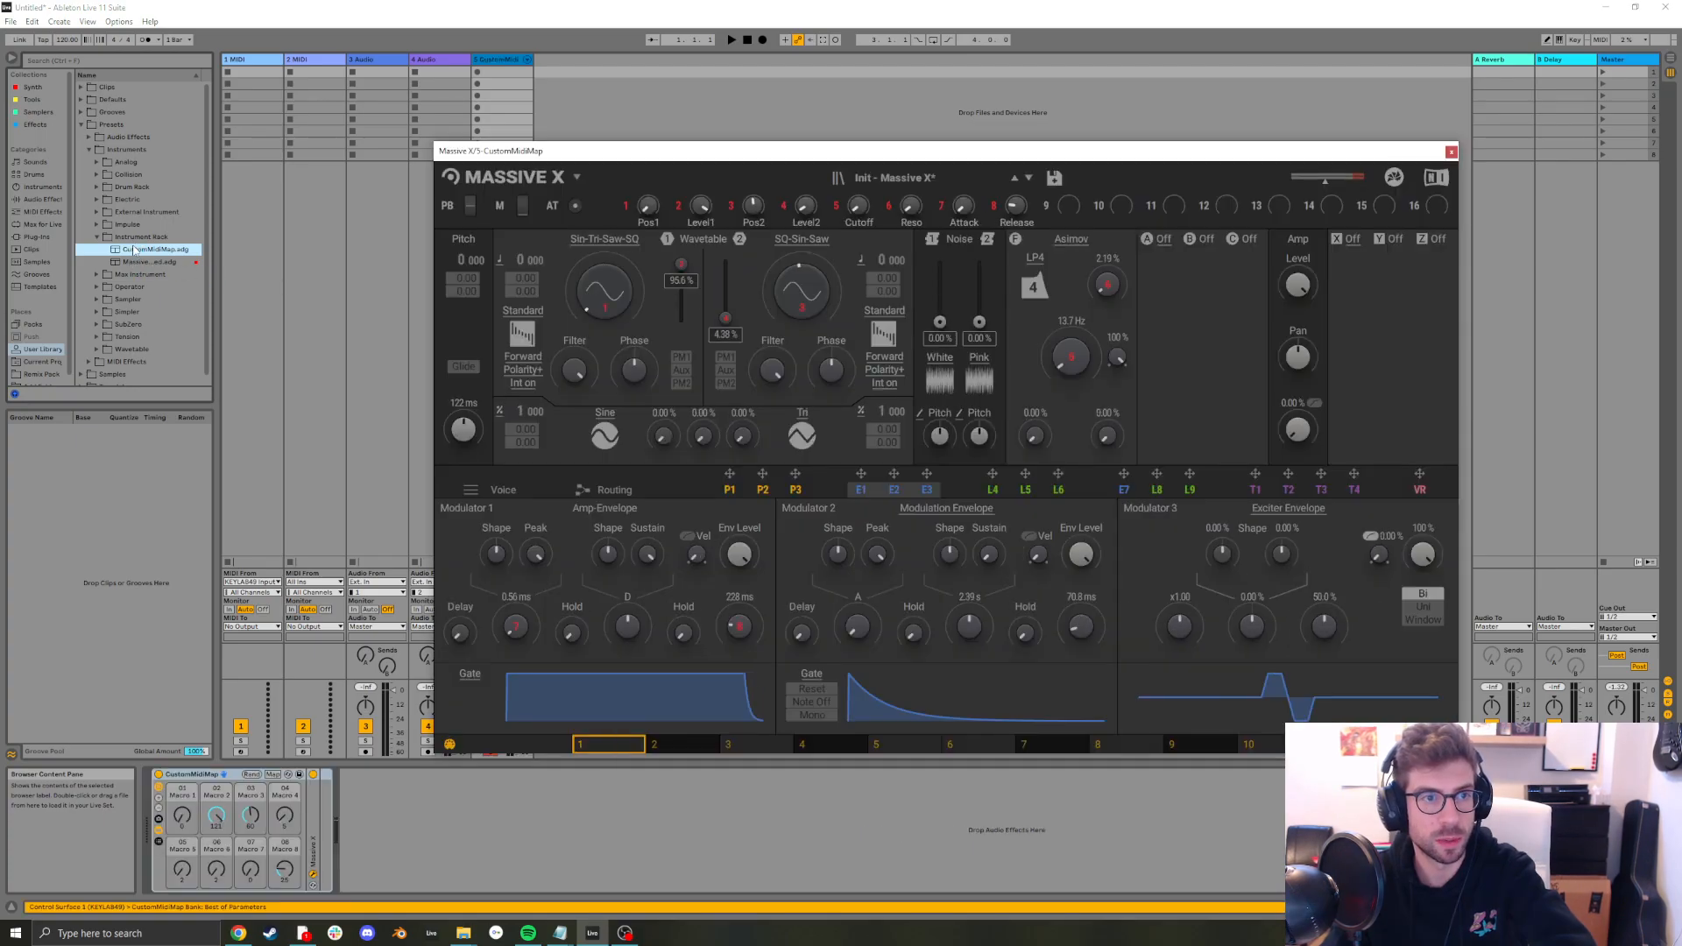
{"action": "right_click", "coordinate": [137, 249]}
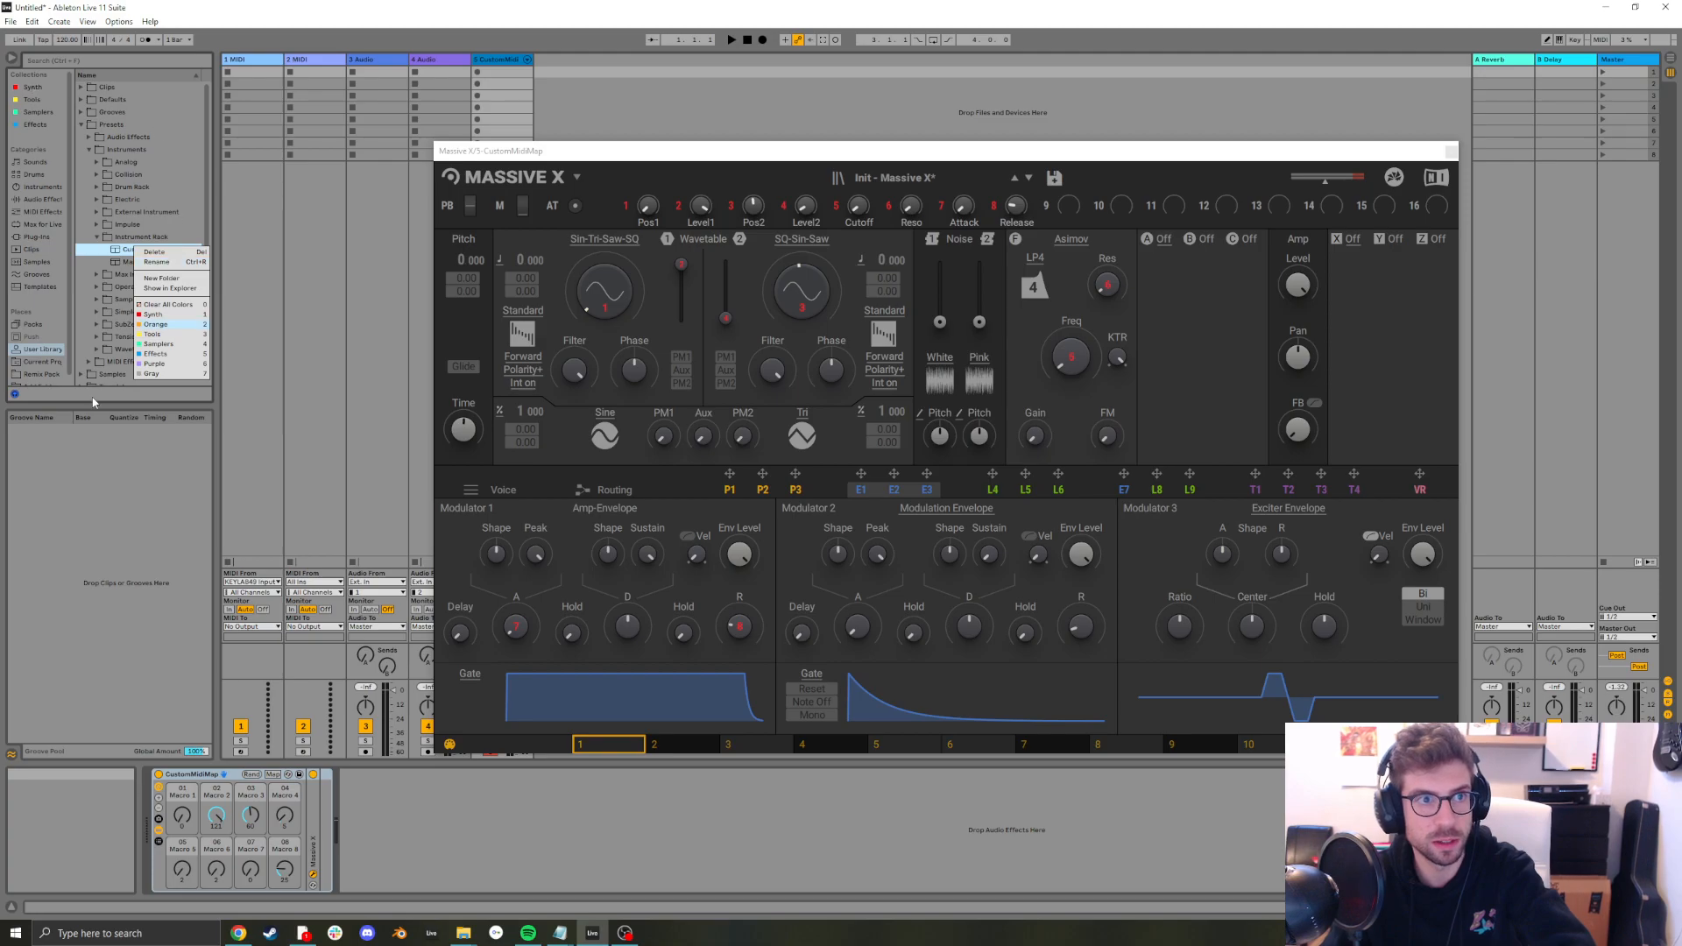
{"action": "left_click", "coordinate": [60, 527]}
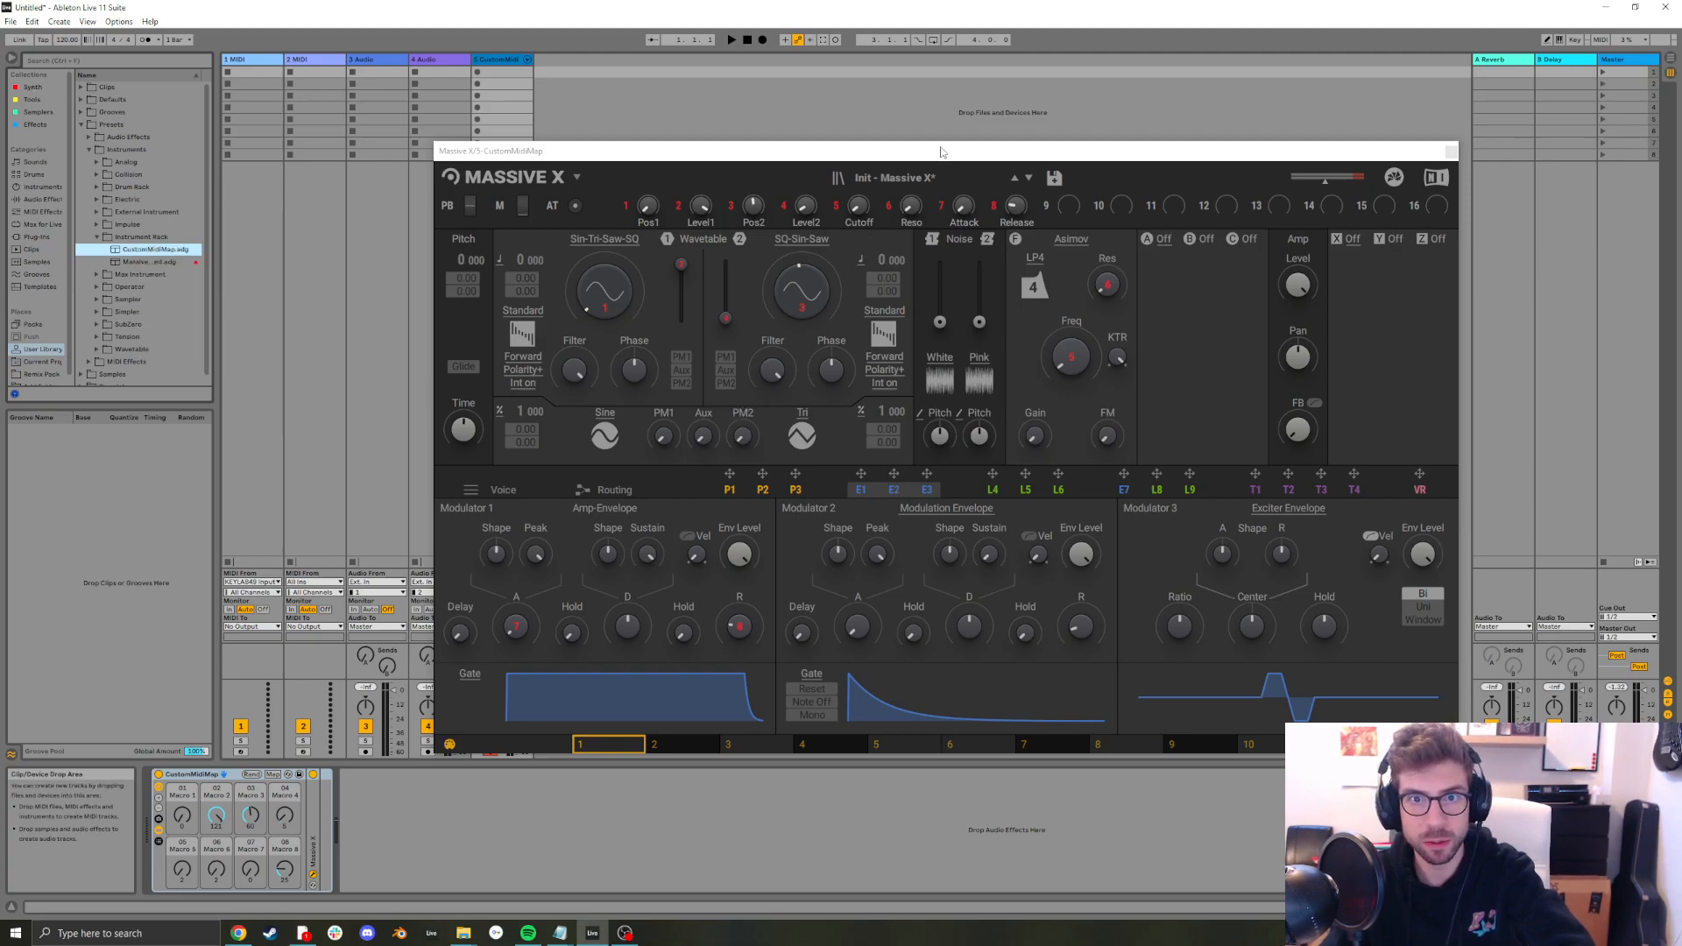
MIDI-map the rack's macros 1 to 8 to controller CCs 73, 75, 79, 72, 80, 81, 82 and 83, and sort the mappings by name
{"action": "left_click_drag", "start_coordinate": [944, 149], "coordinate": [1009, 115]}
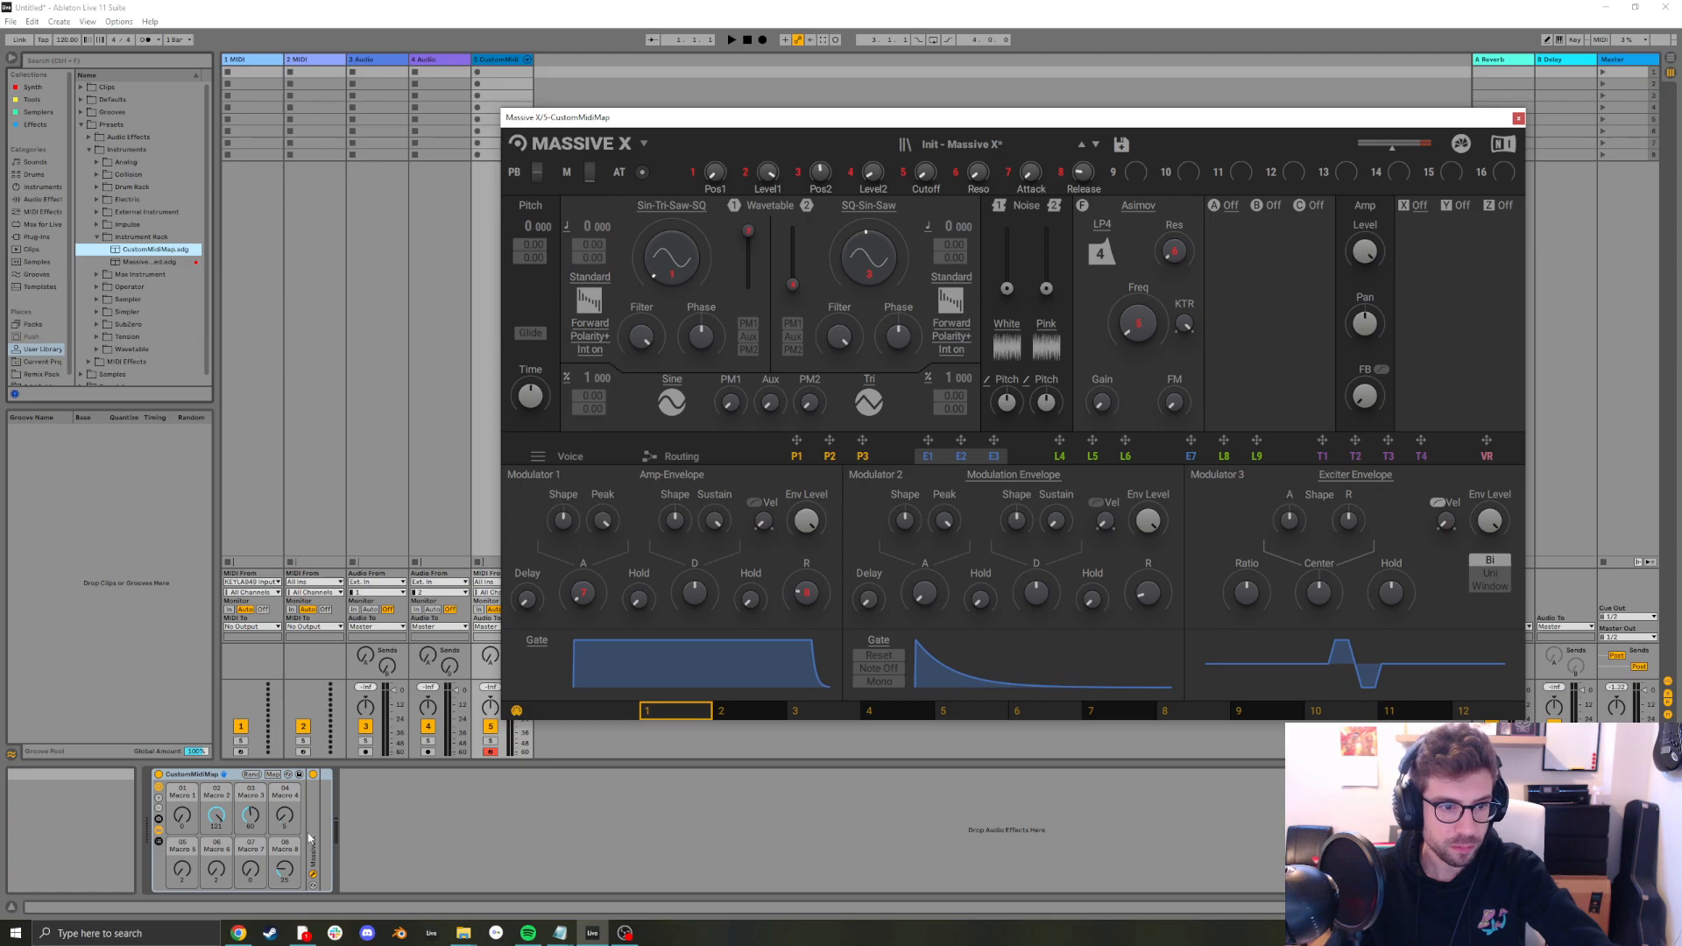
{"action": "left_click", "coordinate": [199, 805]}
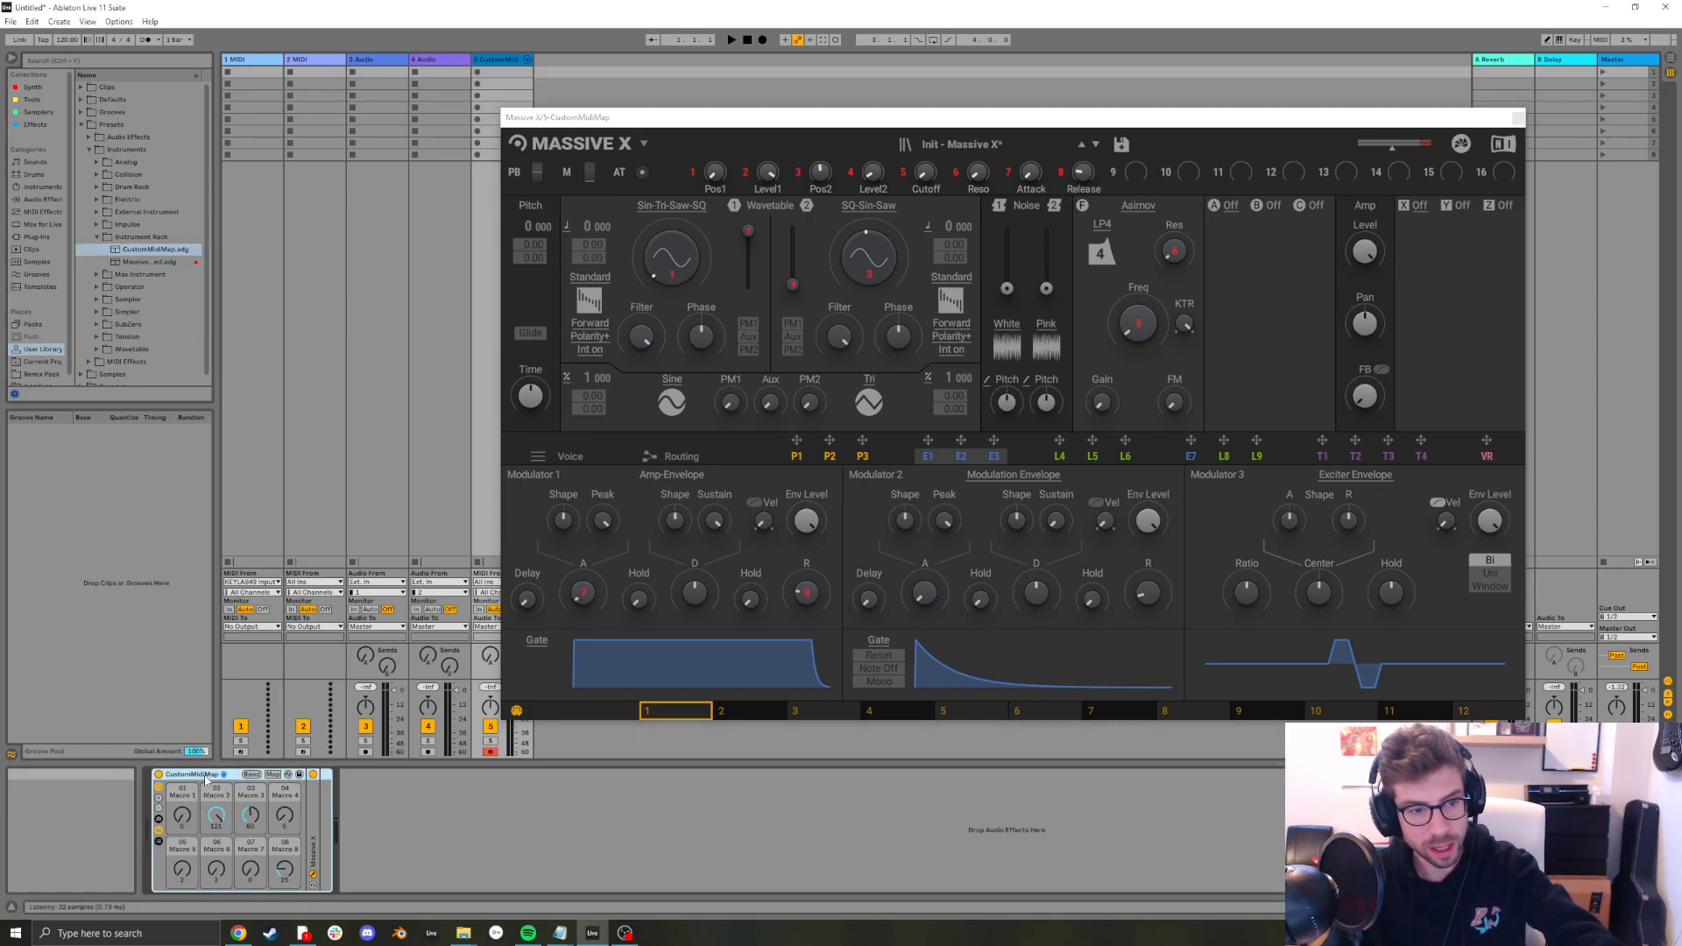
{"action": "key", "text": "ctrl+m"}
{"action": "left_click", "coordinate": [184, 816]}
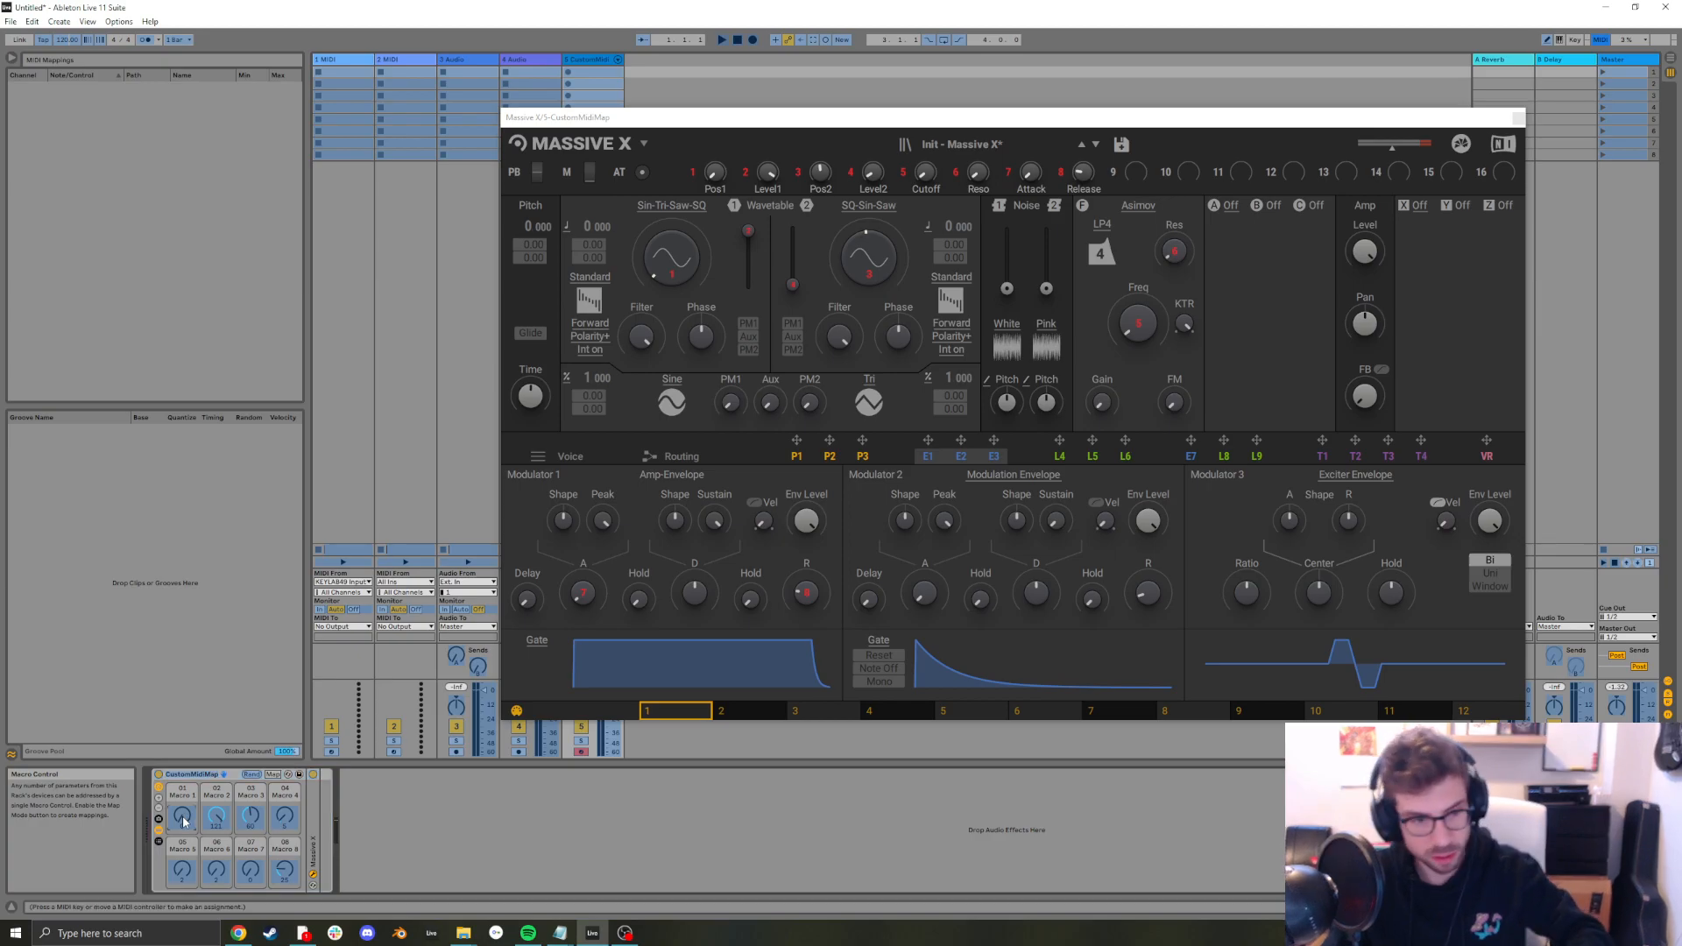
{"action": "left_click", "coordinate": [216, 819]}
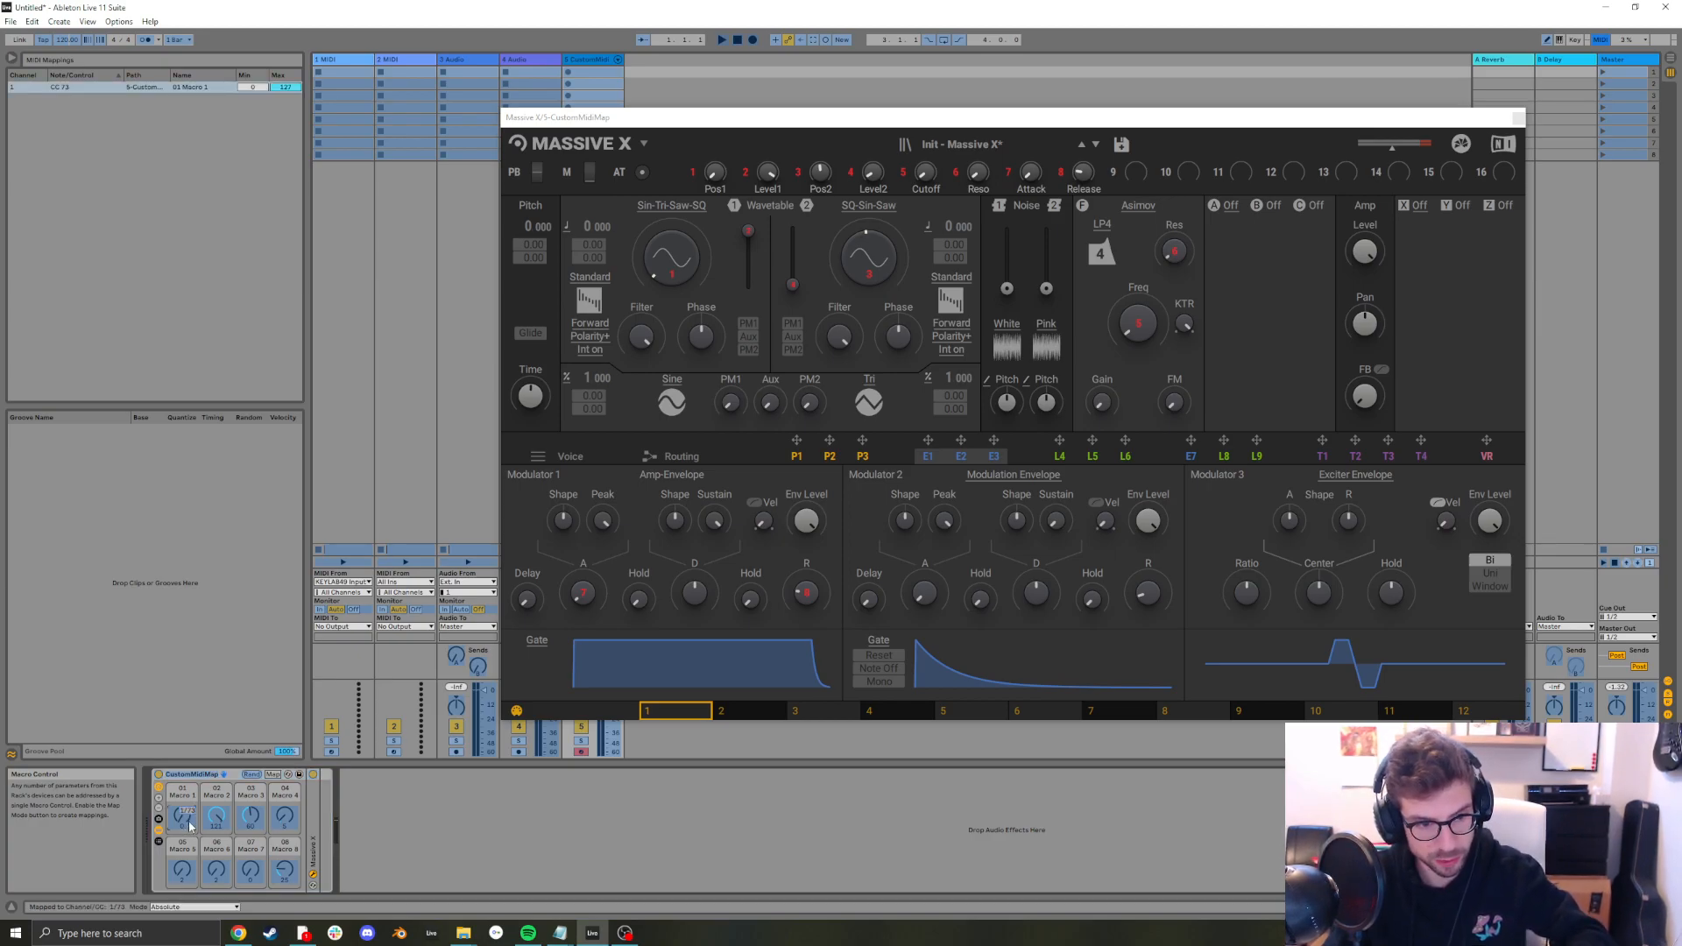
{"action": "left_click", "coordinate": [246, 823]}
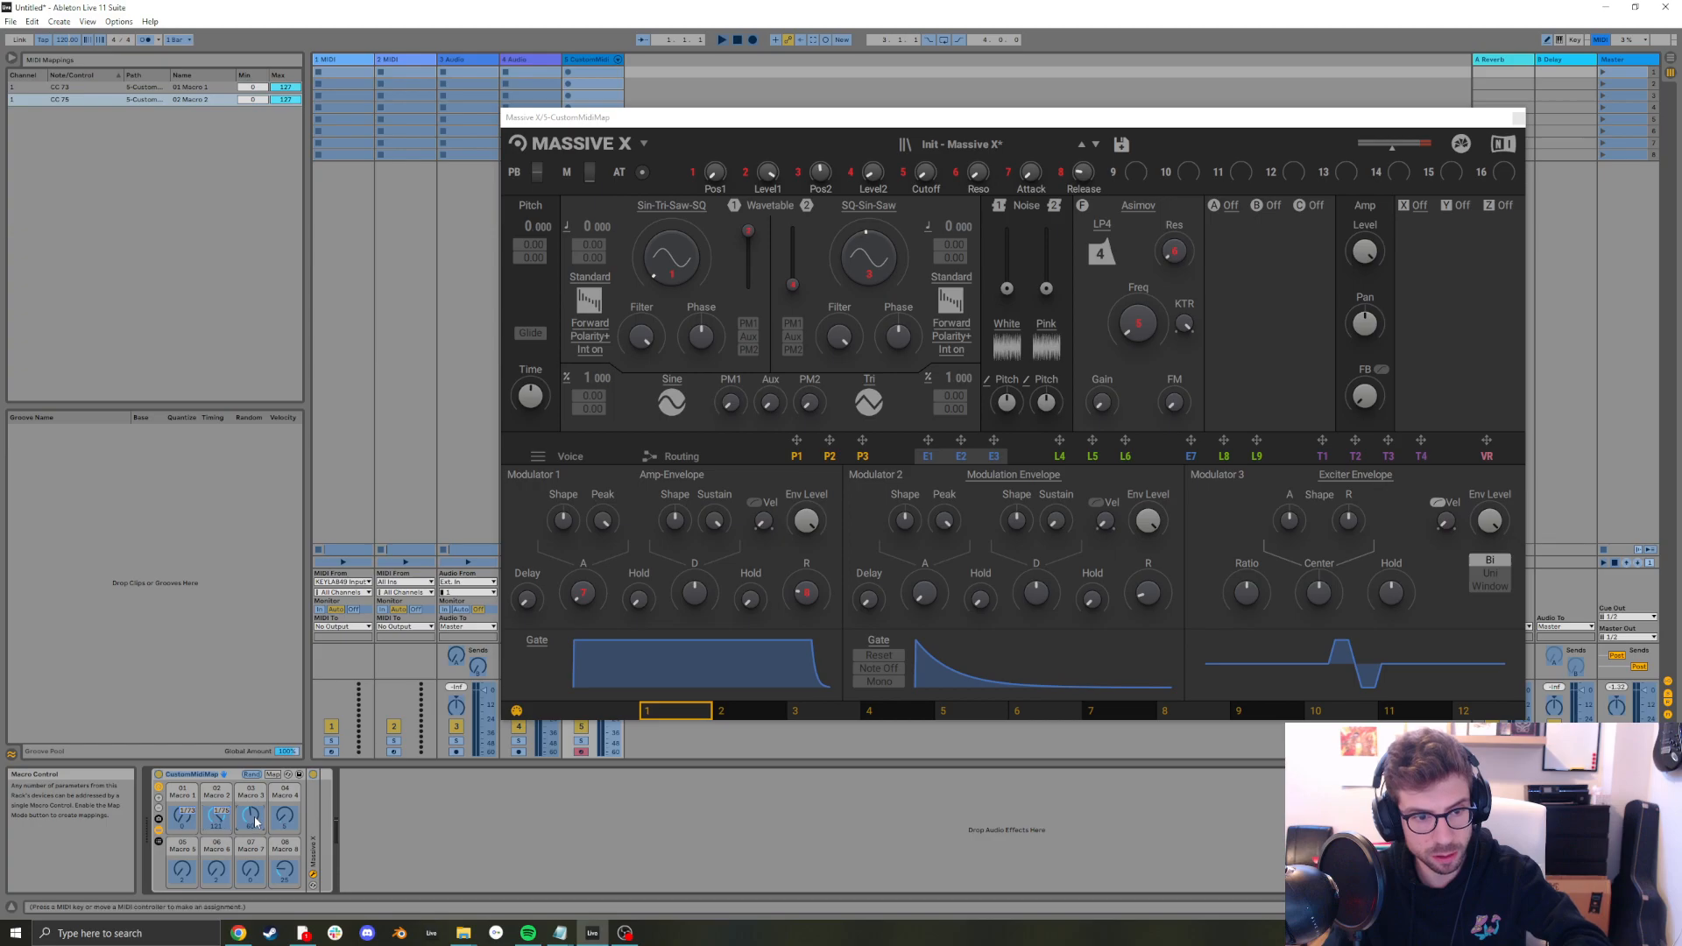
{"action": "left_click", "coordinate": [283, 818]}
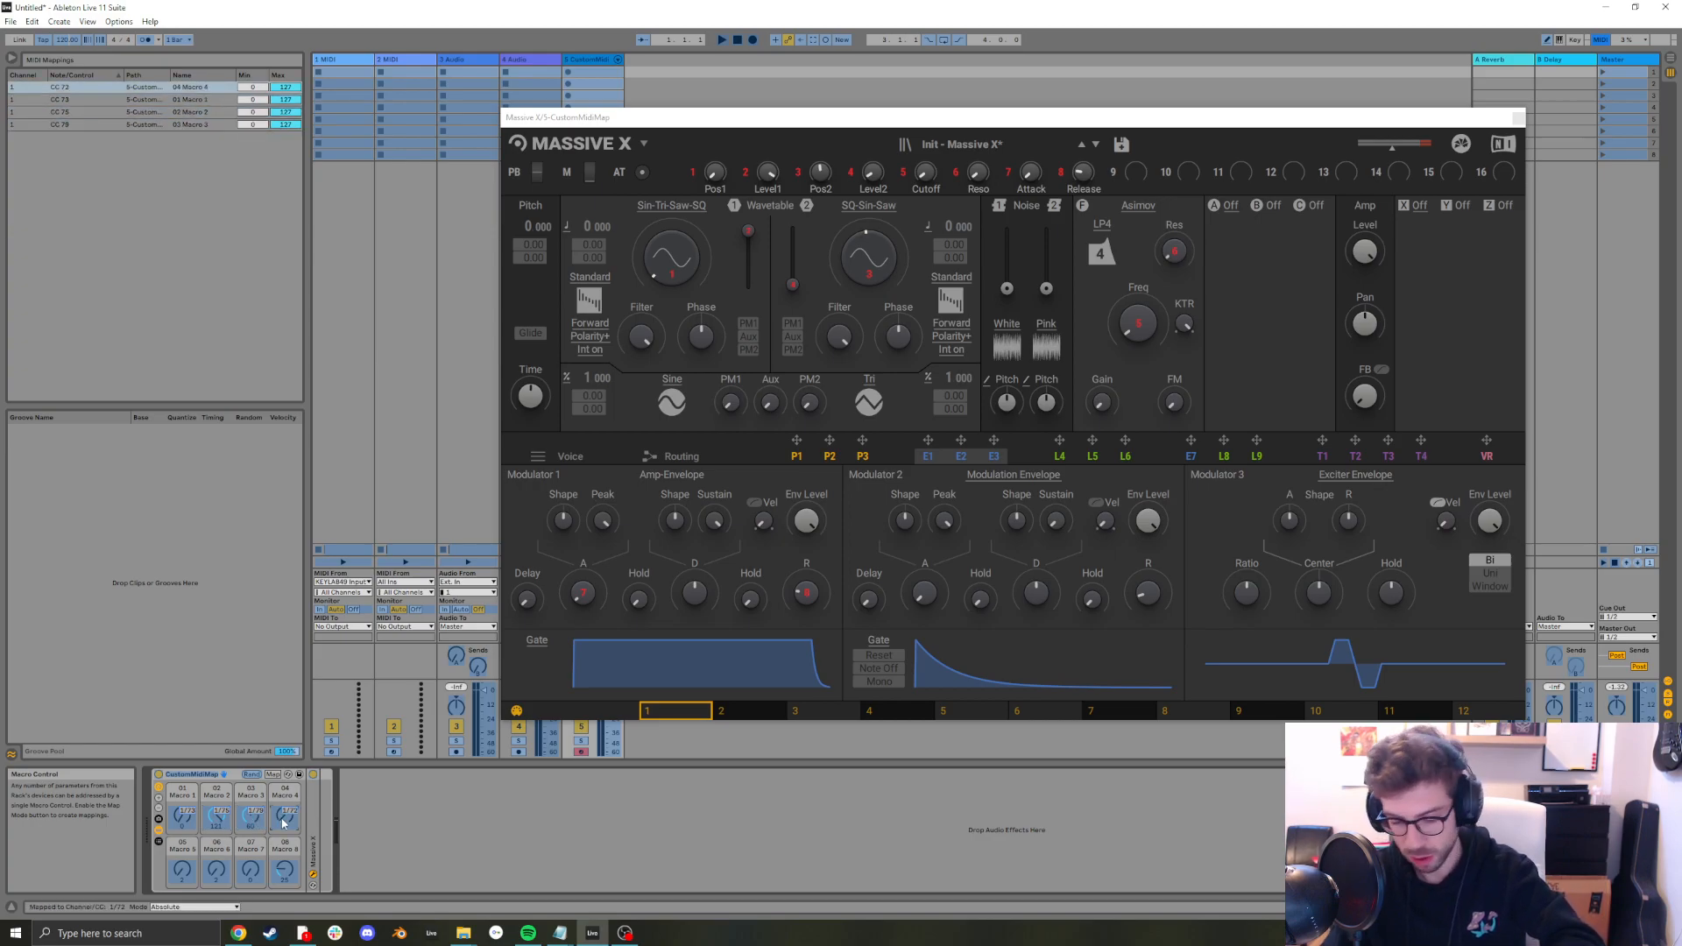
{"action": "left_click", "coordinate": [182, 870]}
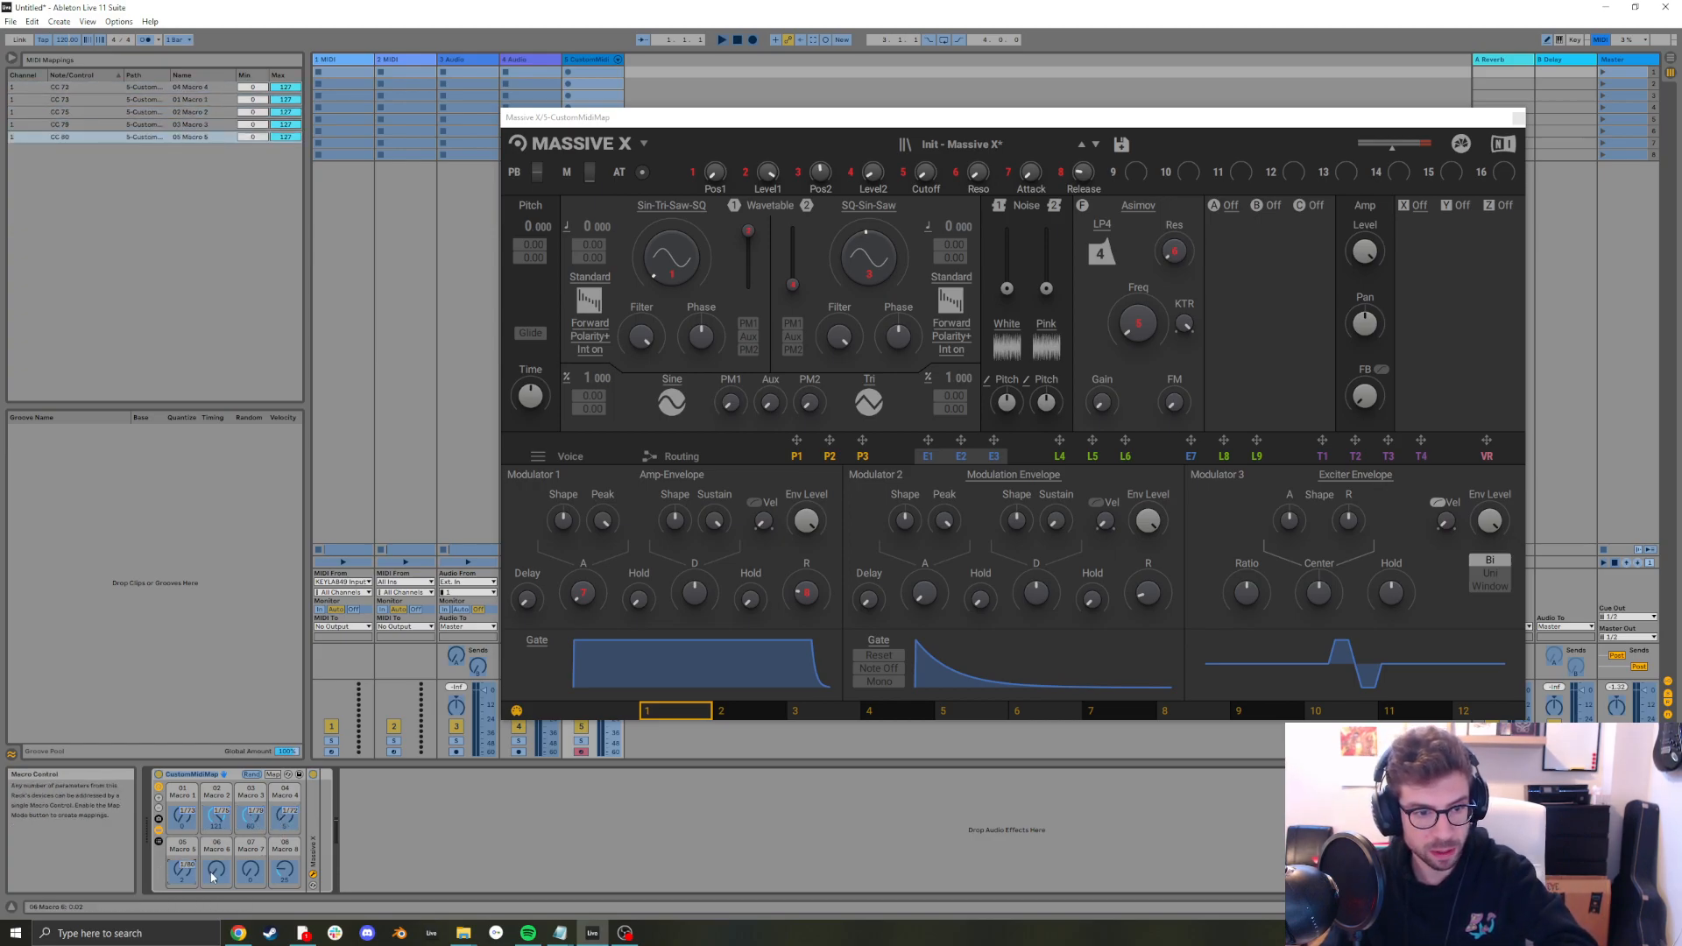
{"action": "left_click", "coordinate": [250, 870]}
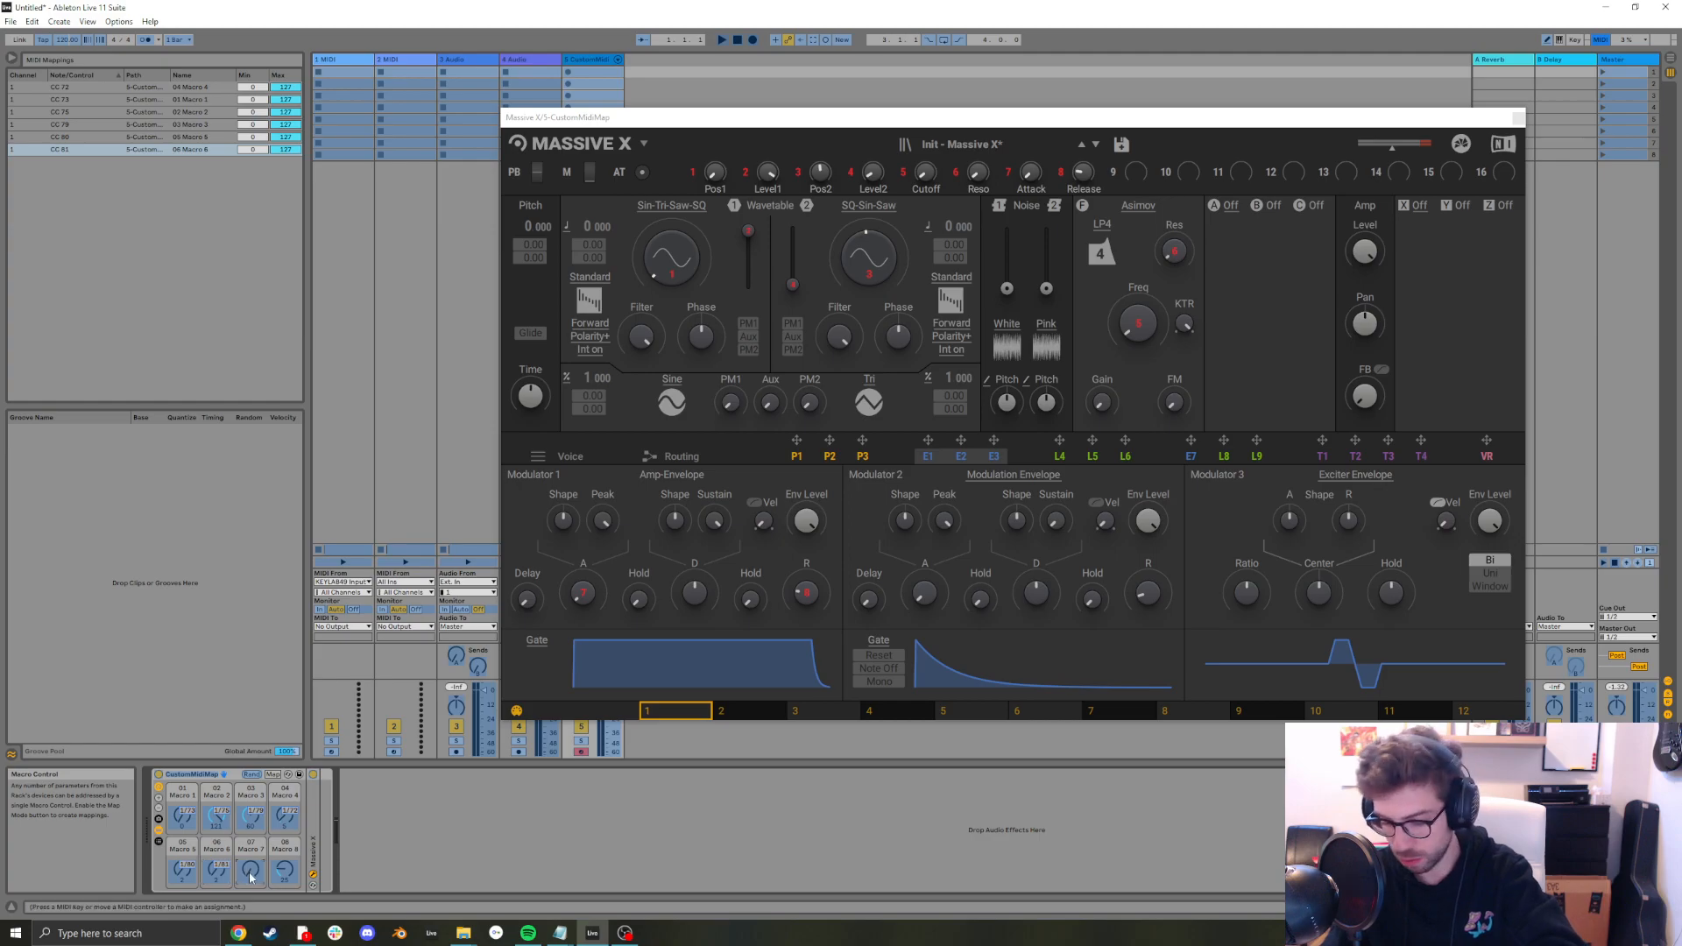
{"action": "left_click", "coordinate": [283, 872]}
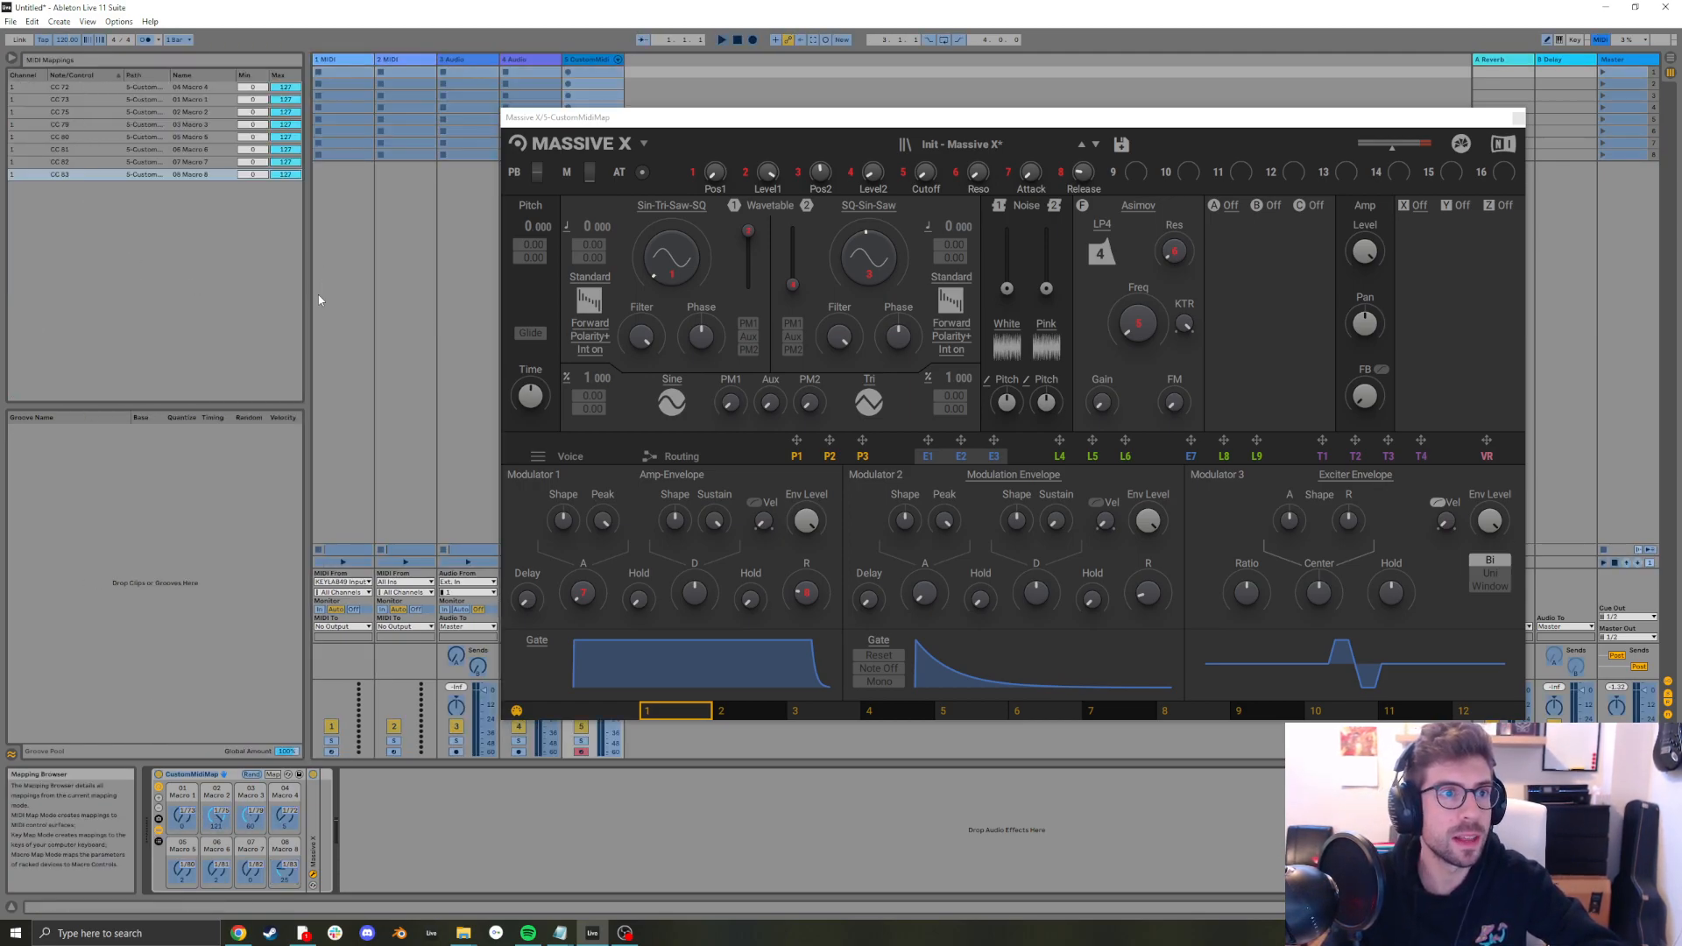
{"action": "left_click", "coordinate": [197, 76]}
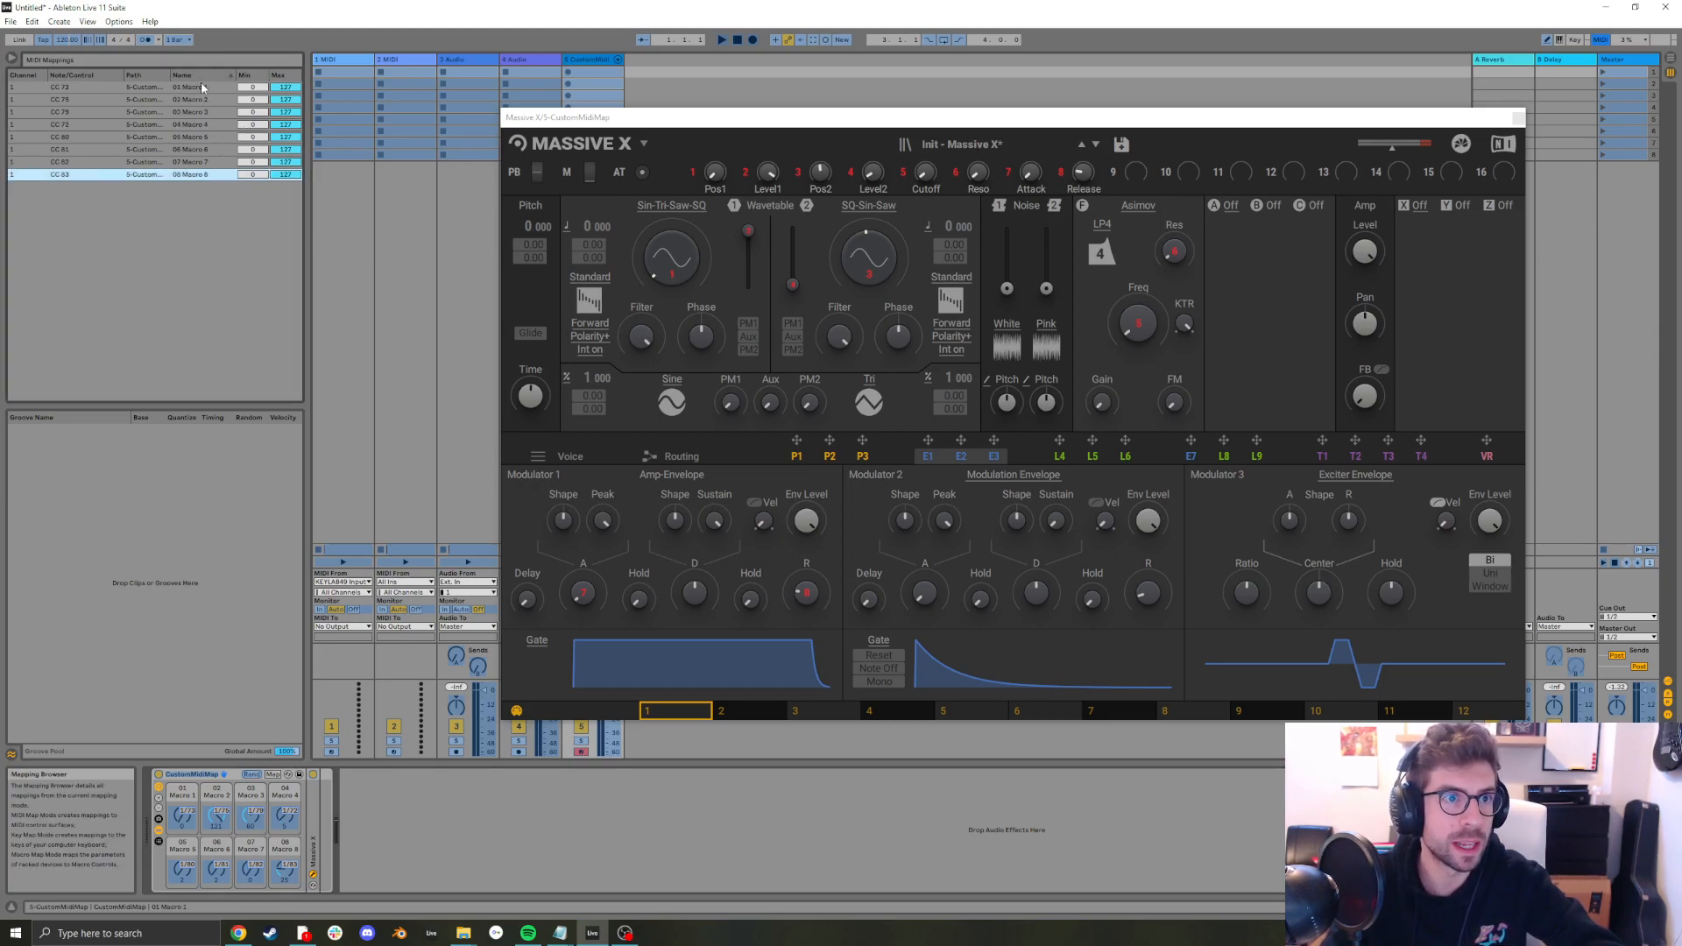
{"action": "left_click_drag", "start_coordinate": [307, 298], "coordinate": [381, 298]}
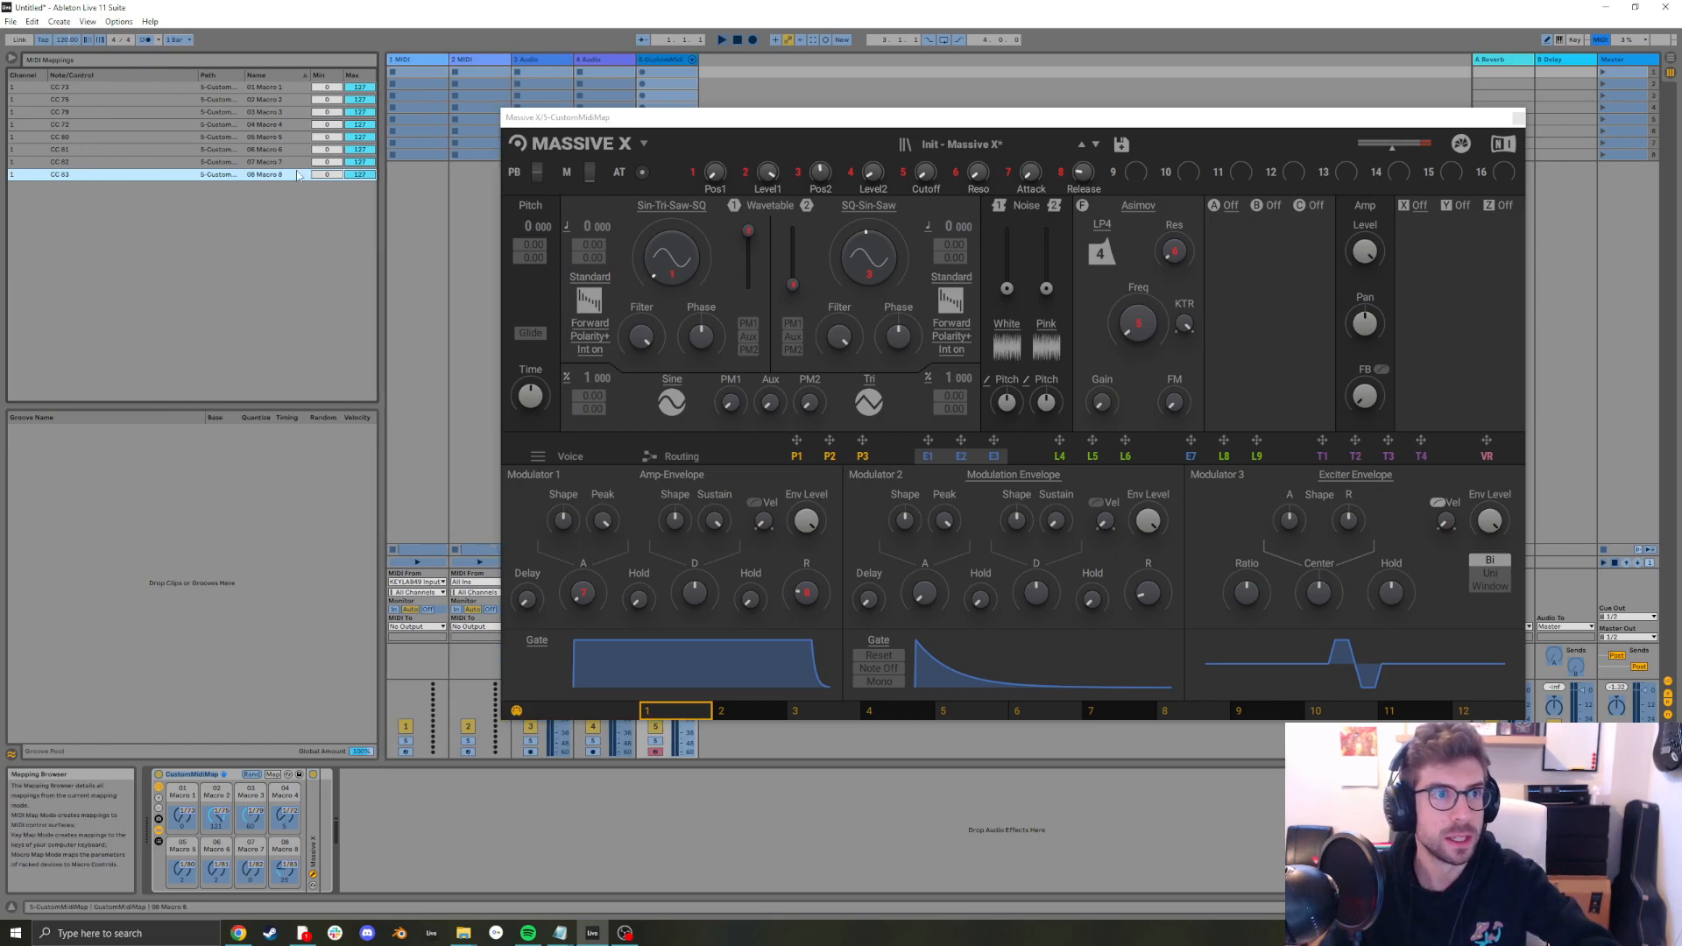
Switch to the User Remote Scripts folder in File Explorer and open UserConfiguration.txt from its KEYLAB49 folder in Notepad
{"action": "key", "text": "alt+Tab"}
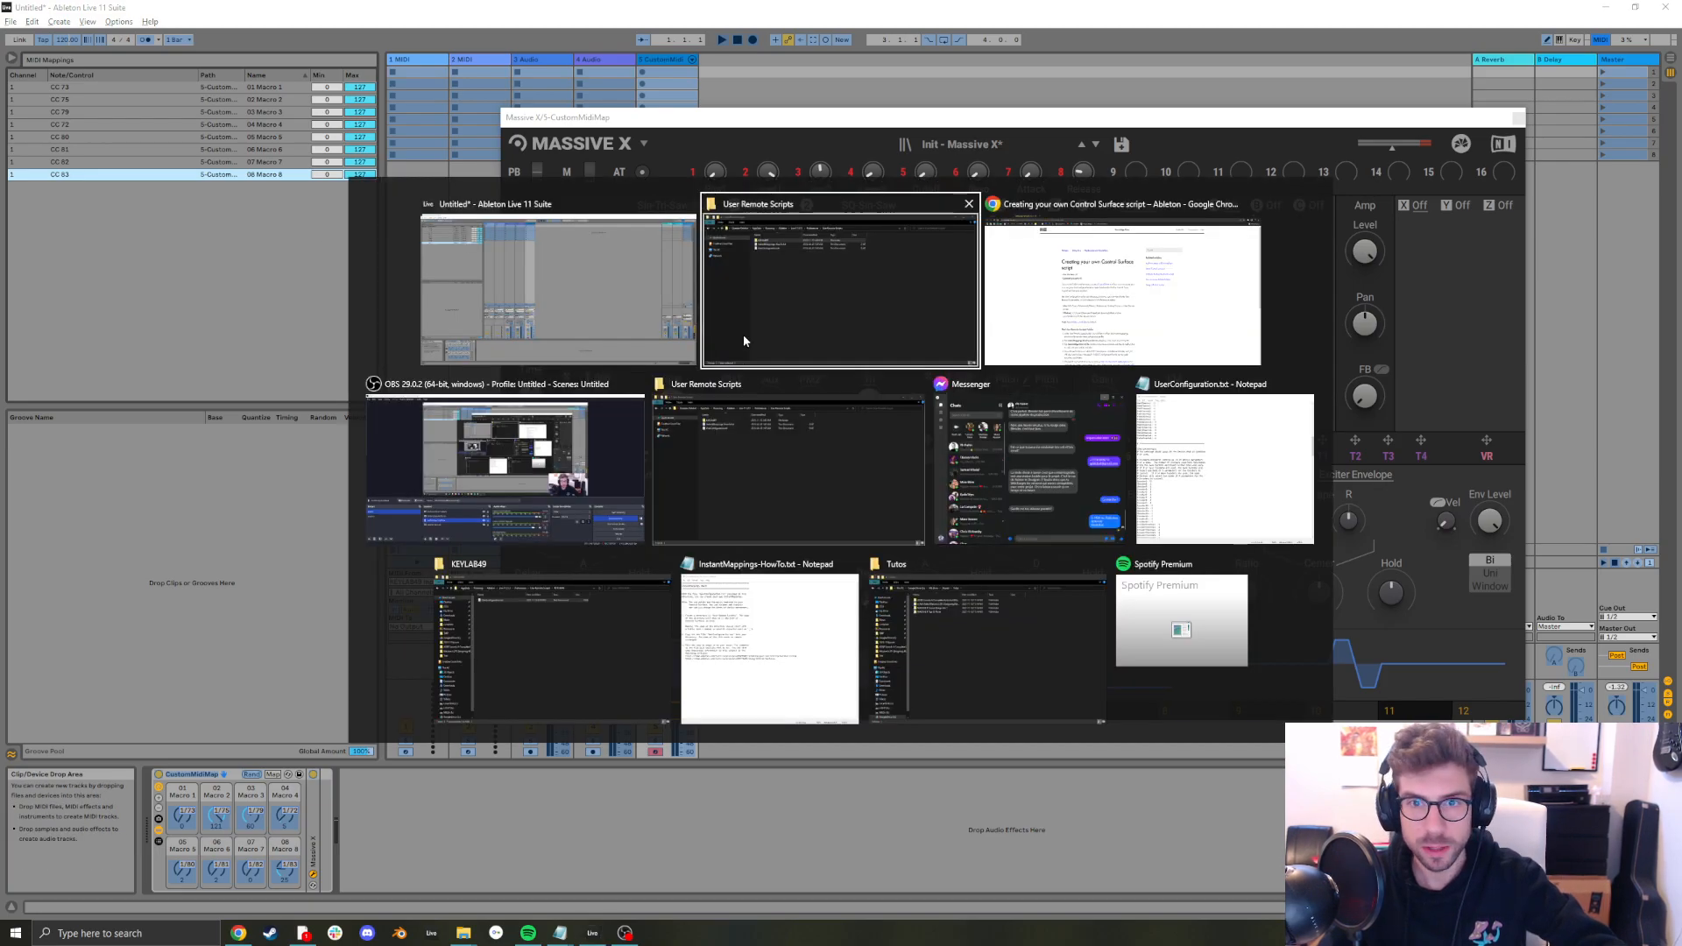
{"action": "left_click", "coordinate": [849, 290]}
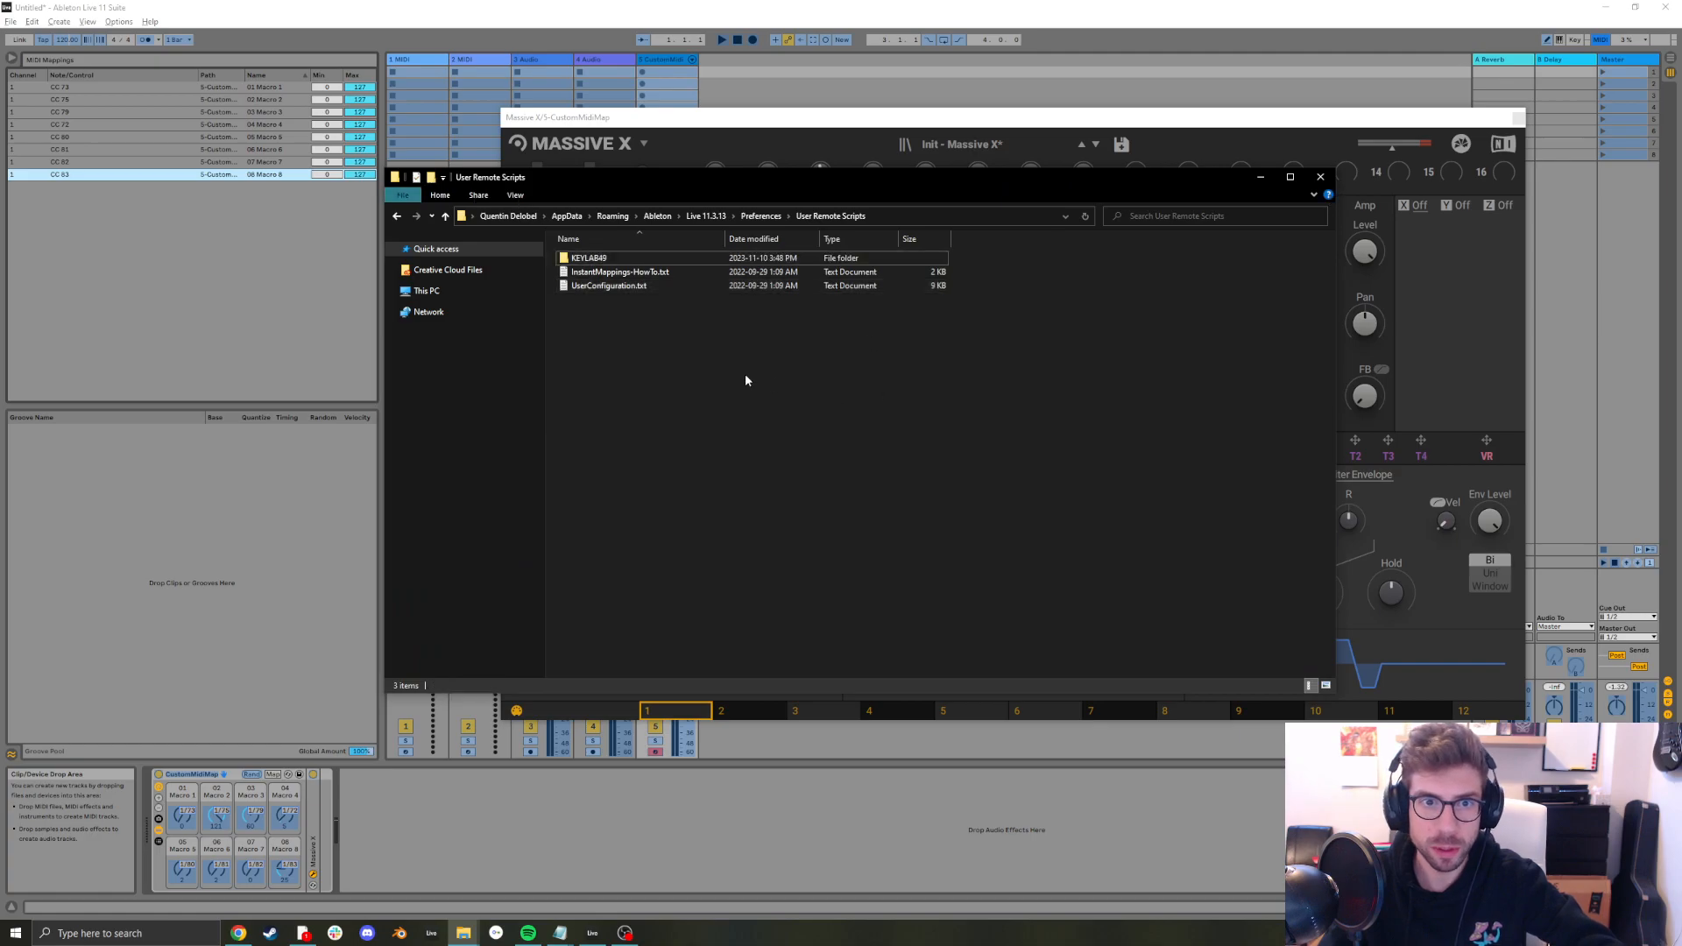
{"action": "left_click_drag", "start_coordinate": [791, 185], "coordinate": [816, 190]}
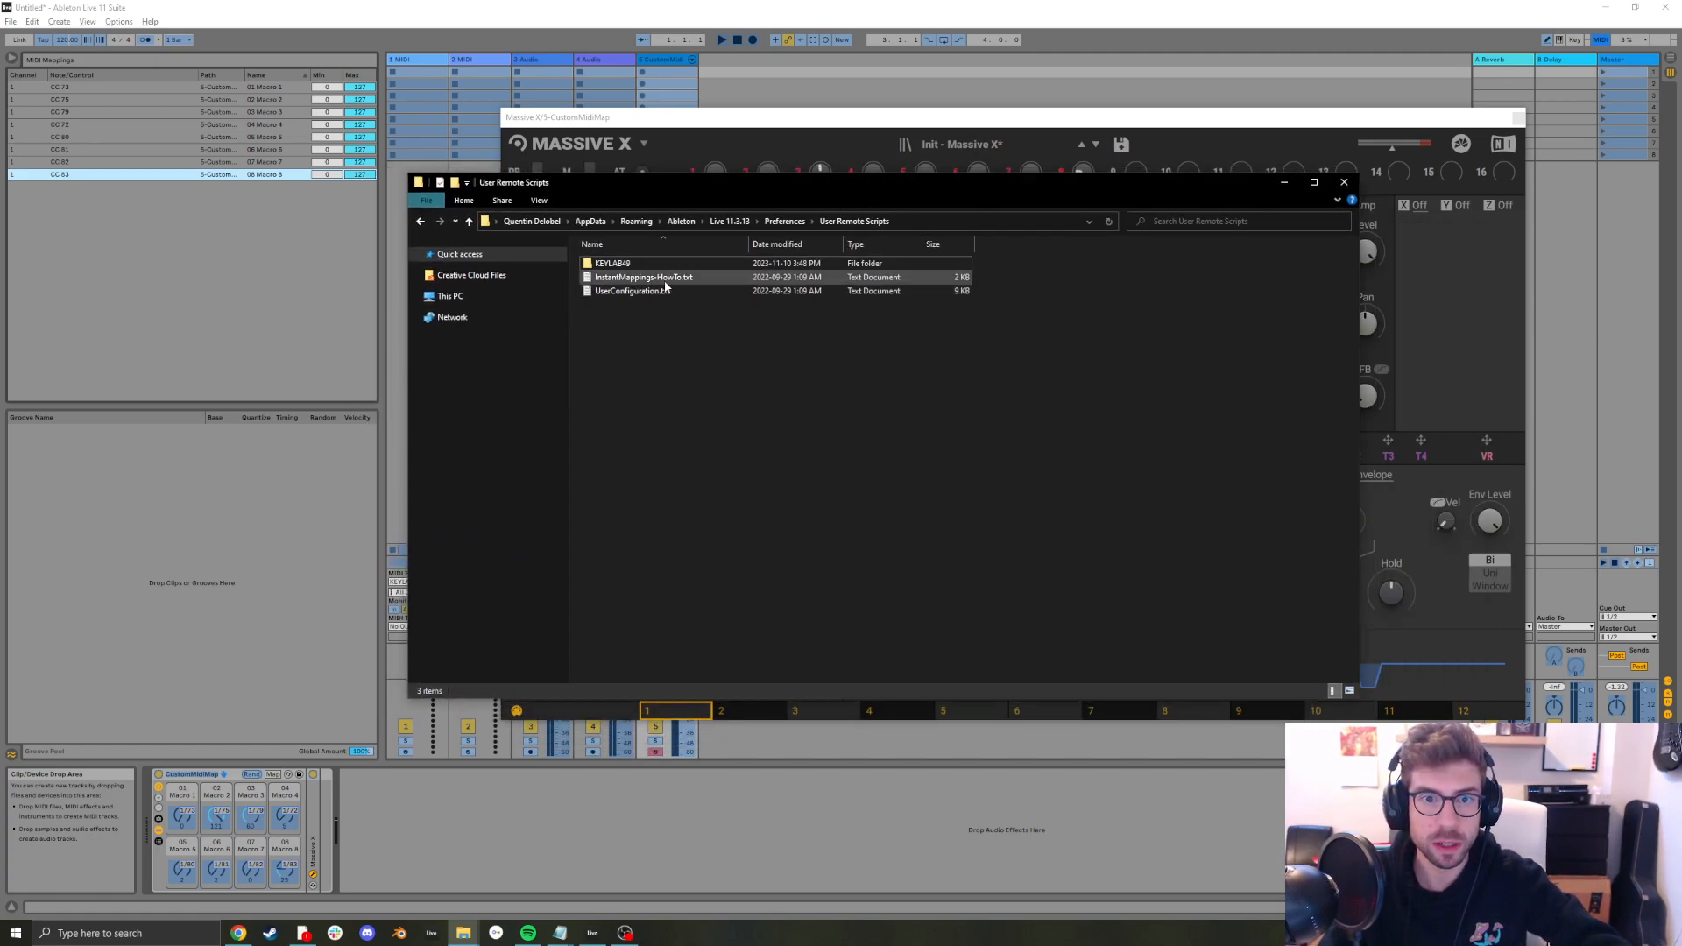
{"action": "left_click", "coordinate": [627, 296]}
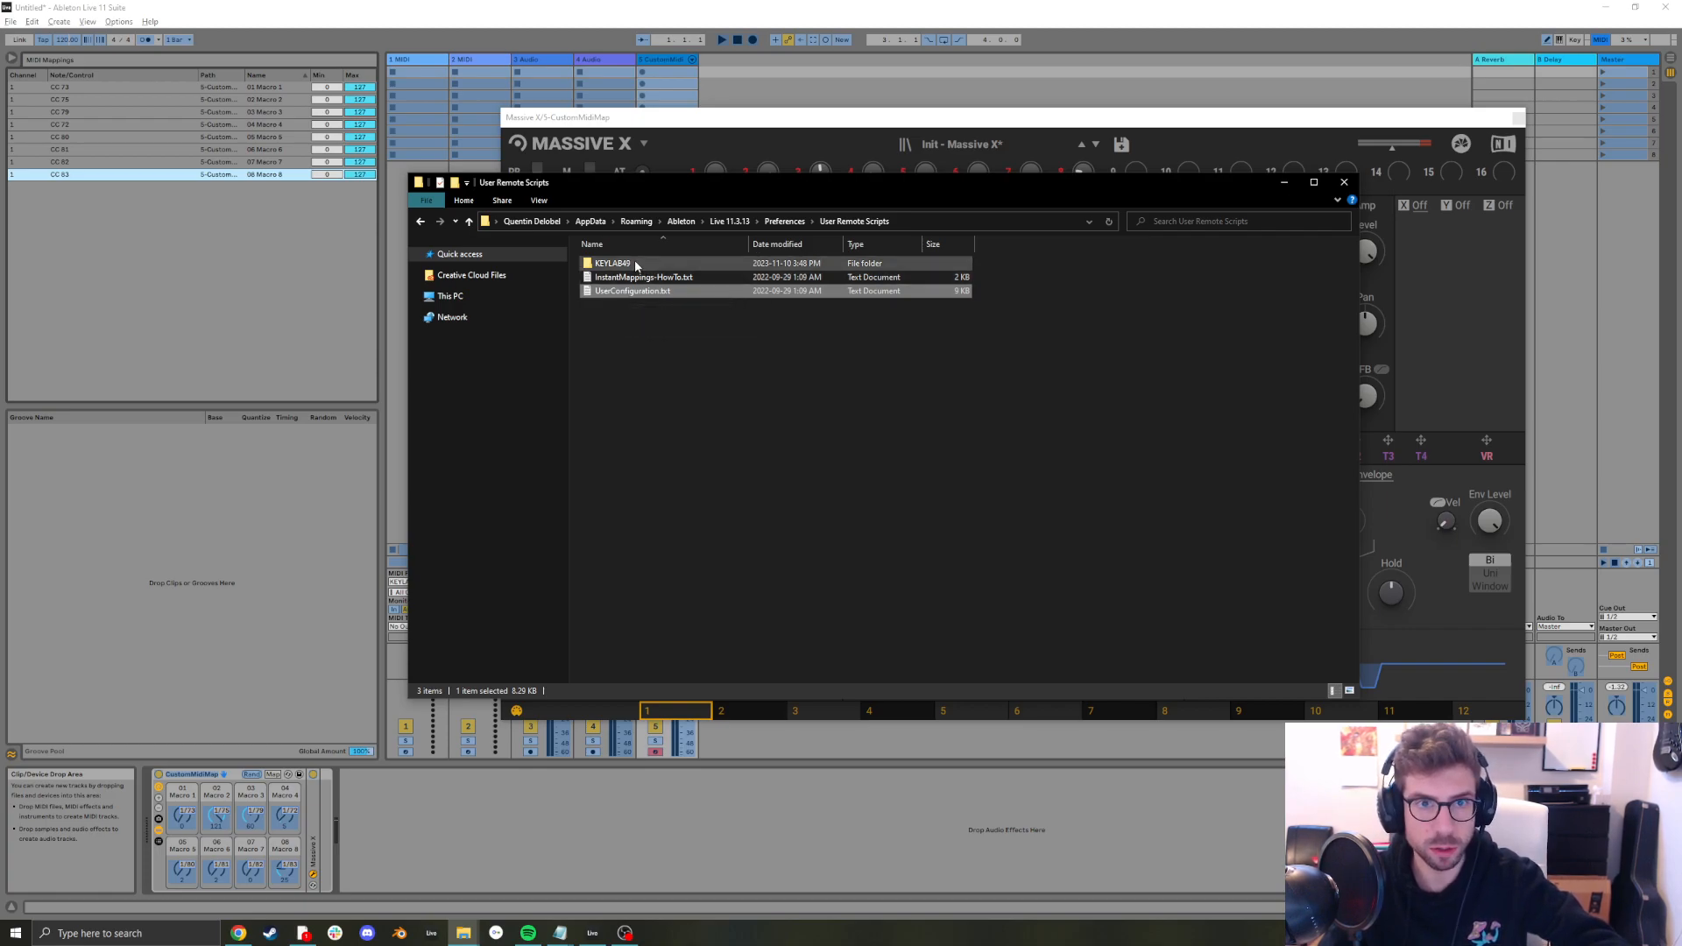
{"action": "double_click", "coordinate": [632, 266]}
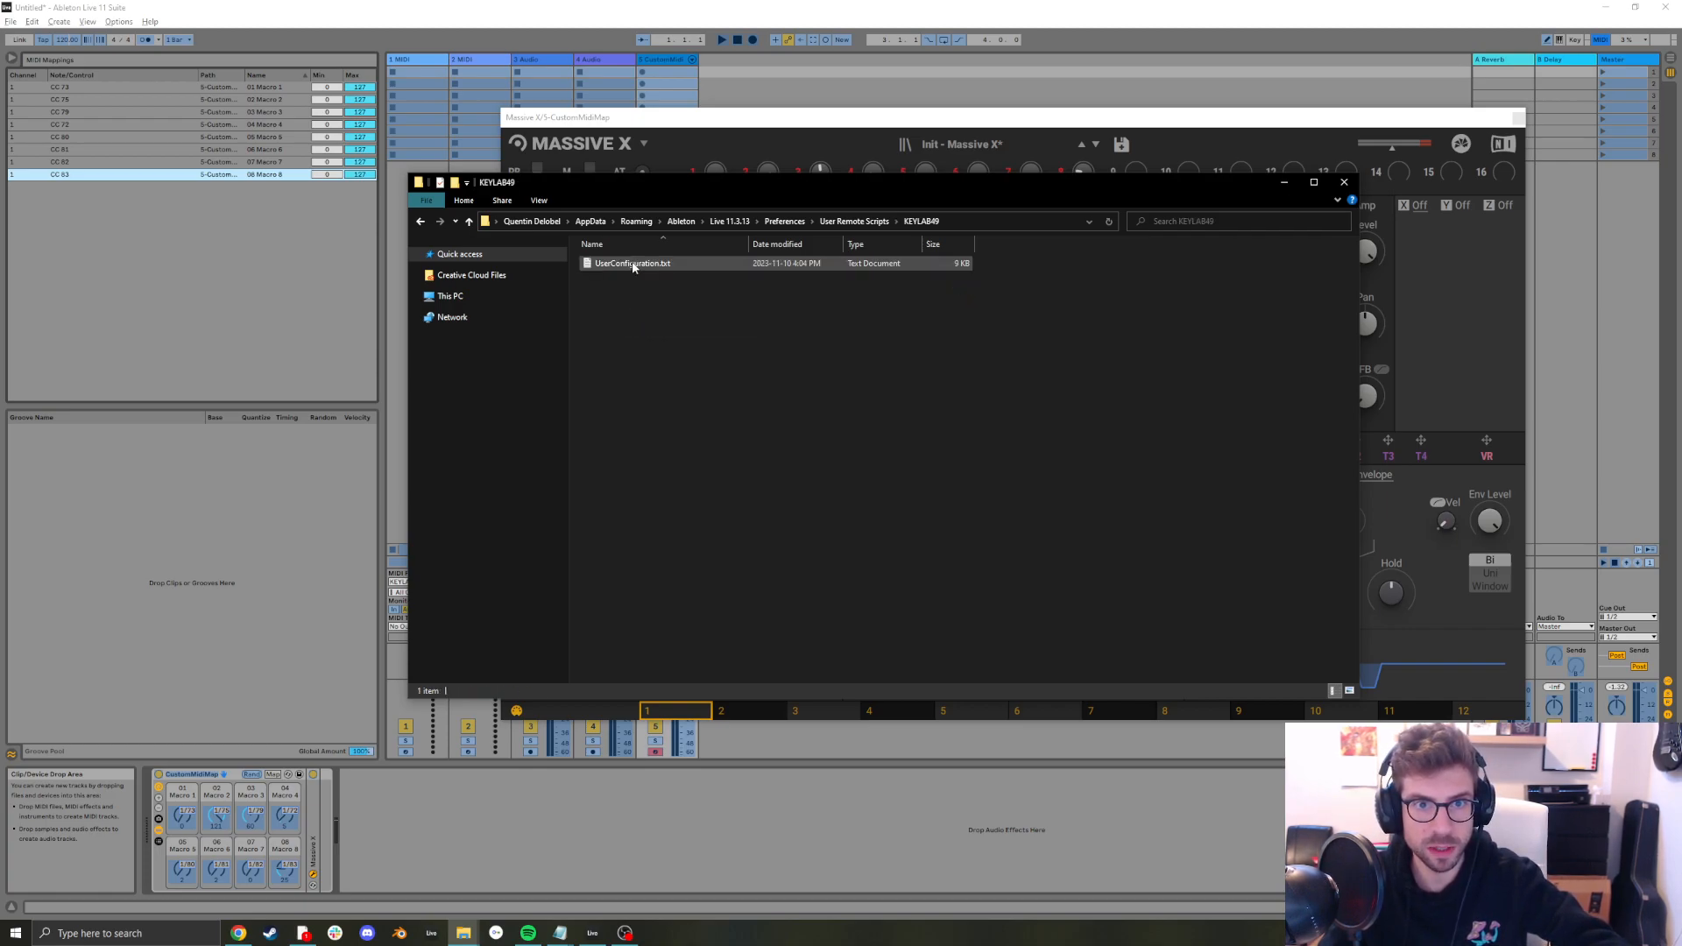
{"action": "left_click", "coordinate": [854, 220]}
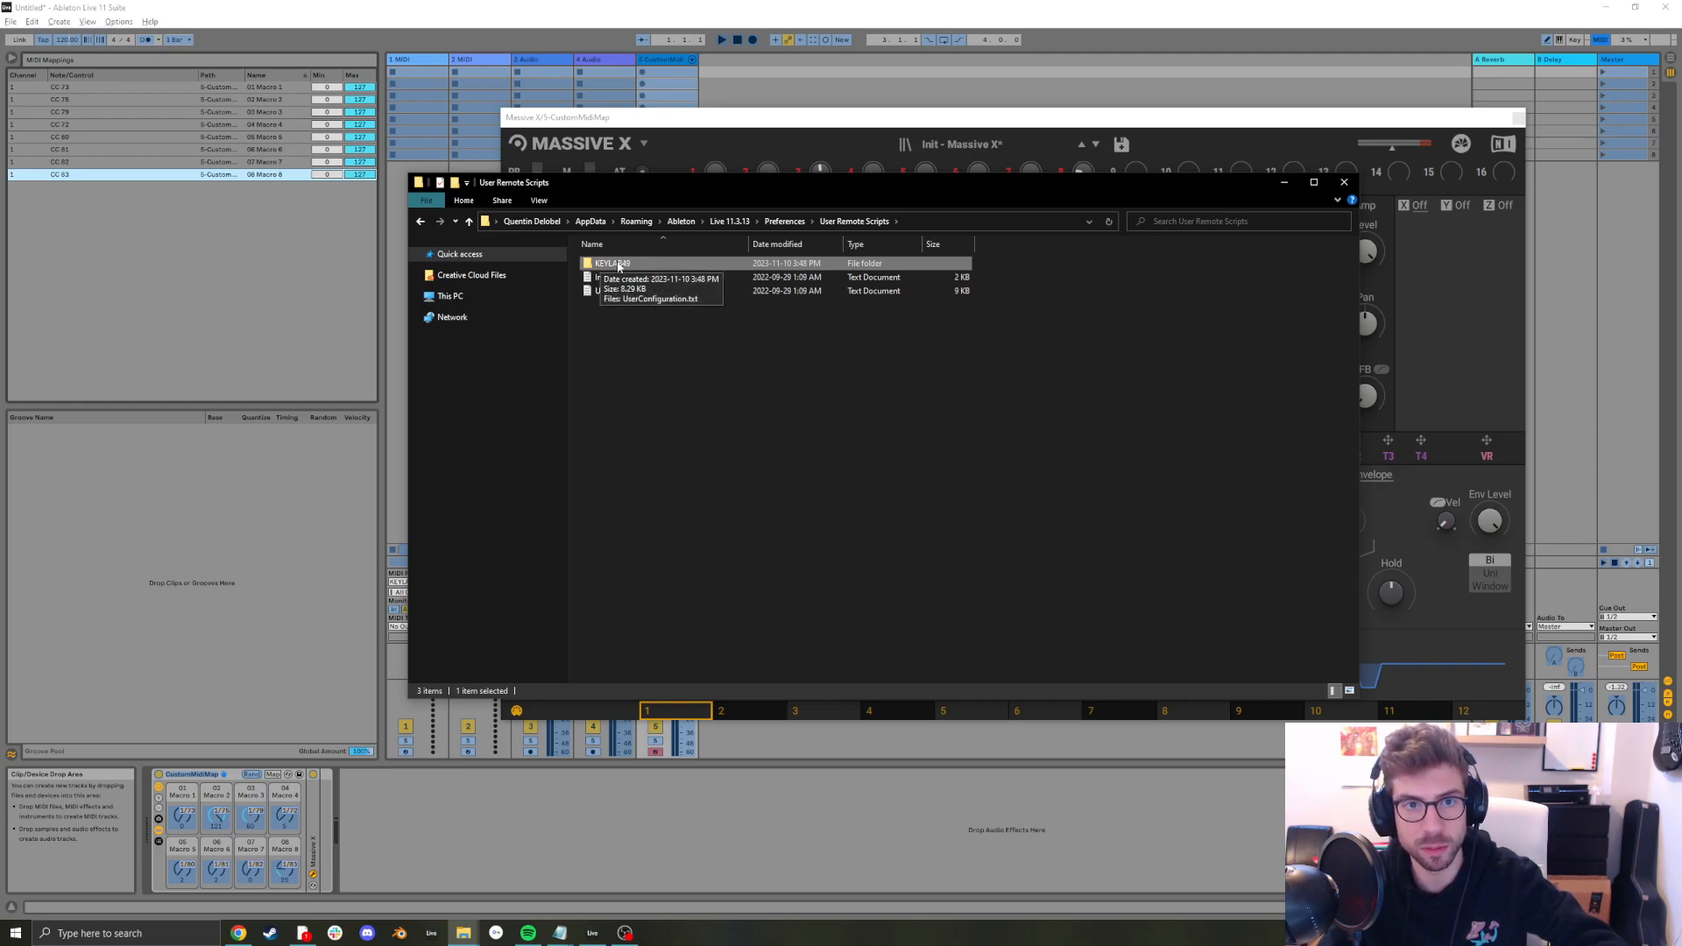
{"action": "double_click", "coordinate": [618, 264]}
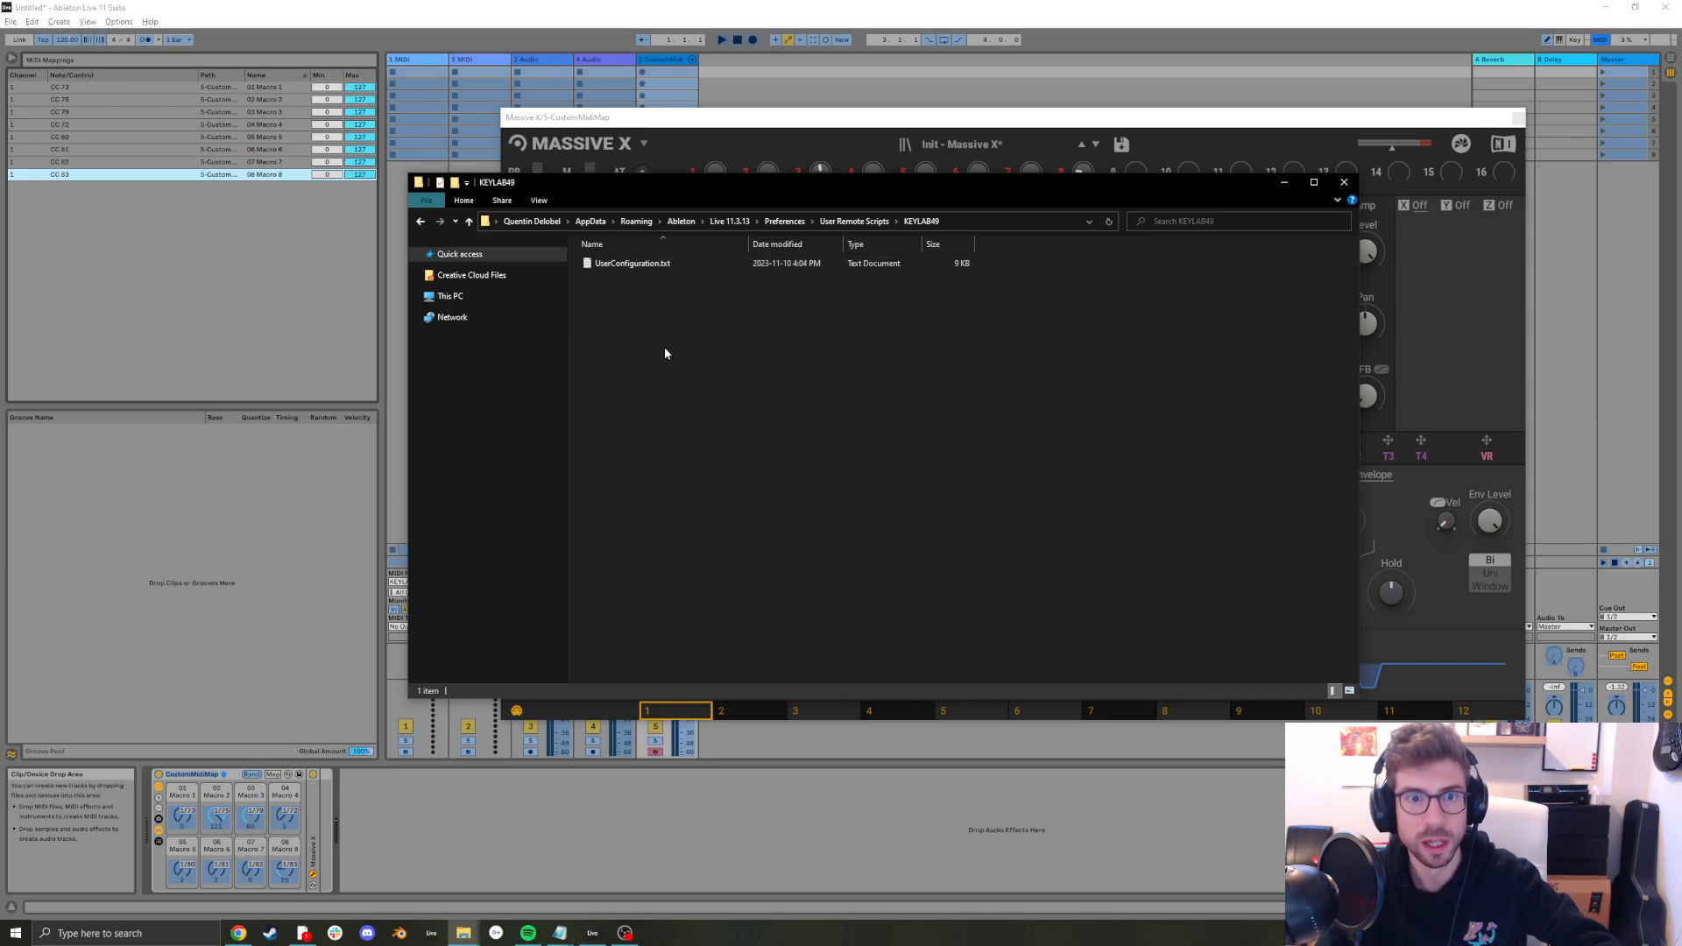
{"action": "left_click", "coordinate": [648, 266]}
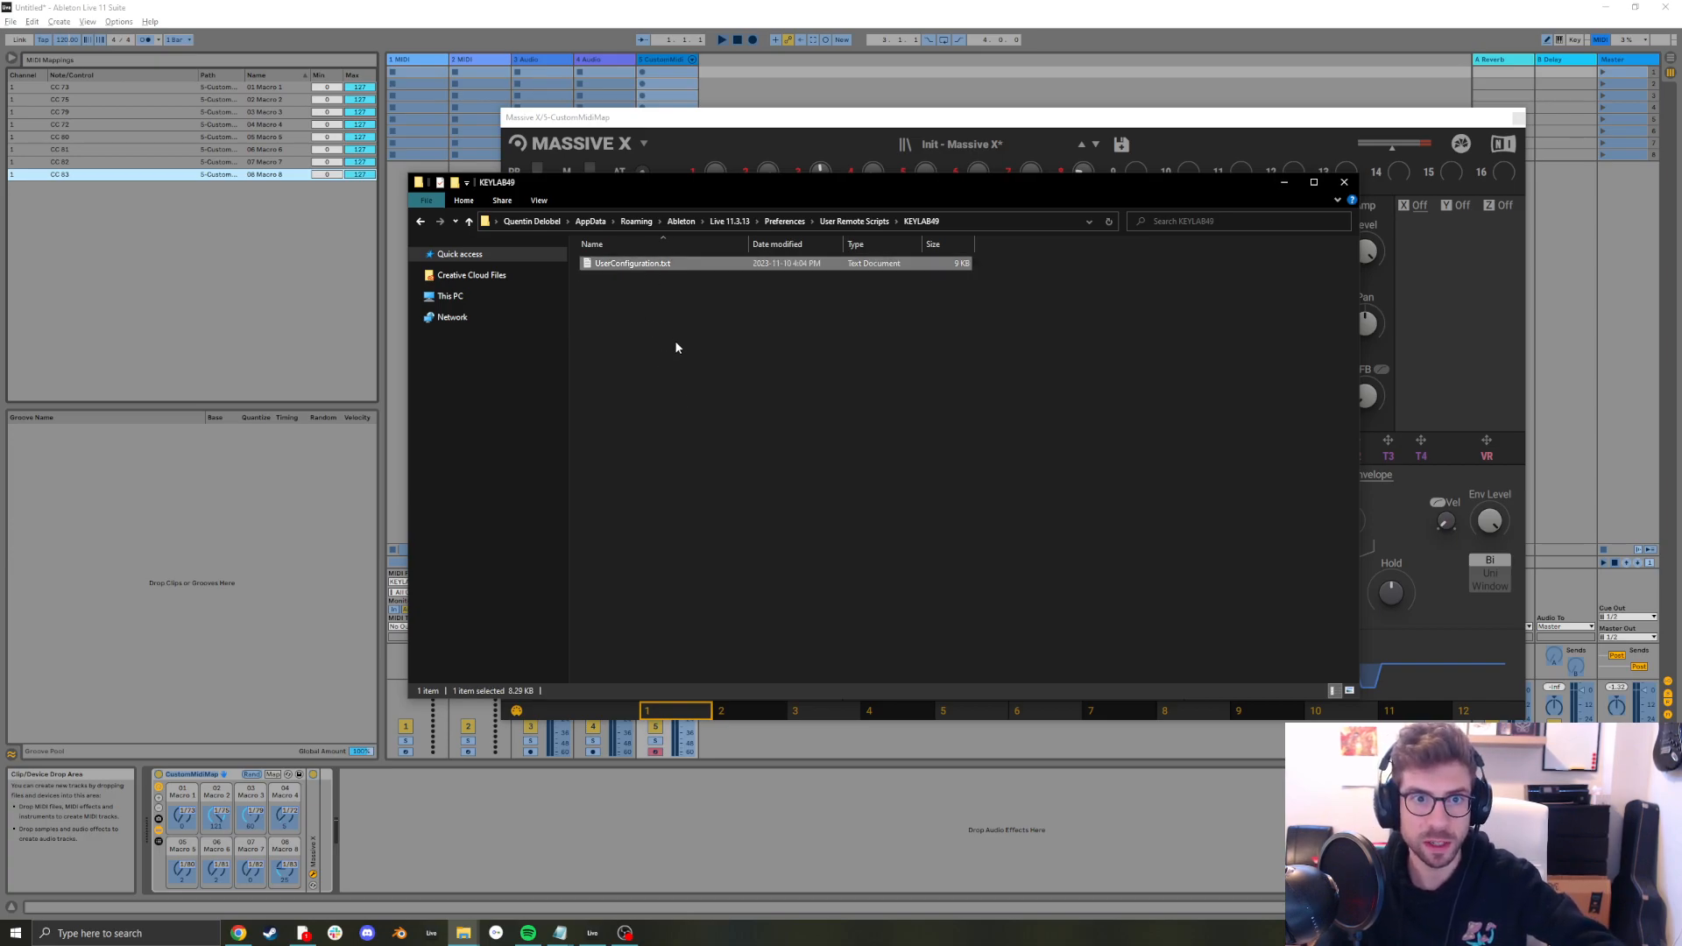
{"action": "double_click", "coordinate": [644, 263]}
{"action": "left_click_drag", "start_coordinate": [399, 106], "coordinate": [985, 138]}
Examine the control settings information and the encoder notes in the DeviceControls section of UserConfiguration.txt
{"action": "left_click", "coordinate": [824, 315]}
{"action": "scroll", "coordinate": [824, 315], "scroll_direction": "down", "scroll_amount": 9}
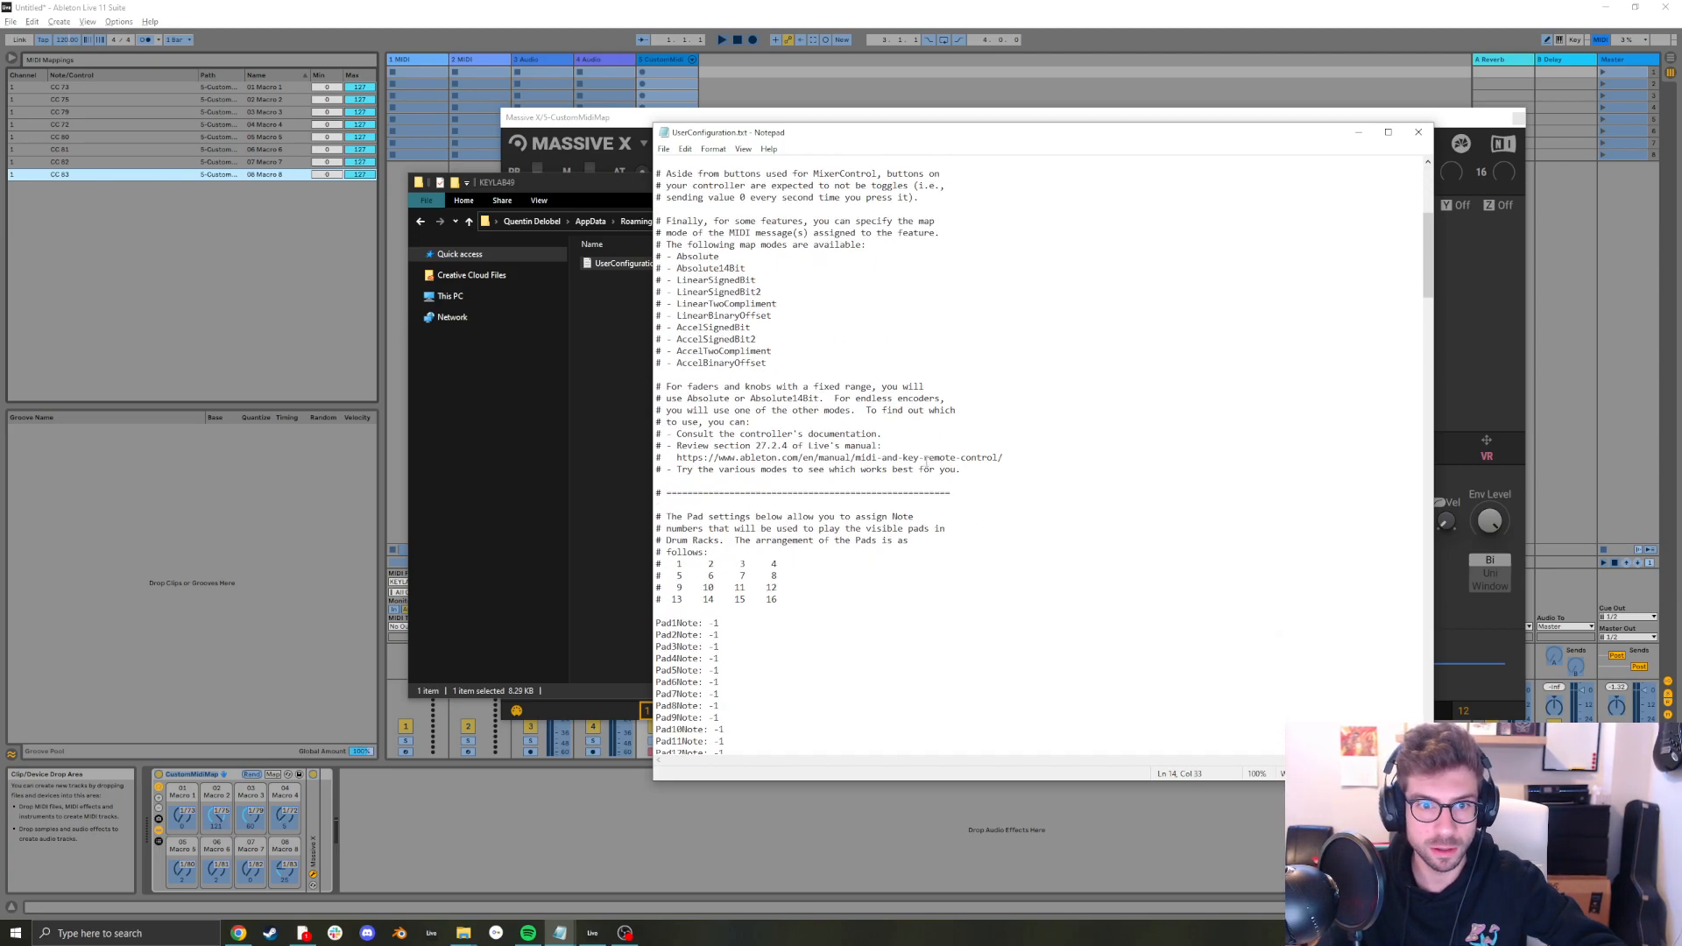
{"action": "scroll", "coordinate": [1426, 260], "scroll_direction": "up", "scroll_amount": 9}
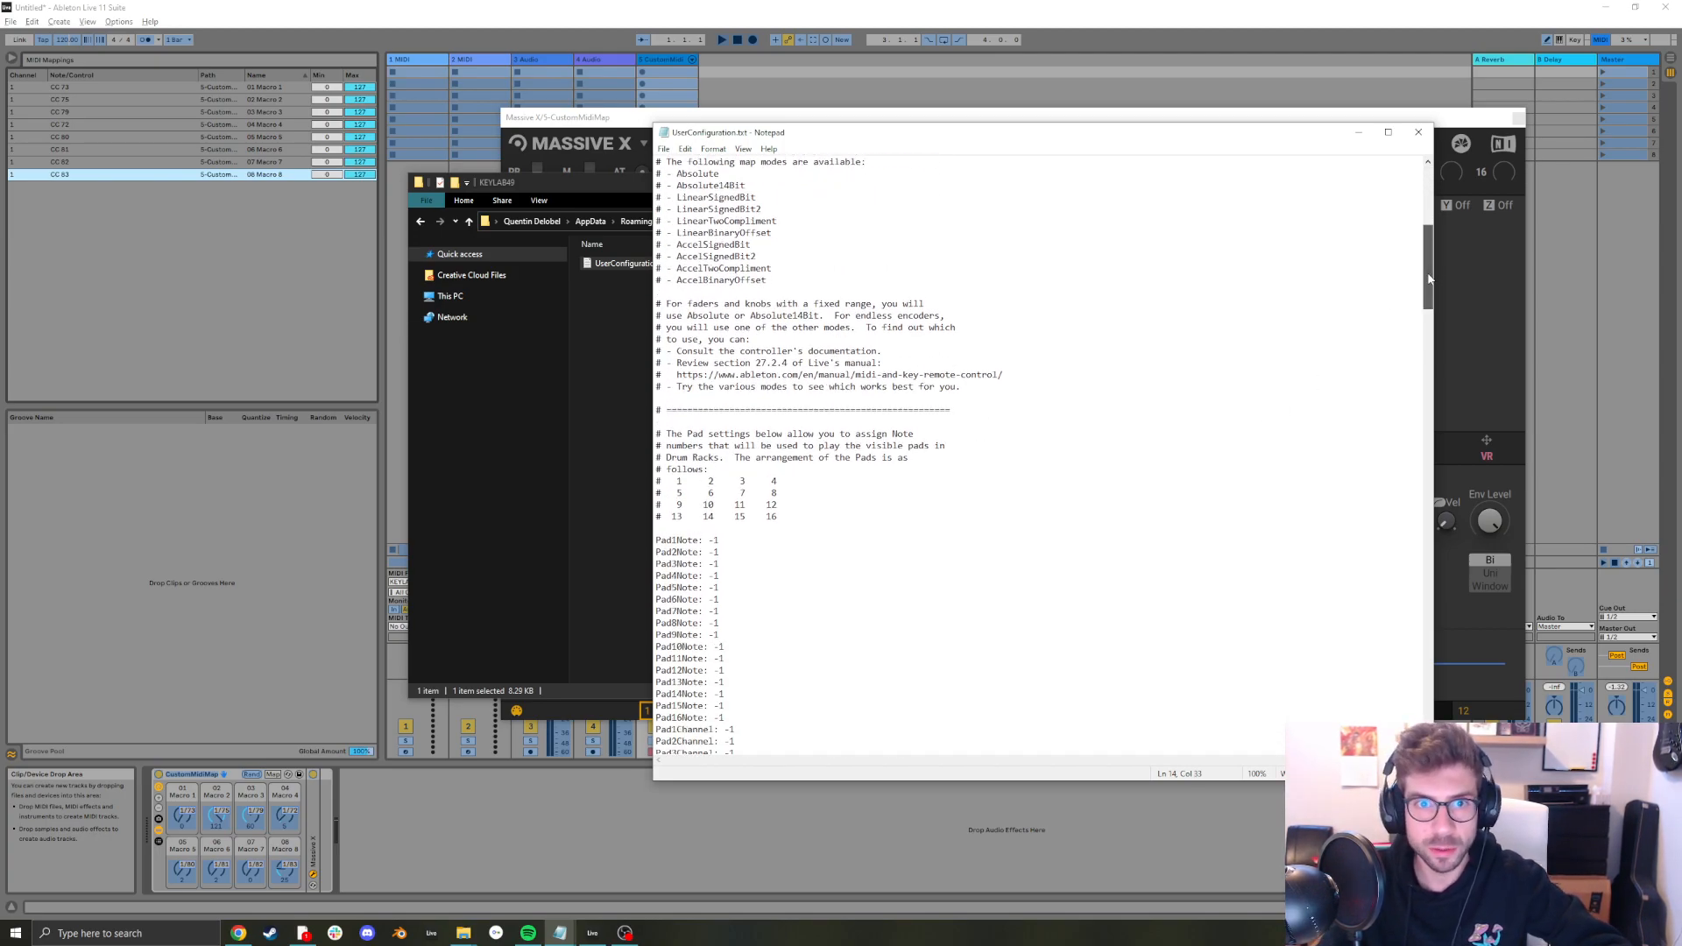
{"action": "left_click_drag", "start_coordinate": [762, 399], "coordinate": [789, 419]}
{"action": "left_click_drag", "start_coordinate": [917, 505], "coordinate": [814, 473]}
{"action": "left_click", "coordinate": [894, 505]}
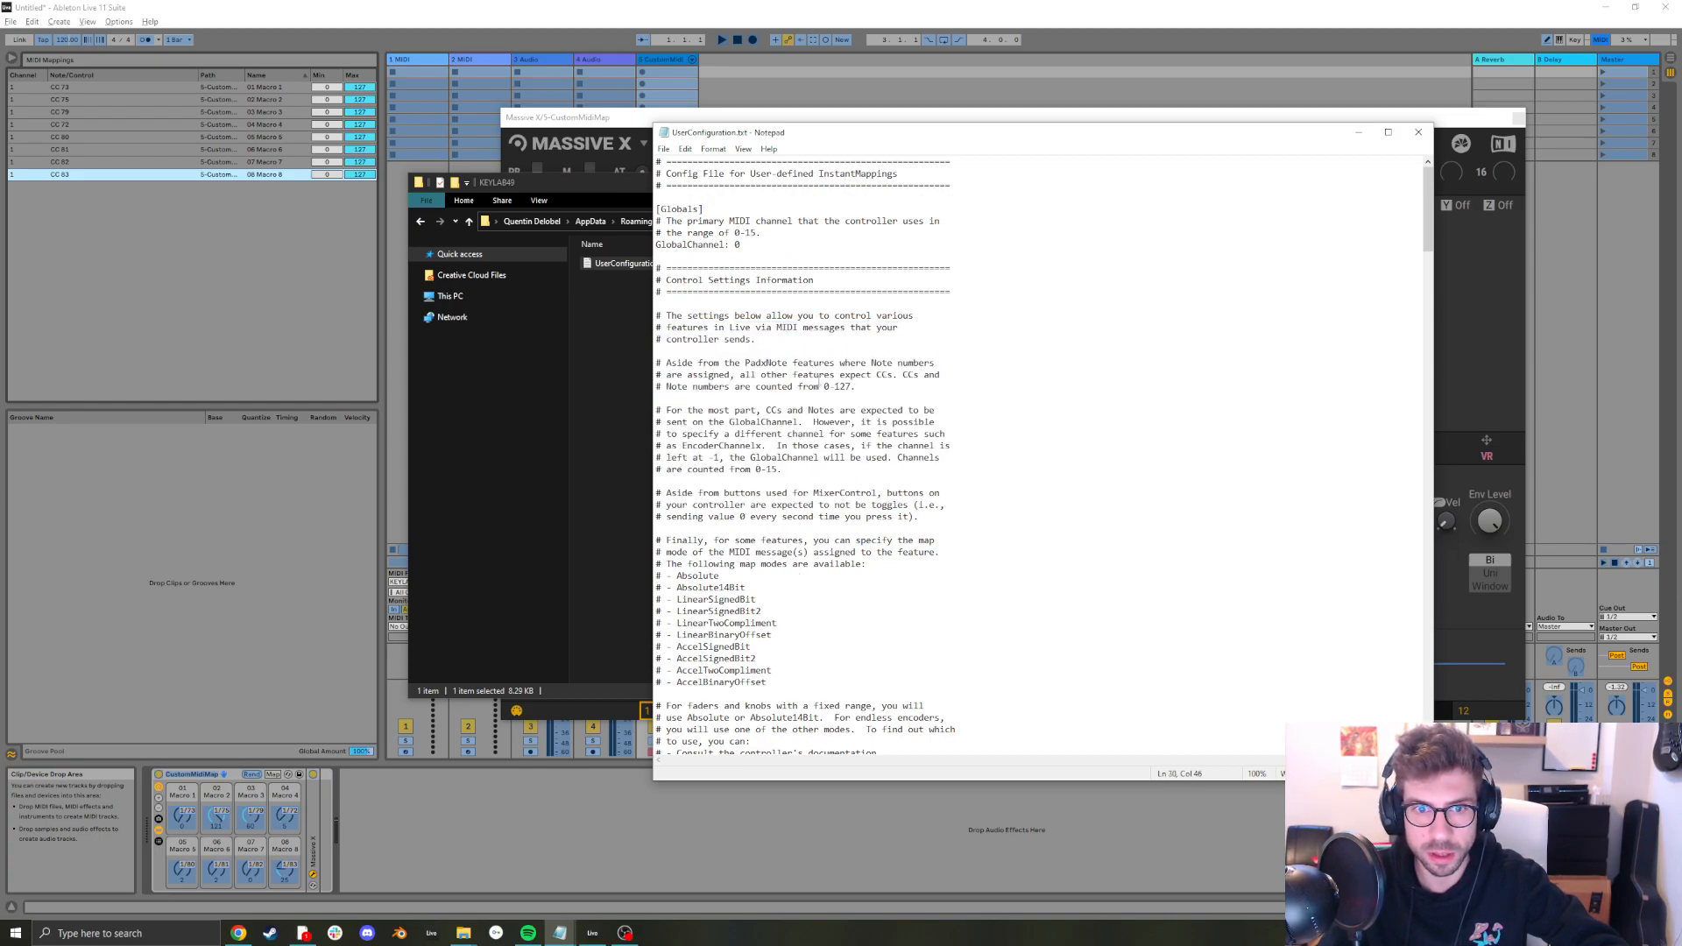
{"action": "left_click_drag", "start_coordinate": [1432, 209], "coordinate": [1434, 370]}
{"action": "left_click_drag", "start_coordinate": [657, 184], "coordinate": [709, 185]}
{"action": "left_click_drag", "start_coordinate": [1426, 388], "coordinate": [1428, 389]}
{"action": "left_click_drag", "start_coordinate": [677, 185], "coordinate": [759, 197]}
{"action": "left_click", "coordinate": [796, 197]}
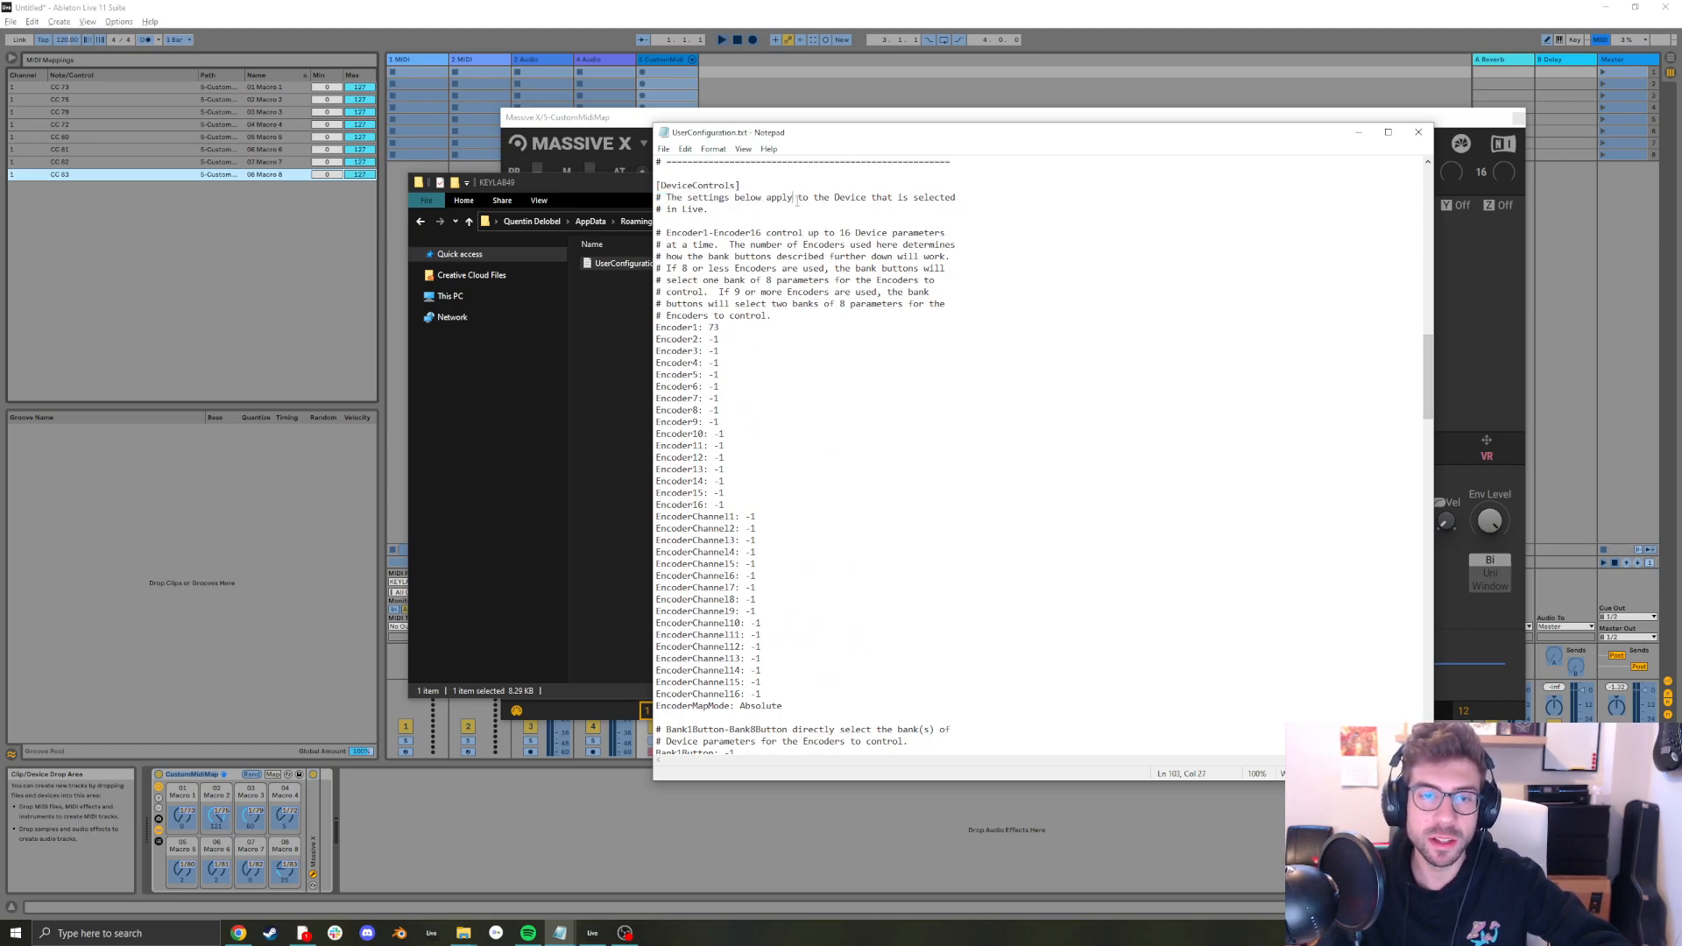
{"action": "left_click_drag", "start_coordinate": [707, 233], "coordinate": [771, 315]}
{"action": "left_click", "coordinate": [753, 386]}
{"action": "left_click", "coordinate": [722, 435]}
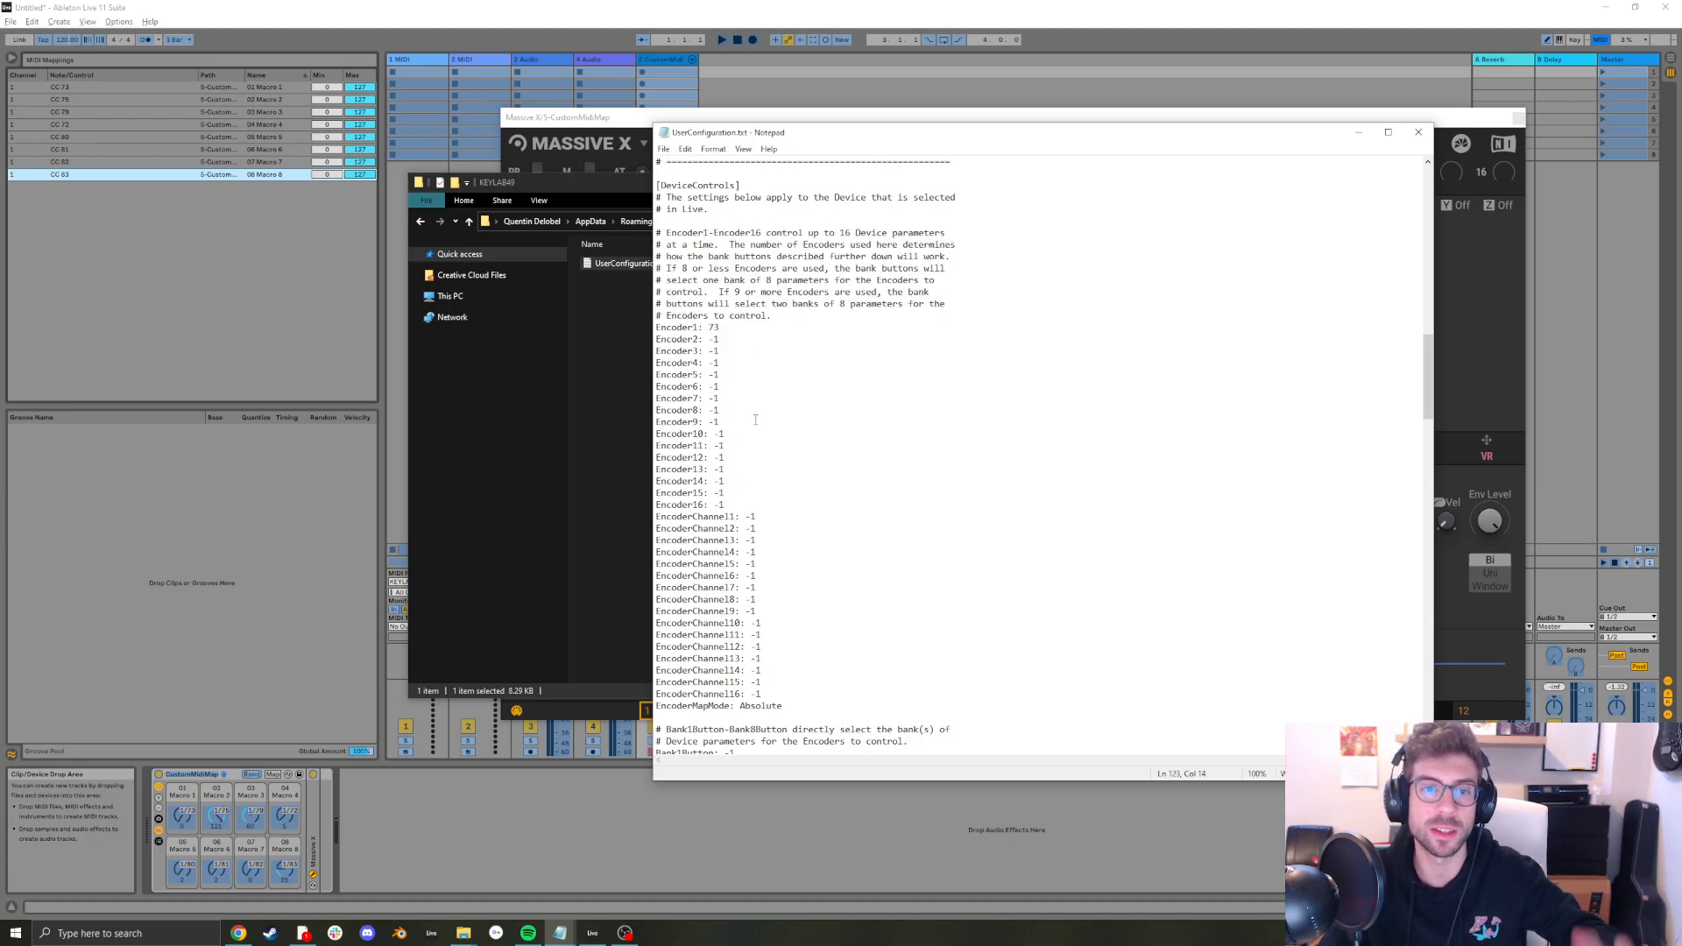
Set Encoder2 to Encoder8 in the DeviceControls section to 75, 79, 72, 80, 81, 82 and 83
{"action": "left_click", "coordinate": [731, 330]}
{"action": "left_click_drag", "start_coordinate": [710, 339], "coordinate": [755, 341]}
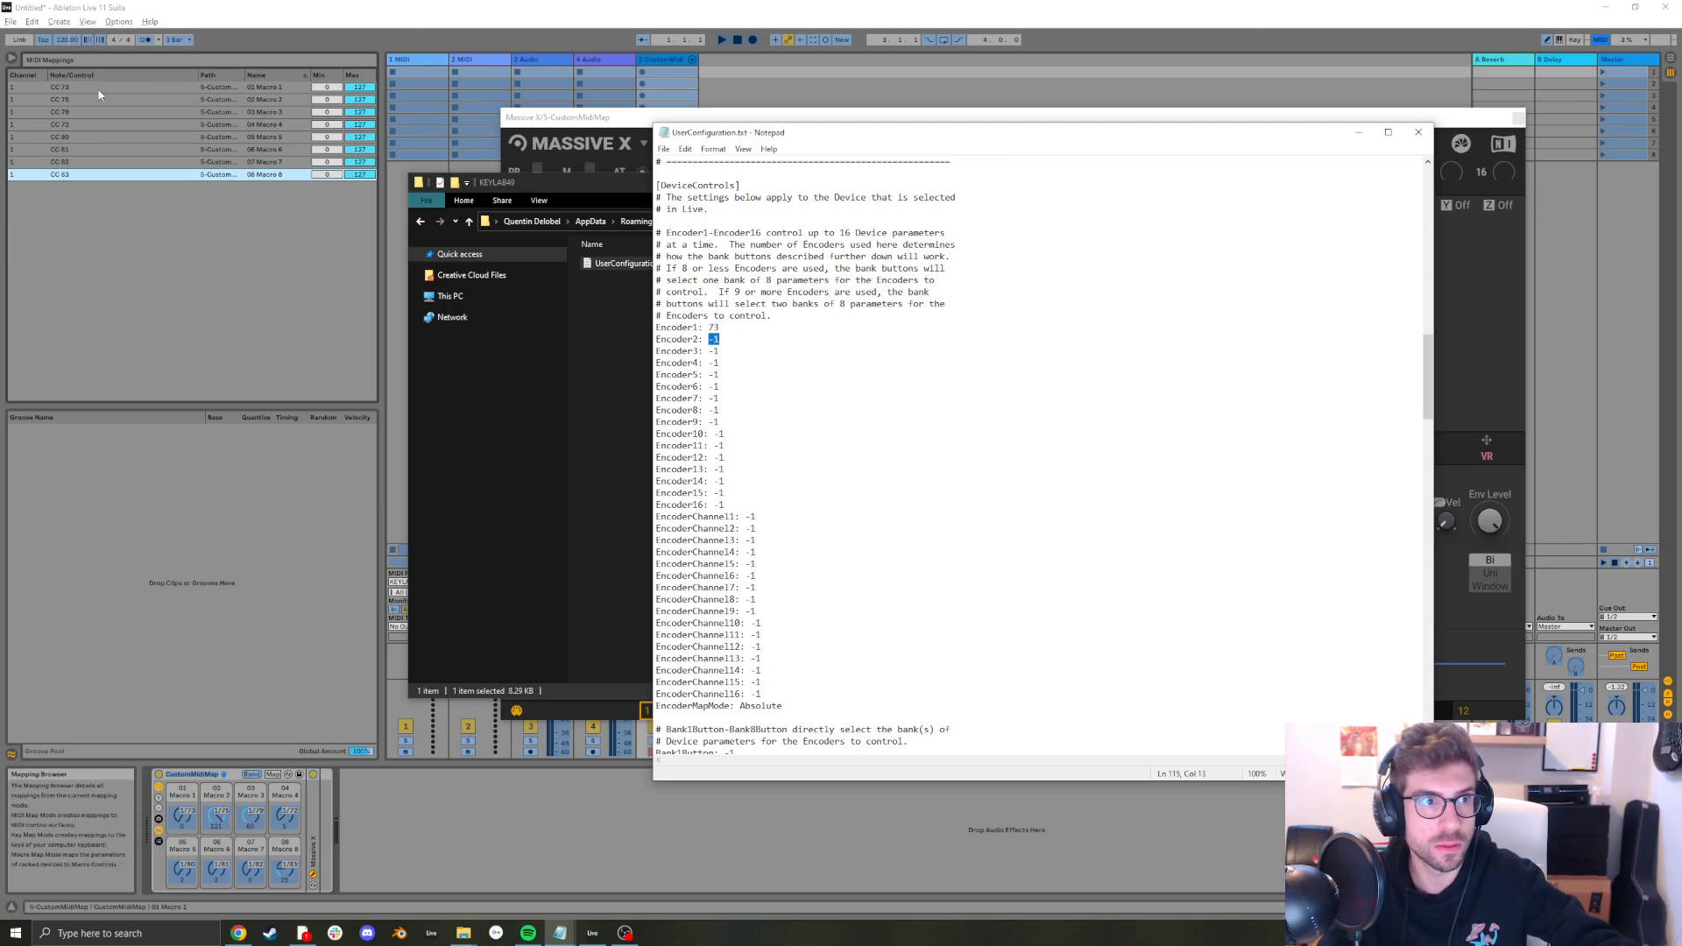
{"action": "left_click_drag", "start_coordinate": [710, 326], "coordinate": [726, 326]}
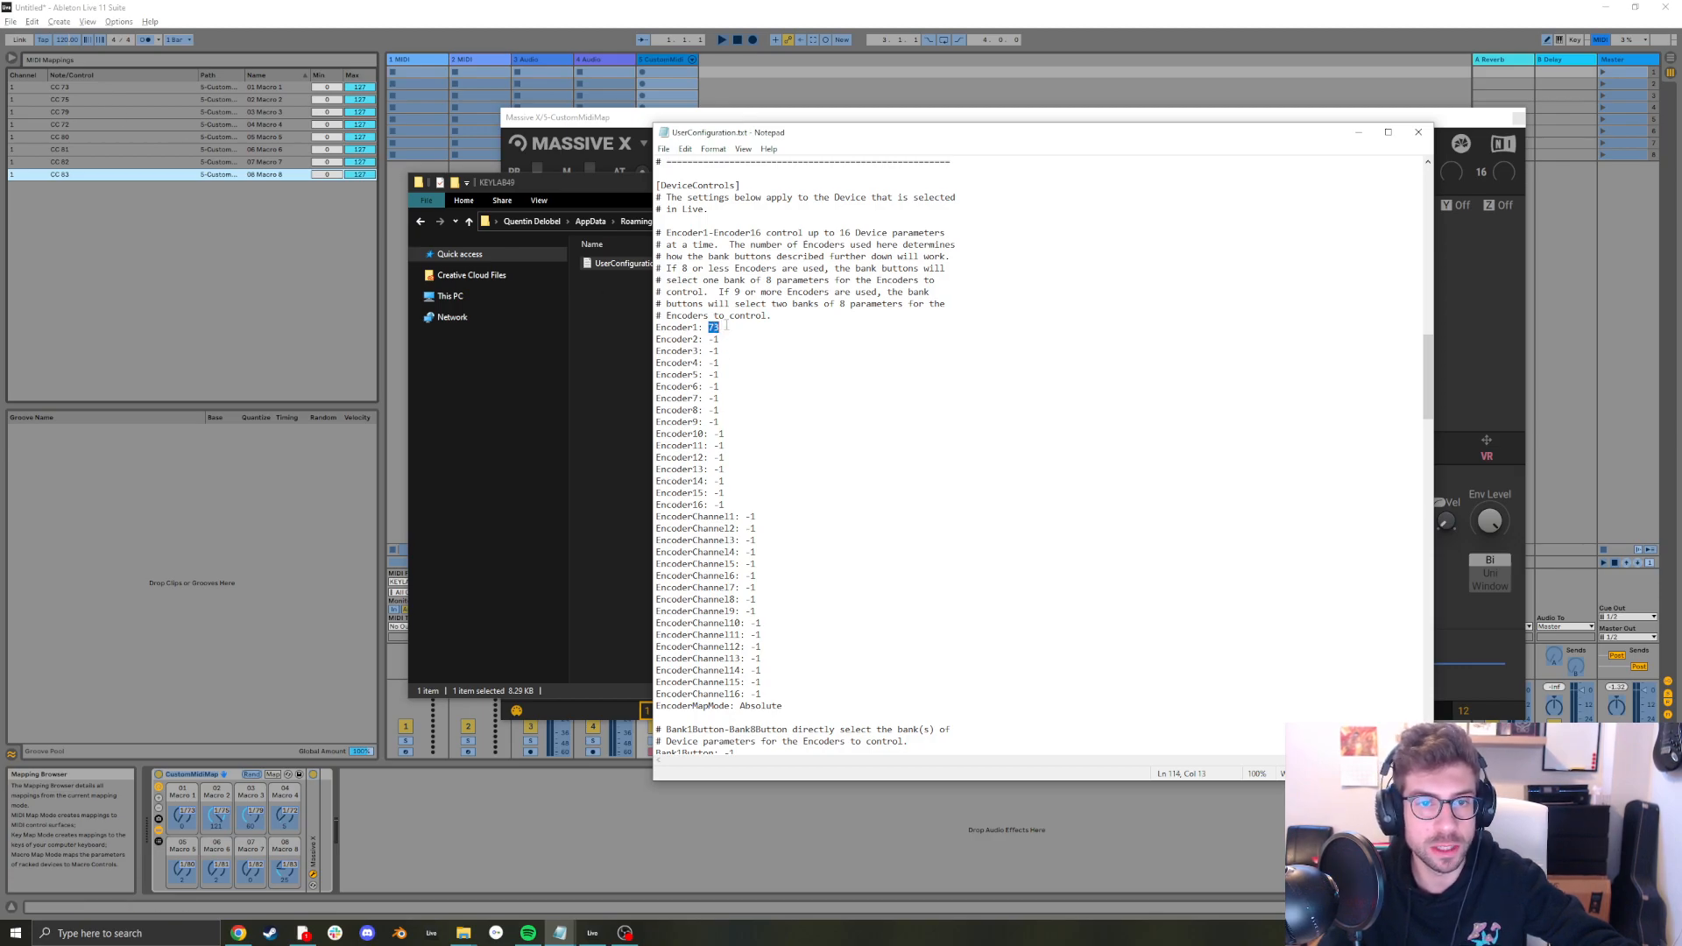
{"action": "key", "text": "Down"}
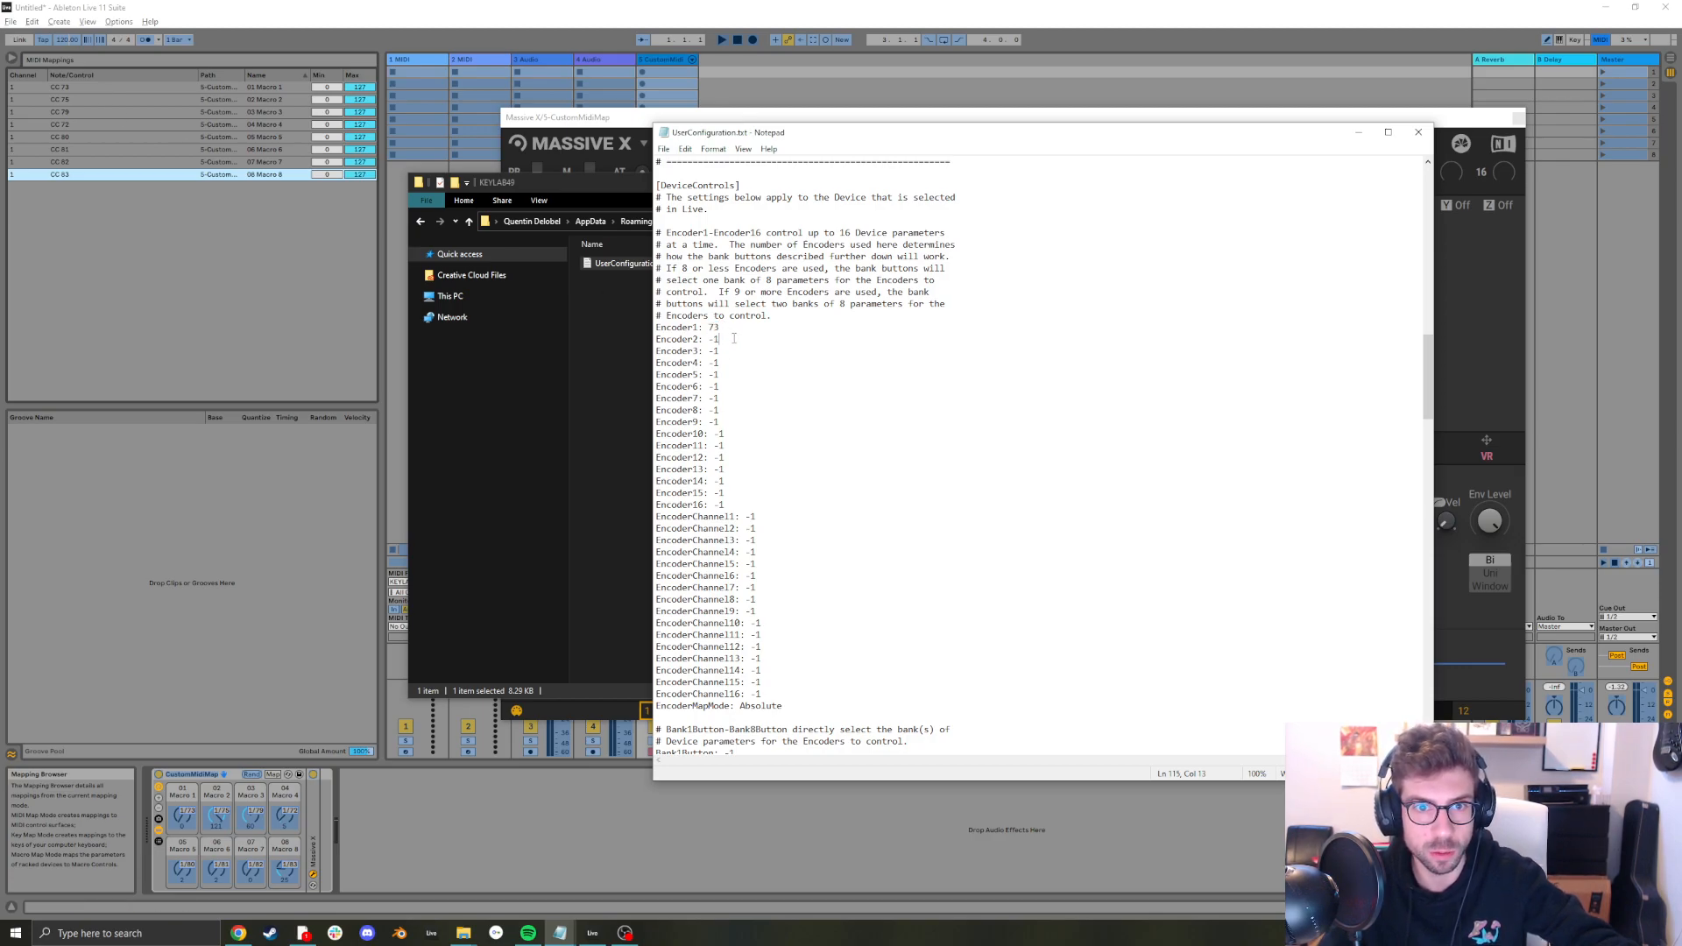
{"action": "key", "text": "BackSpace"}
{"action": "key", "text": "BackSpace"}
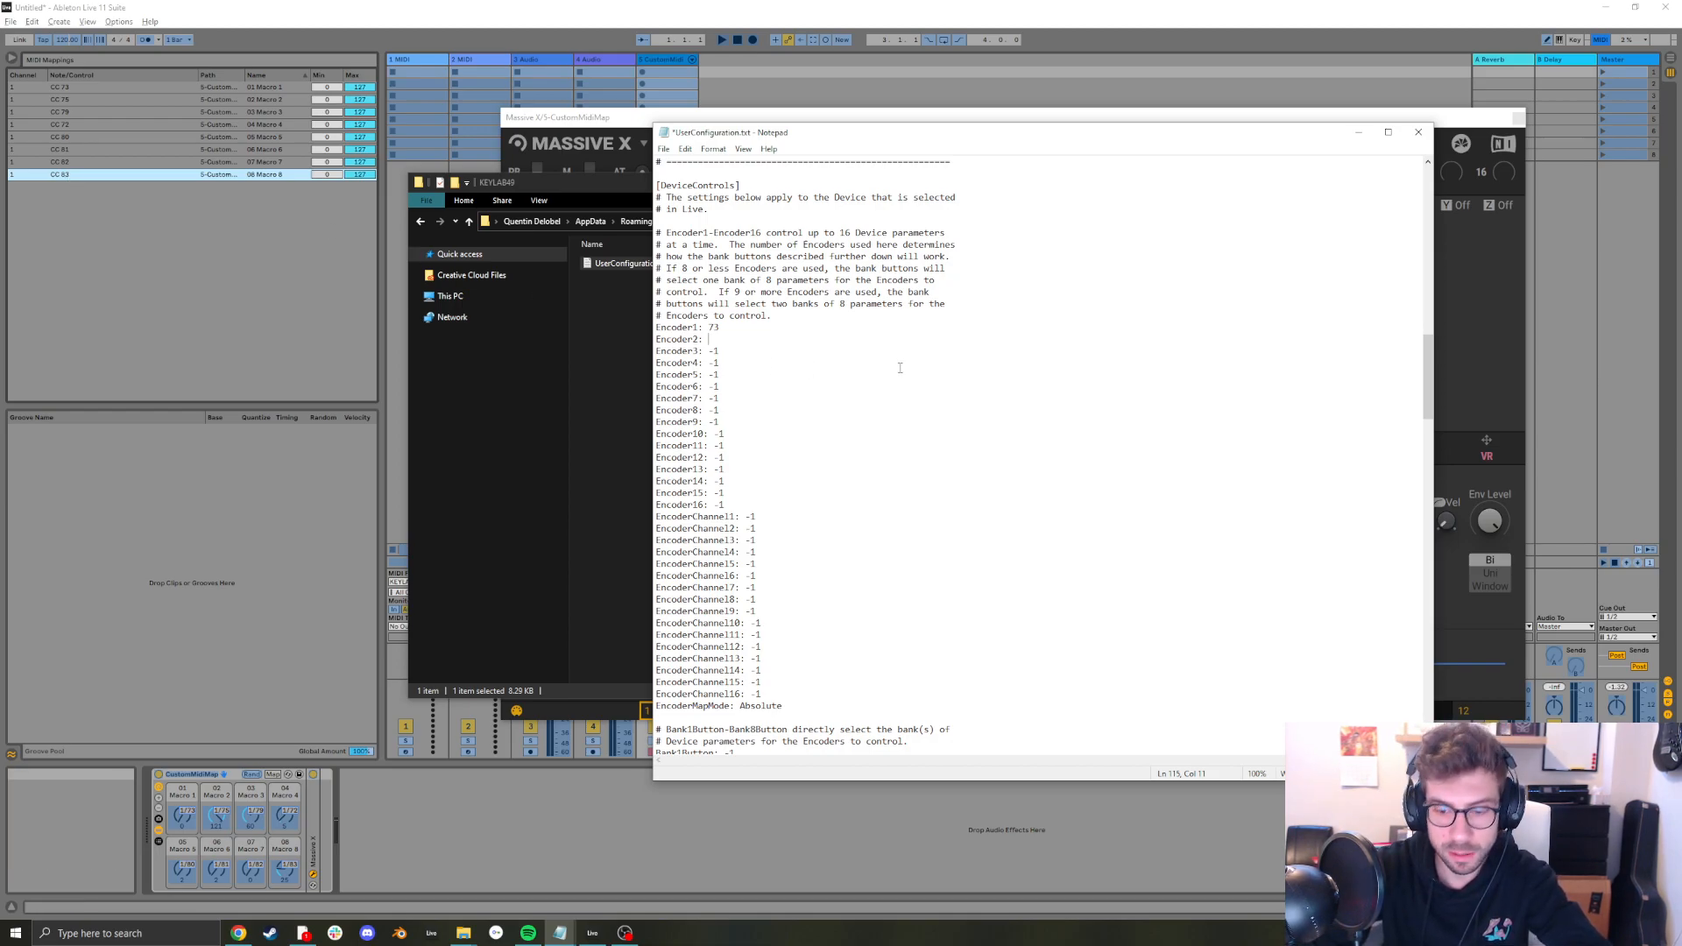
{"action": "key", "text": "Down"}
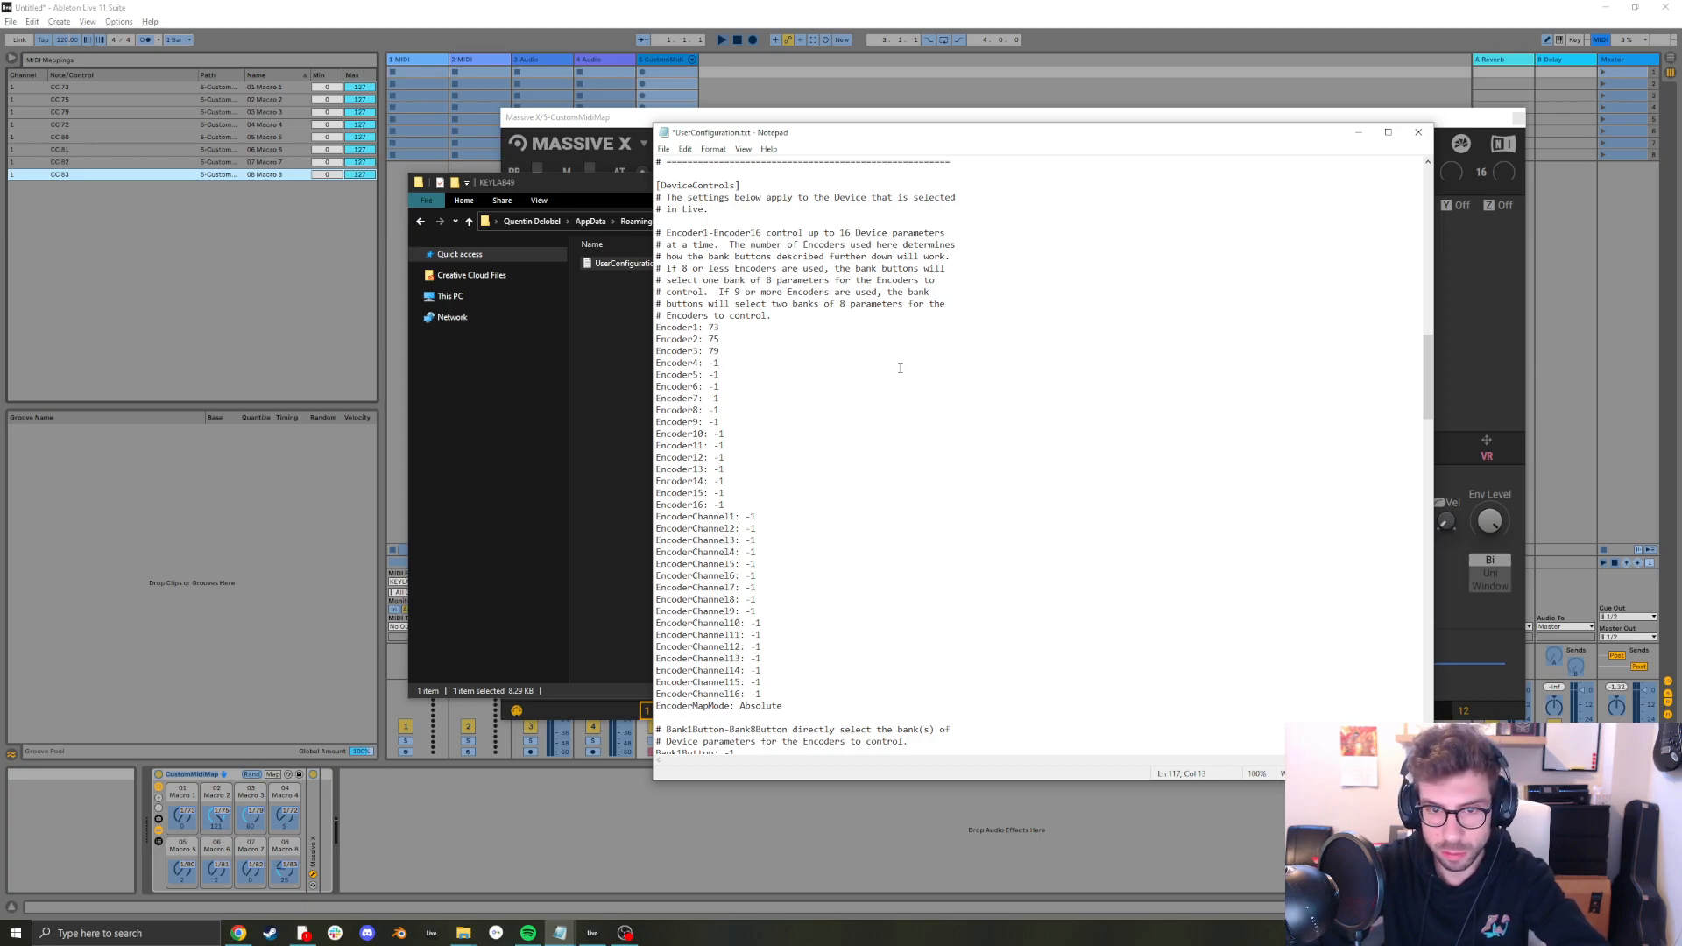
{"action": "type", "text": "72"}
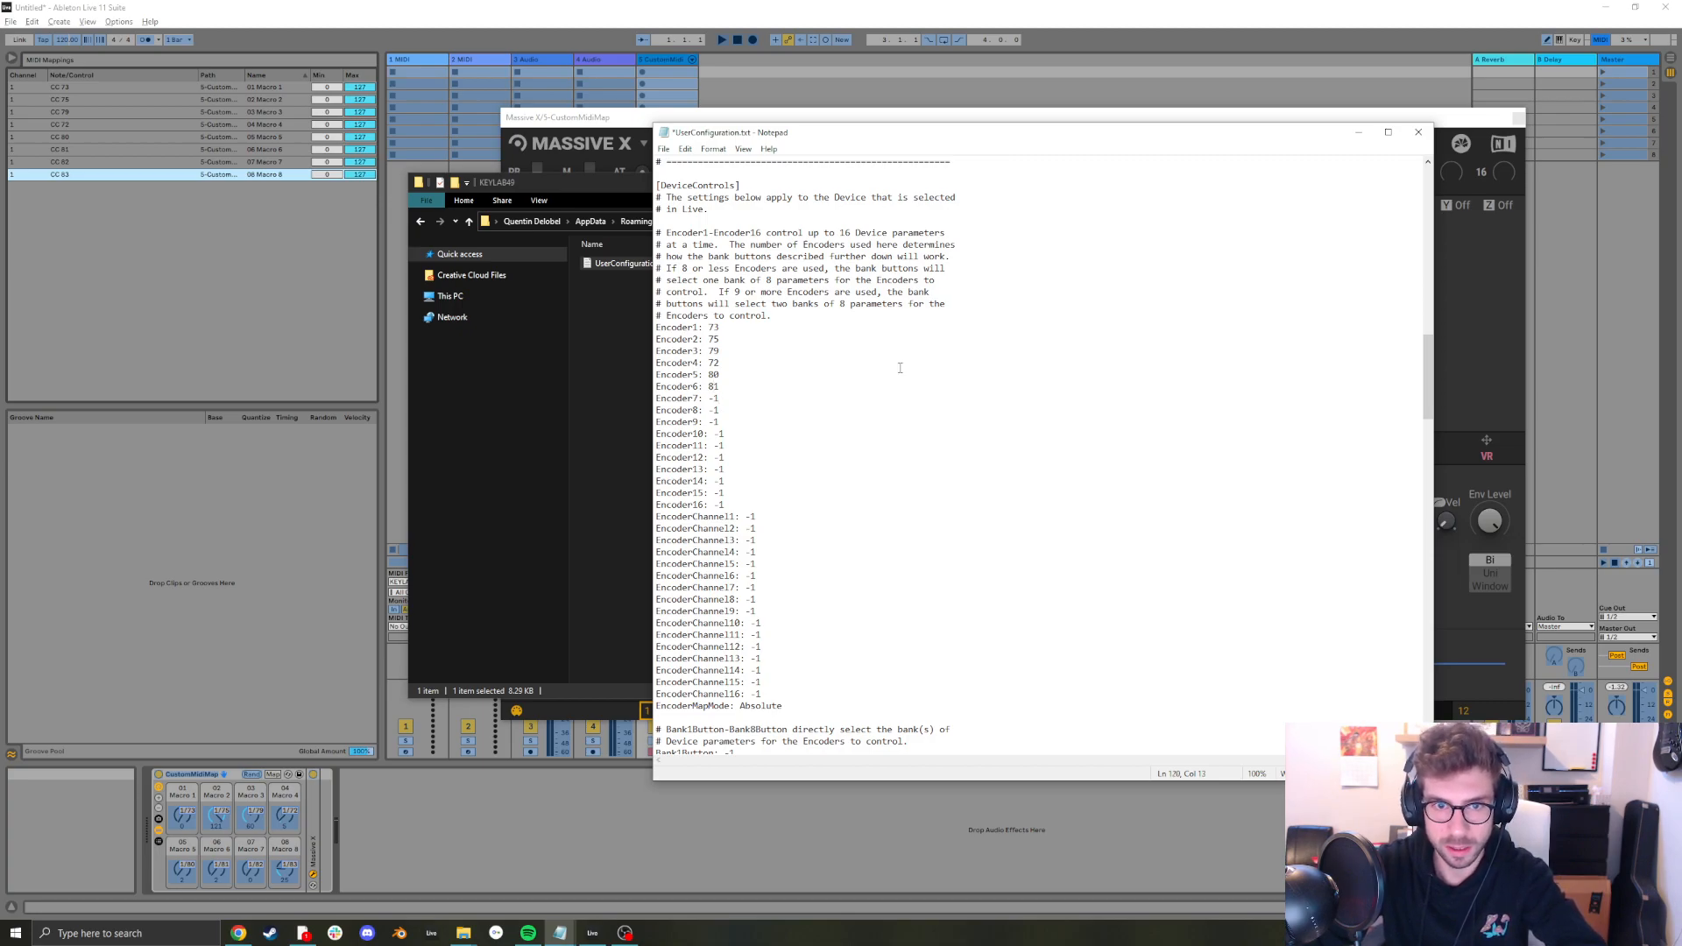
{"action": "type", "text": "82"}
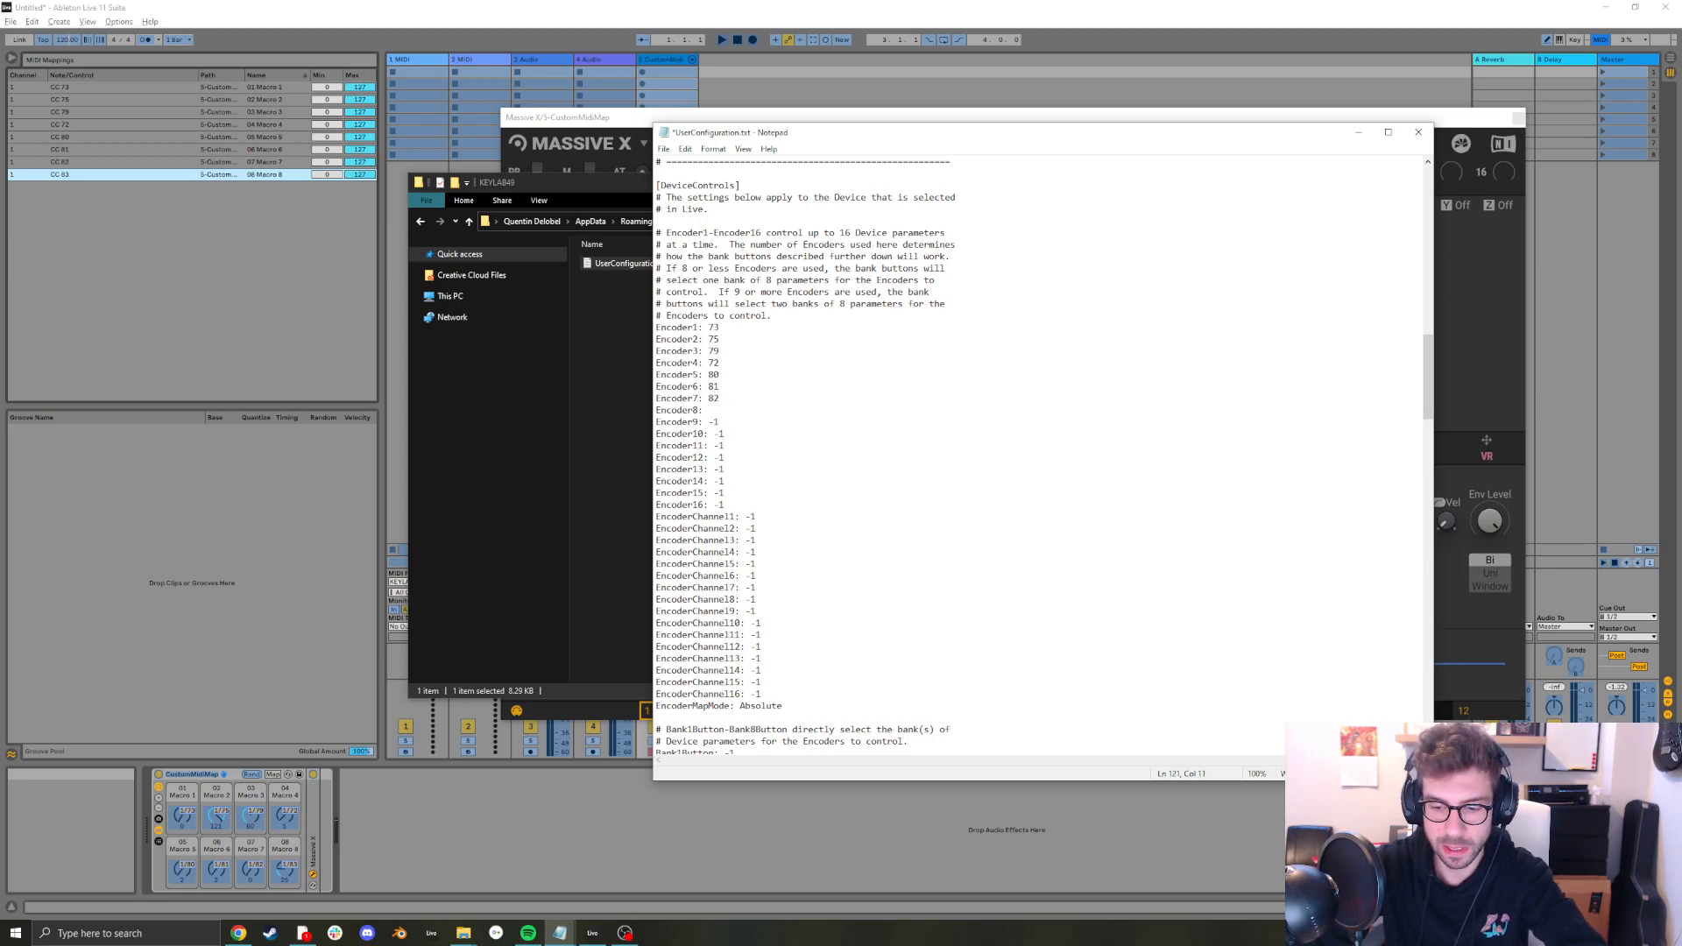
{"action": "key", "text": "Up"}
{"action": "key", "text": "Up"}
{"action": "key", "text": "Up"}
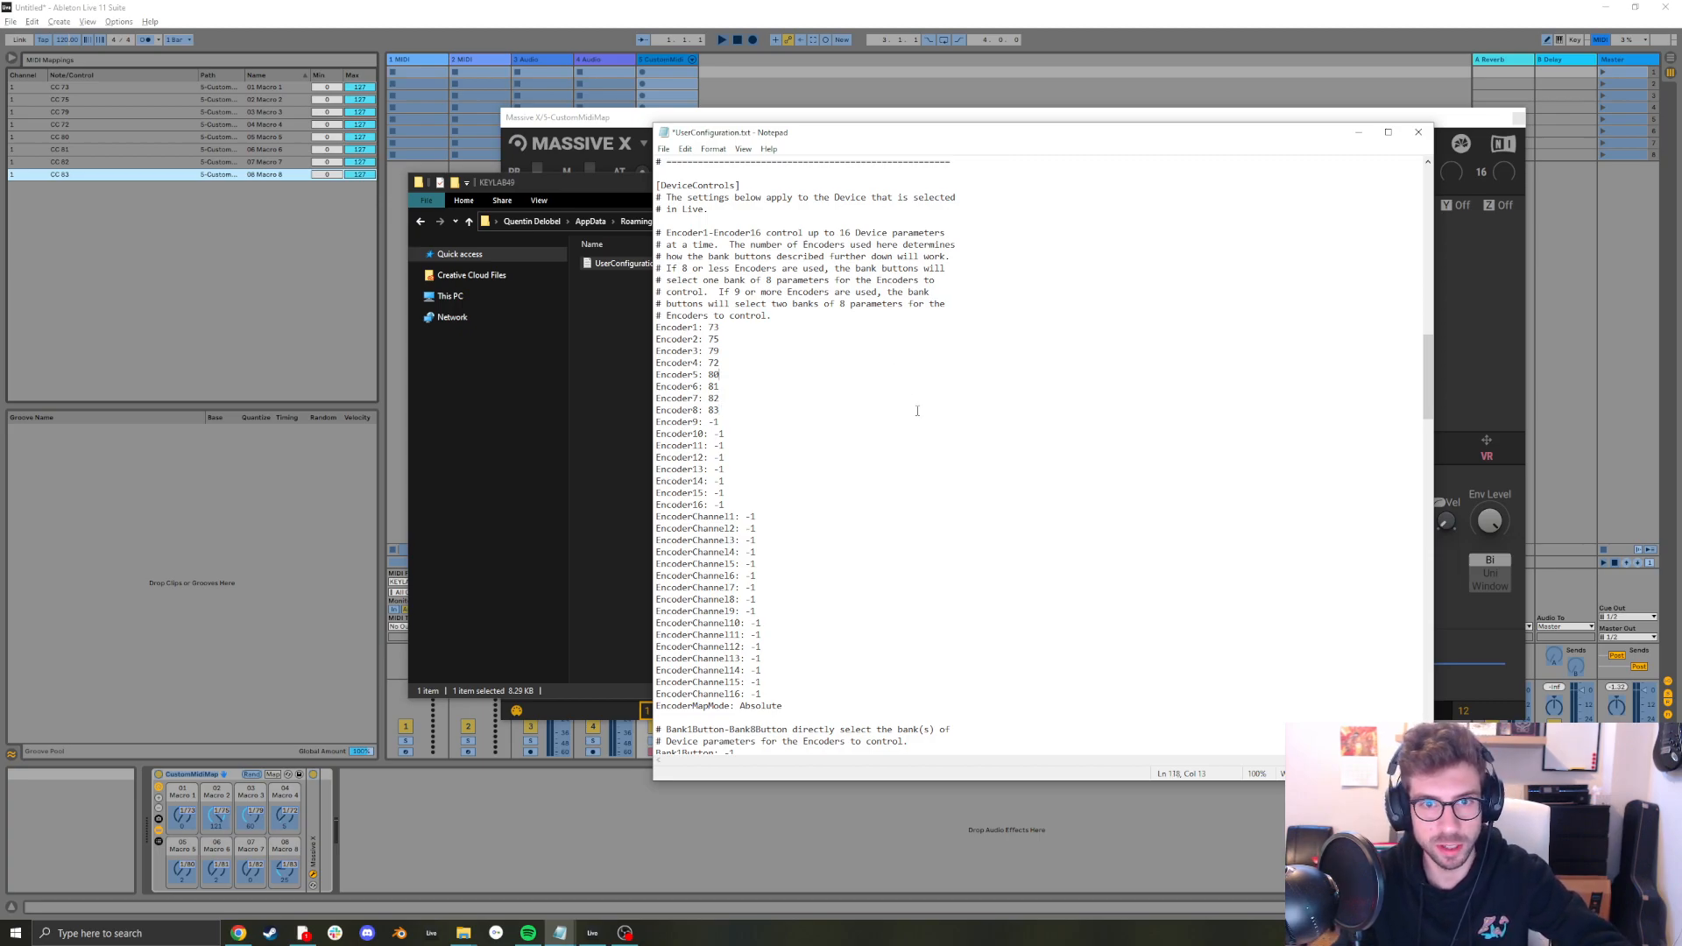
Save and close UserConfiguration.txt and restart Ableton Live with a new empty set
{"action": "key", "text": "ctrl+s"}
{"action": "left_click_drag", "start_coordinate": [688, 138], "coordinate": [687, 139]}
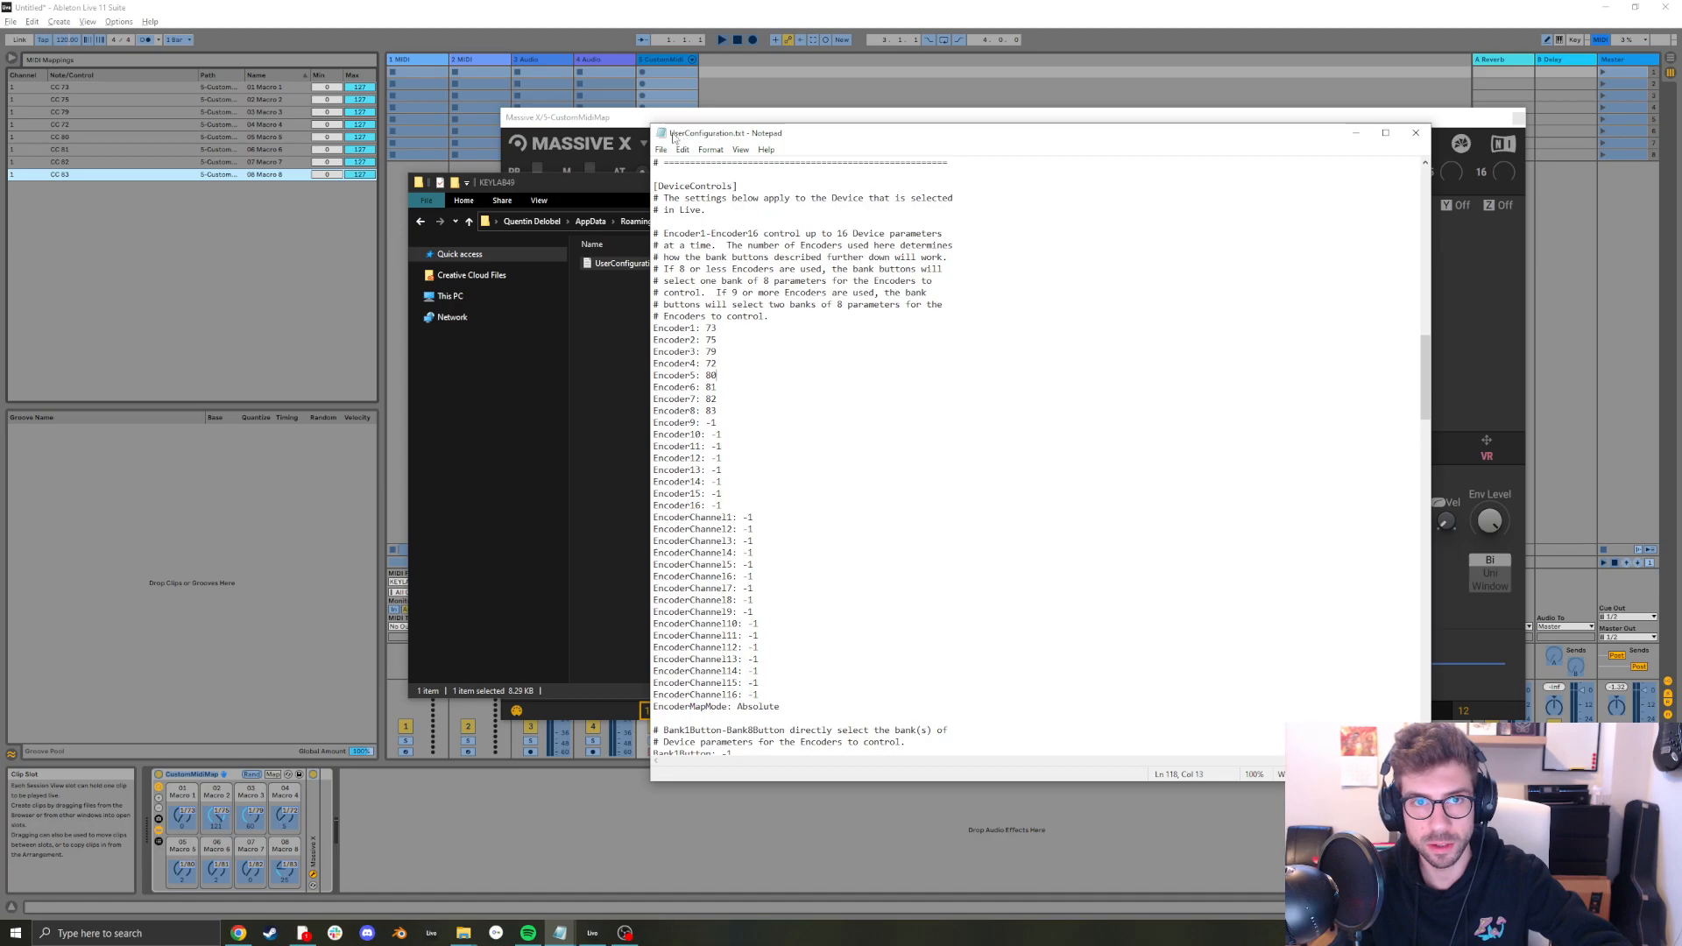
{"action": "left_click", "coordinate": [1416, 135]}
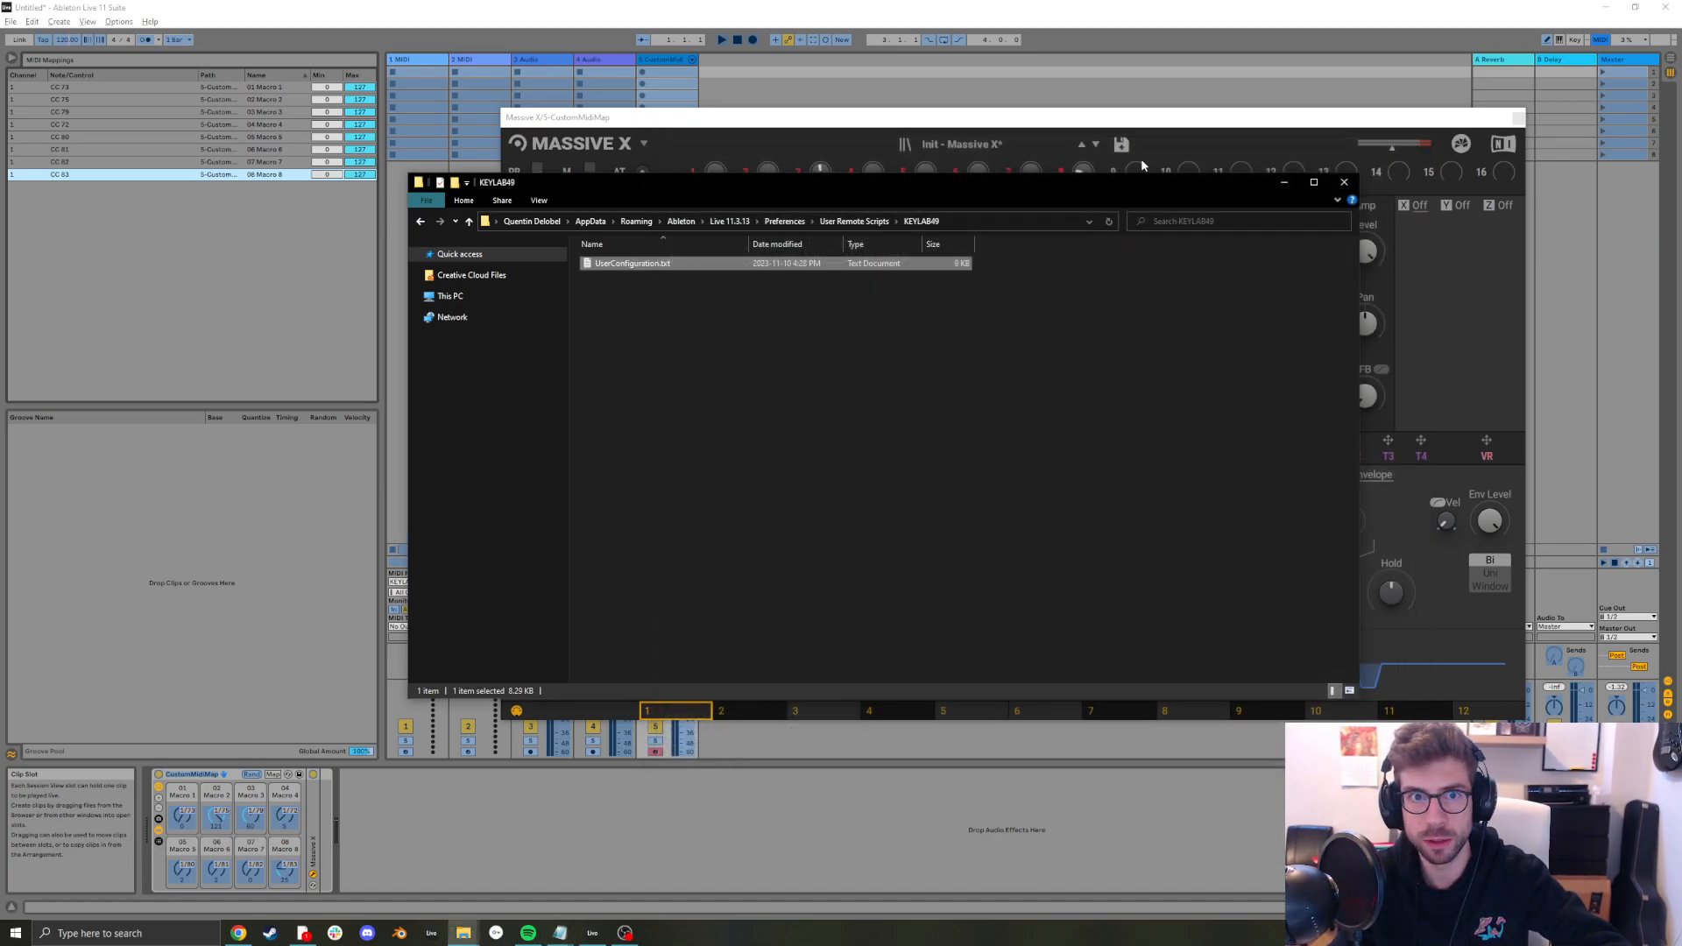
{"action": "left_click", "coordinate": [1677, 7]}
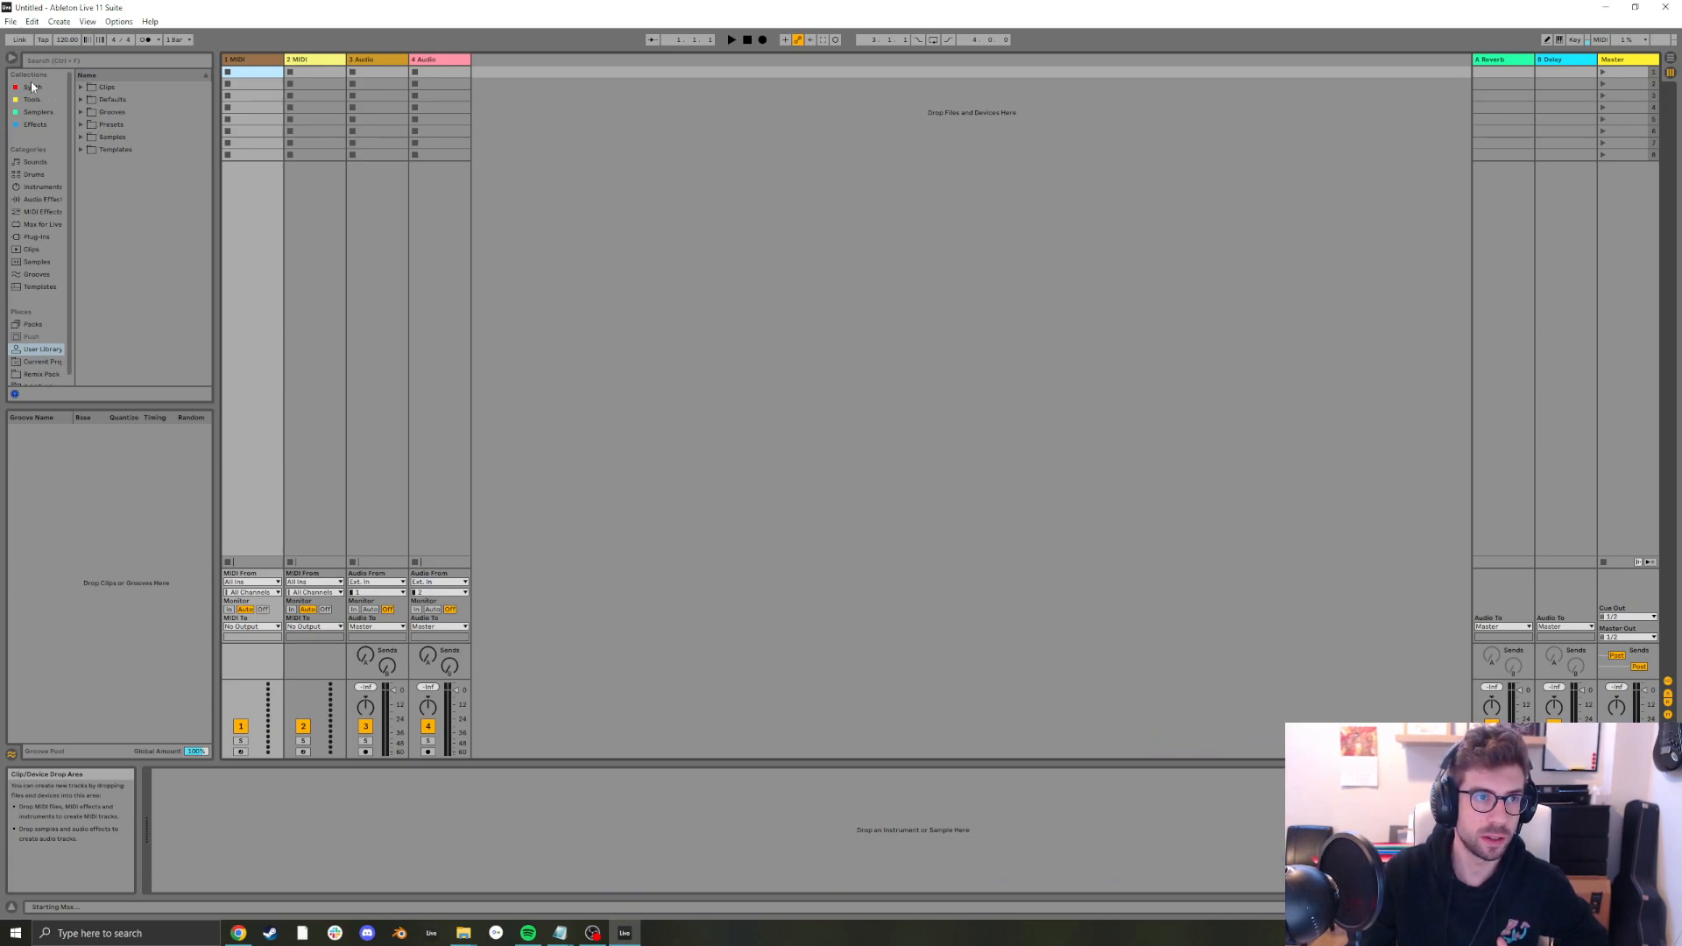
{"action": "left_click", "coordinate": [32, 86]}
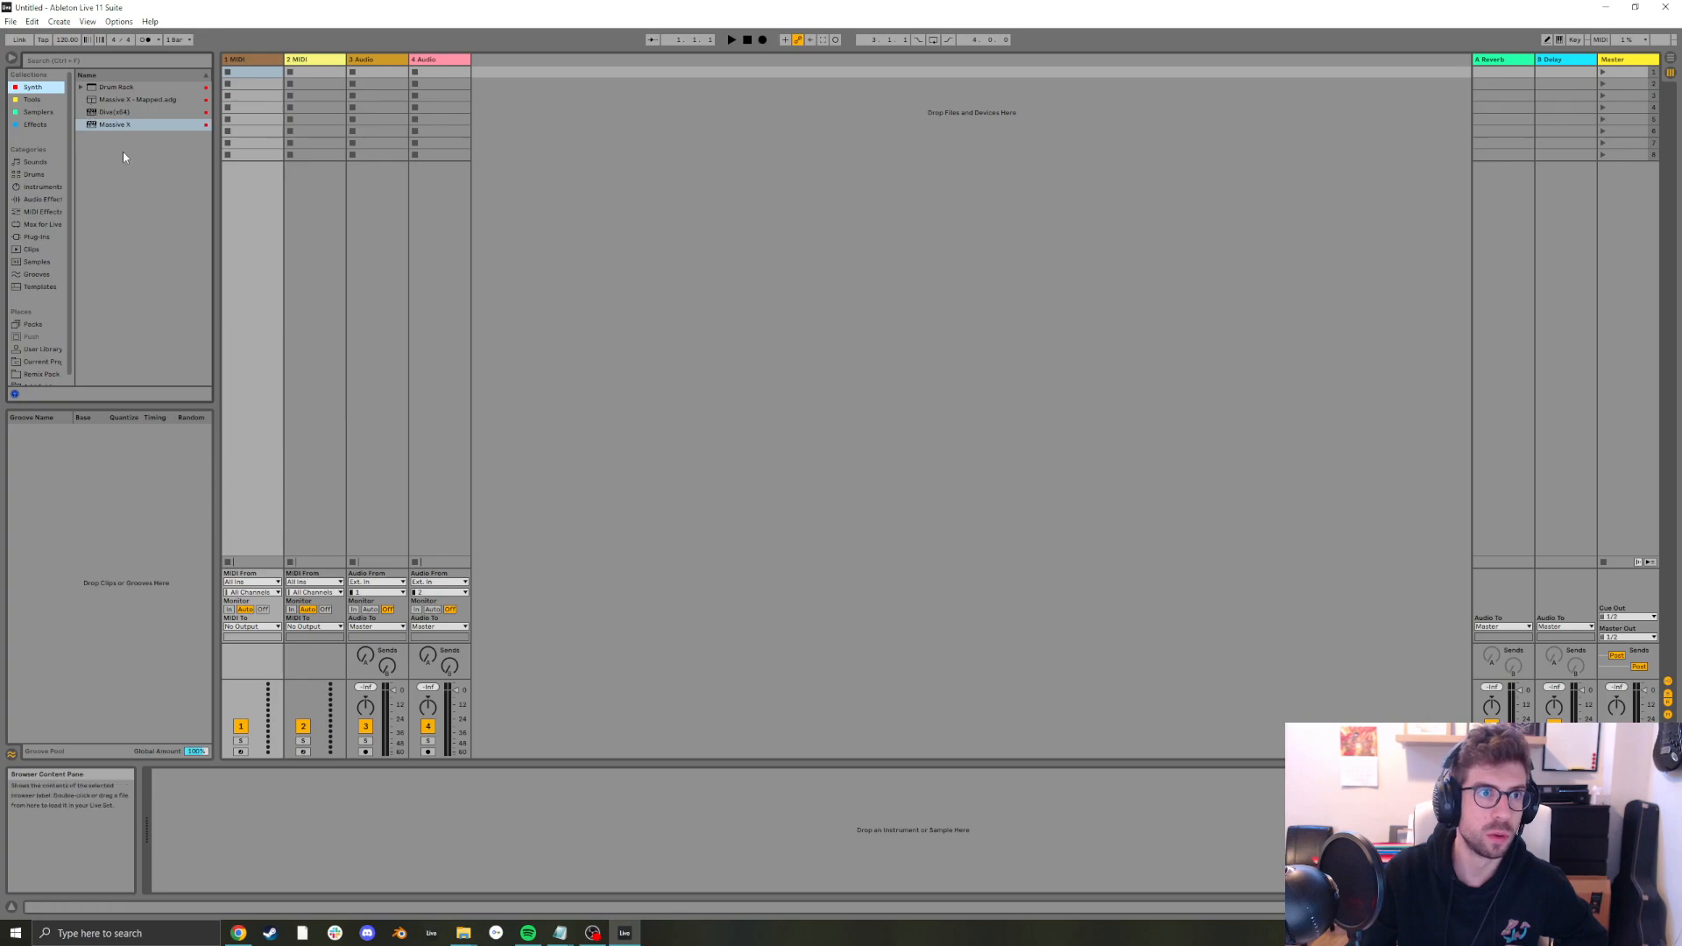
{"action": "left_click", "coordinate": [120, 100]}
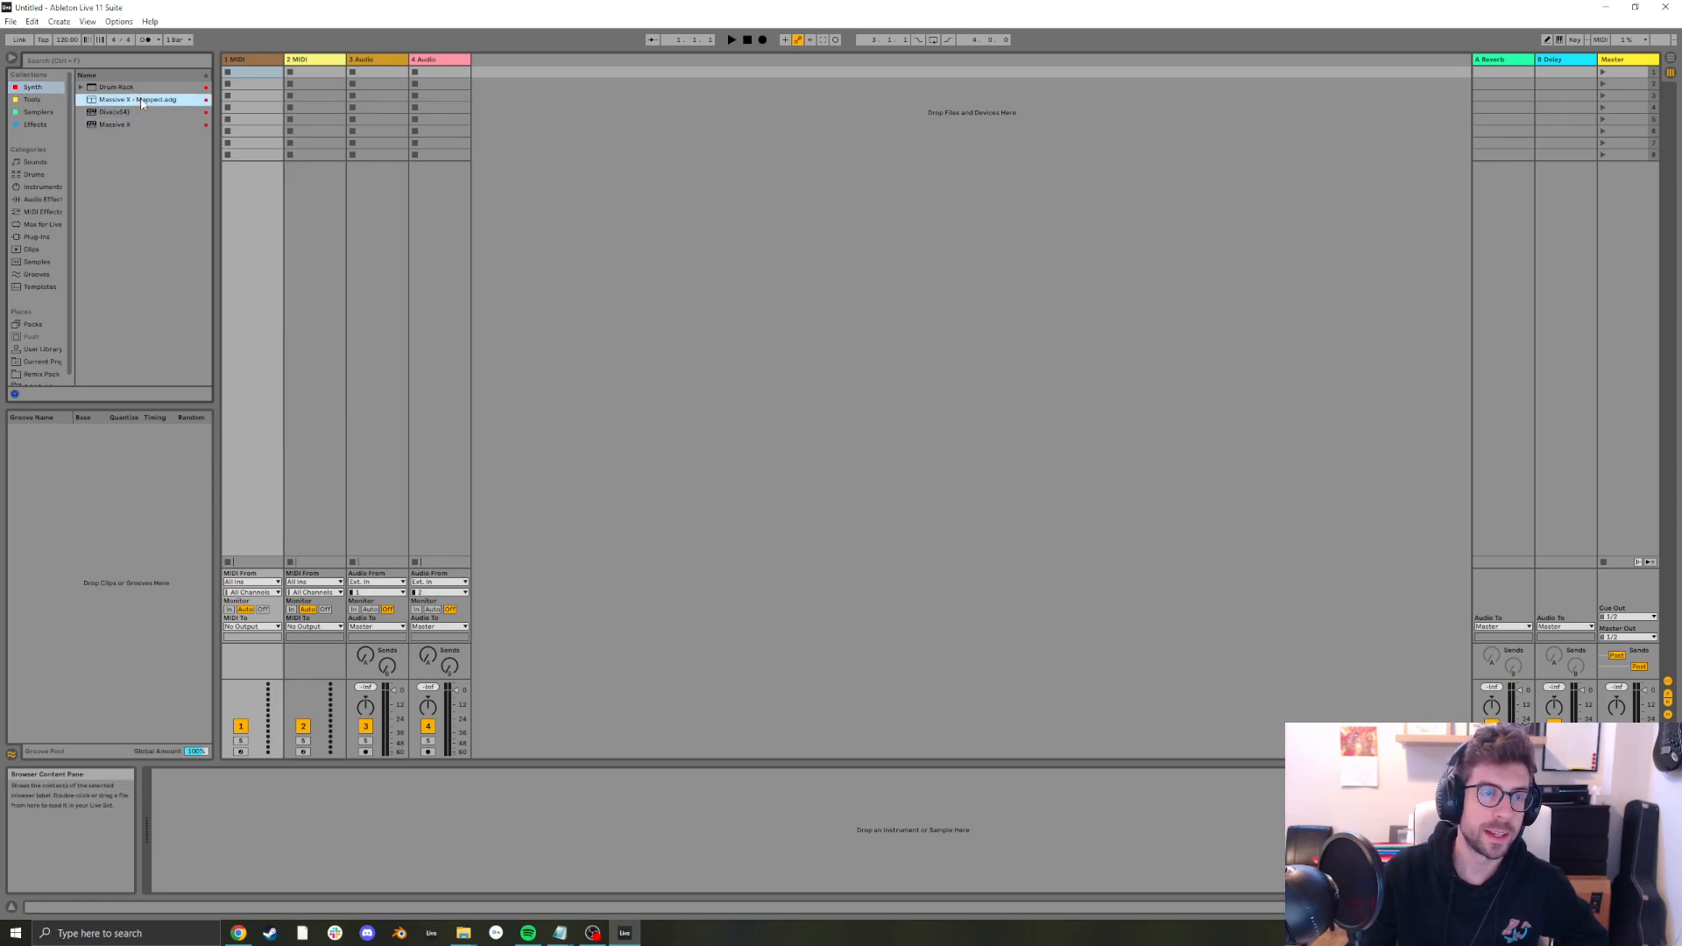
{"action": "double_click", "coordinate": [141, 100]}
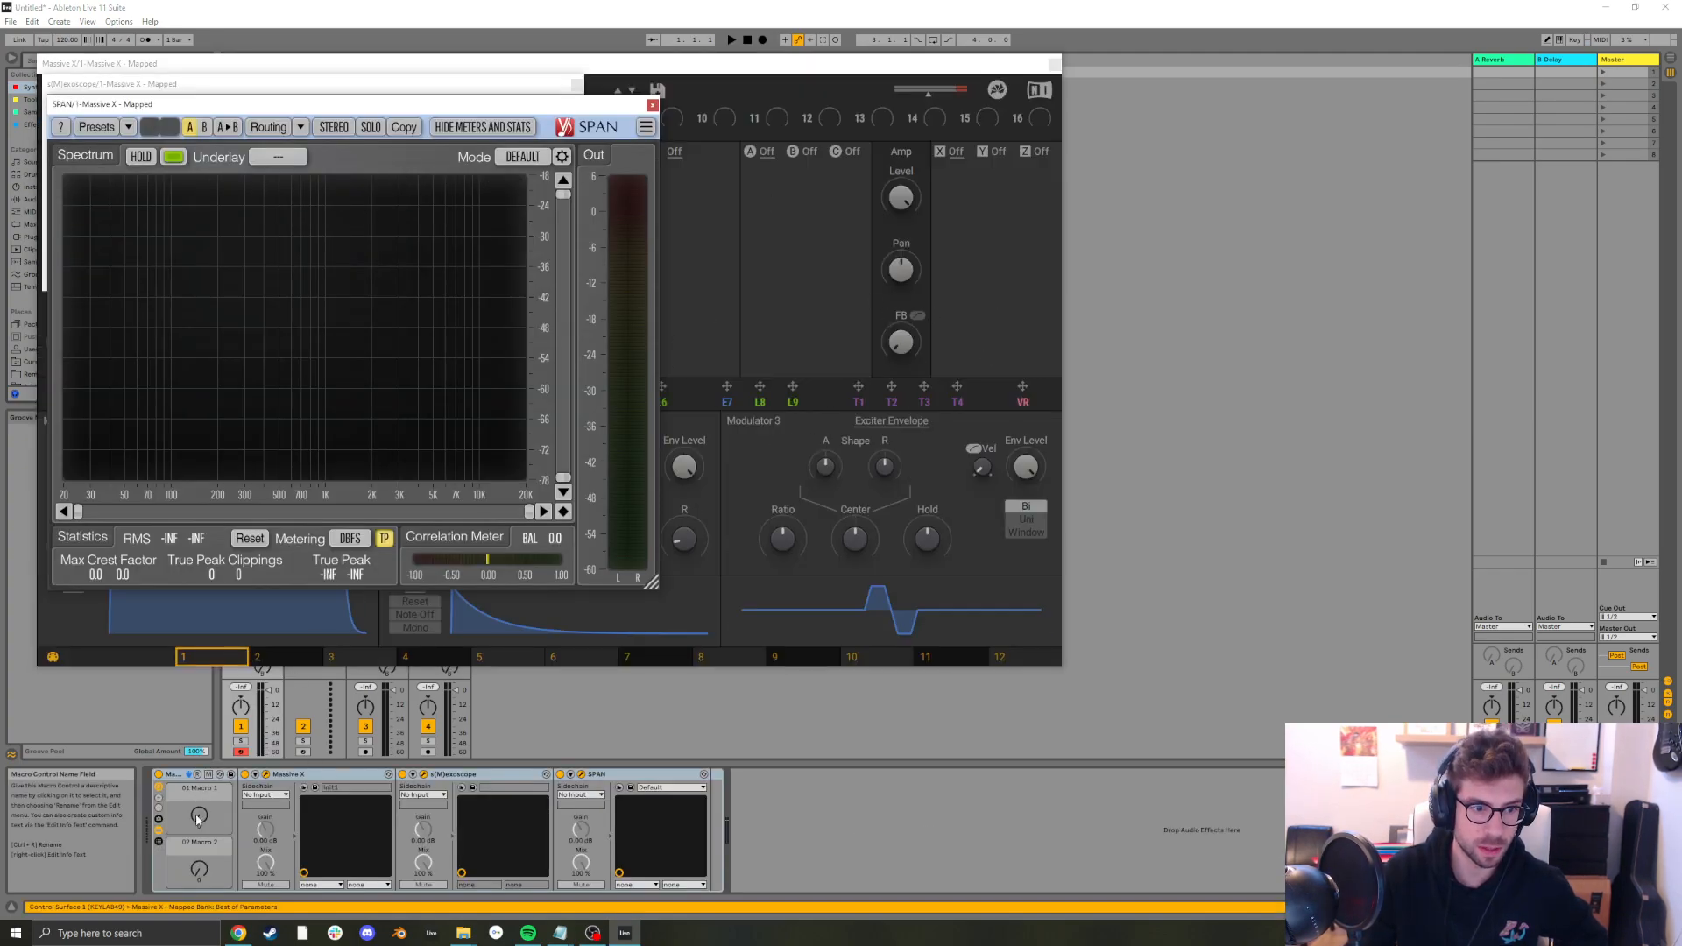
{"action": "left_click", "coordinate": [160, 804]}
{"action": "left_click", "coordinate": [159, 804]}
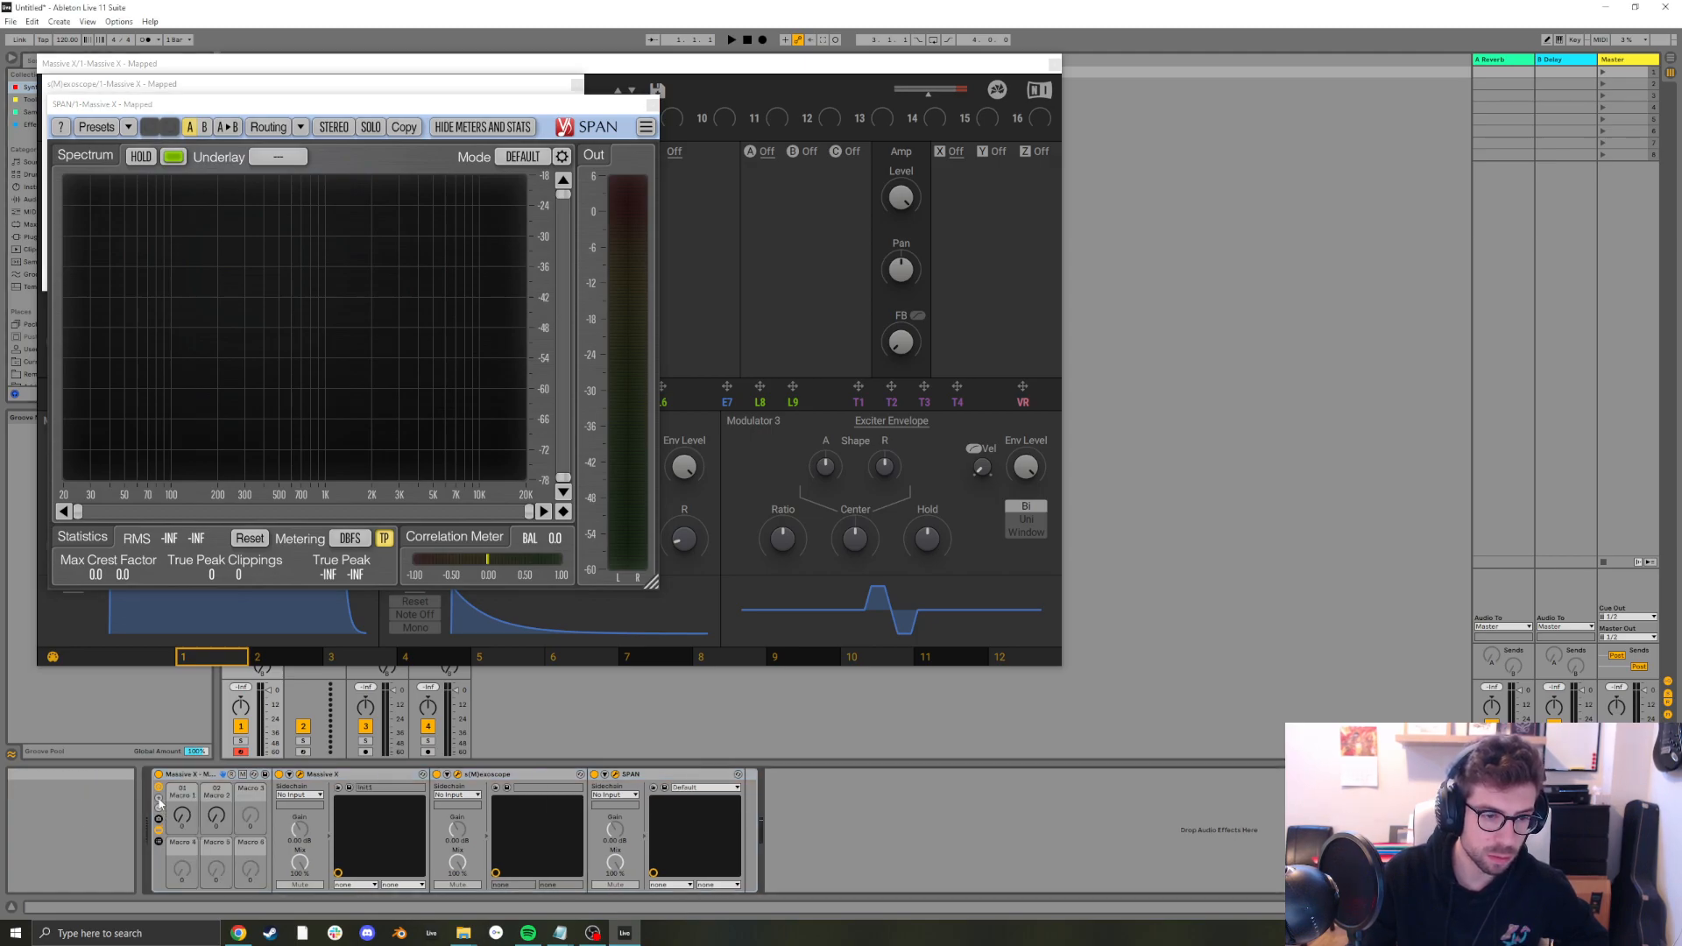
{"action": "left_click", "coordinate": [182, 773]}
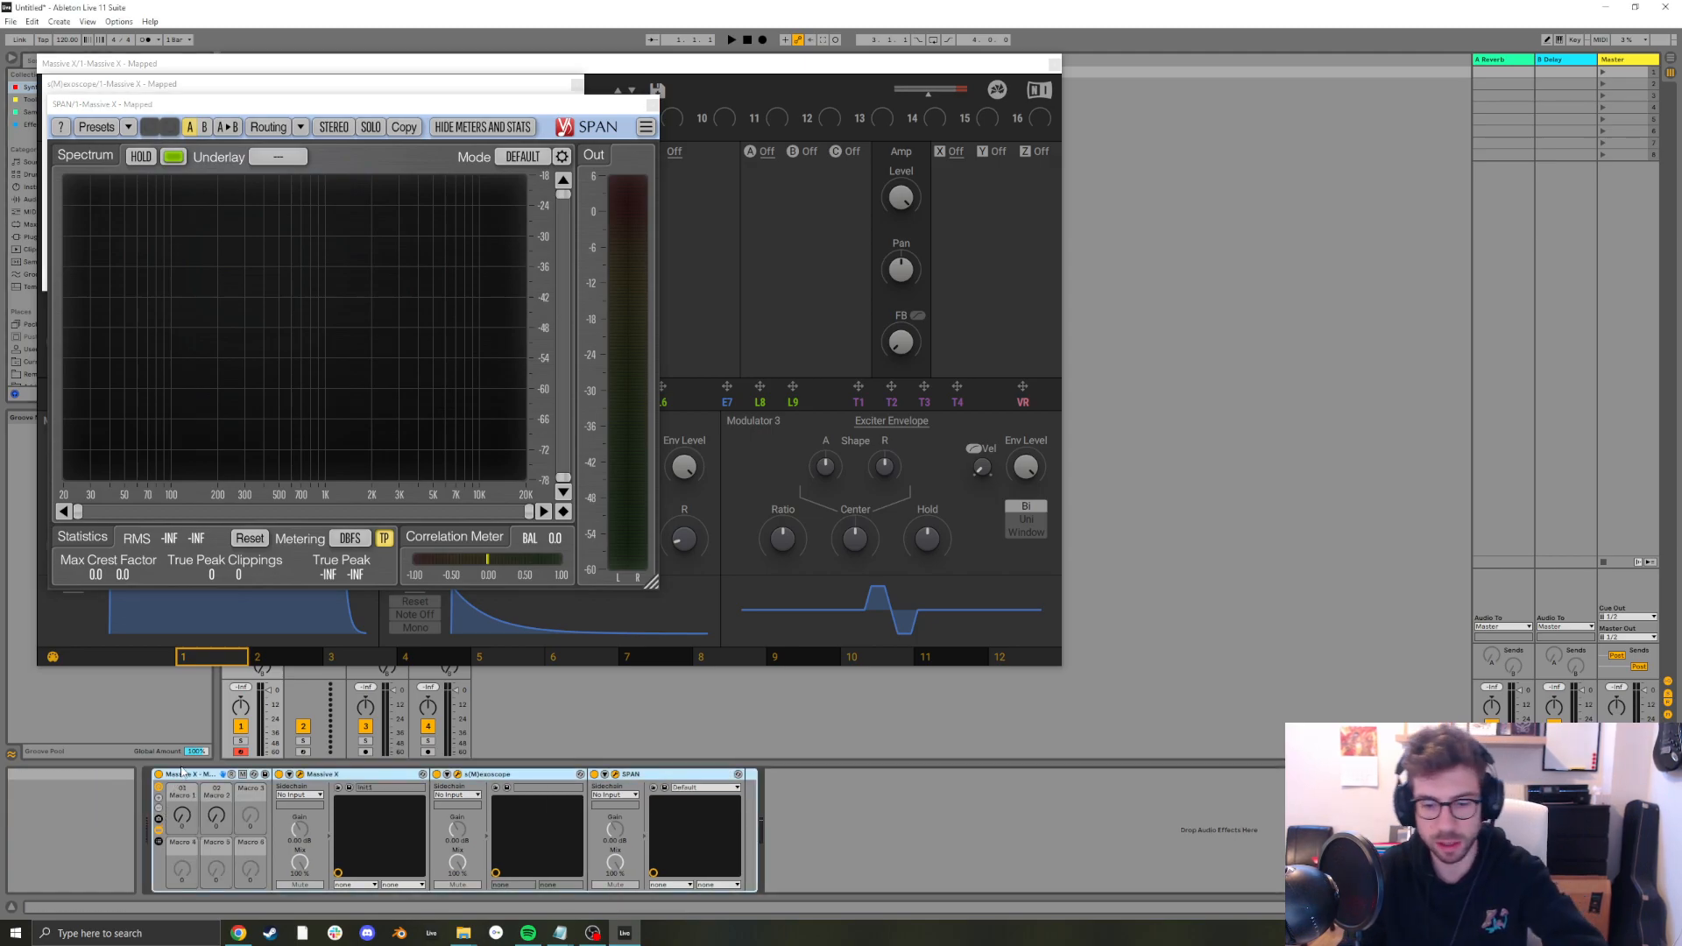
{"action": "key", "text": "Delete"}
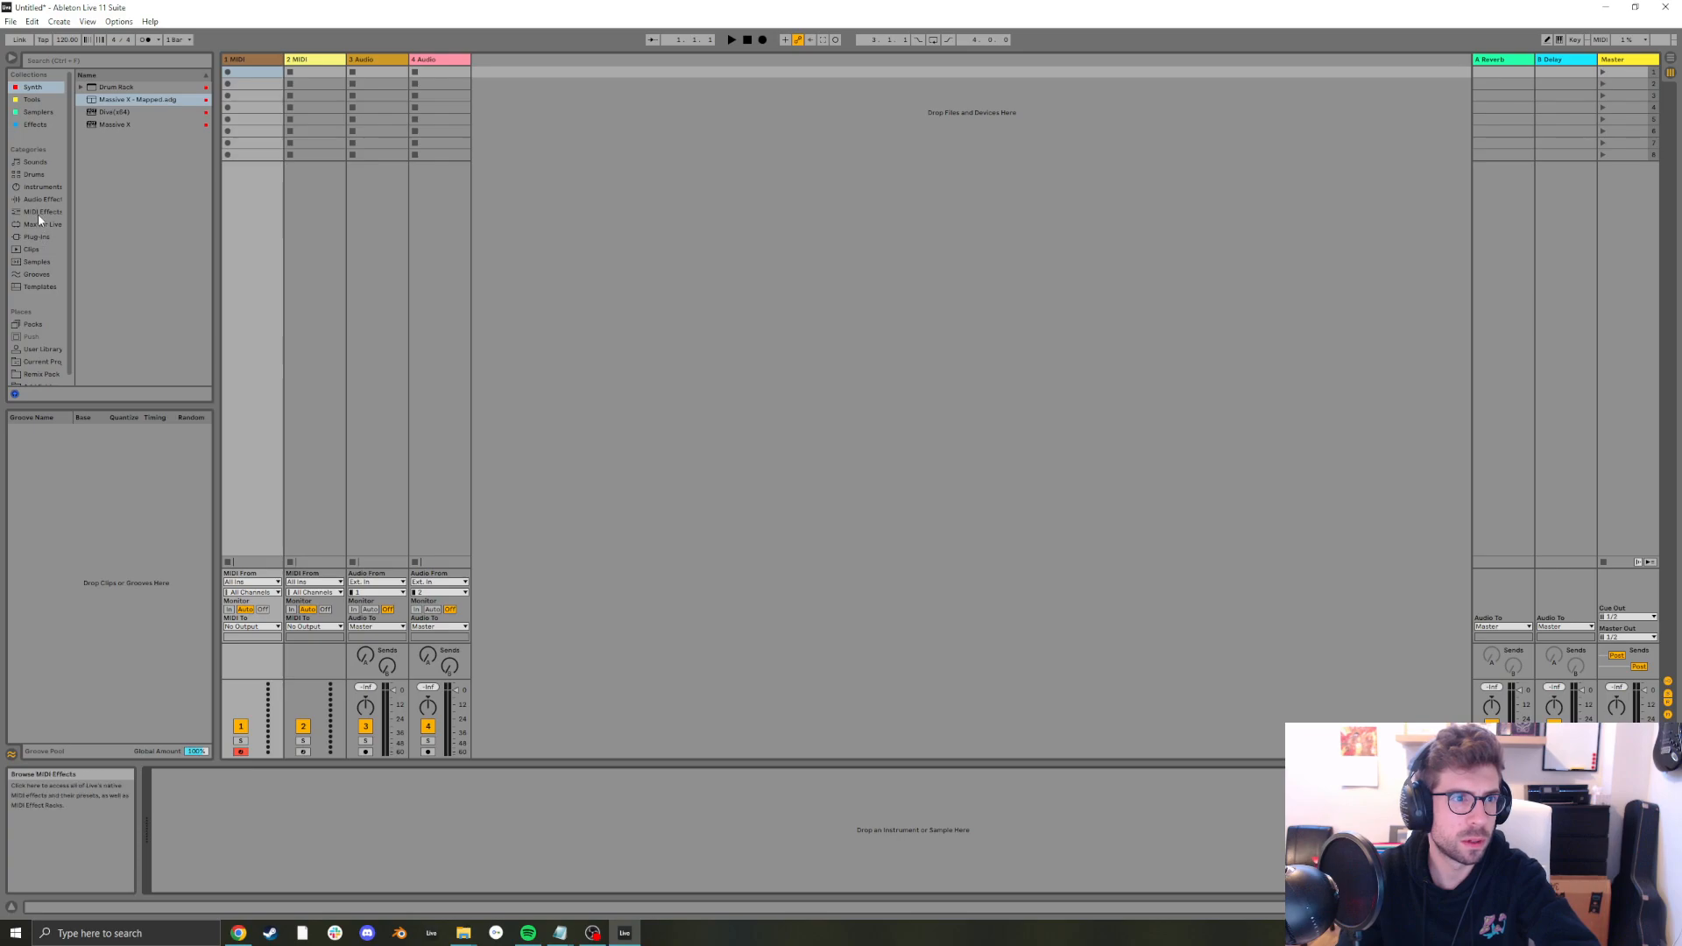
Load CustomMidiMap.adg from the Instrument Rack presets onto the first MIDI track and add the preset to the Orange collection
{"action": "left_click", "coordinate": [40, 187]}
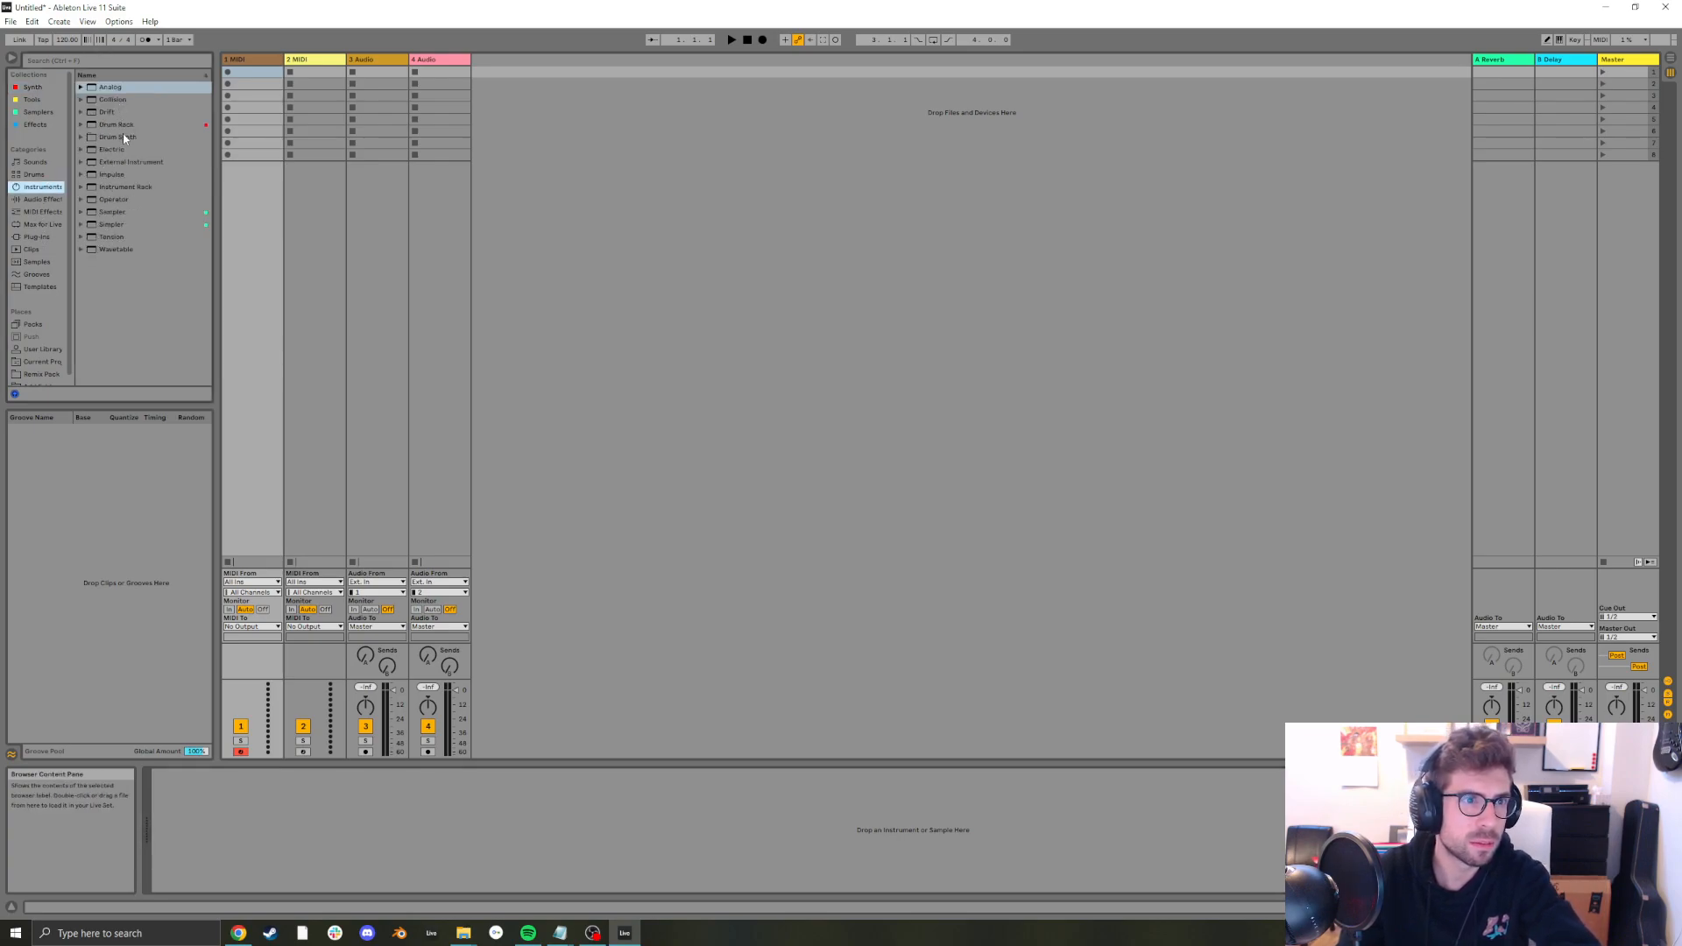
{"action": "left_click", "coordinate": [120, 190]}
{"action": "left_click", "coordinate": [81, 187]}
{"action": "scroll", "coordinate": [133, 224], "scroll_direction": "down", "scroll_amount": 2}
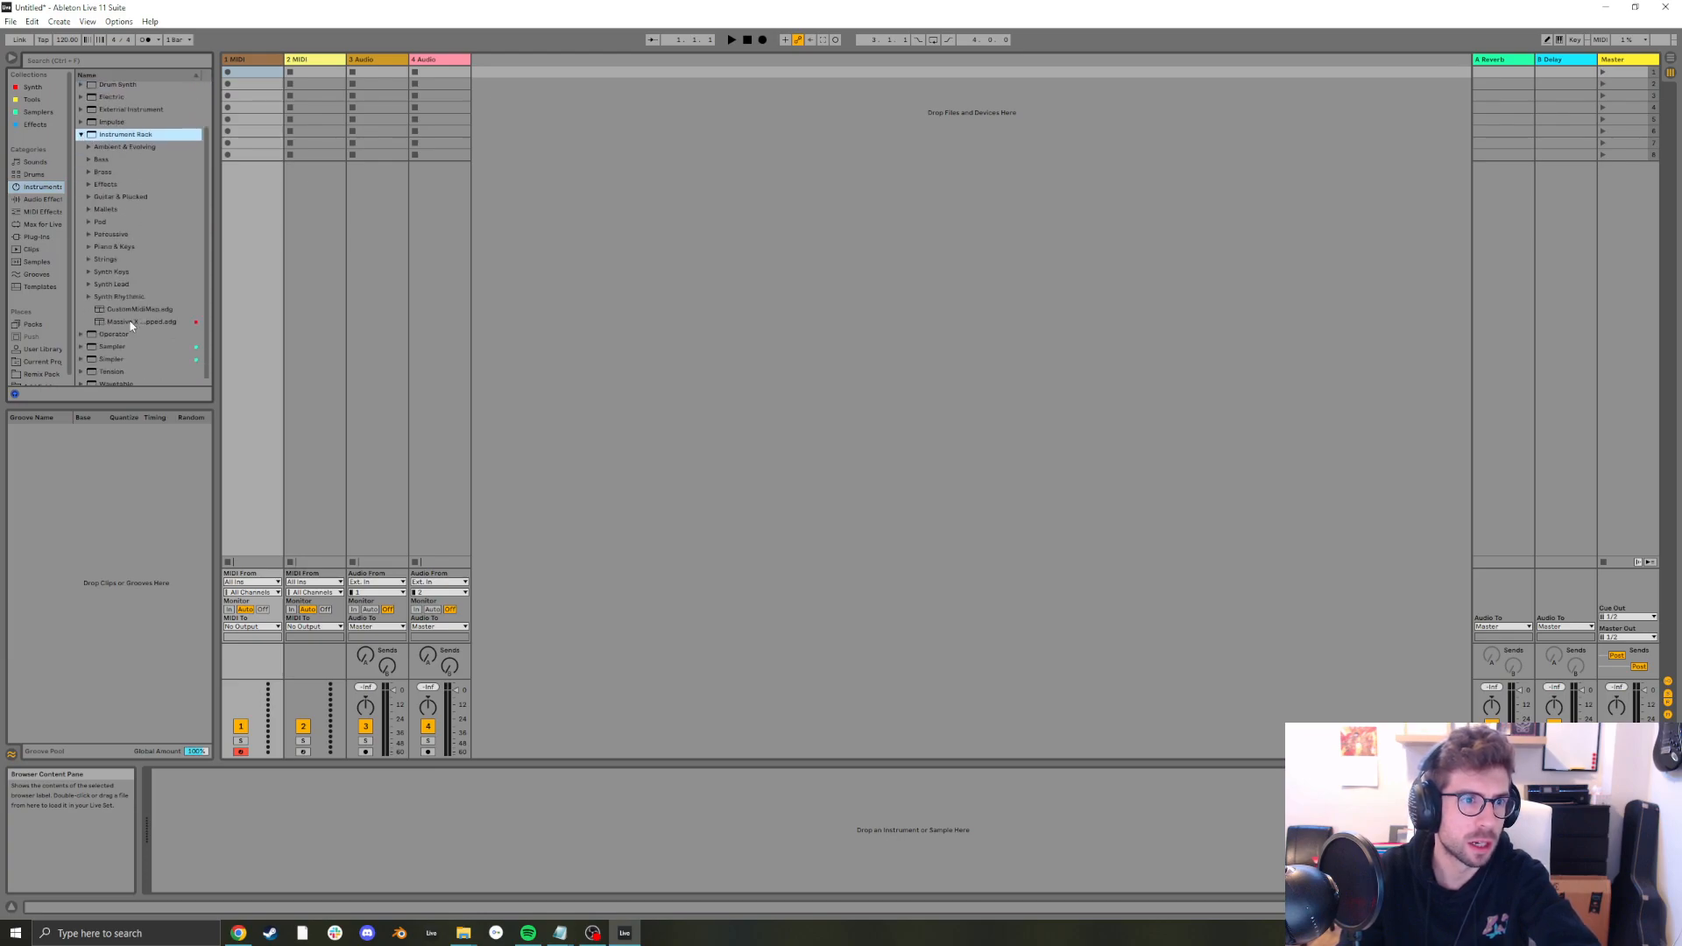
{"action": "left_click", "coordinate": [124, 320]}
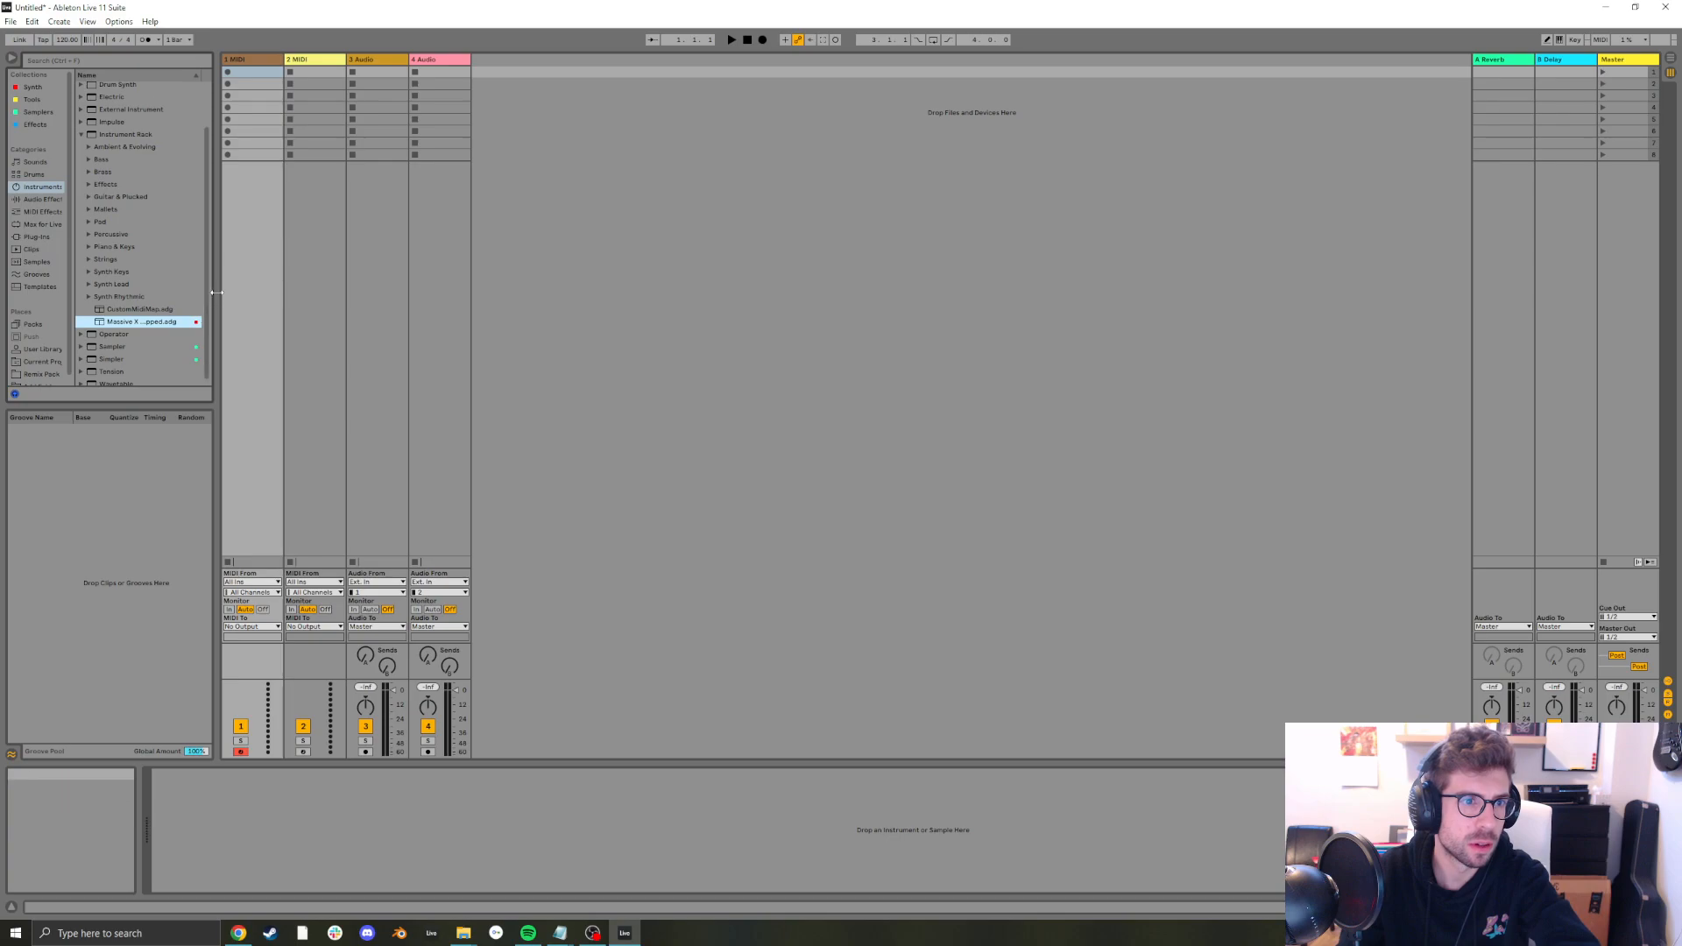
{"action": "left_click", "coordinate": [143, 310]}
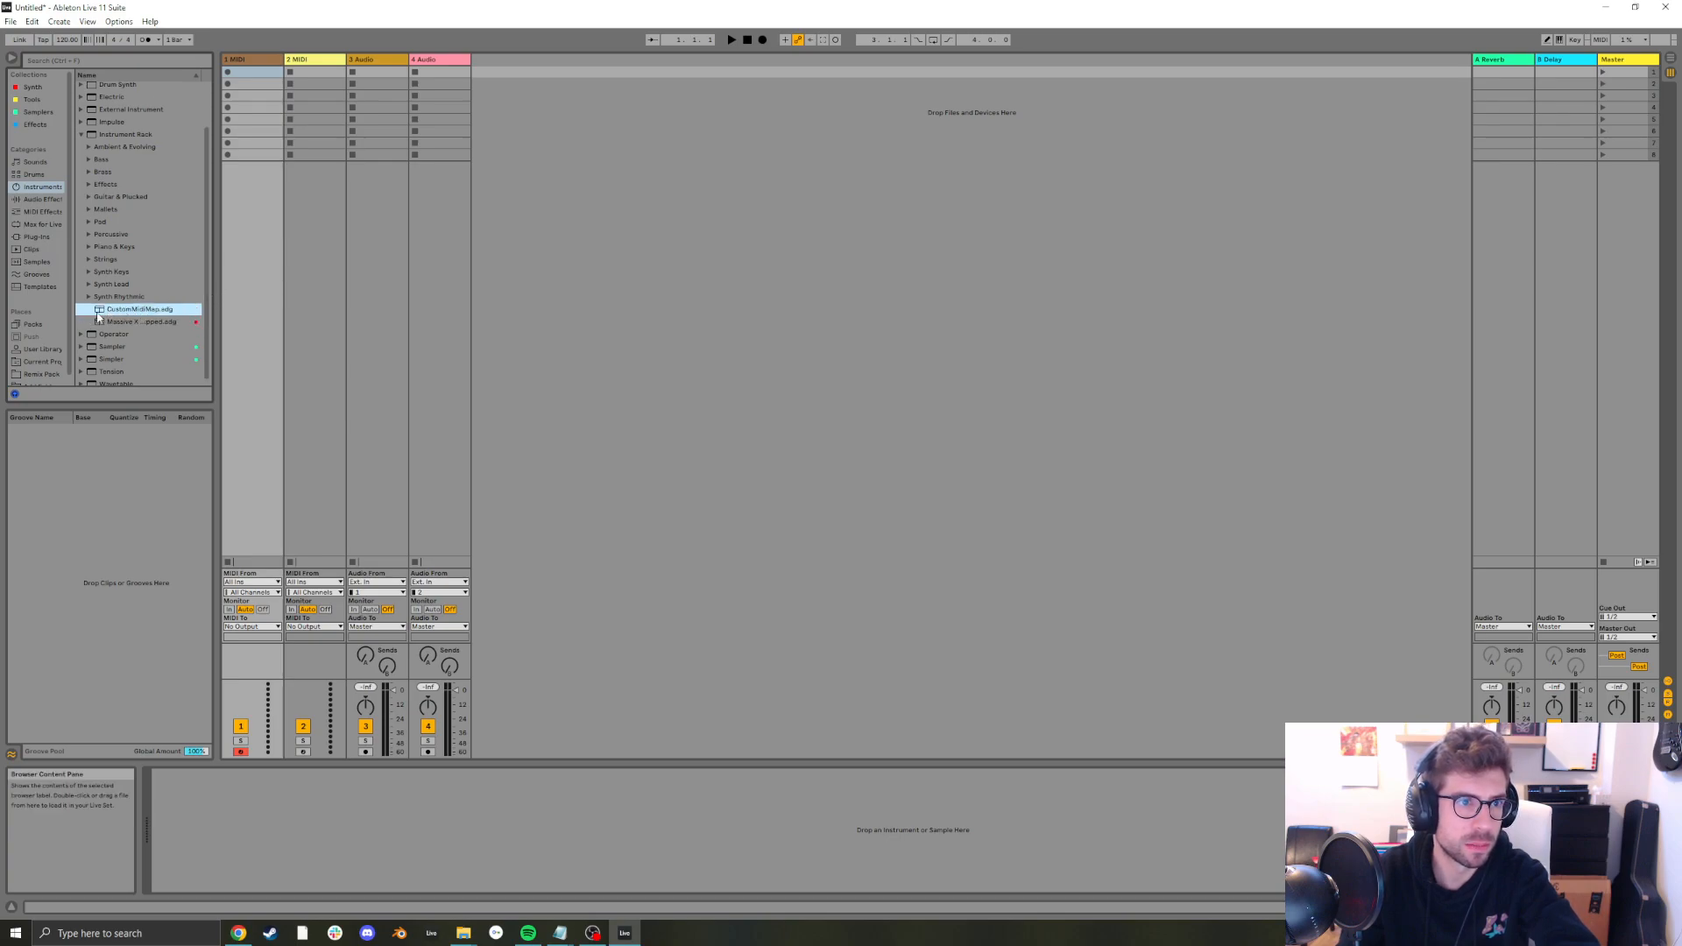
{"action": "double_click", "coordinate": [123, 311]}
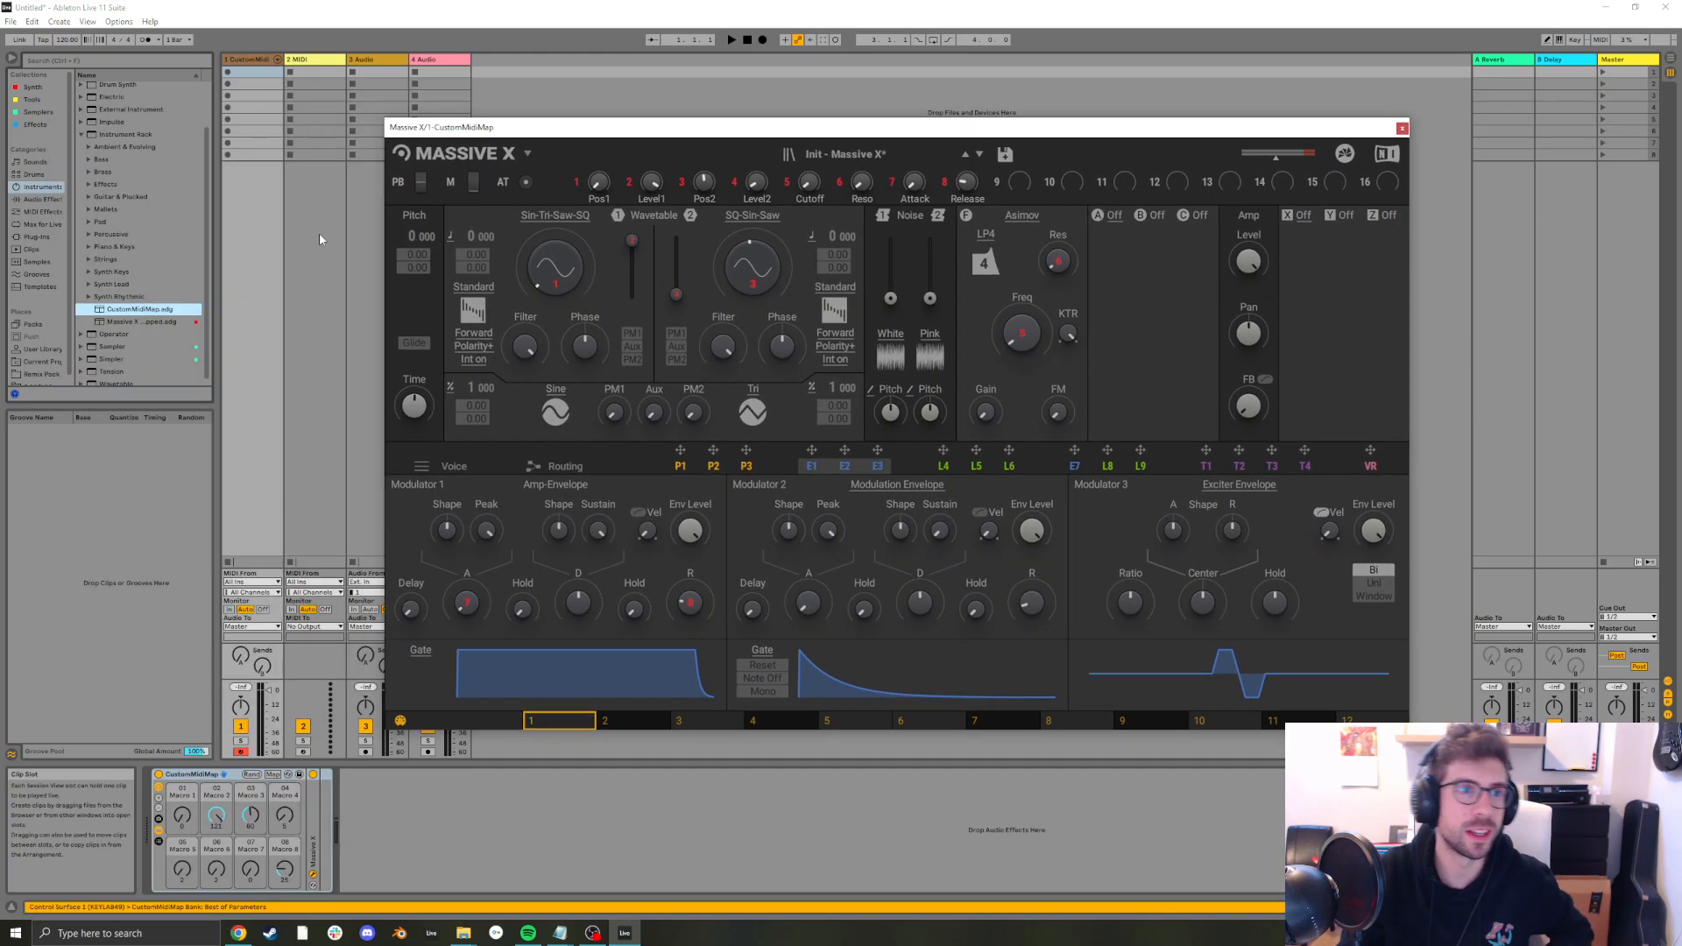
{"action": "right_click", "coordinate": [137, 311]}
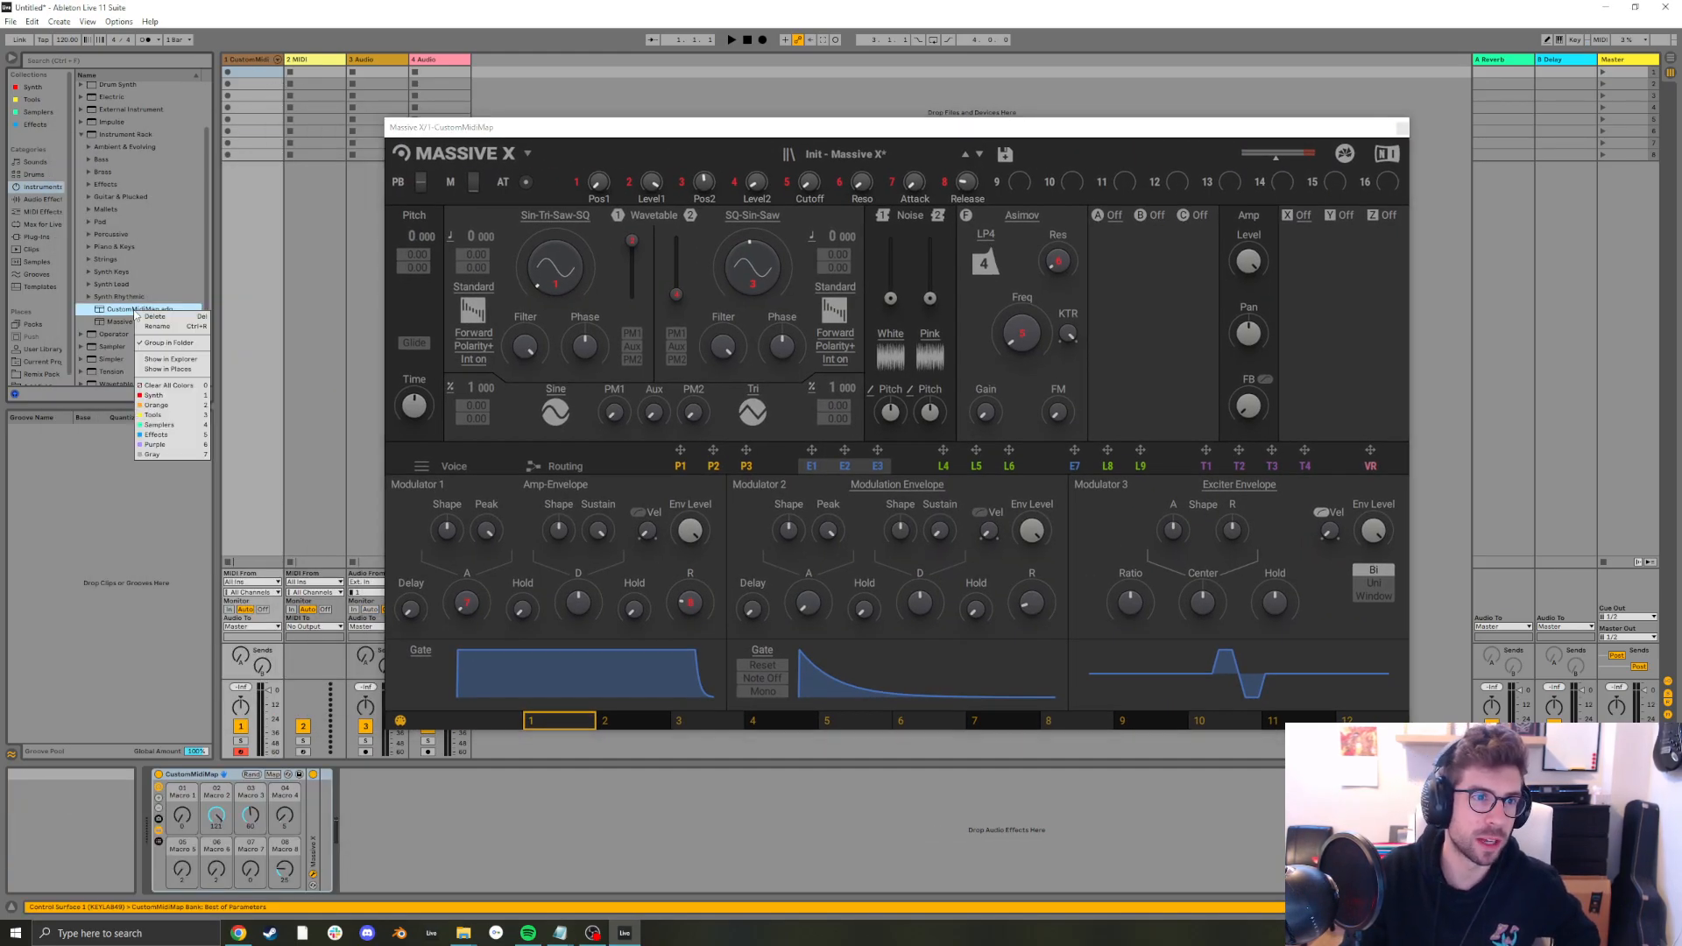
{"action": "left_click", "coordinate": [175, 407]}
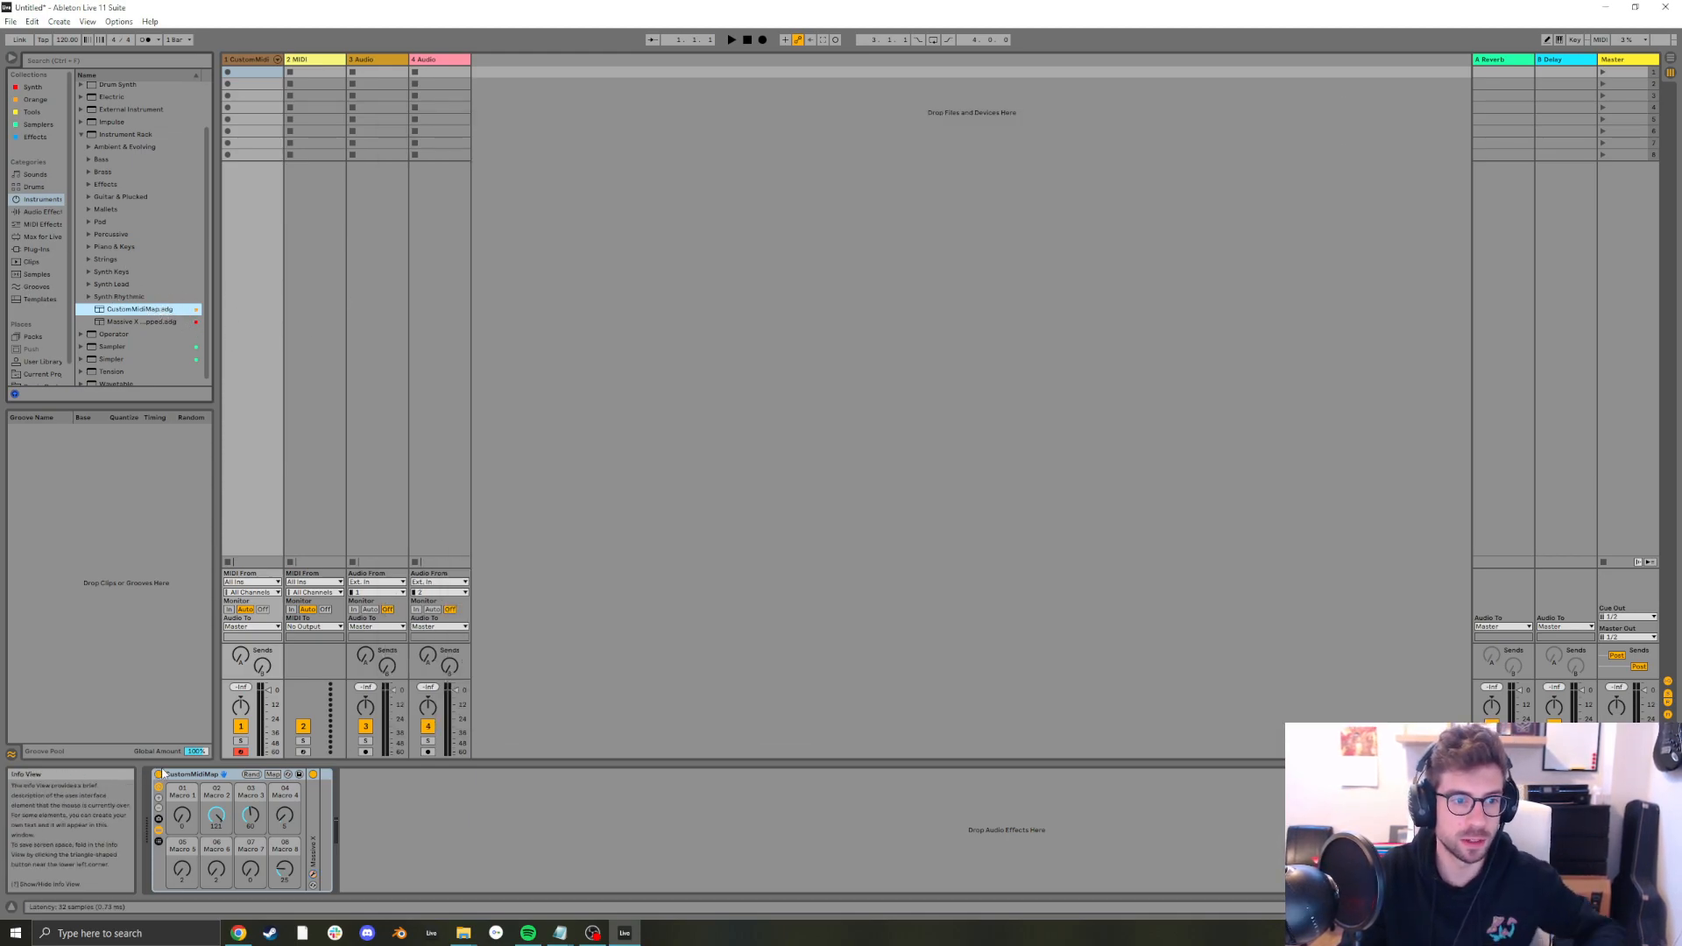
Delete the CustomMidiMap rack from the first MIDI track and load it again from the Orange collection
{"action": "left_click", "coordinate": [194, 774]}
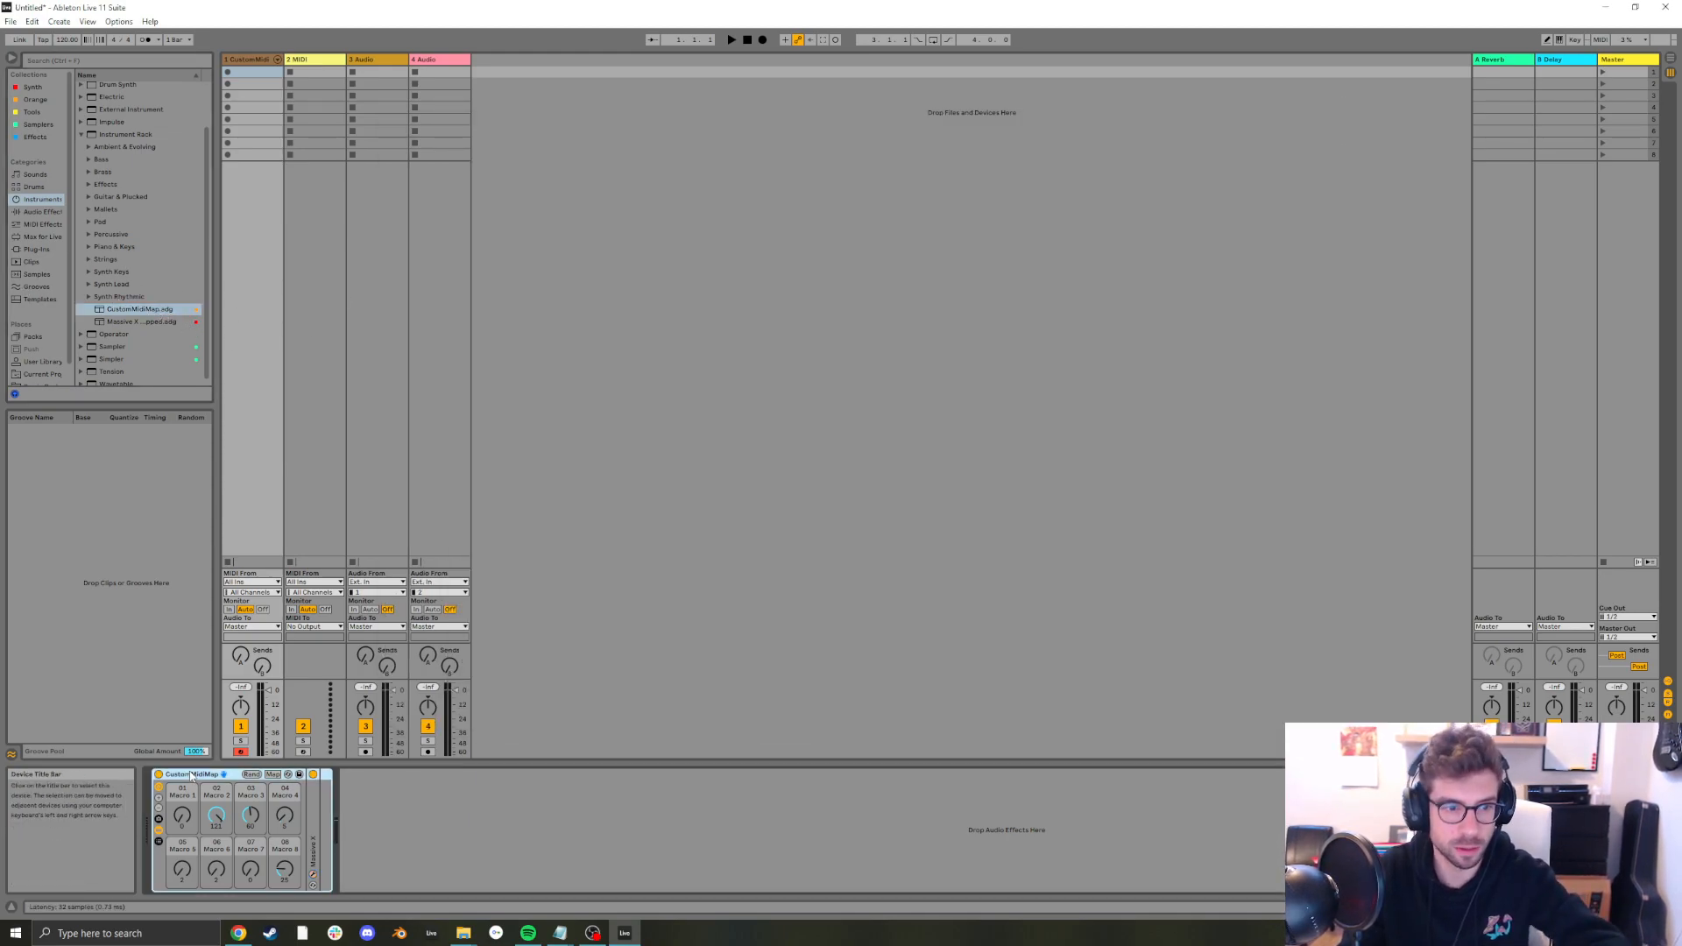
{"action": "key", "text": "Delete"}
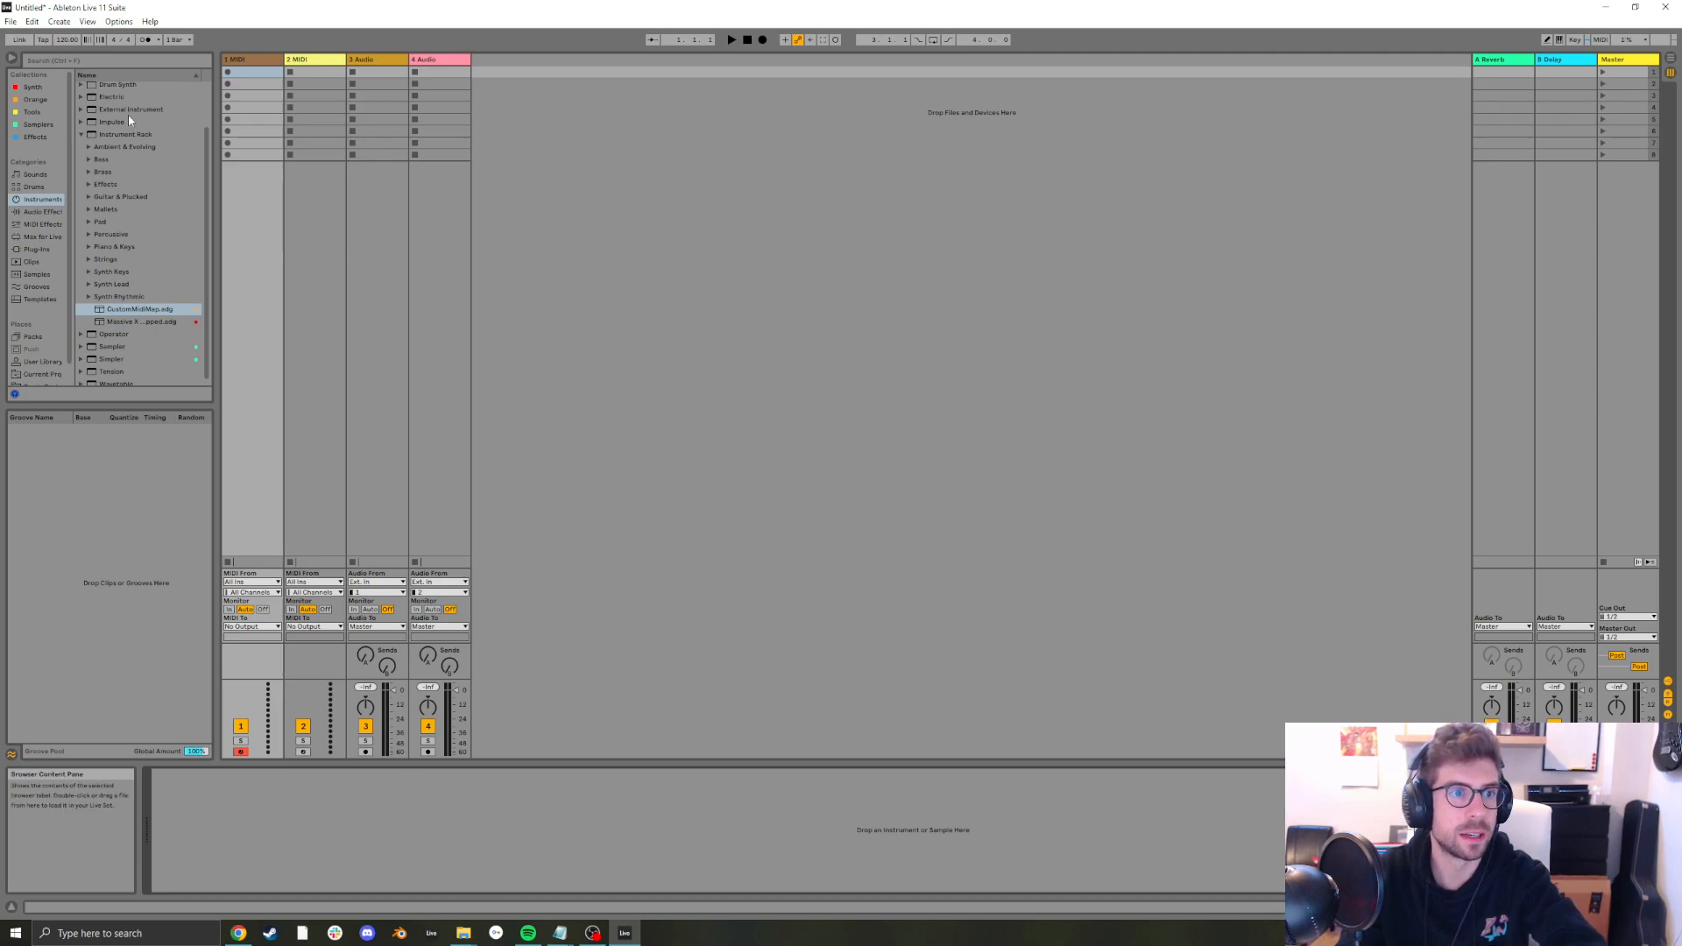
{"action": "left_click", "coordinate": [34, 100]}
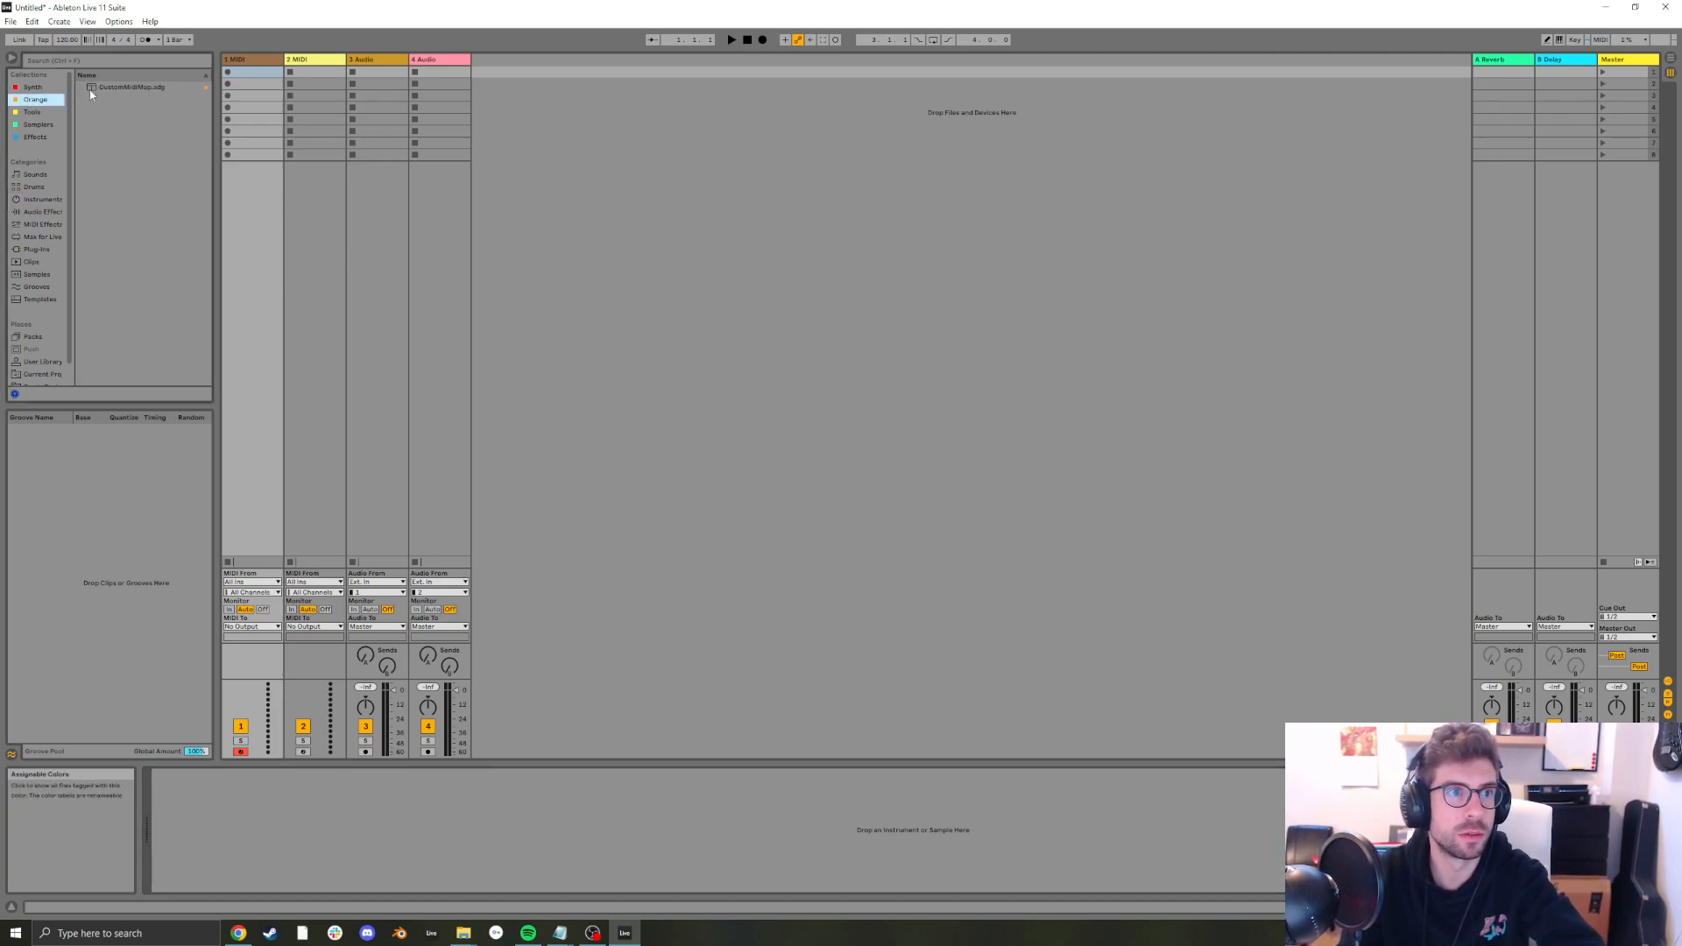
{"action": "left_click", "coordinate": [130, 87]}
{"action": "double_click", "coordinate": [132, 86]}
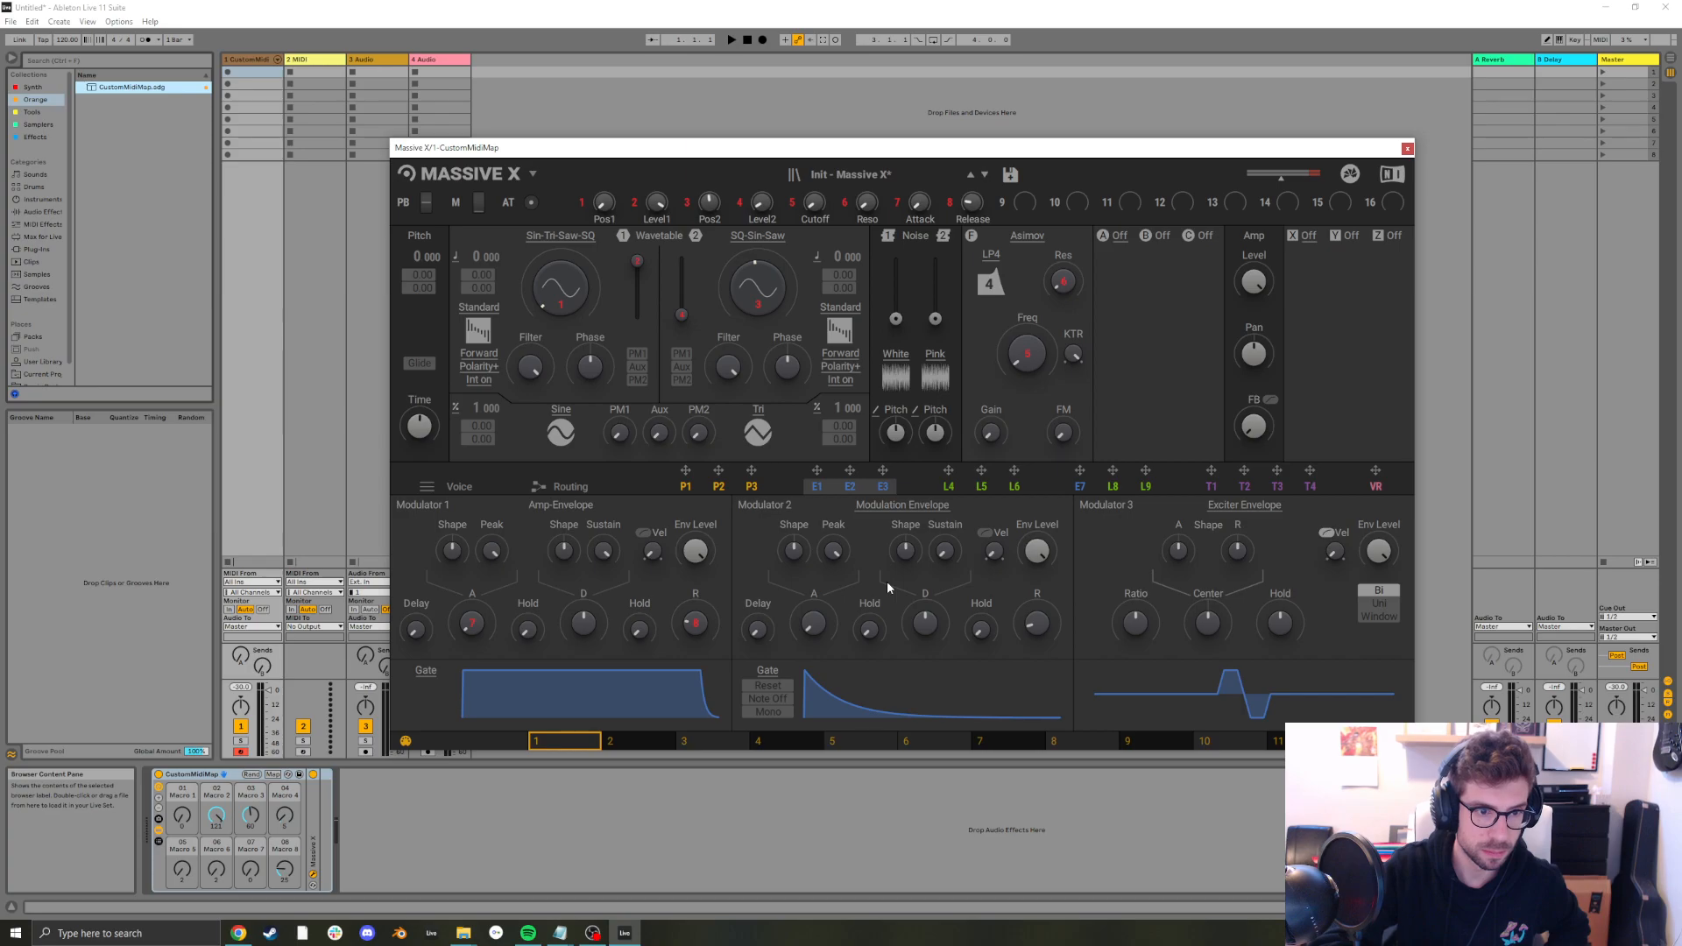
{"action": "left_click", "coordinate": [267, 578]}
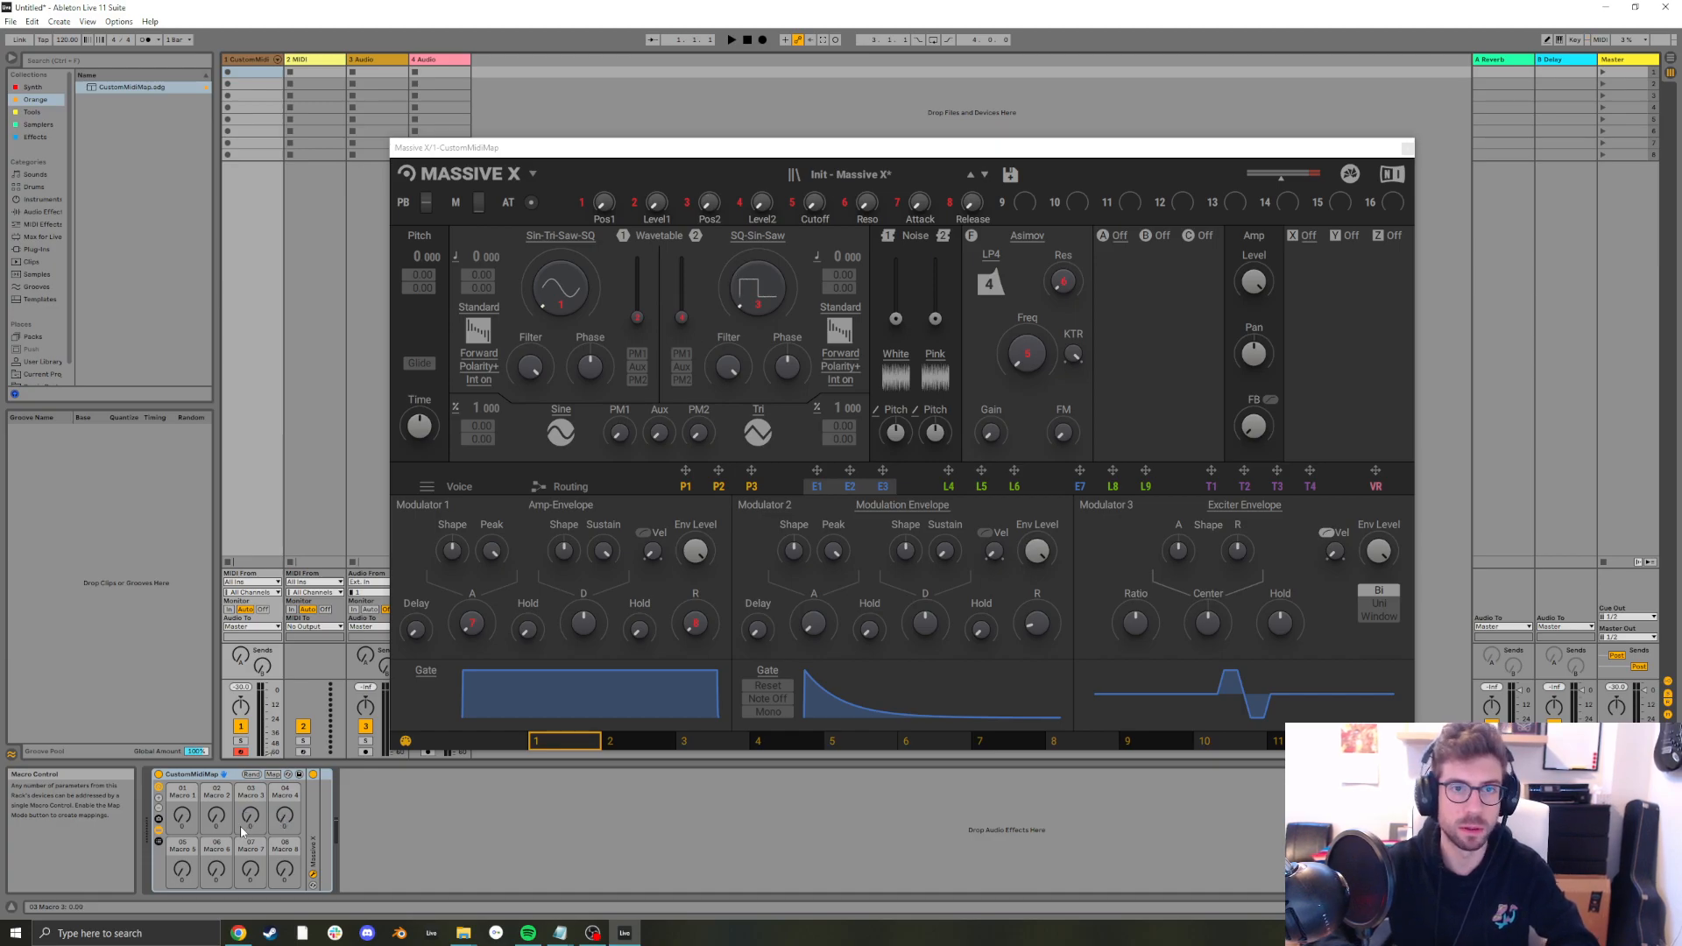
{"action": "left_click", "coordinate": [836, 154]}
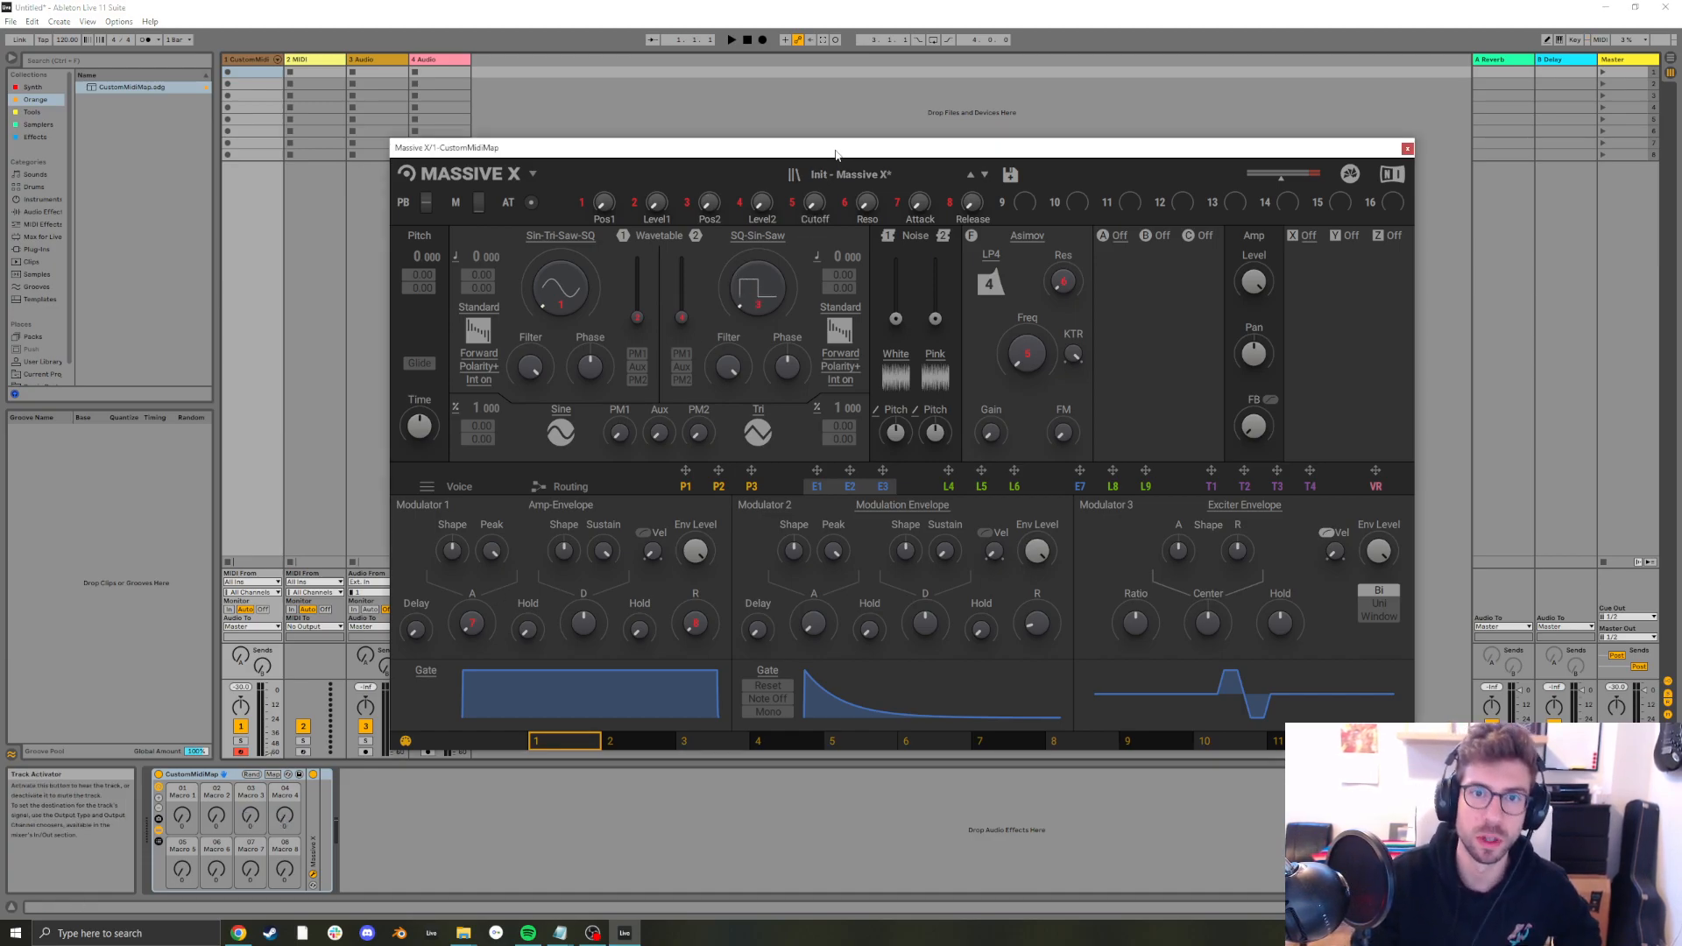
{"action": "left_click_drag", "start_coordinate": [839, 155], "coordinate": [891, 105]}
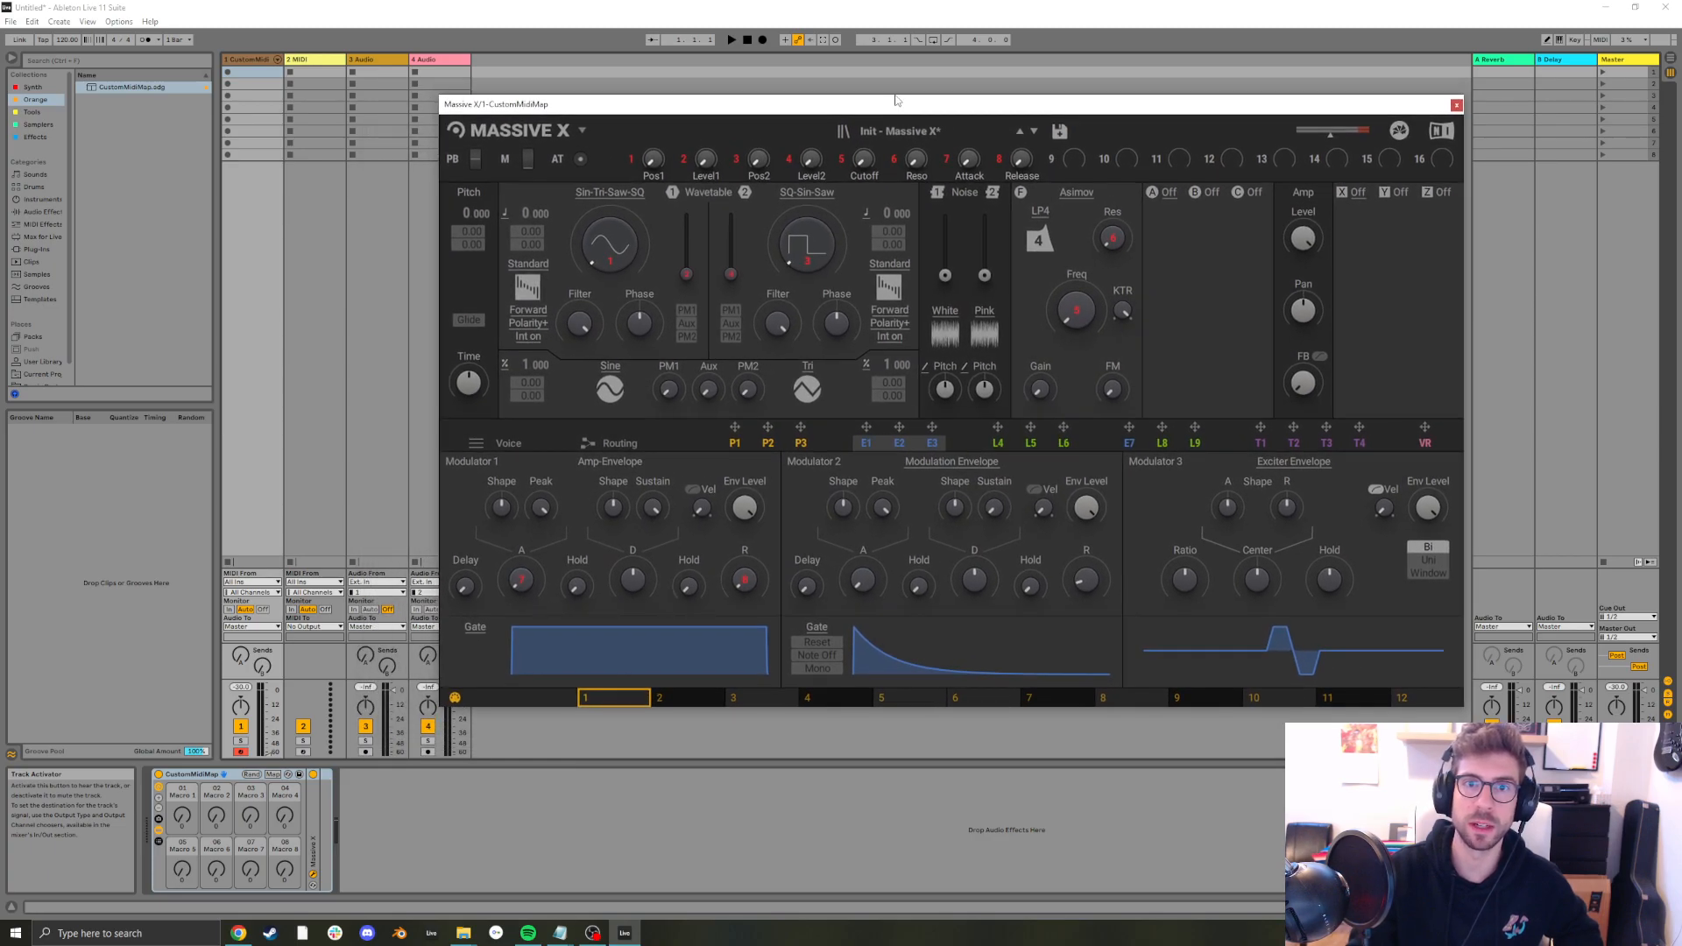